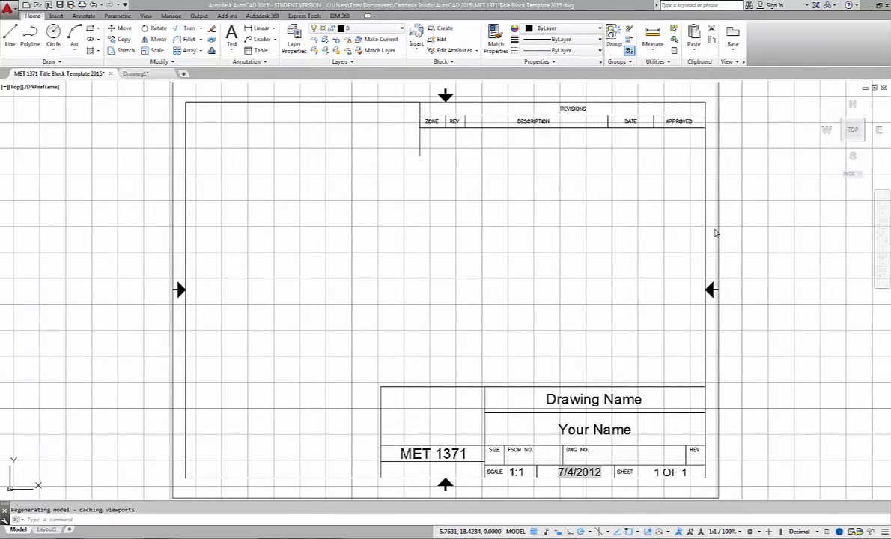
- Turn off the drawing grid and check which layer the title block is on in the layer list
click(717, 230)
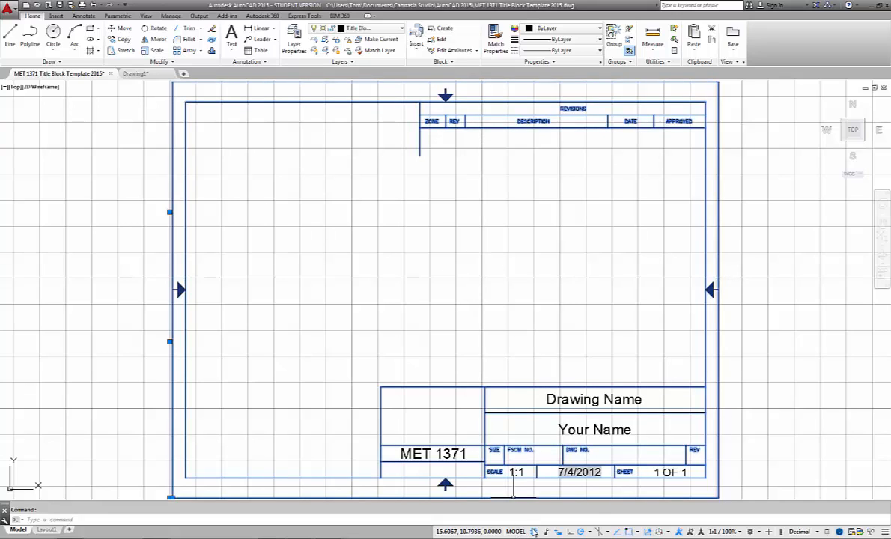
click(533, 532)
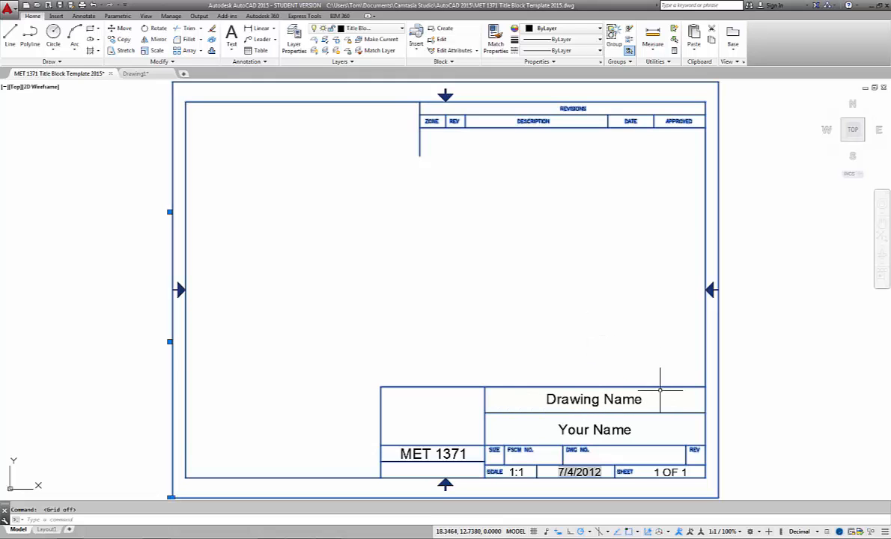
click(402, 30)
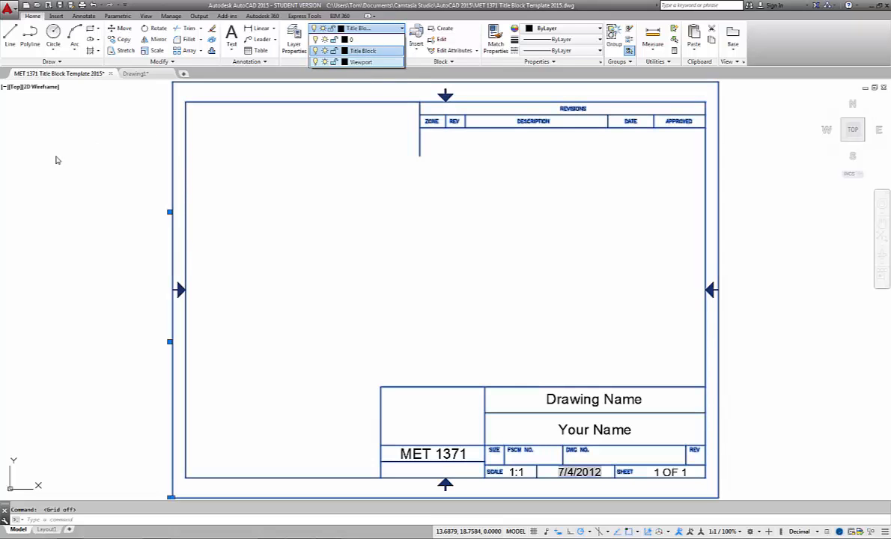
click(91, 158)
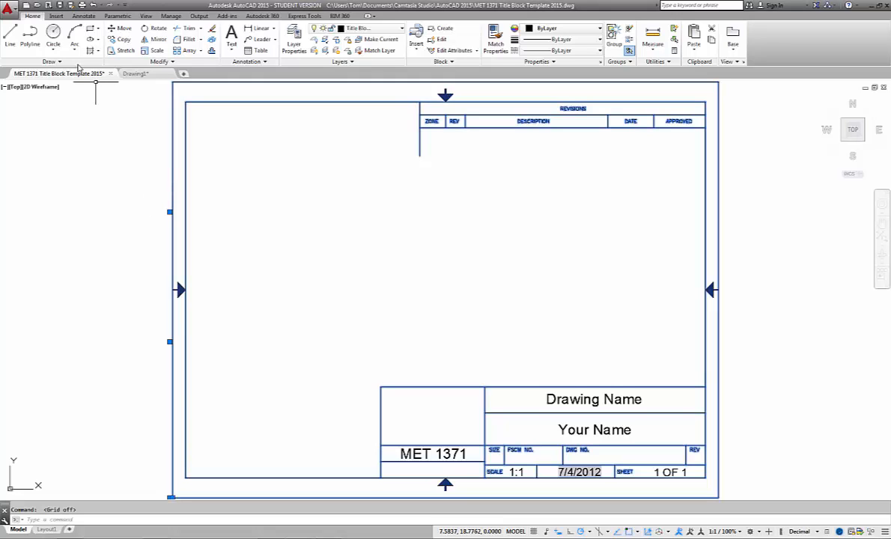
- Set the drawing units' length precision to two decimal places (0.00)
click(7, 9)
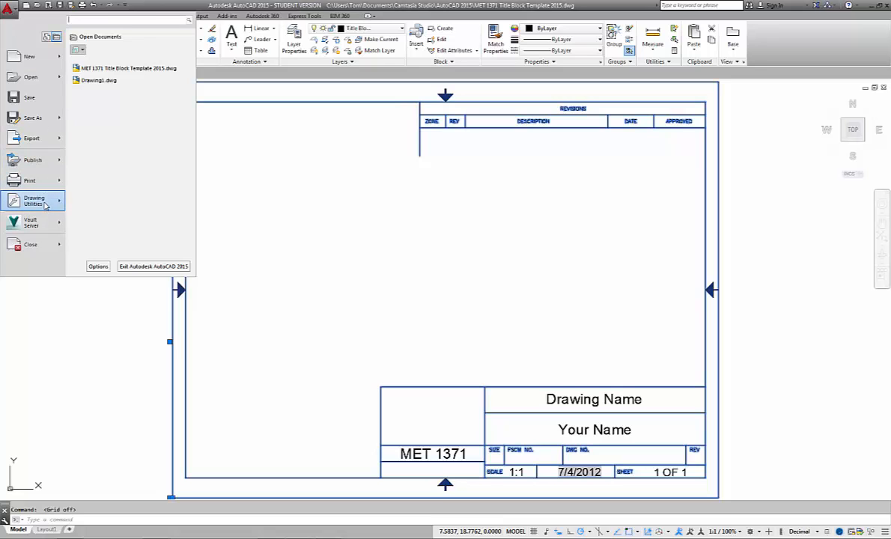
mouse_move(45, 207)
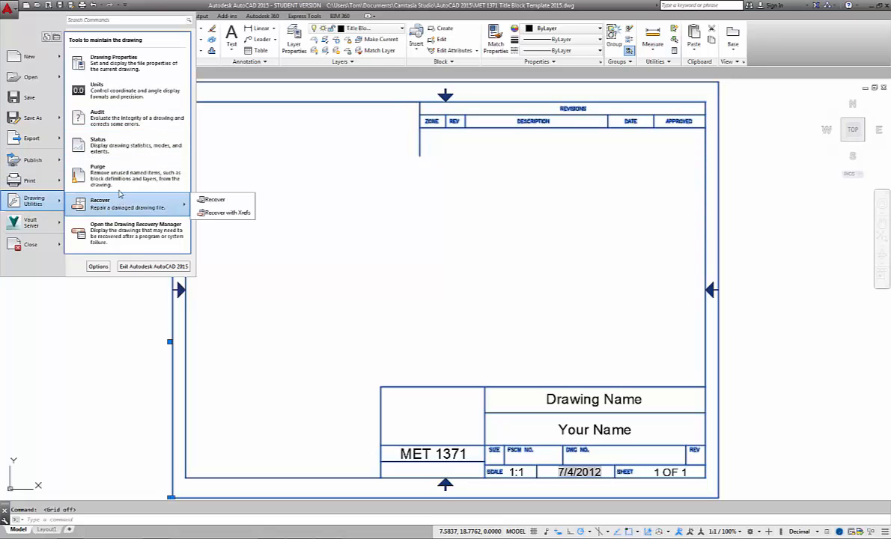
key(Escape)
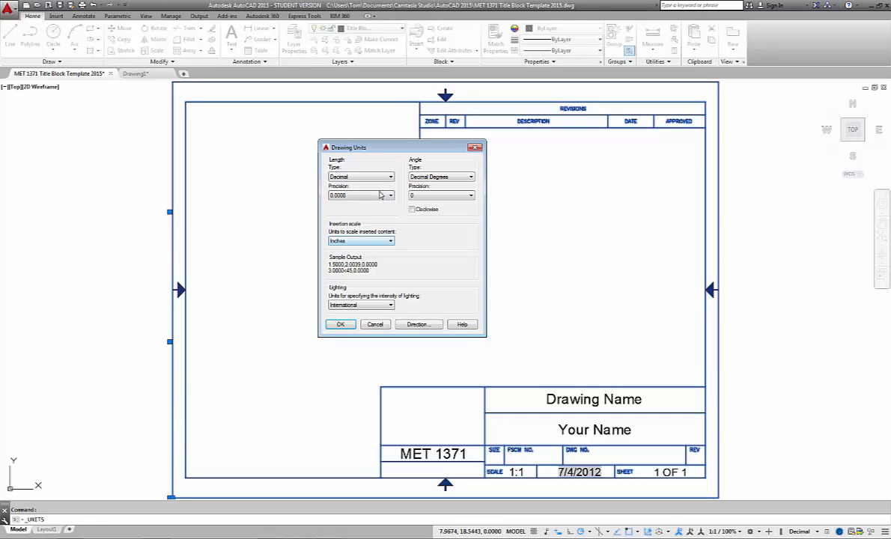
click(352, 195)
click(339, 216)
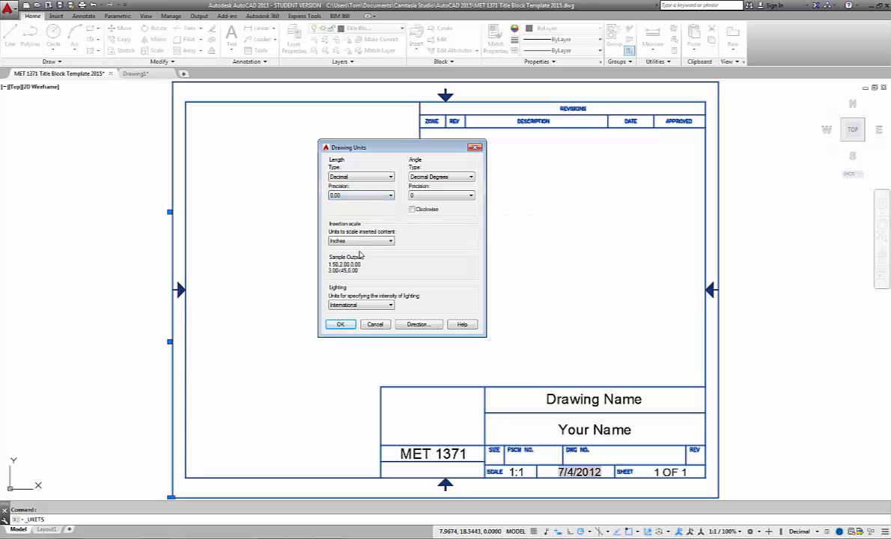
click(340, 325)
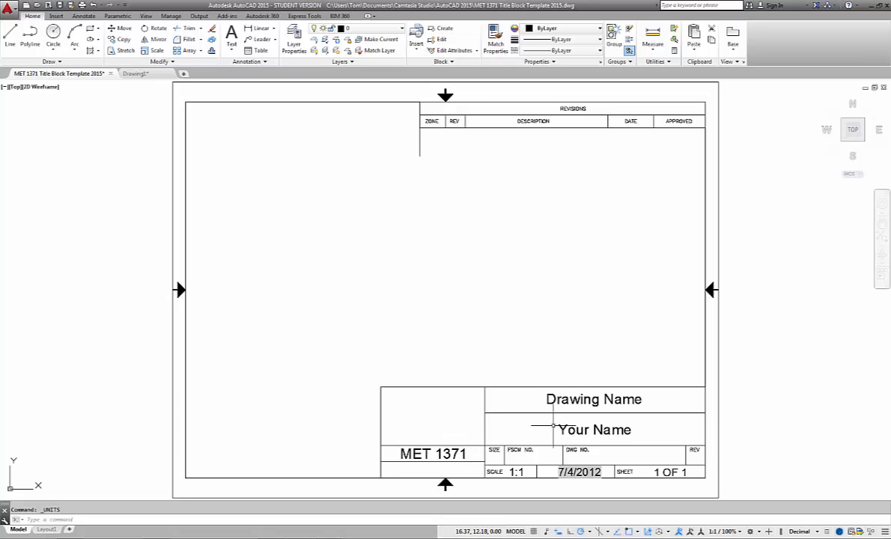
click(606, 326)
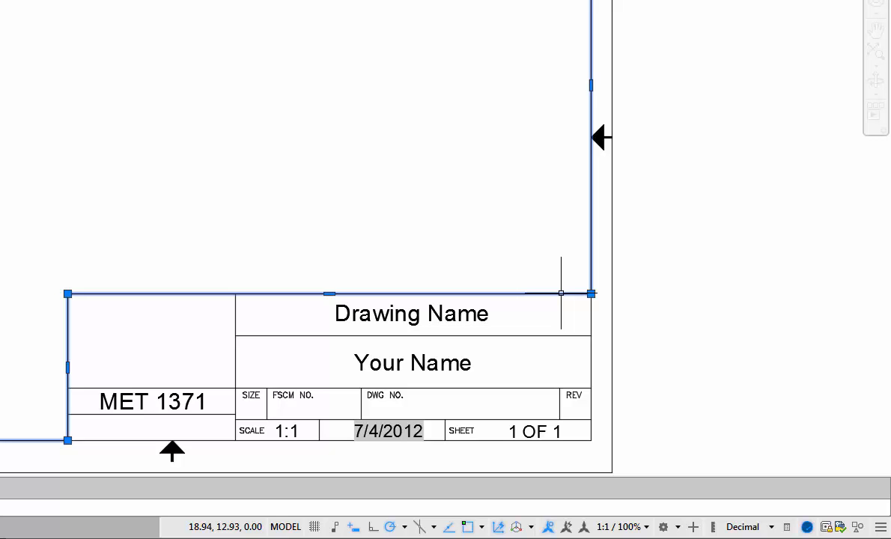
key(Escape)
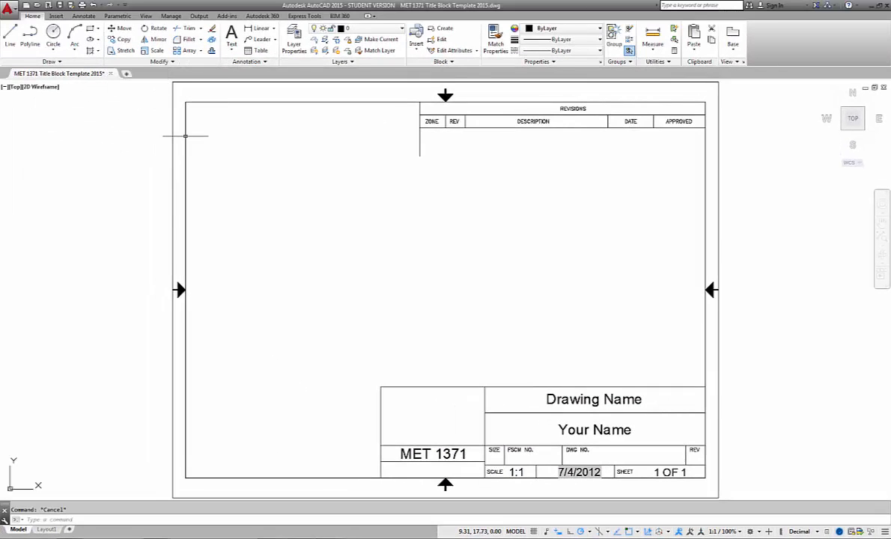
click(185, 137)
right_click(185, 136)
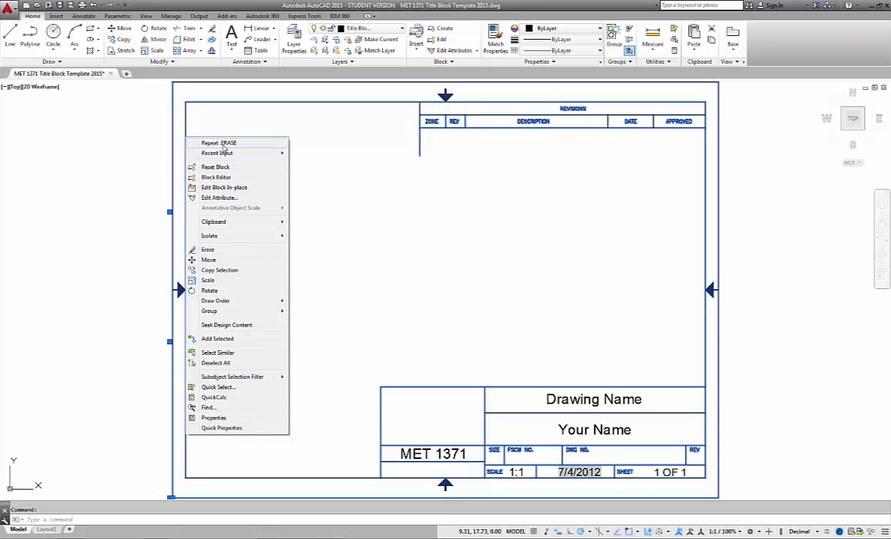
click(72, 183)
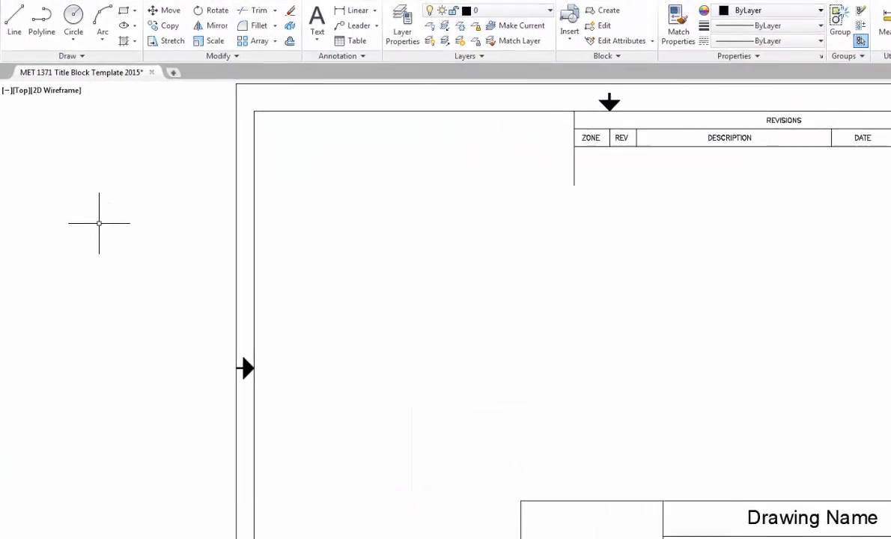
- Explode the title block and border block into individual objects
text(explode)
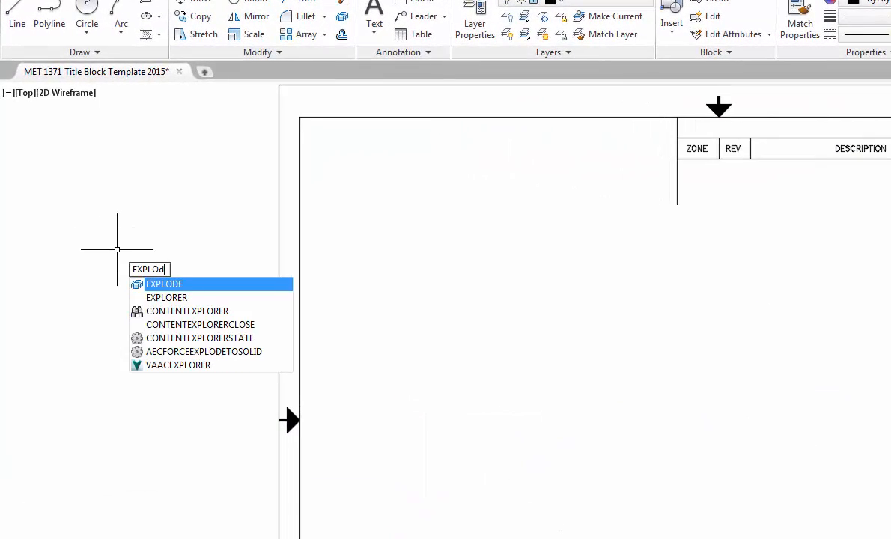
key(Return)
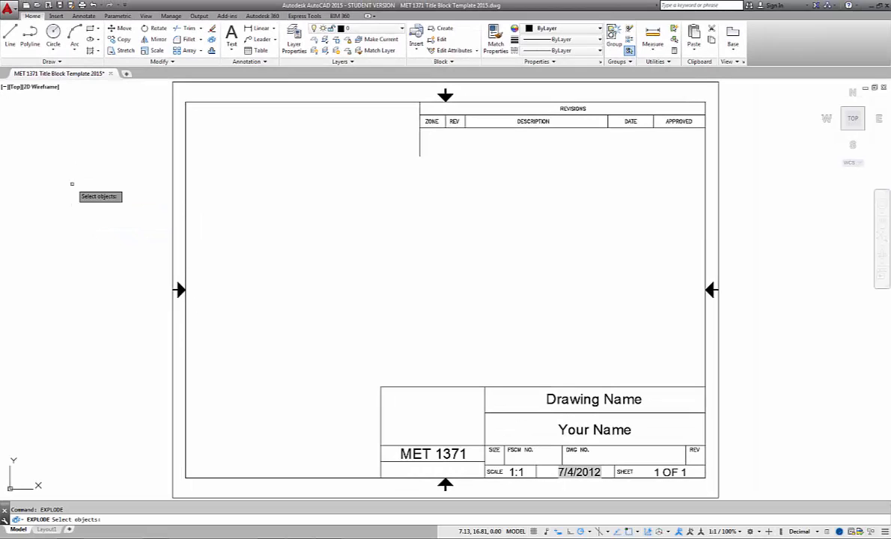
click(172, 193)
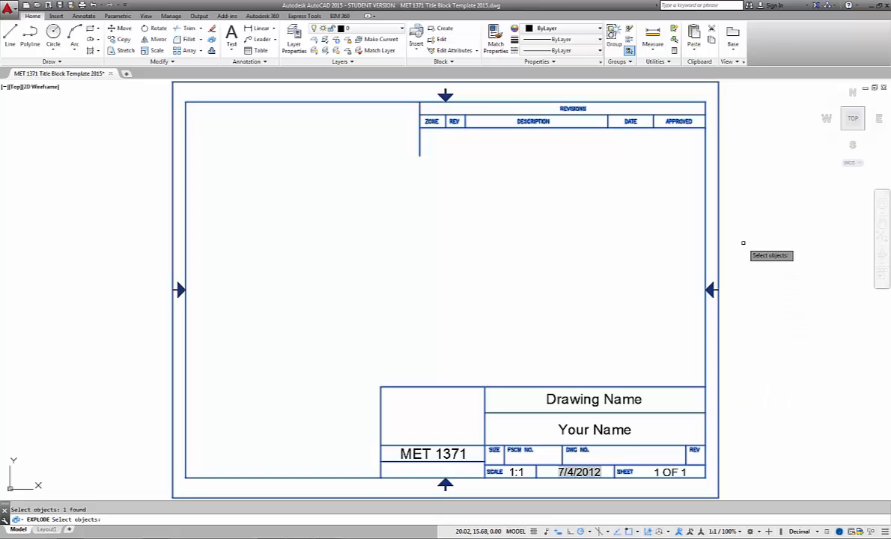
key(Return)
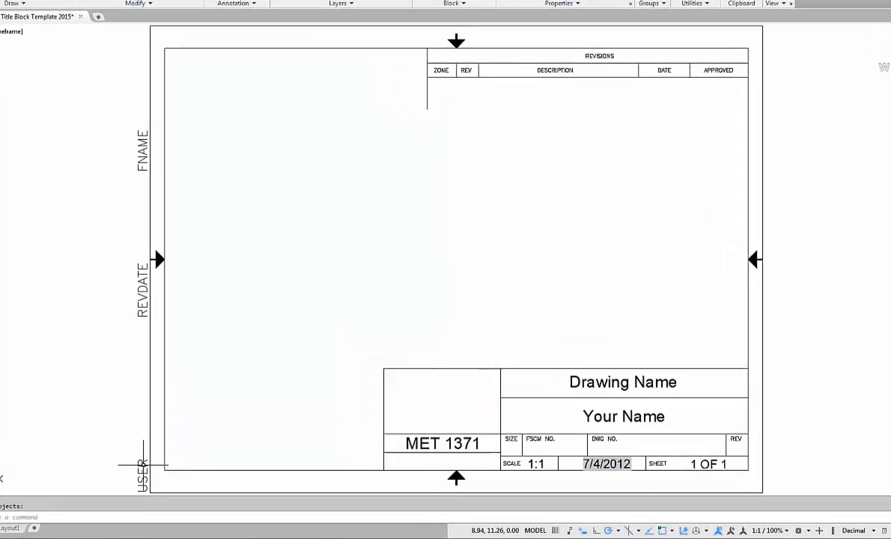
- Delete the USER, REVDATE and FNAME attribute tags beside the outer border
click(47, 433)
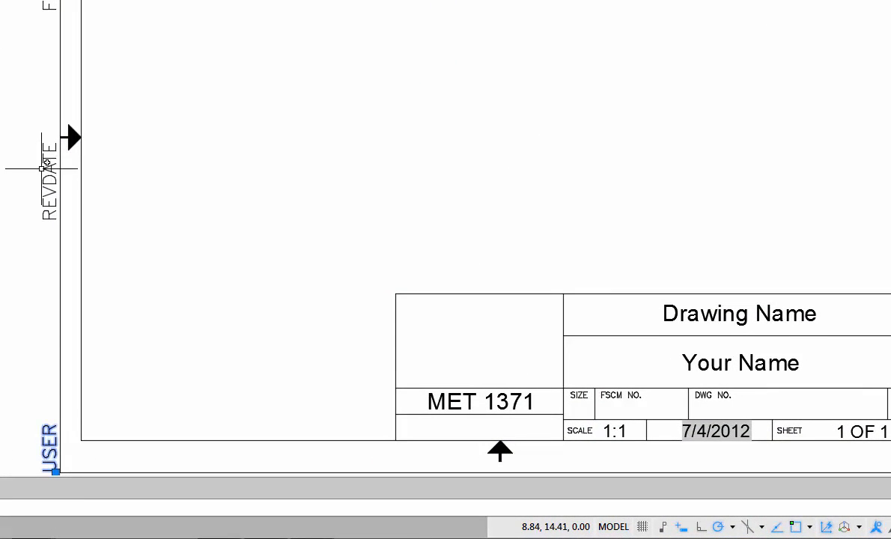
click(48, 161)
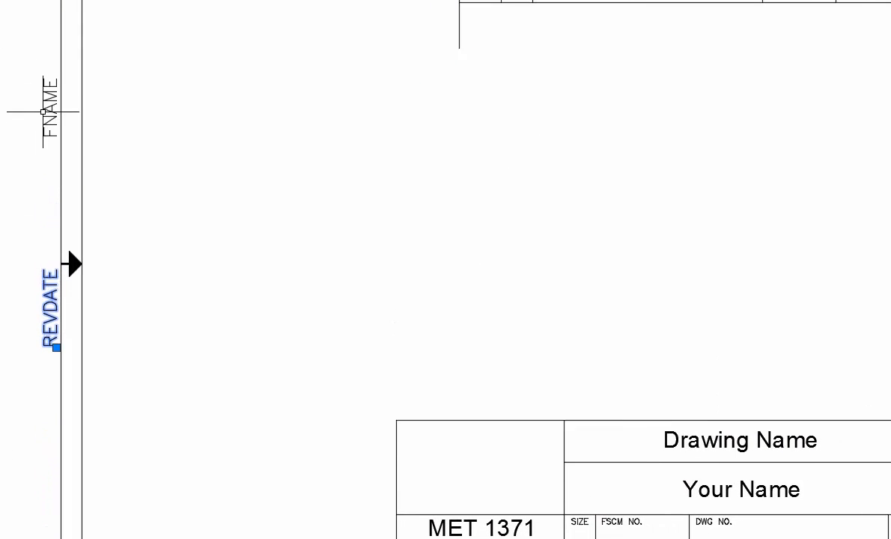
click(43, 112)
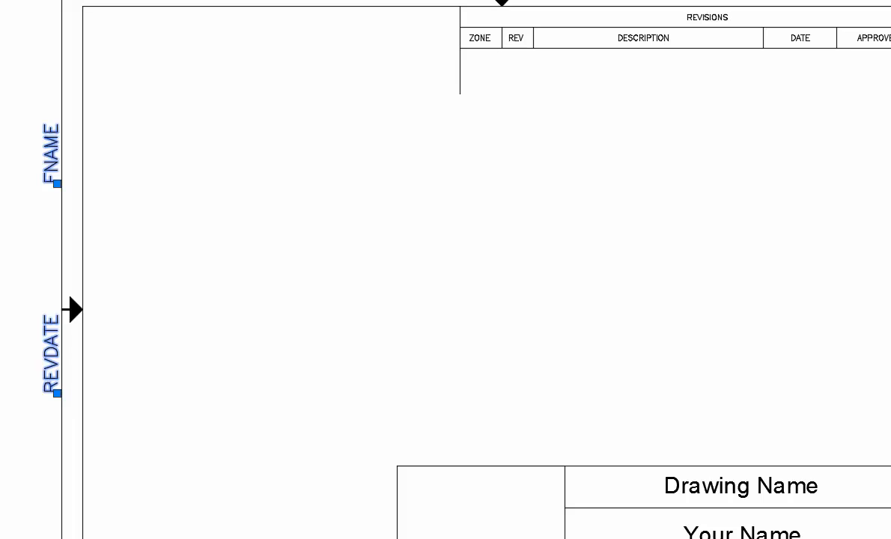
key(Delete)
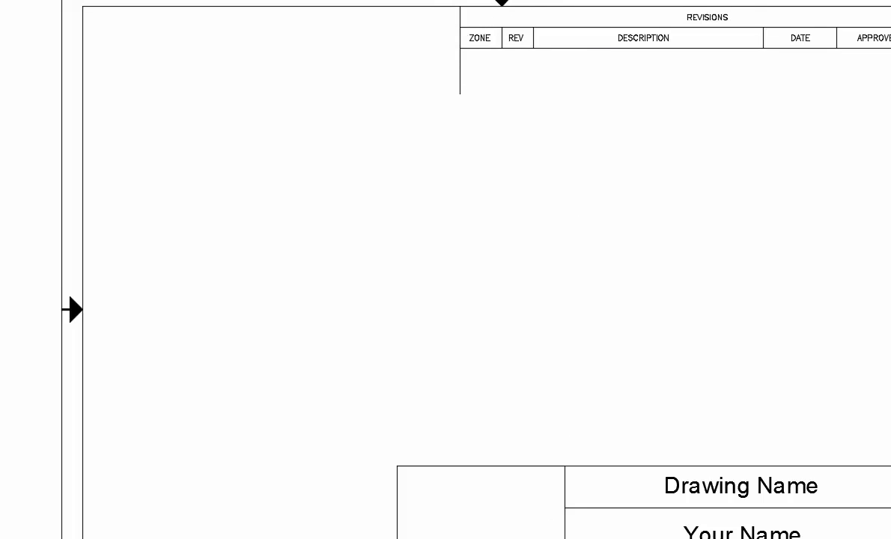
- Delete the whole revisions table inside the border, including its column labels, lines and REVISIONS heading
click(453, 19)
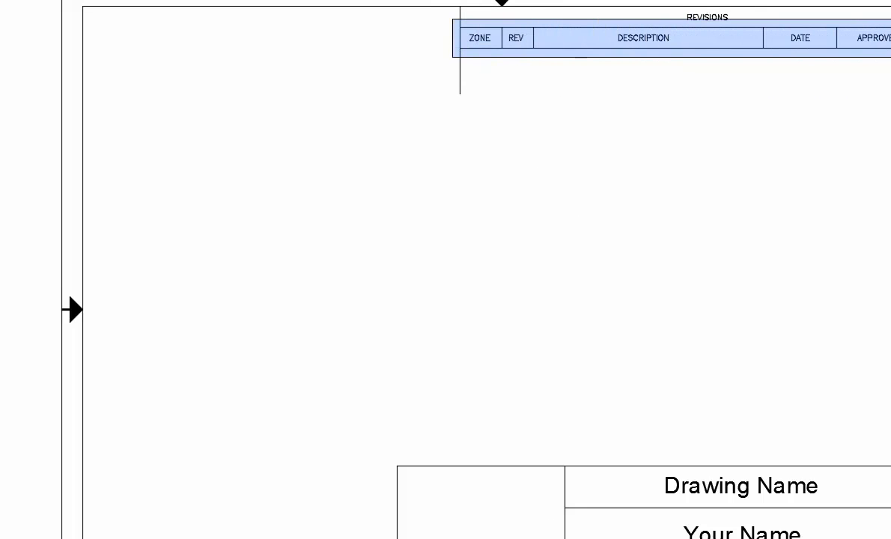
click(890, 56)
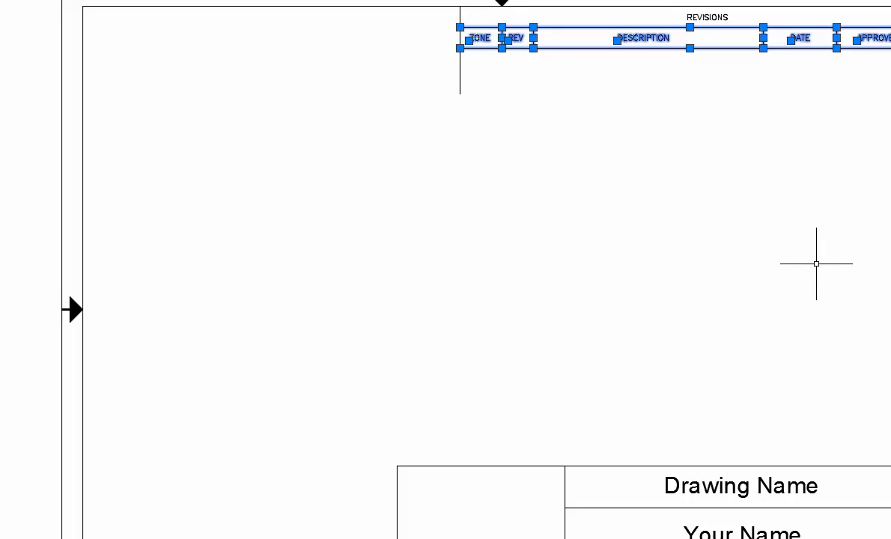
key(Delete)
click(460, 48)
key(Delete)
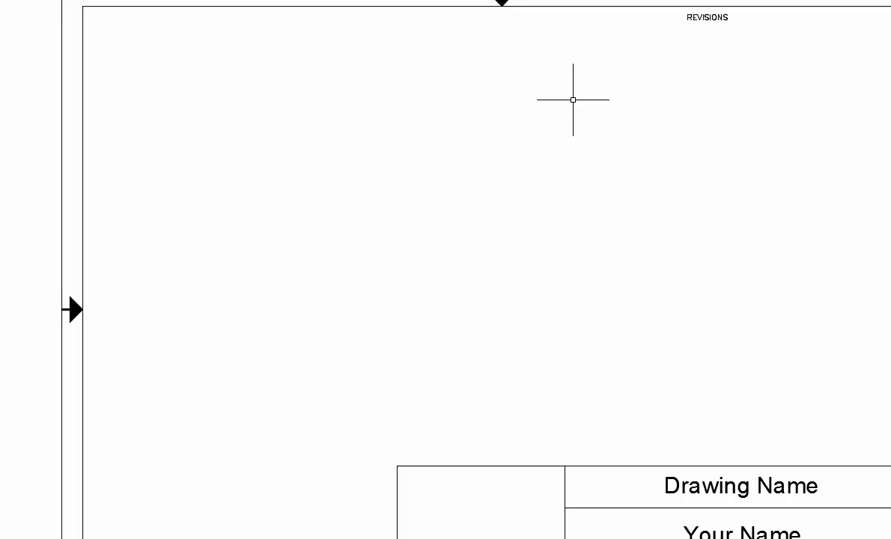
click(708, 16)
key(Delete)
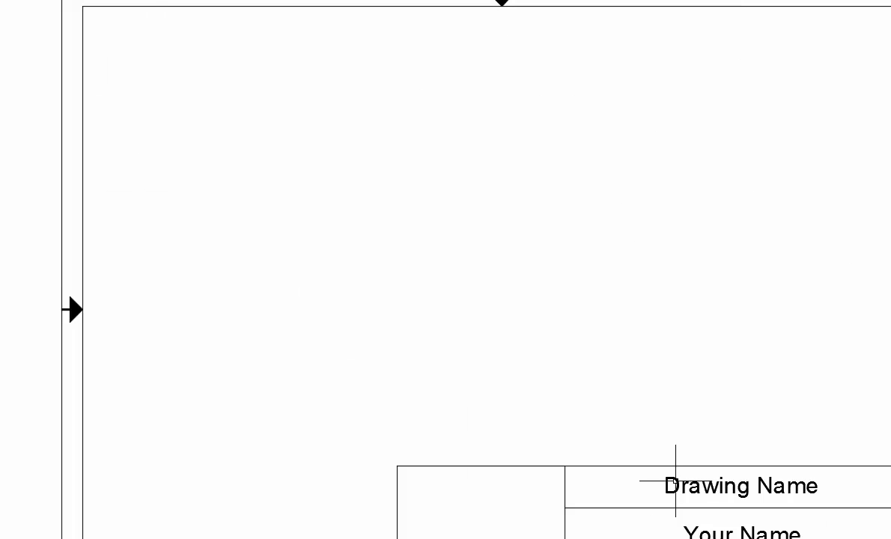
- Delete the REV, DWG NO. and FSCM NO. labels and their dividing lines from the title block
scroll(742, 535, up, 2)
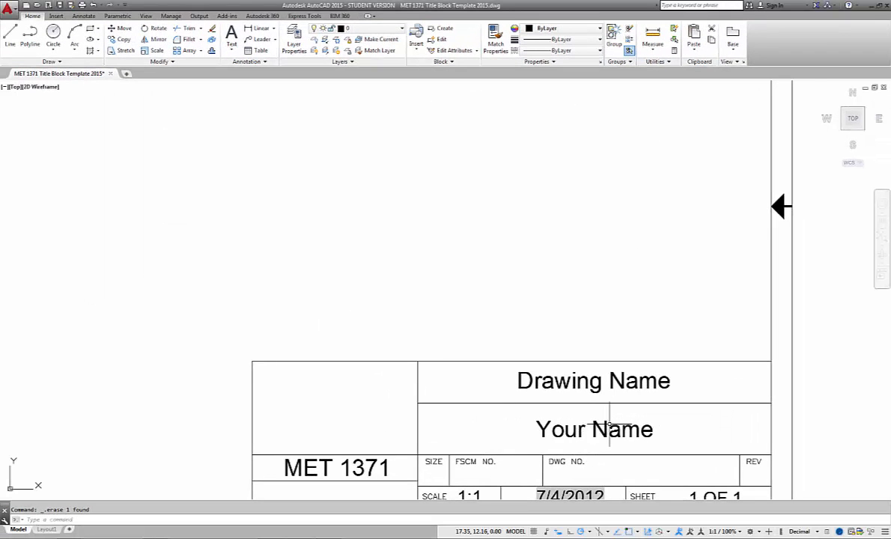
middle_drag(611, 423, 624, 290)
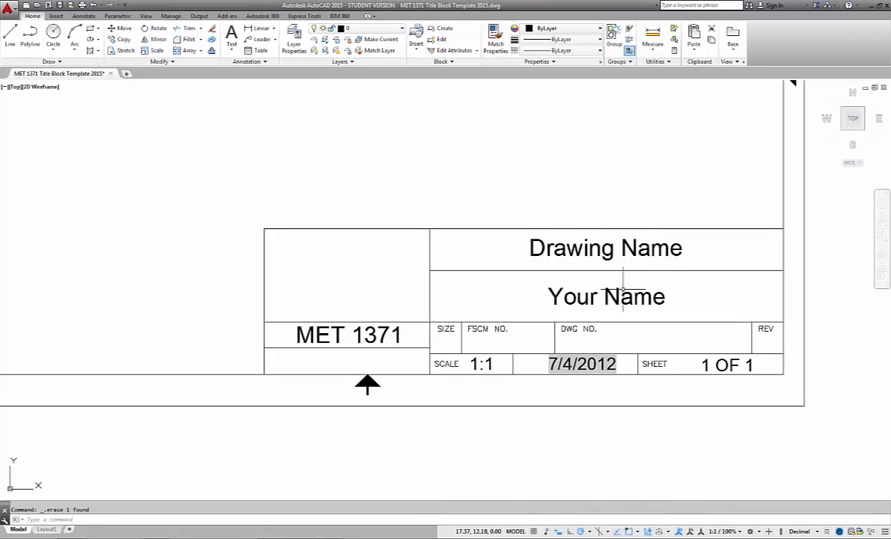
click(759, 330)
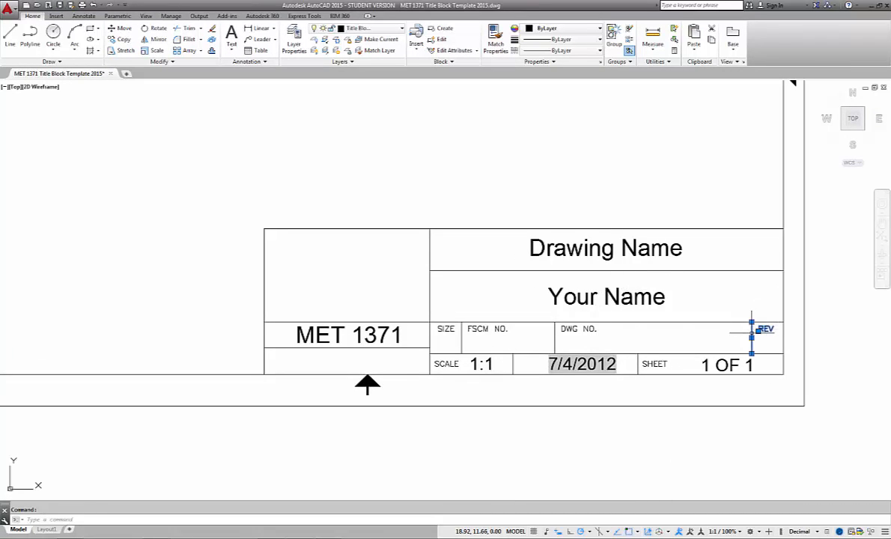
click(560, 331)
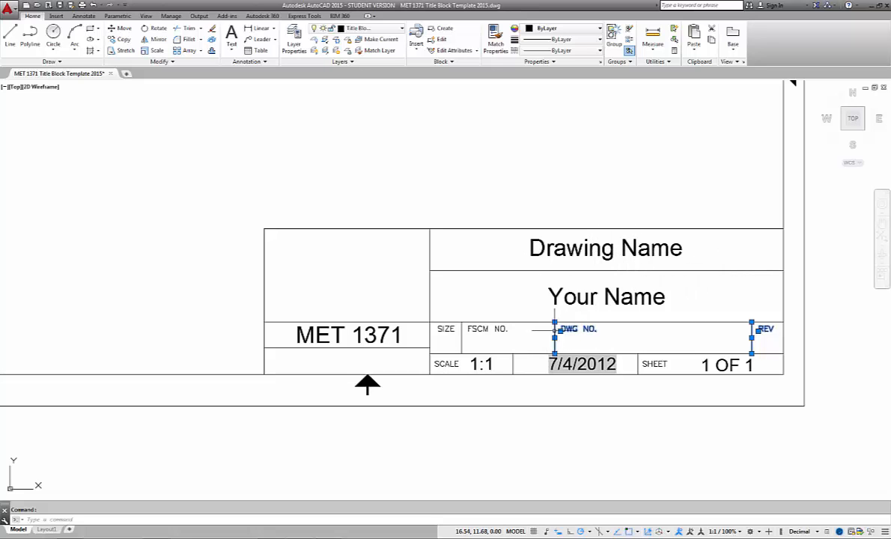
key(Delete)
click(480, 329)
key(Delete)
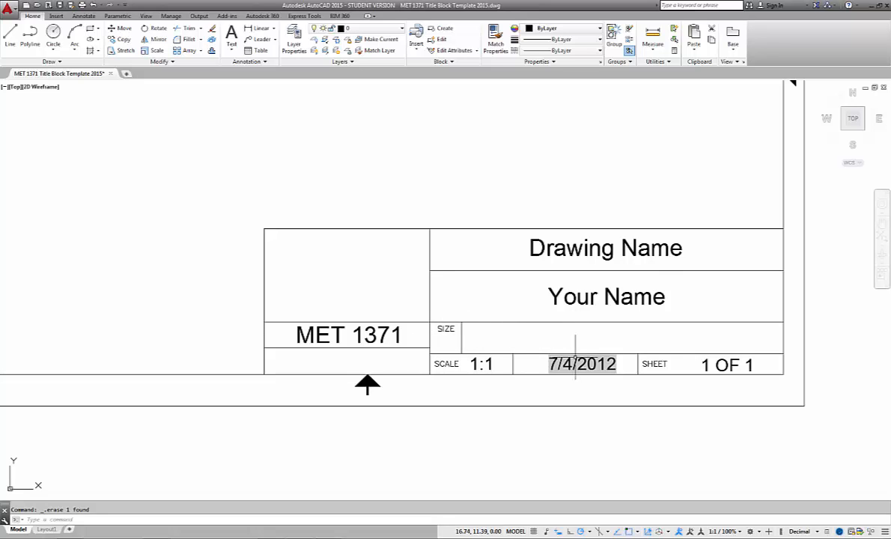
- Move the "1 OF 1" text horizontally so it sits close beside the SHEET label
click(727, 365)
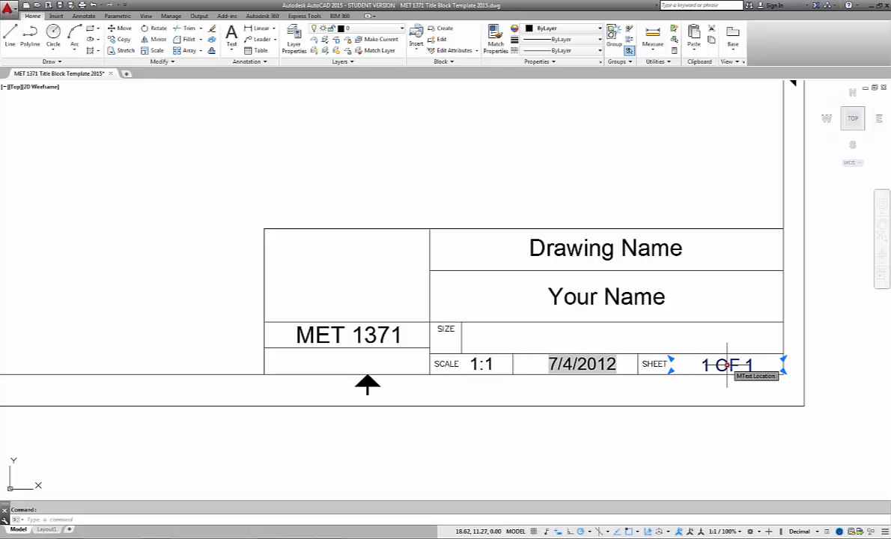
click(726, 365)
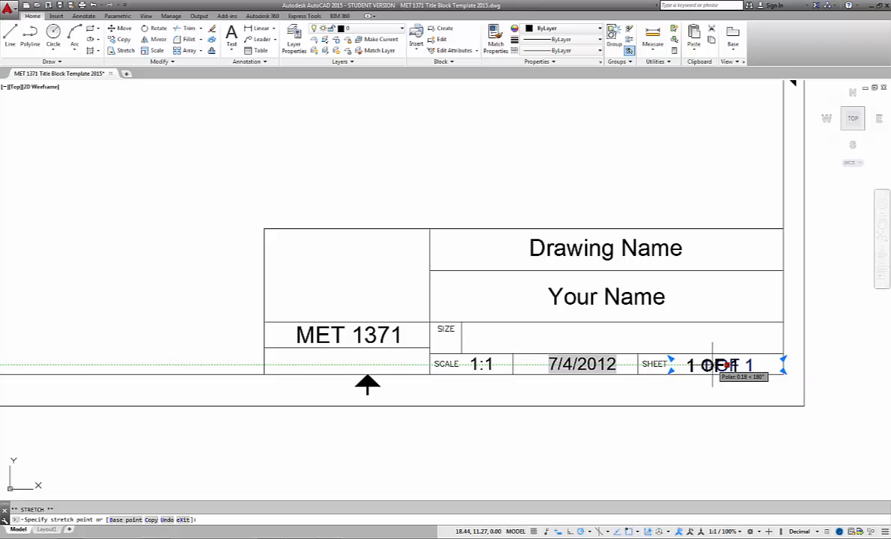
scroll(693, 365, up, 4)
click(701, 366)
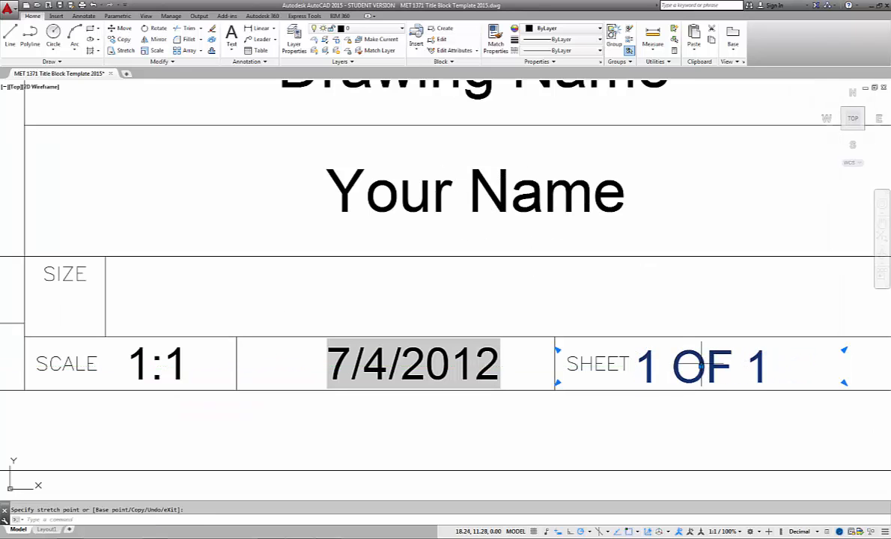
scroll(701, 352, down, 4)
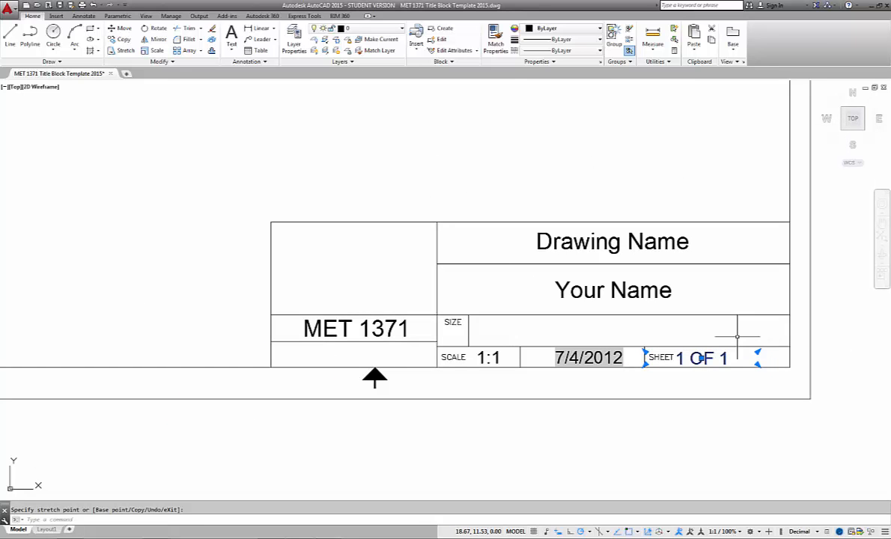
key(Escape)
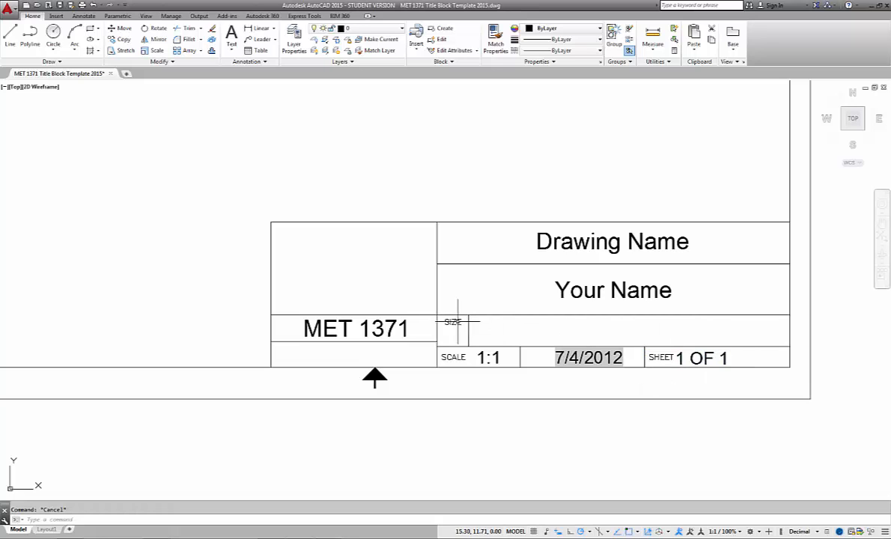
- Move the horizontal line above the SCALE, date and SHEET row up level with the line beneath the MET 1371 text
click(552, 346)
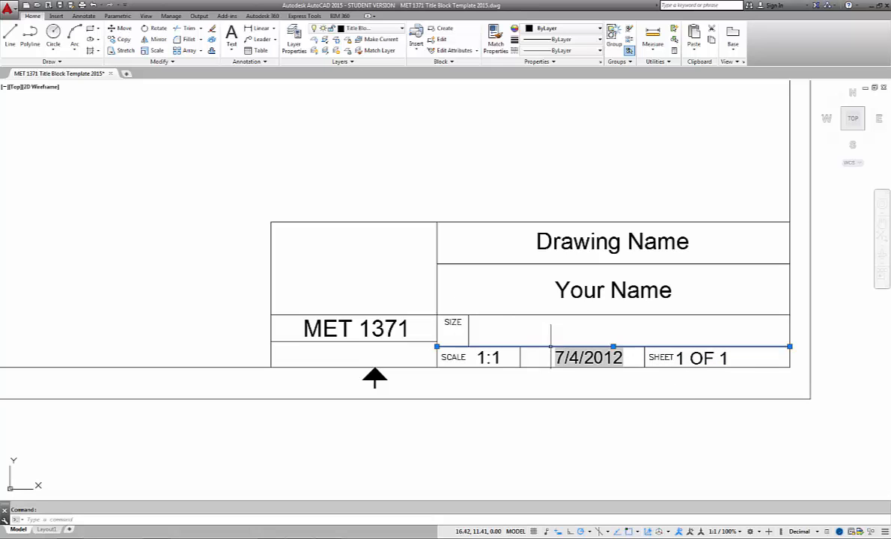
click(614, 346)
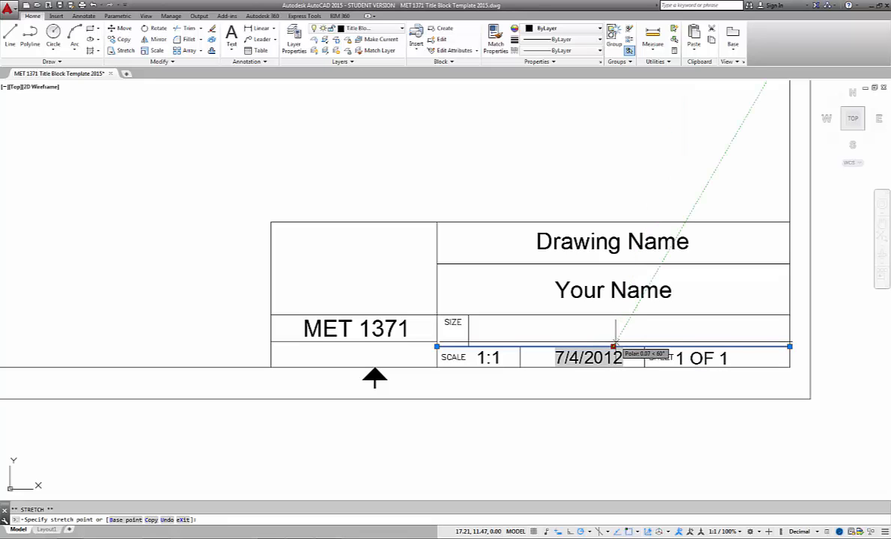
click(615, 340)
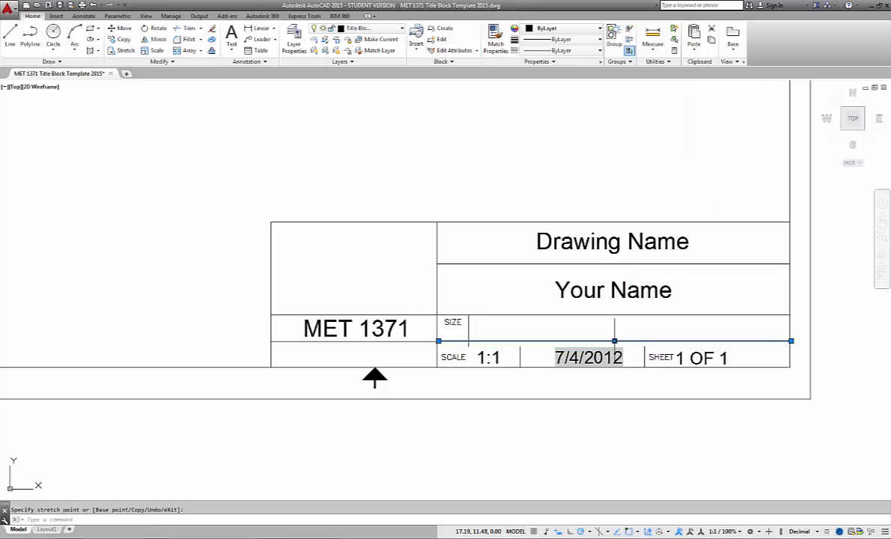
key(Escape)
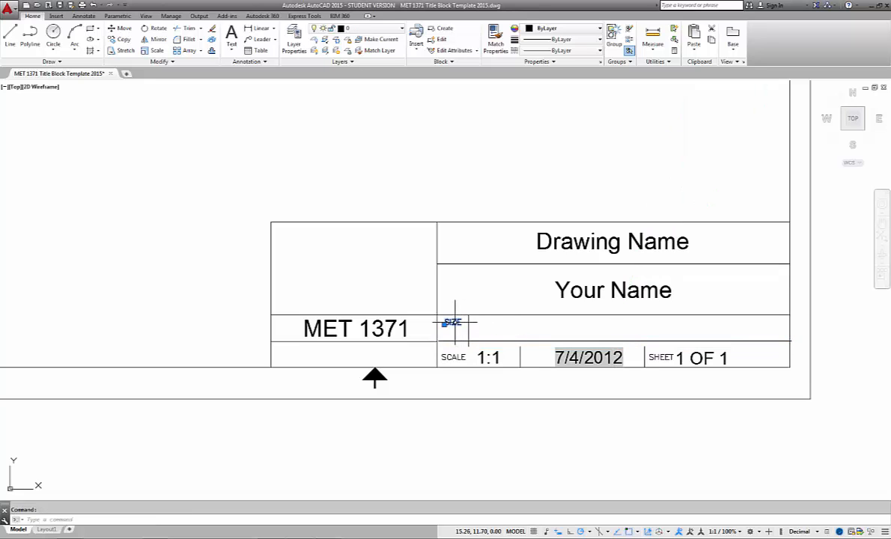
- Move the SIZE label into the end of the bottom row, beyond the "1 OF 1" text
click(446, 323)
click(445, 323)
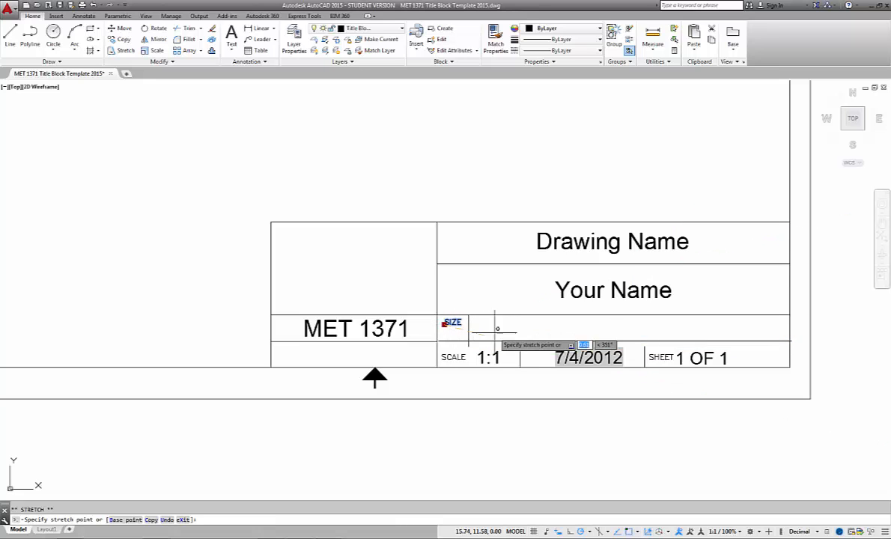
click(763, 347)
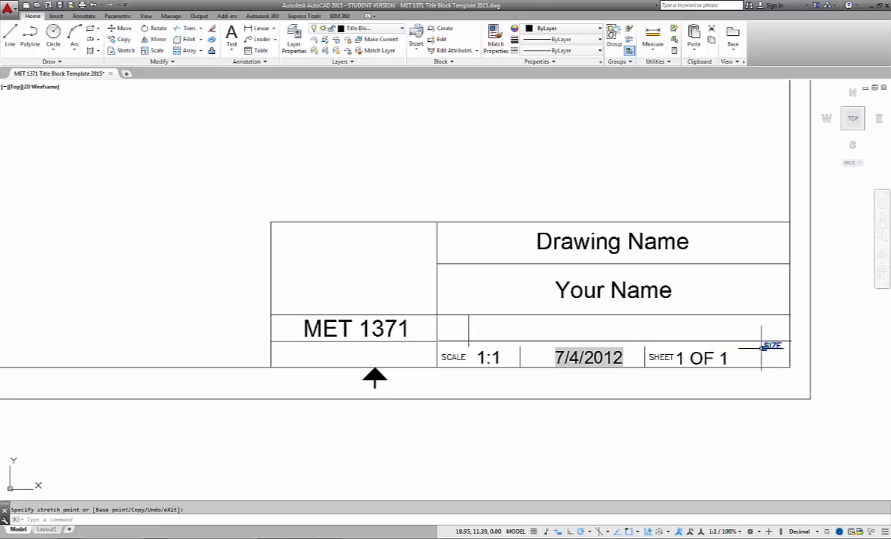
- Move the short vertical divider from the old SIZE cell into the bottom row, between "1 OF 1" and SIZE
click(469, 316)
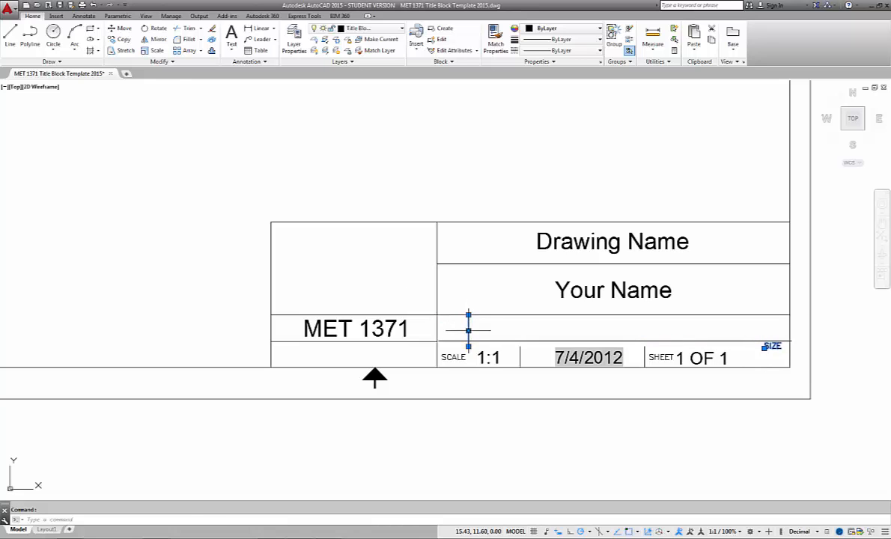
click(469, 330)
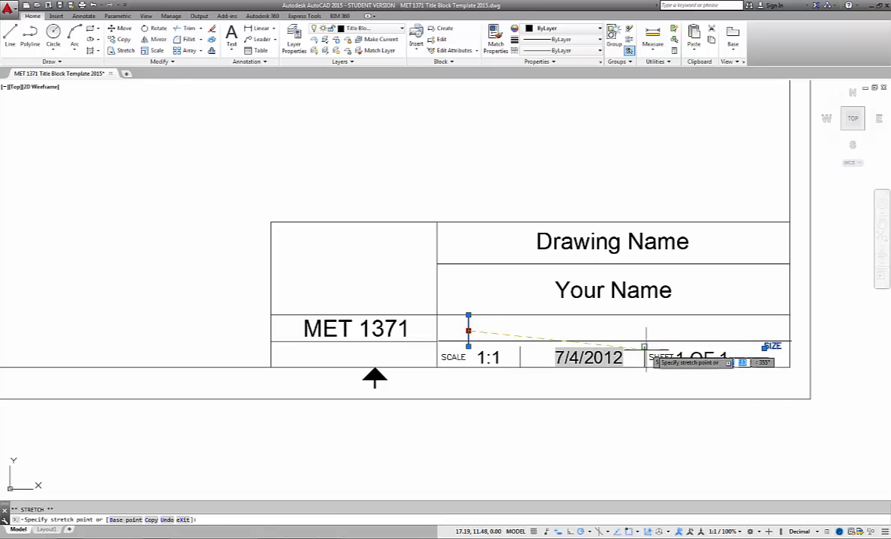
click(751, 354)
scroll(758, 347, up, 2)
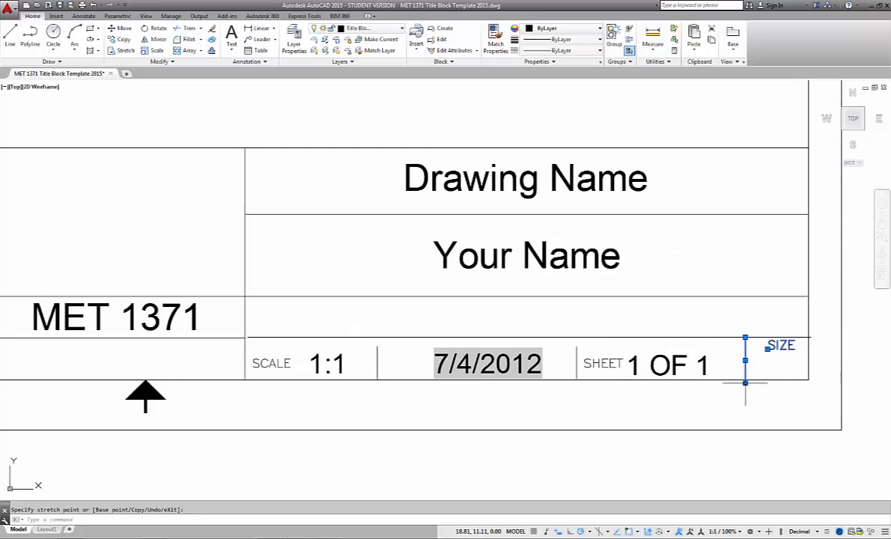
key(Escape)
key(Escape)
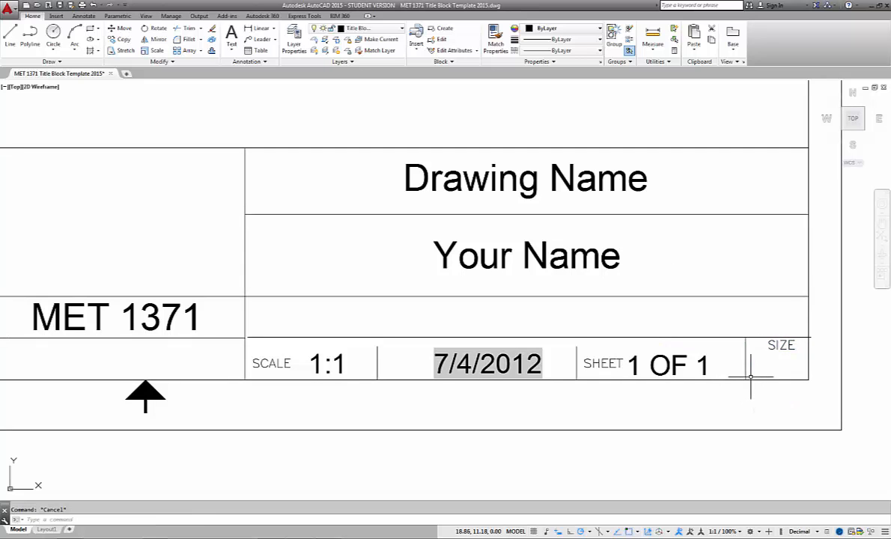
- Delete the long horizontal line that runs below Your Name and above MET 1371
scroll(686, 308, down, 2)
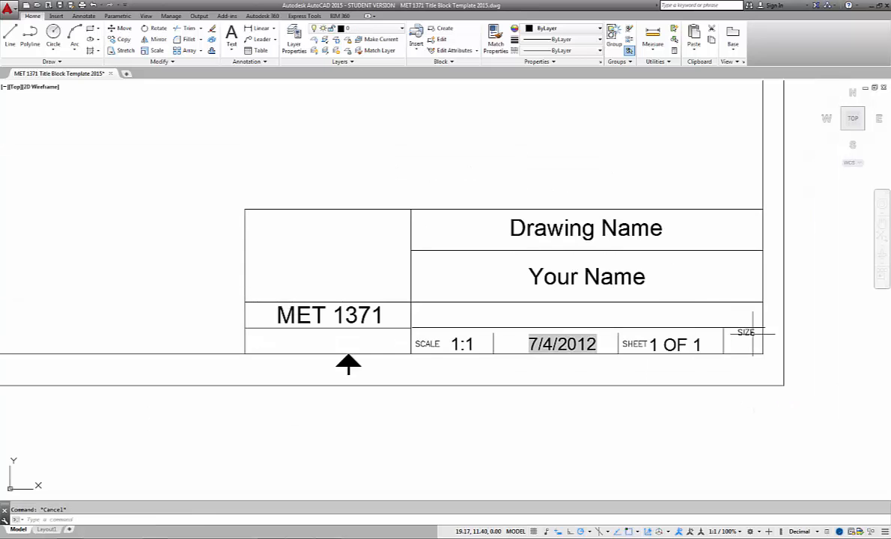
click(595, 302)
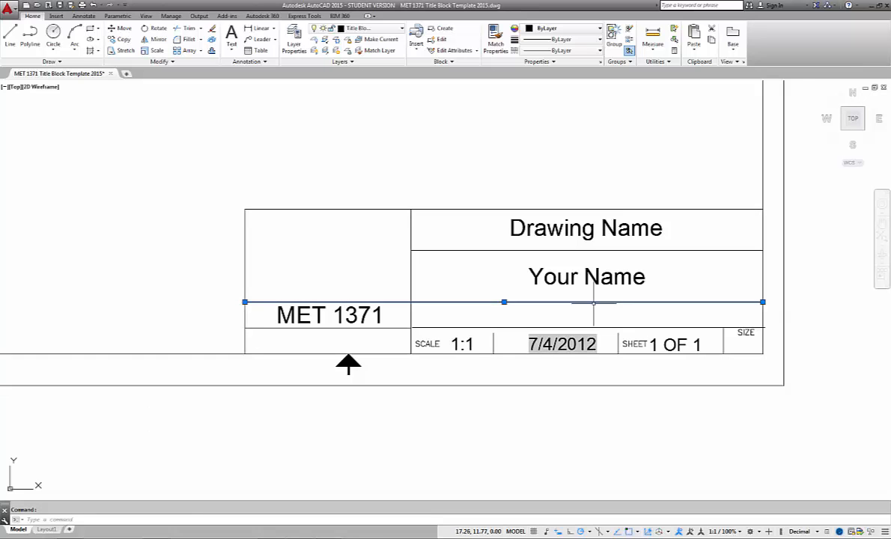
key(Delete)
- Move the MET 1371 text down into the empty cell just above the black arrow
click(352, 315)
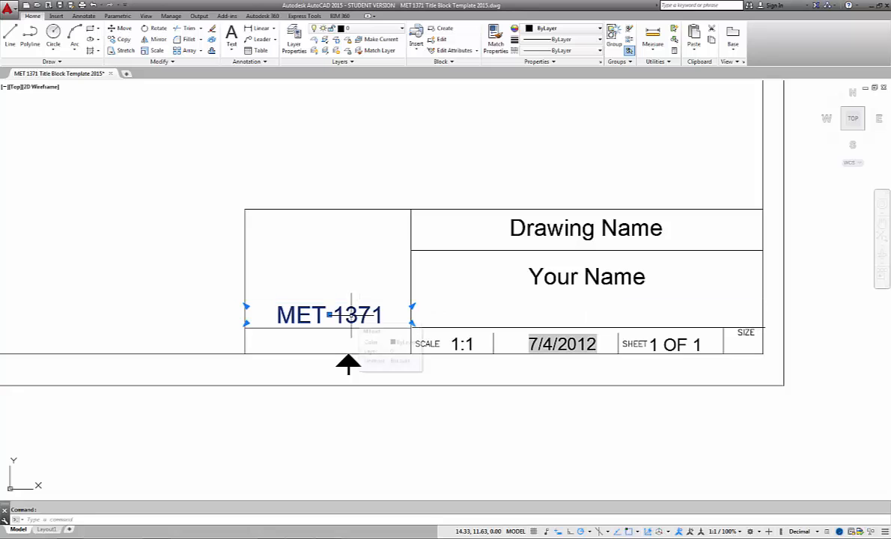
click(329, 315)
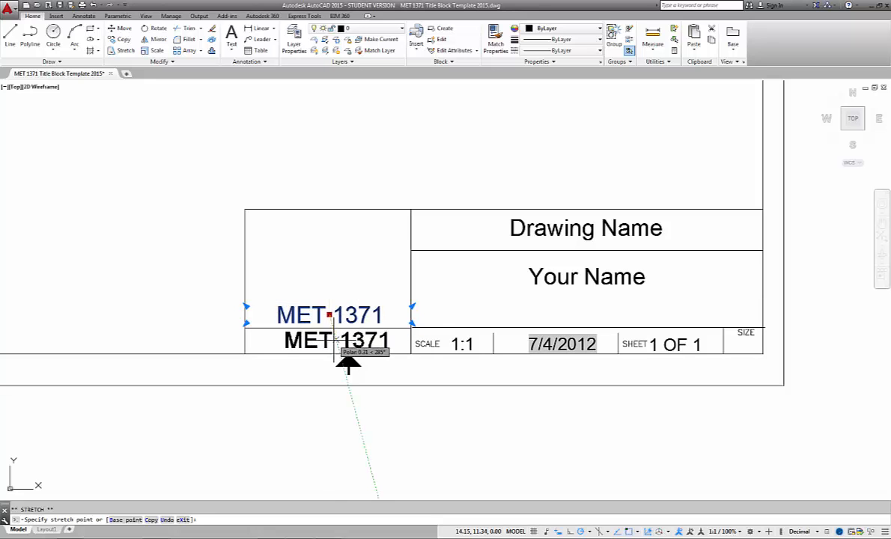
click(336, 340)
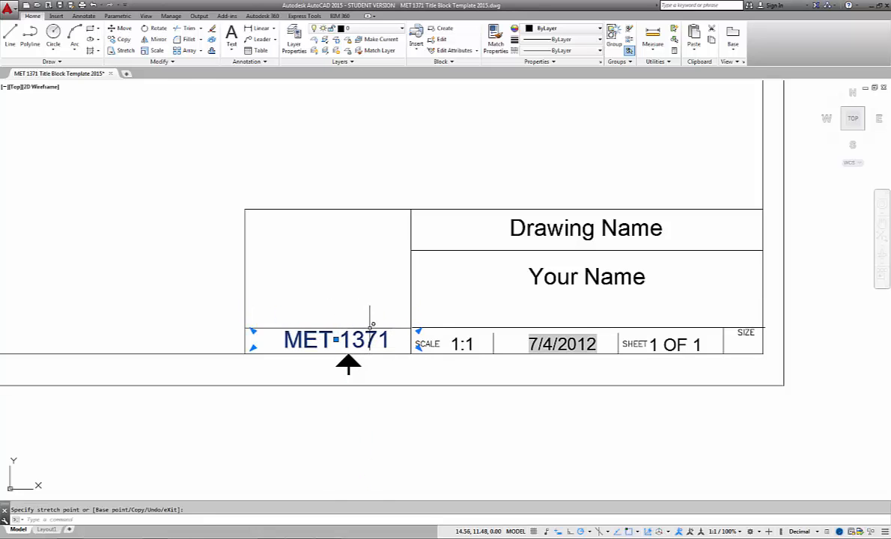
key(Delete)
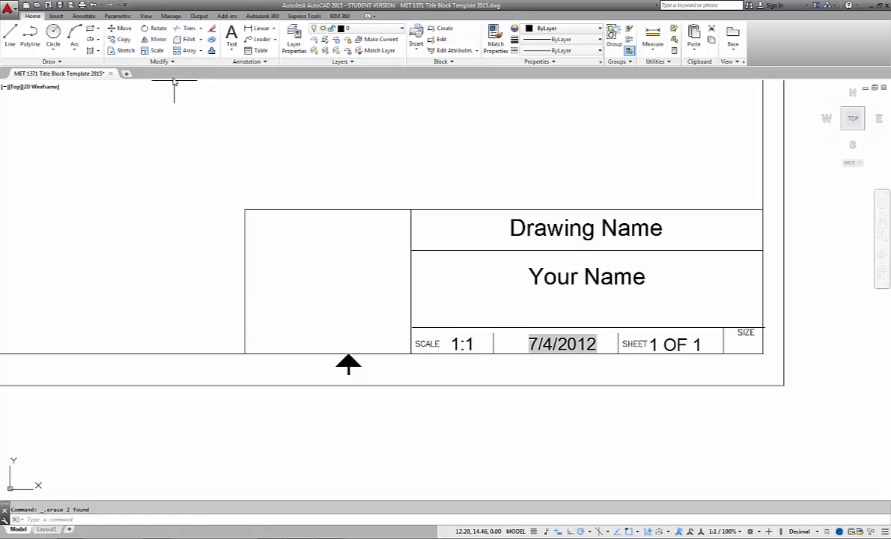
right_click(366, 155)
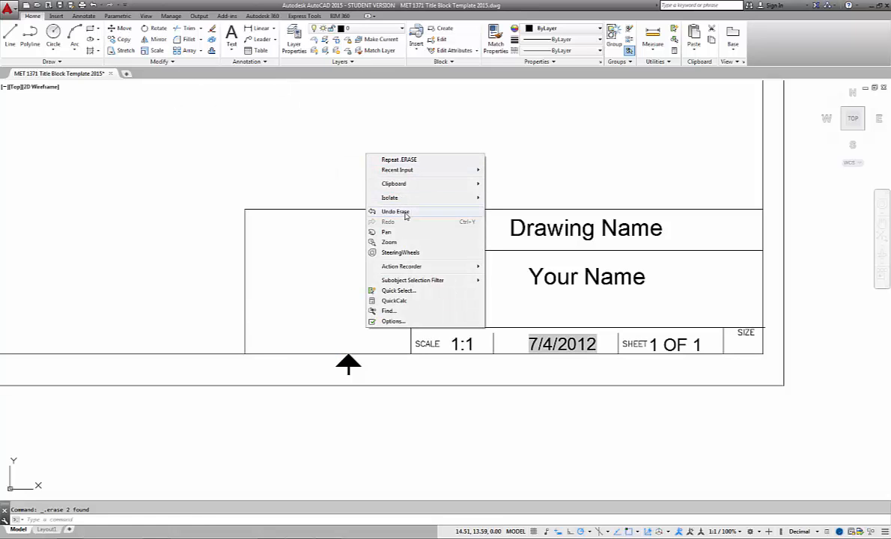
click(395, 212)
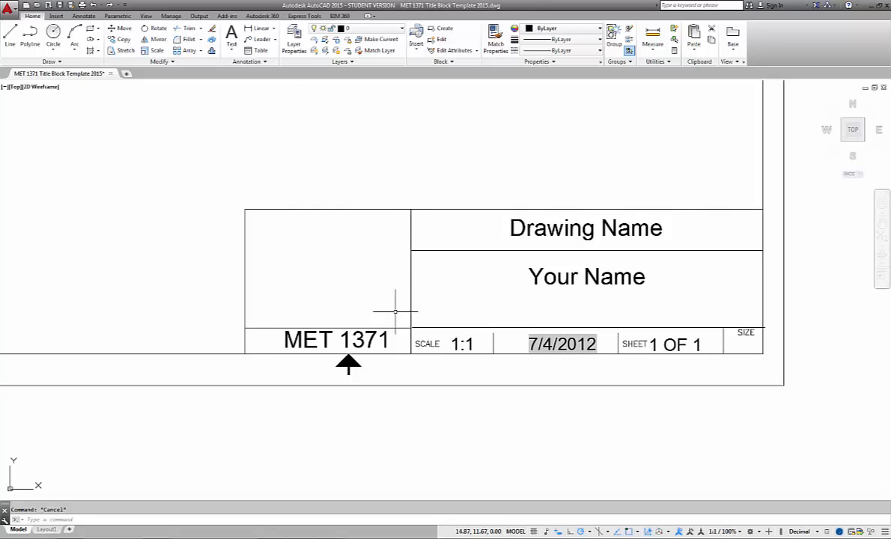
- Delete the short horizontal line directly above the MET 1371 text
scroll(408, 327, up, 5)
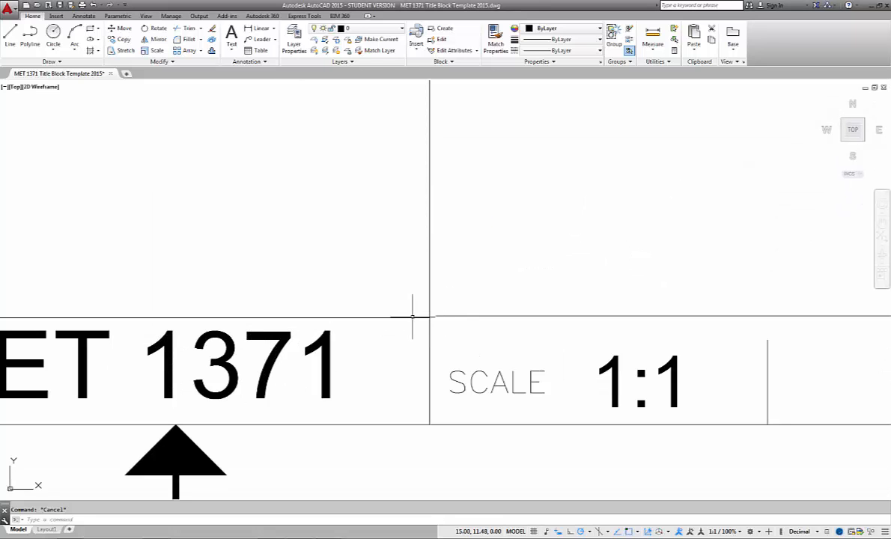
click(412, 318)
key(Delete)
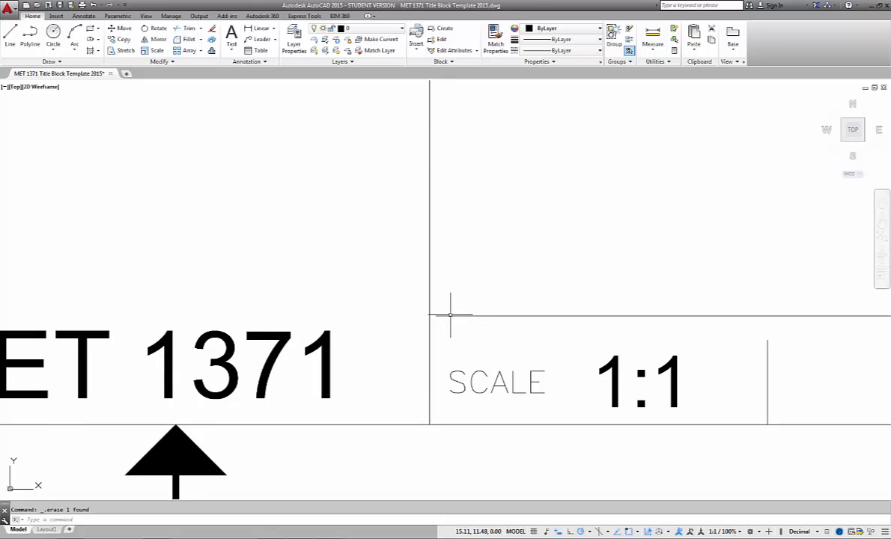
- Extend the horizontal line above the SCALE row across the MET 1371 cell to the title block's outer left edge
click(450, 316)
key(Escape)
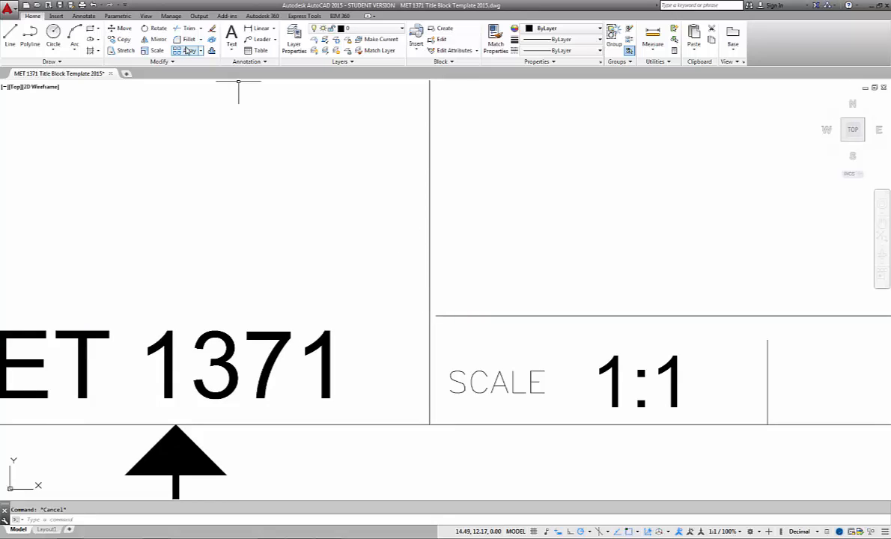
click(201, 28)
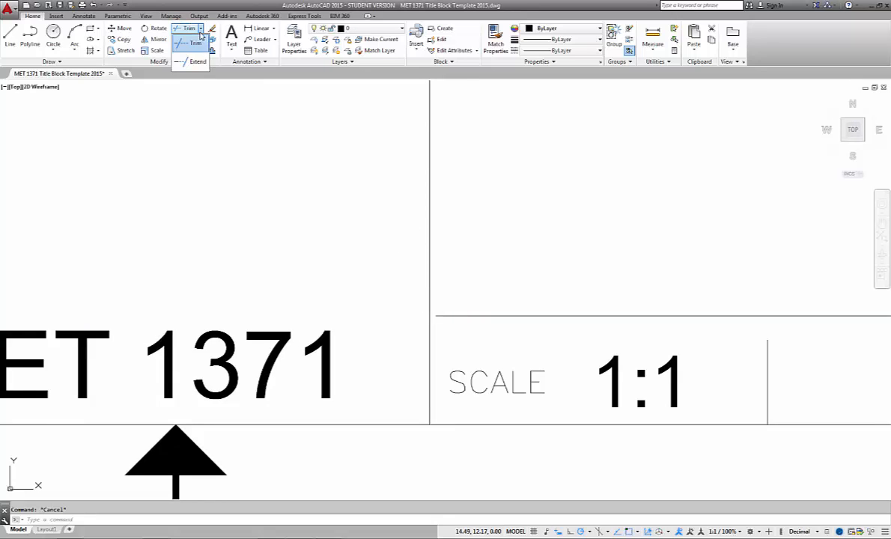
click(189, 60)
scroll(292, 167, down, 6)
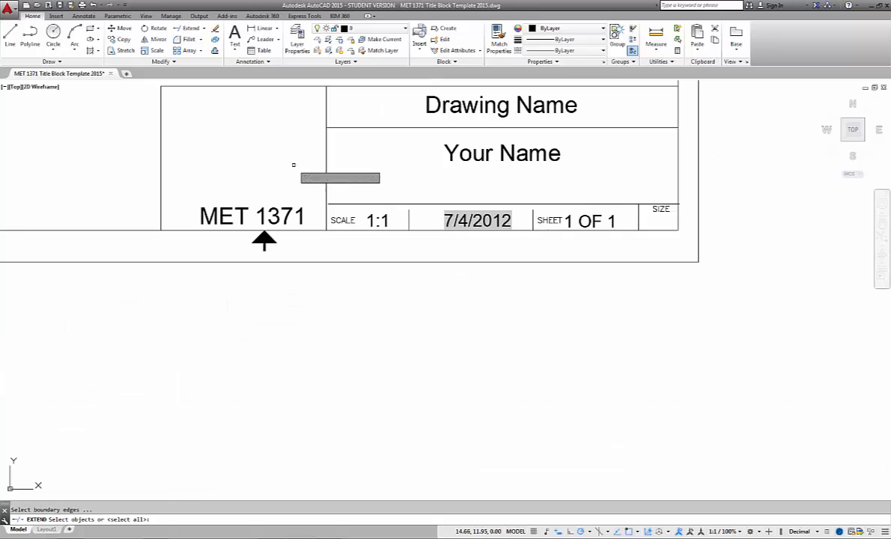
click(161, 172)
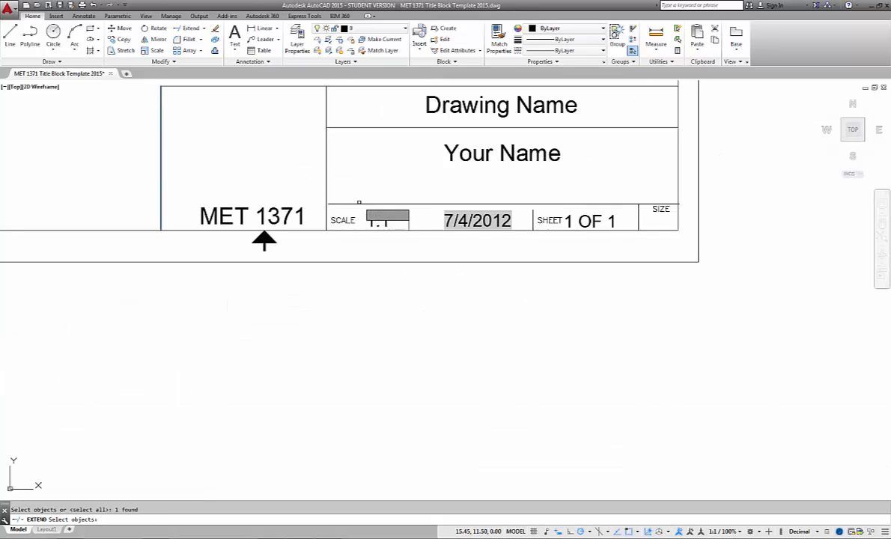
key(Return)
click(352, 203)
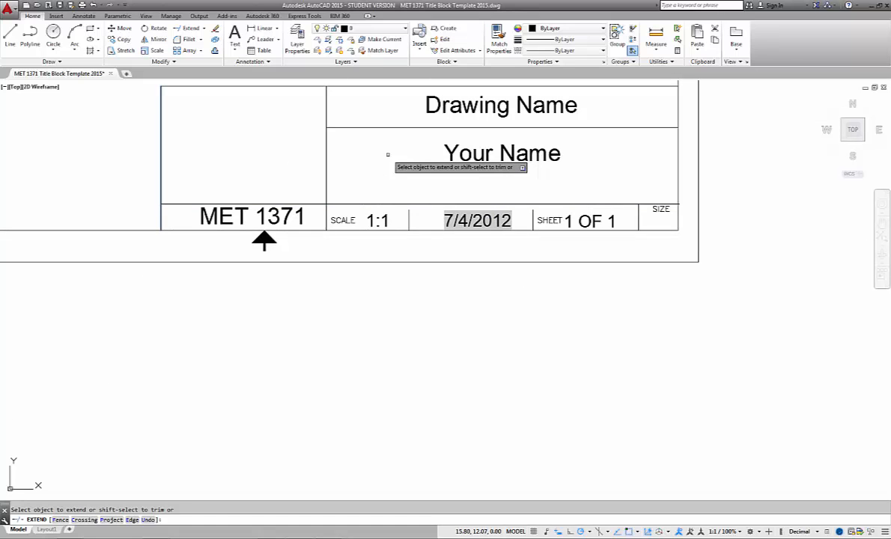
key(Escape)
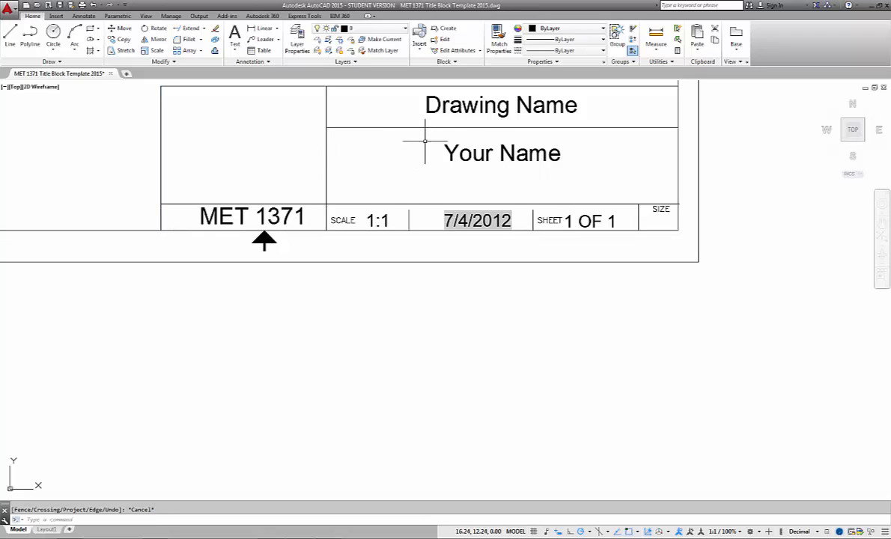
- Move the dividing line between Drawing Name and Your Name down, to just beneath the Your Name text
click(472, 127)
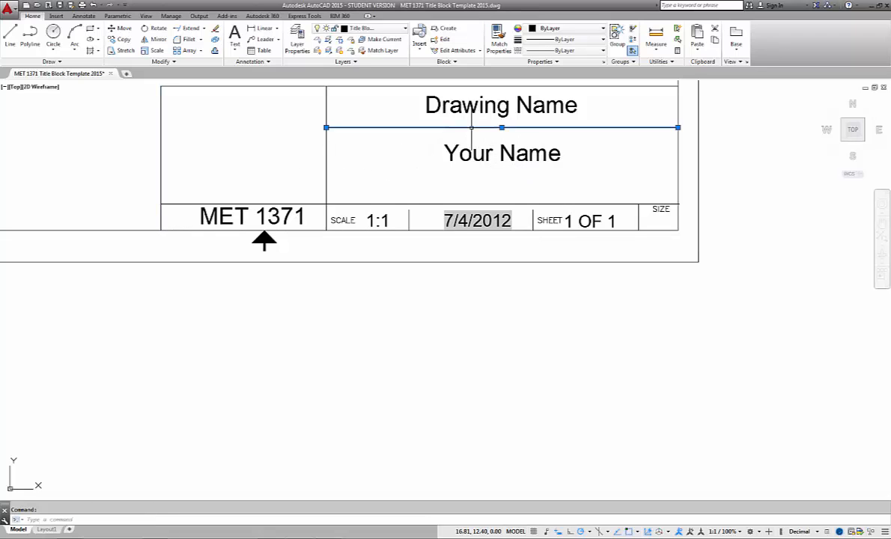
click(502, 127)
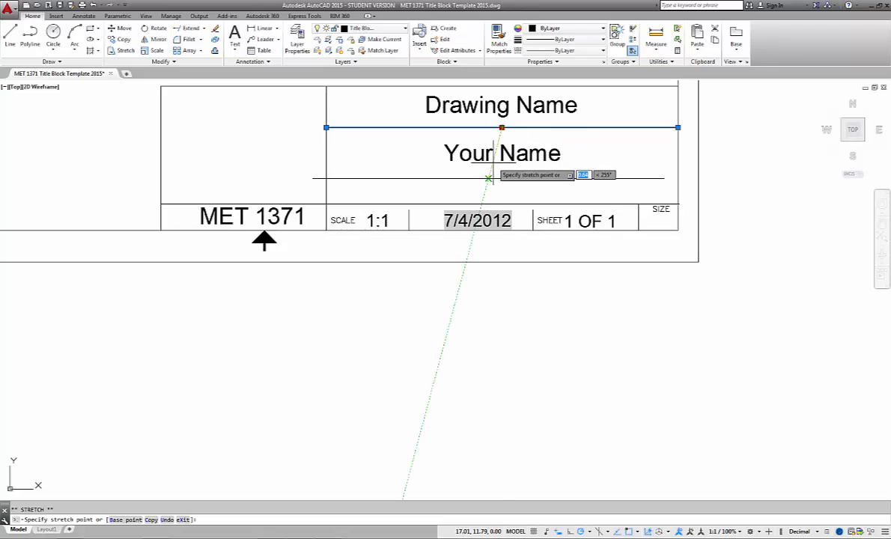
scroll(507, 162, up, 4)
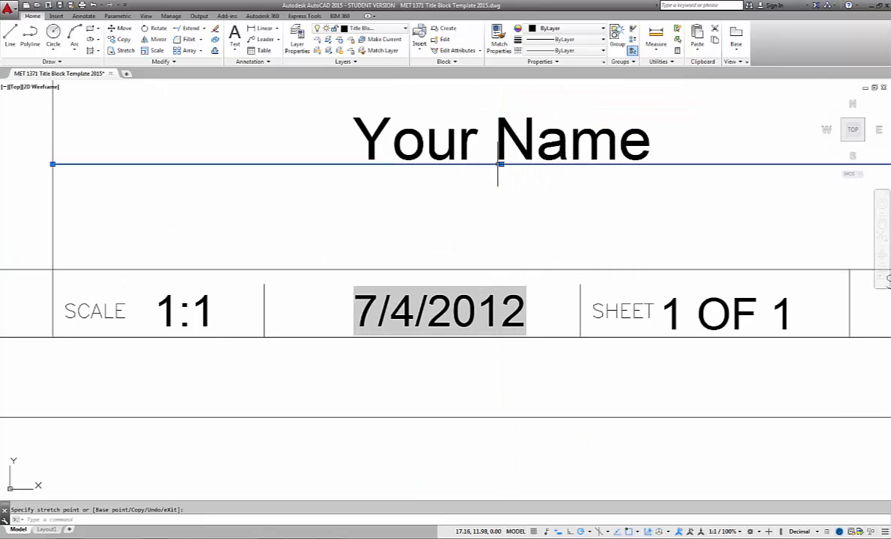
- Move the Your Name text down into the cell between the relocated dividing line and the bottom row
click(512, 132)
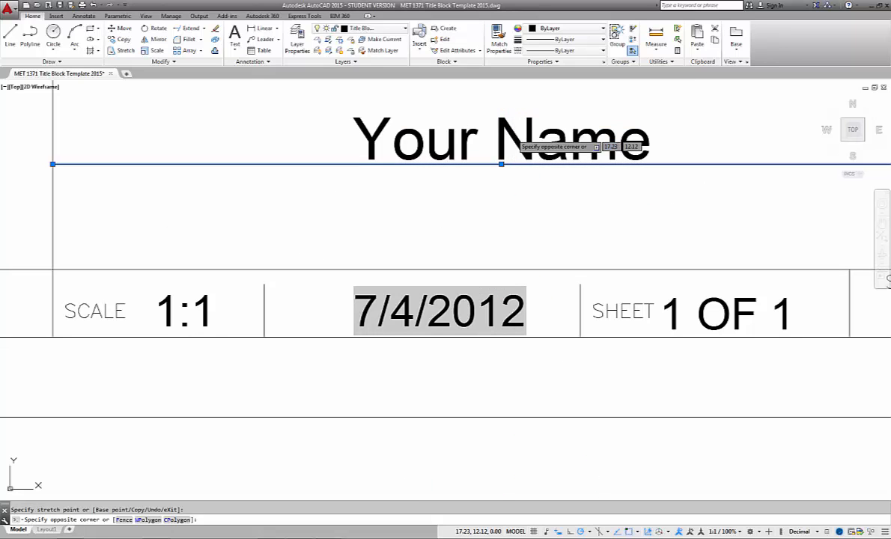
click(488, 133)
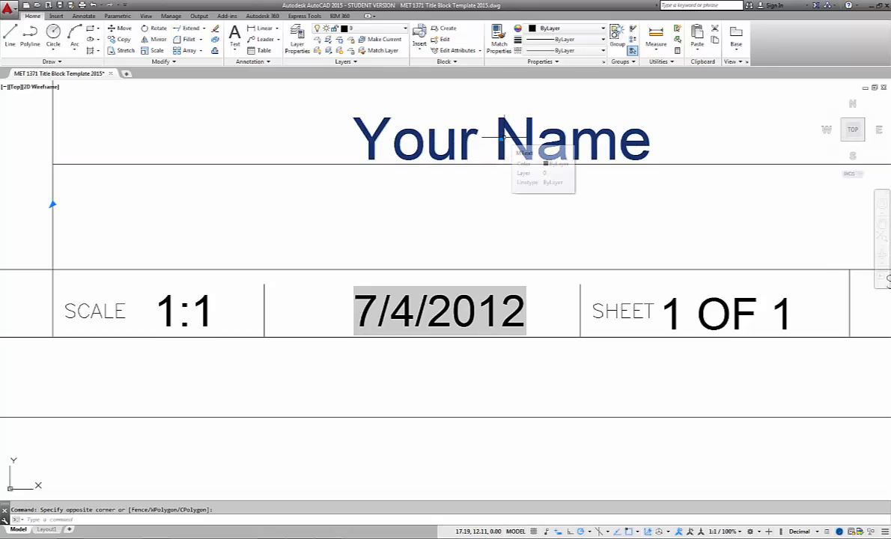
click(501, 139)
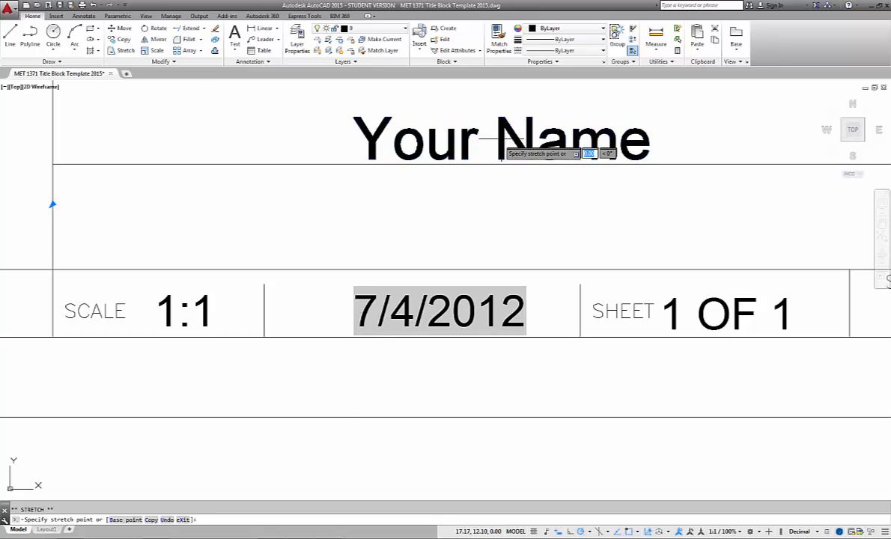
click(488, 214)
key(Escape)
scroll(488, 214, up, 2)
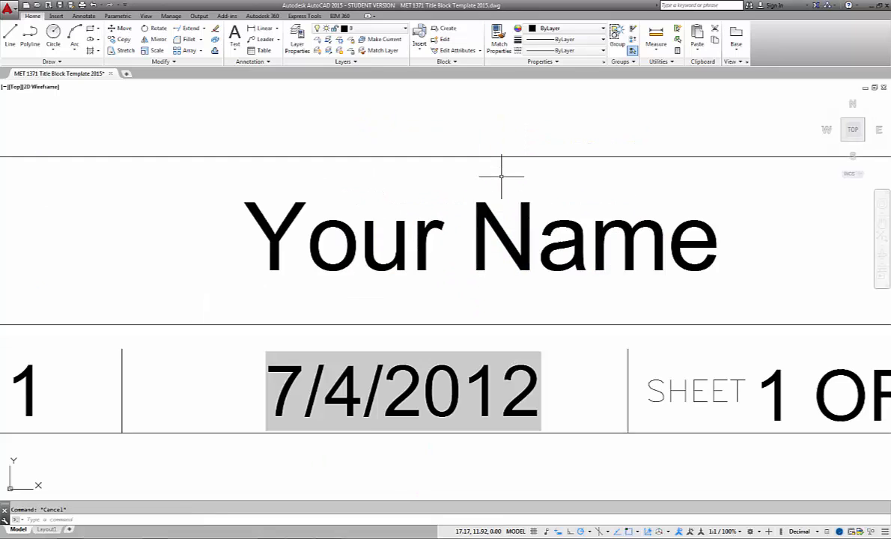
- Stretch the title block's upper edge, together with the Drawing Name text, straight down about 0.49 units to shorten the upper cells
scroll(504, 176, down, 7)
scroll(500, 165, up, 2)
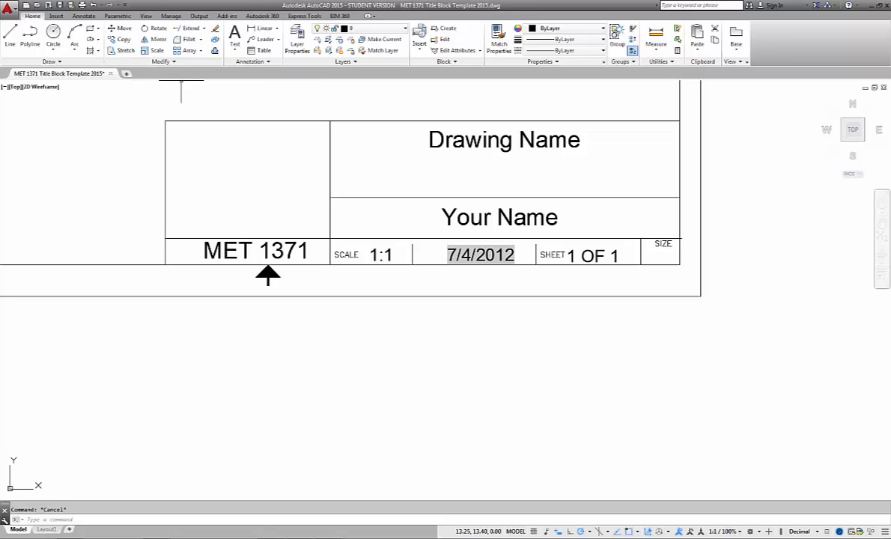
click(121, 50)
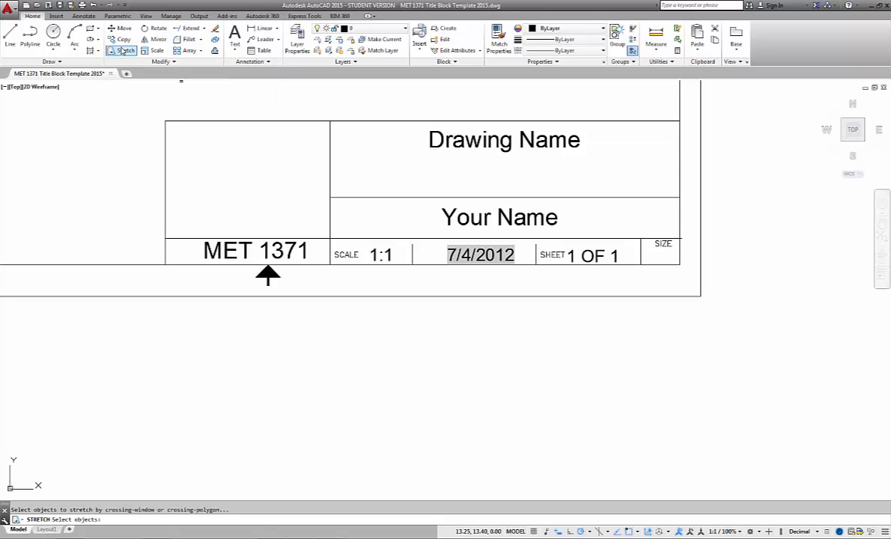
click(689, 107)
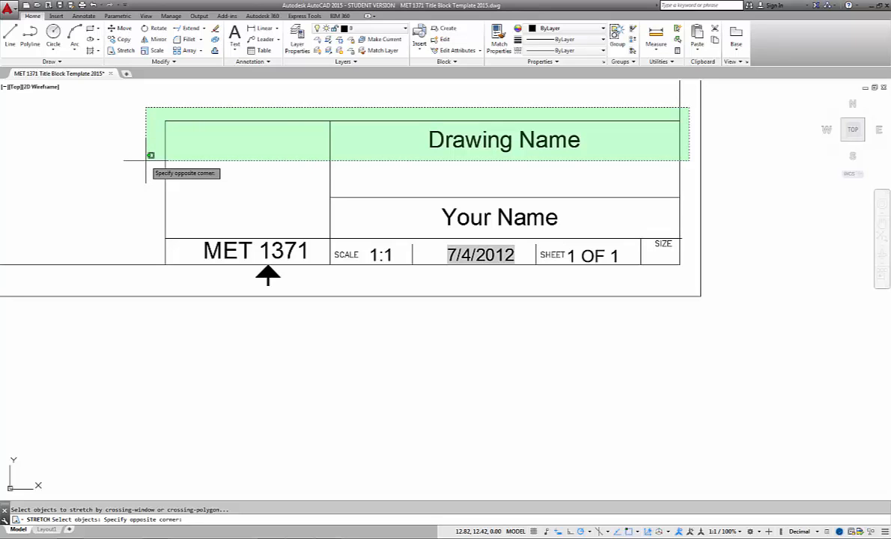
click(147, 158)
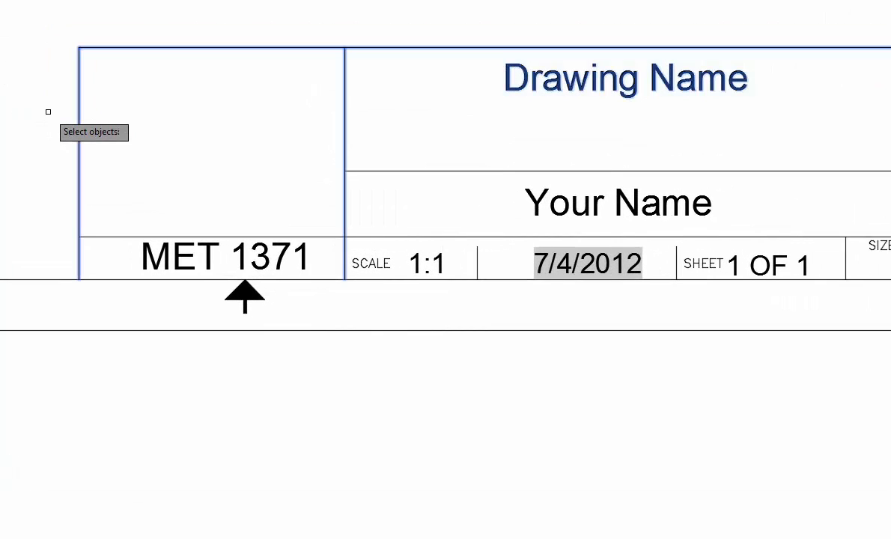
key(Return)
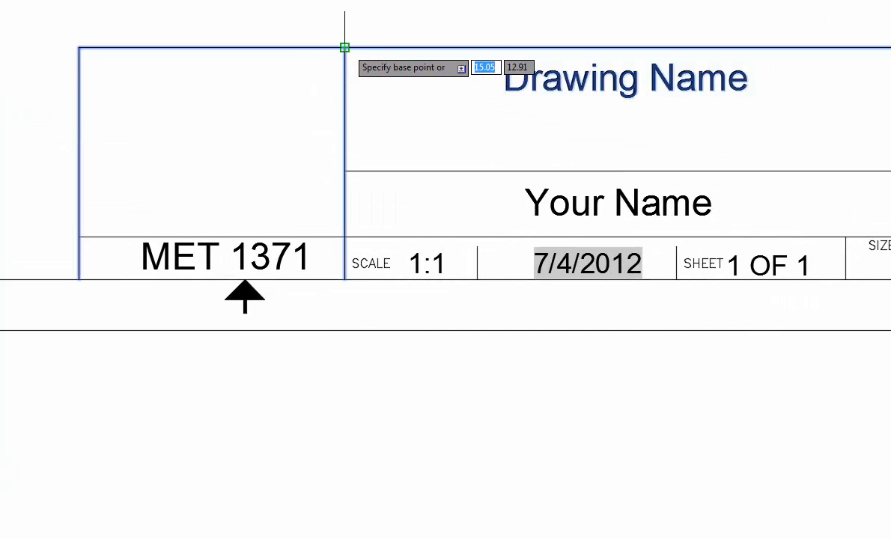
click(345, 48)
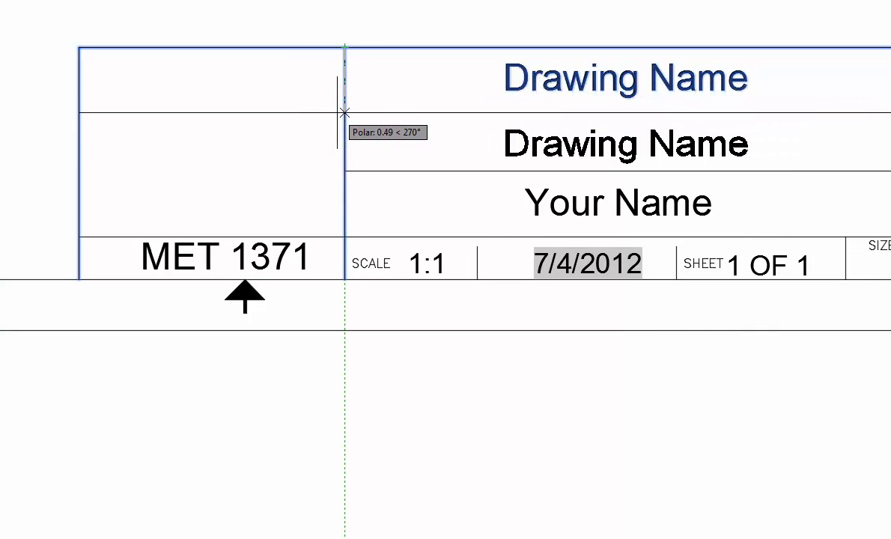
click(344, 112)
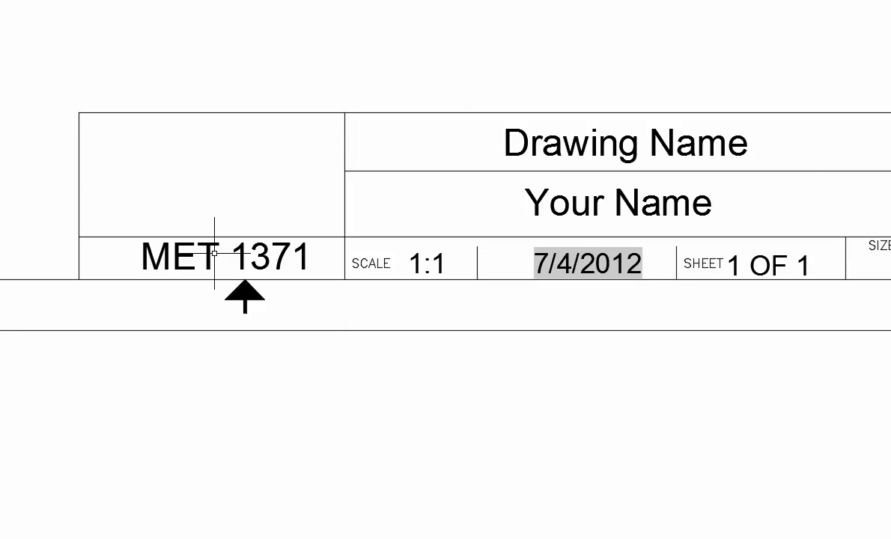
- Shift the MET 1371 text slightly left so it sits centred in its cell
click(243, 255)
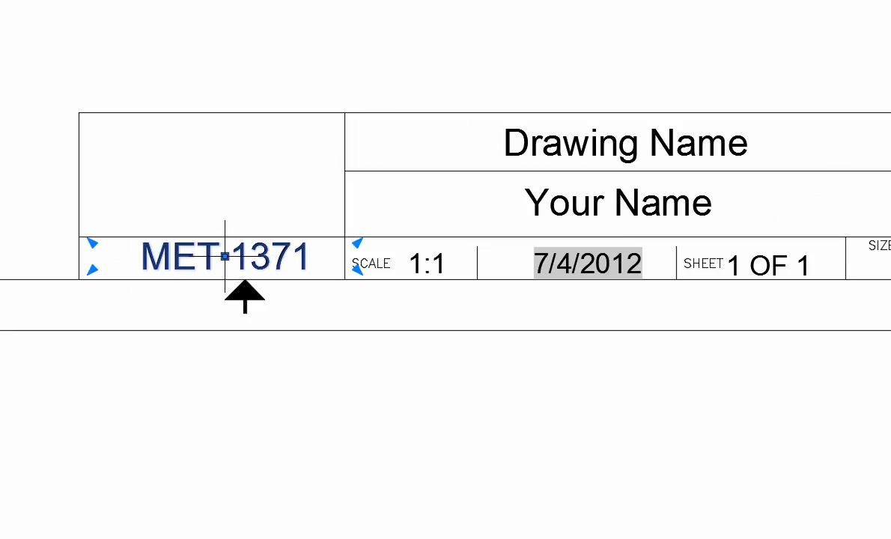
click(224, 256)
click(217, 256)
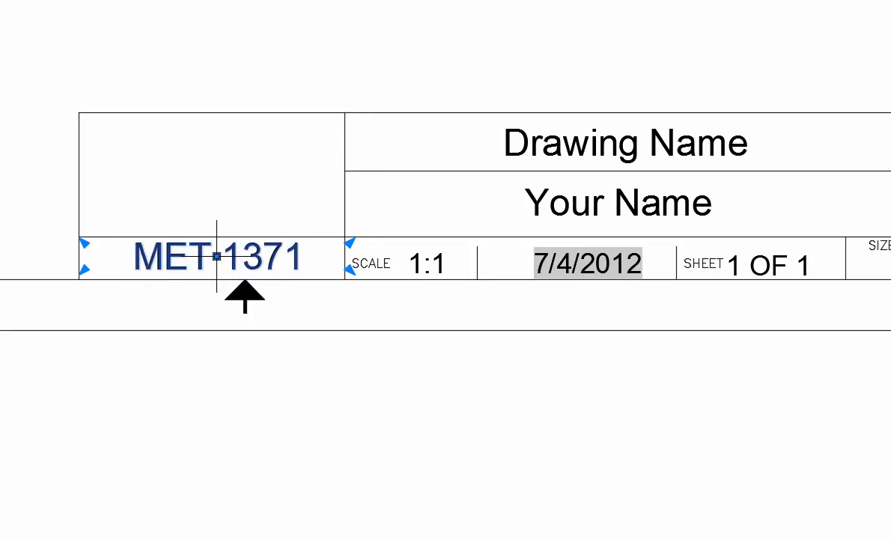
key(Escape)
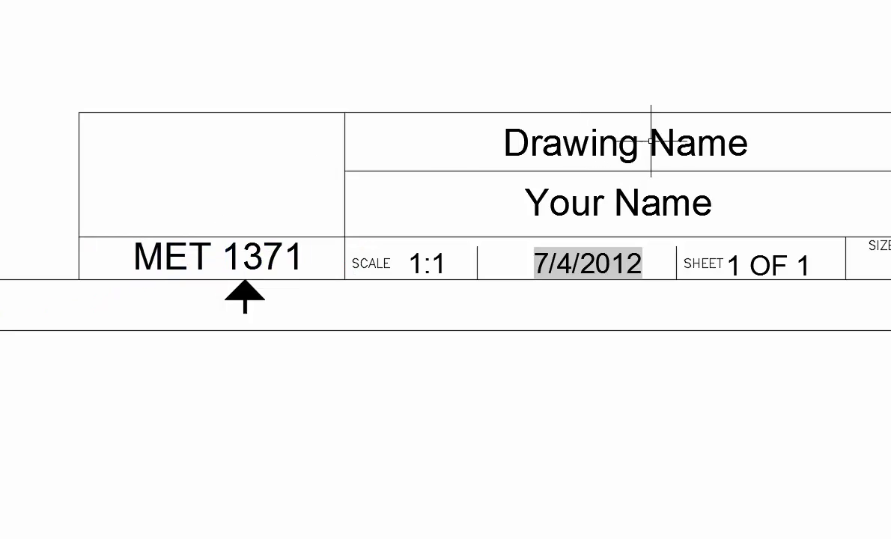
- Change the Drawing Name text to read "Drawing Name and Number"
click(651, 141)
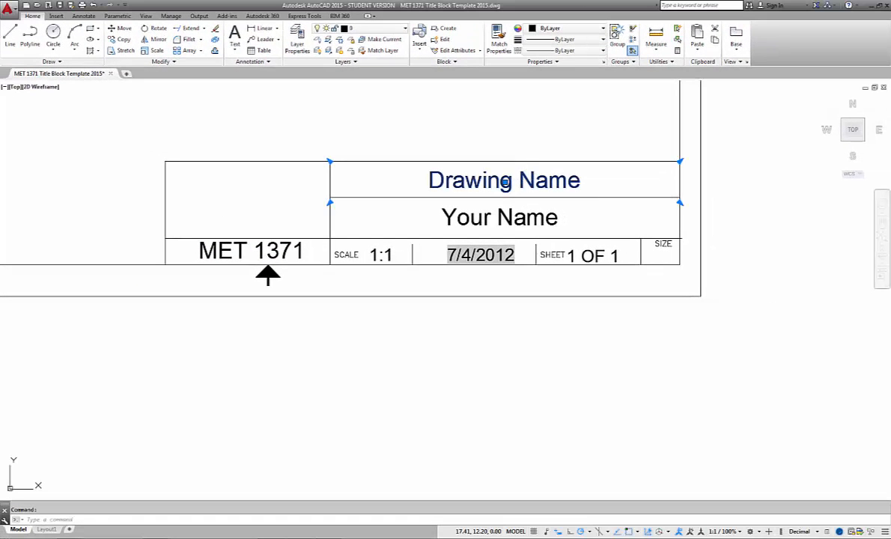
double_click(506, 182)
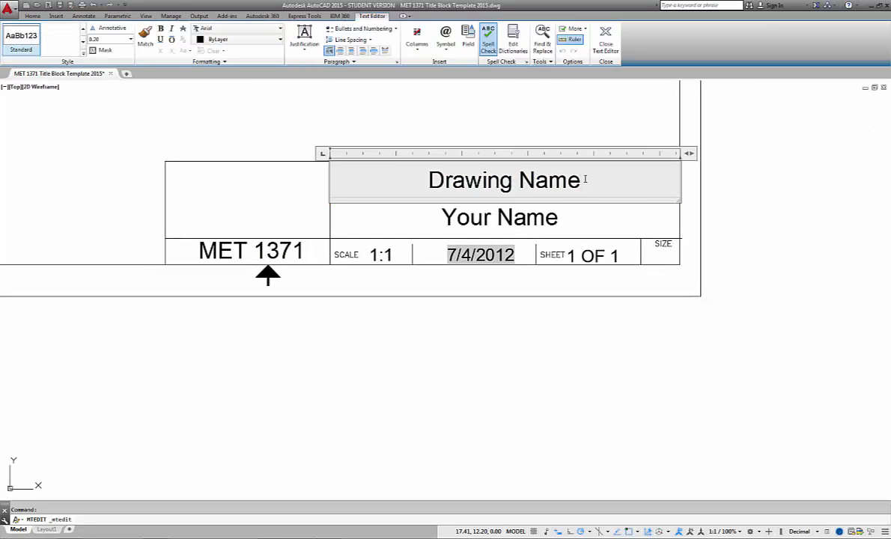
text(and)
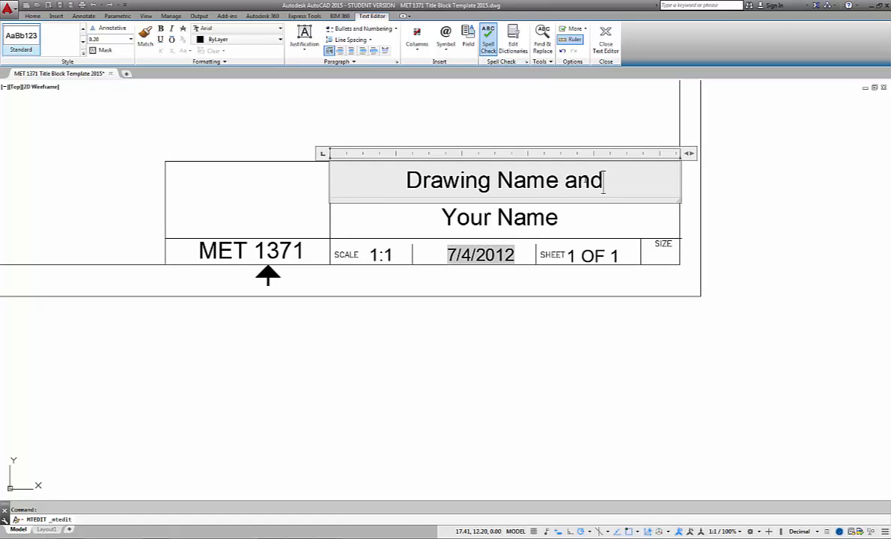
text( Number)
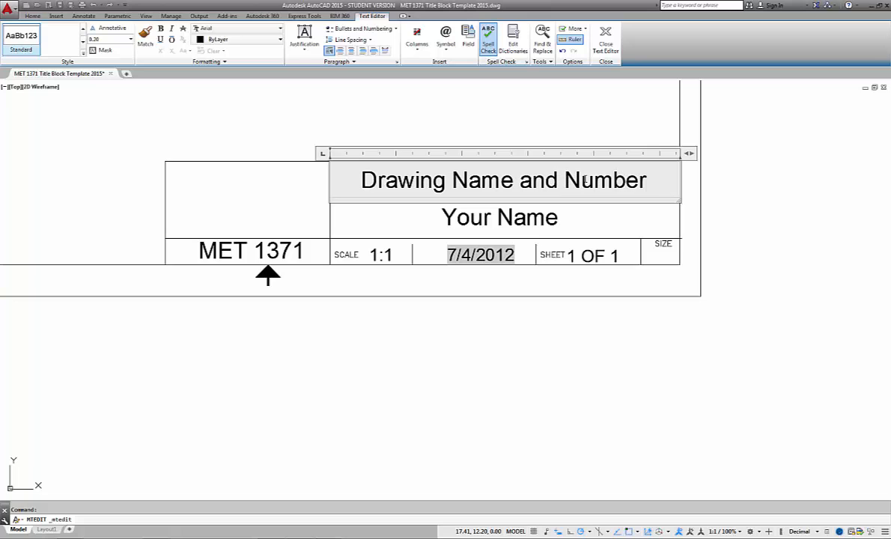
click(596, 131)
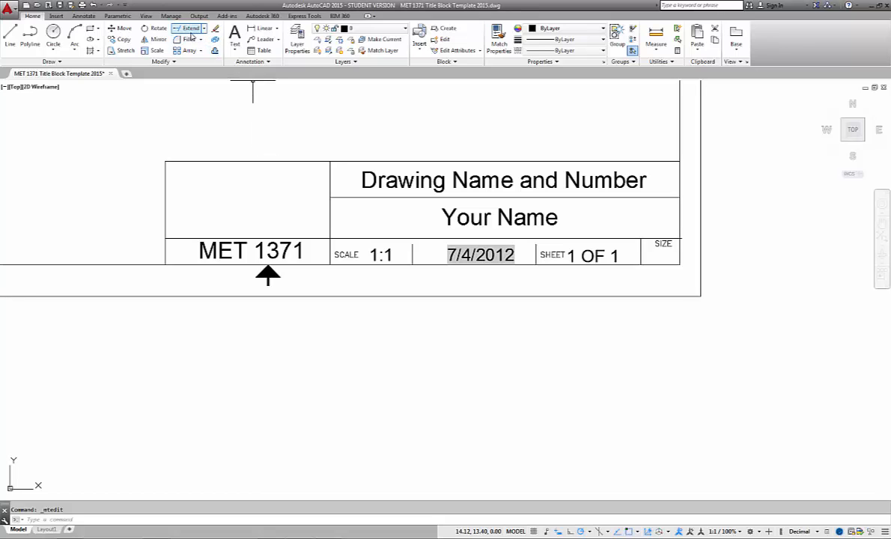
key(Escape)
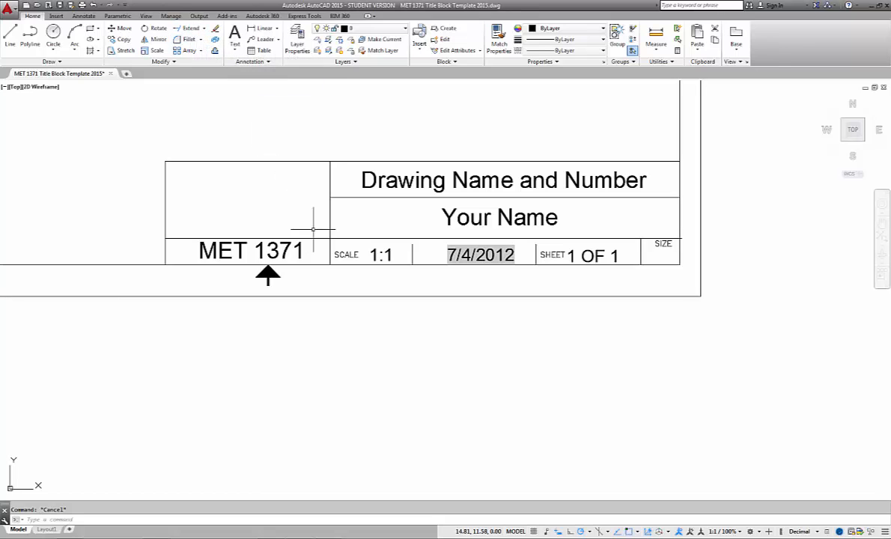
- Extend the two short vertical dividers on either side of the date up to the horizontal line above the SCALE row
click(187, 28)
click(418, 239)
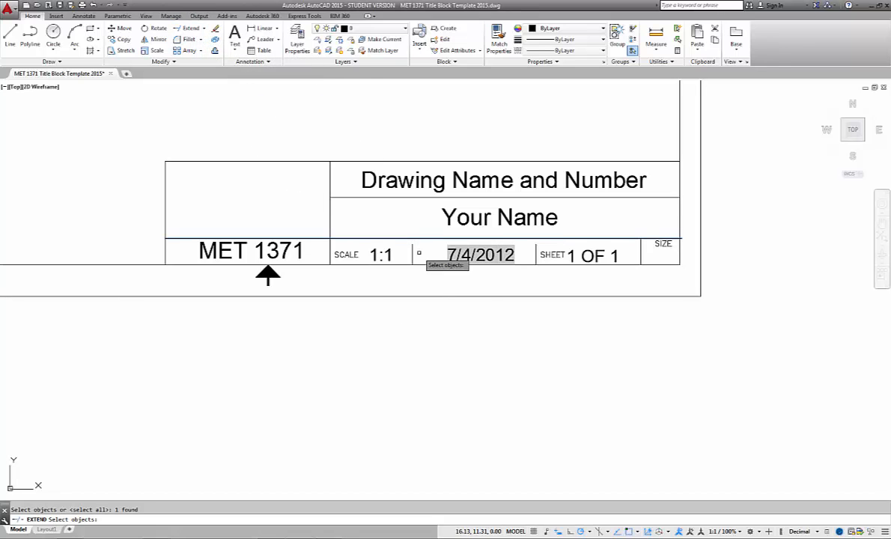
key(Return)
click(413, 252)
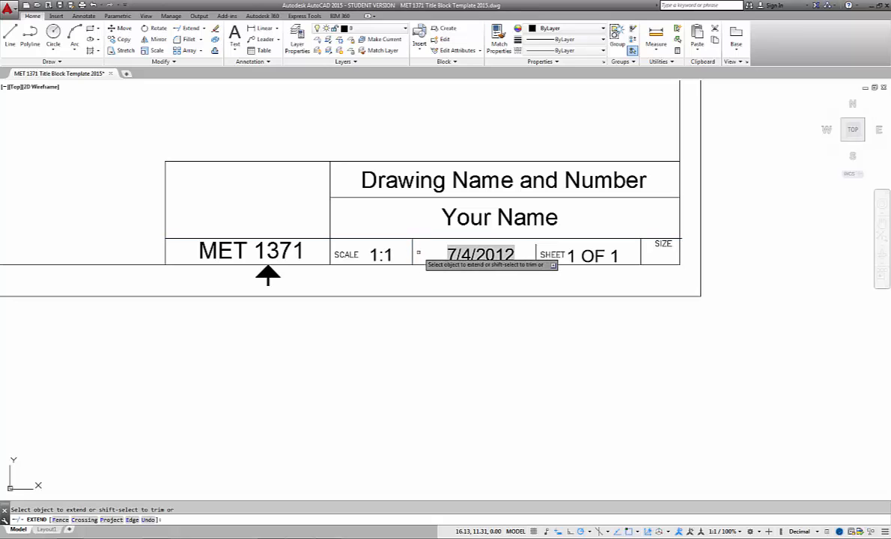
click(536, 254)
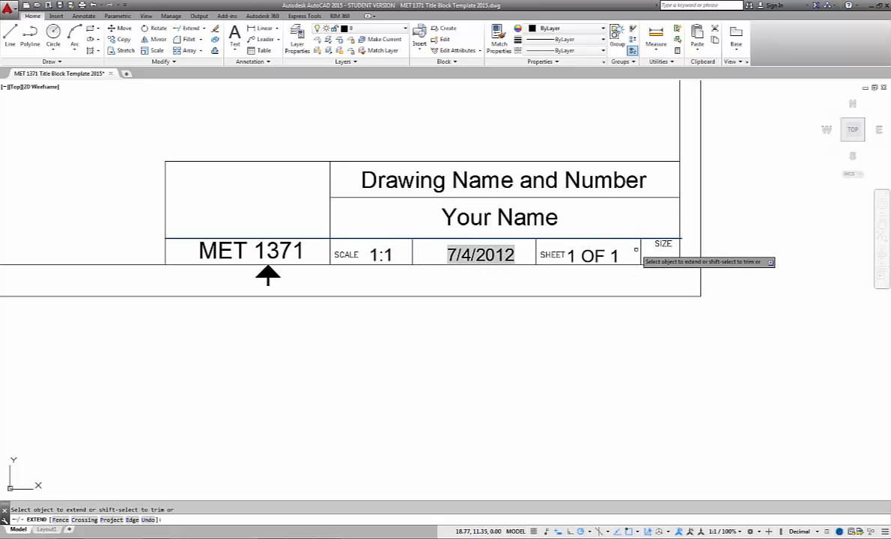
key(Escape)
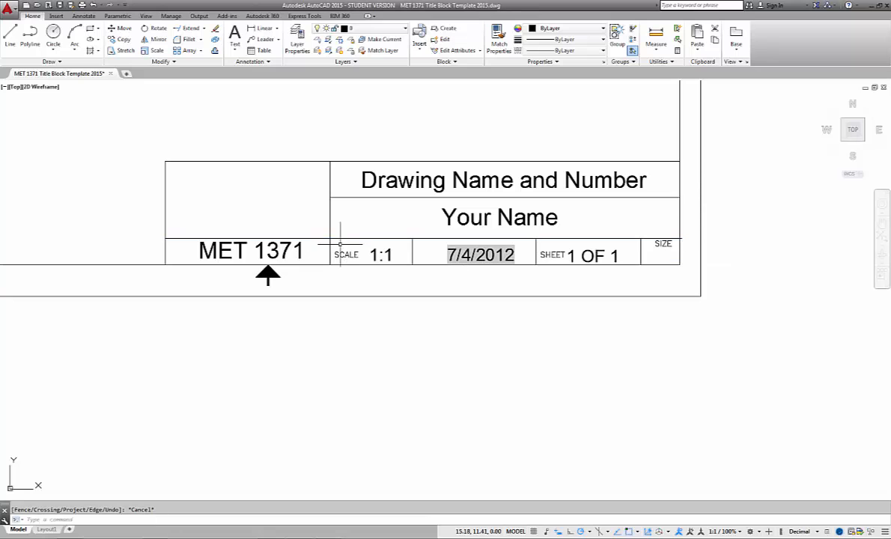
- Trim the end of the horizontal line above the SIZE cell that overhangs the title block's right border
scroll(328, 202, up, 4)
scroll(328, 202, down, 4)
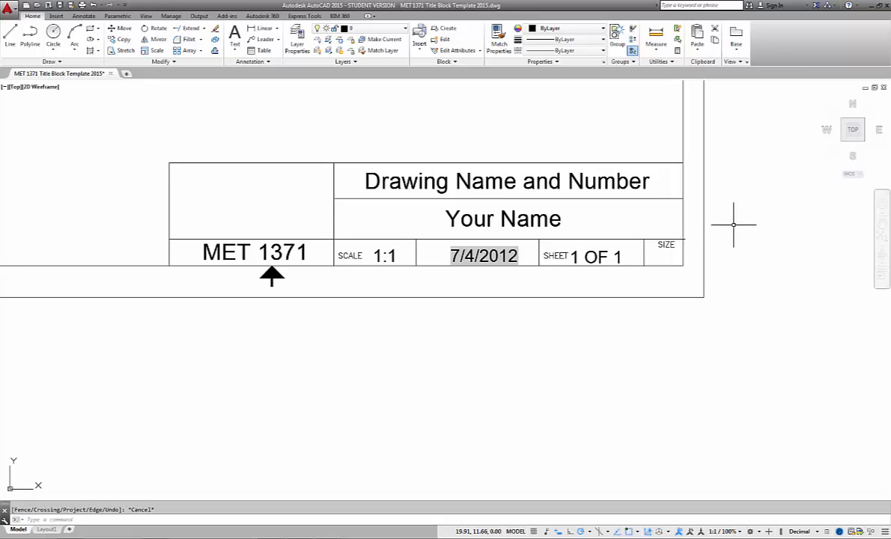
scroll(665, 242, up, 4)
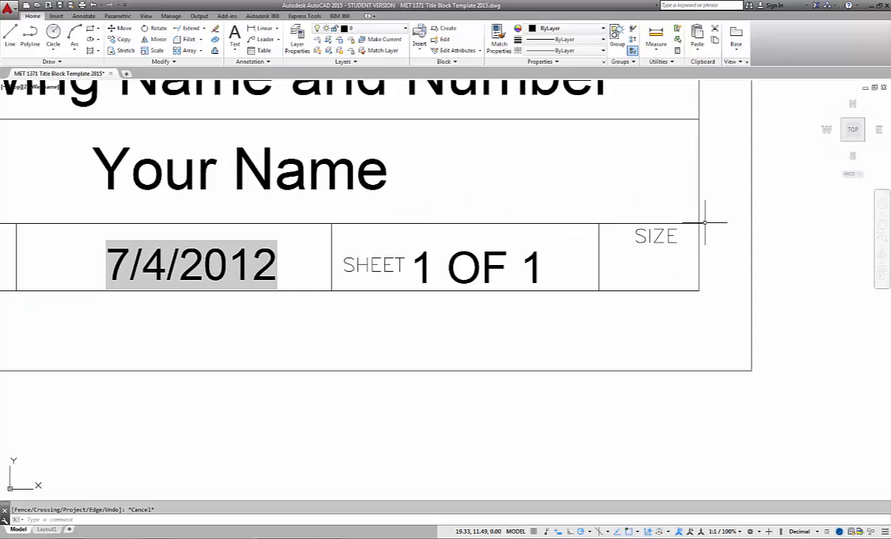
click(203, 29)
click(218, 42)
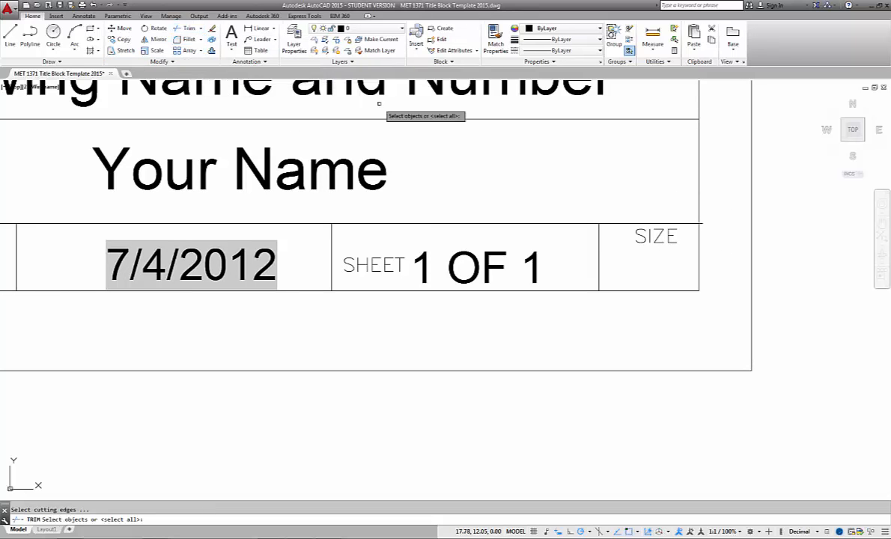
click(700, 166)
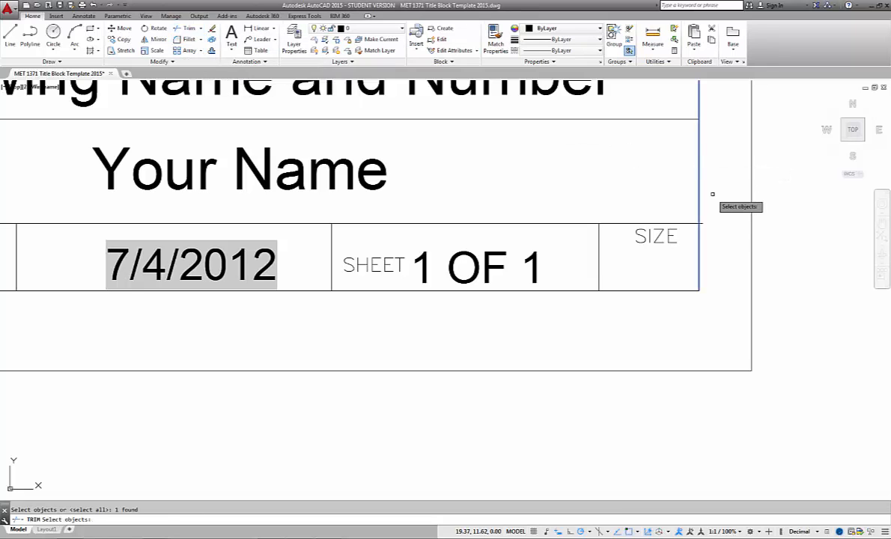
key(Return)
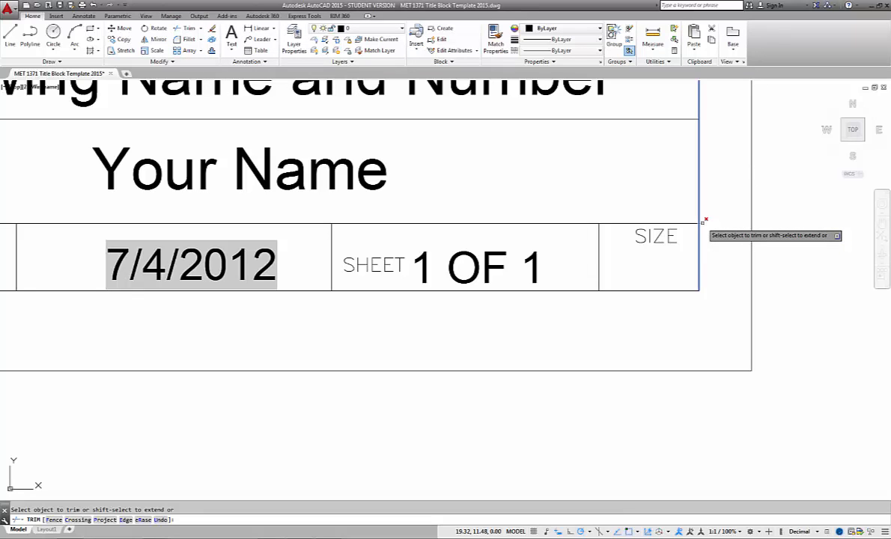
right_click(716, 222)
click(731, 226)
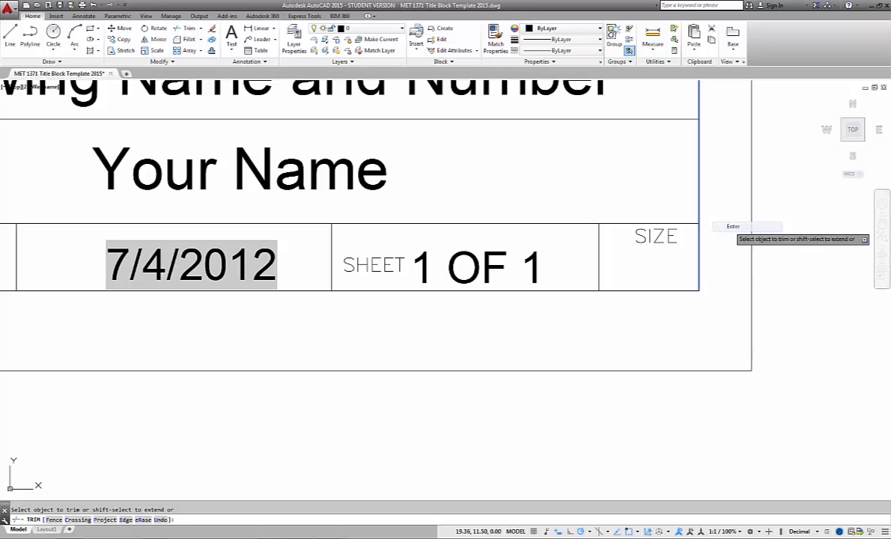
- Delete the 7/4/2012 date text from the cell between SCALE and SHEET
scroll(700, 225, down, 4)
scroll(704, 173, up, 4)
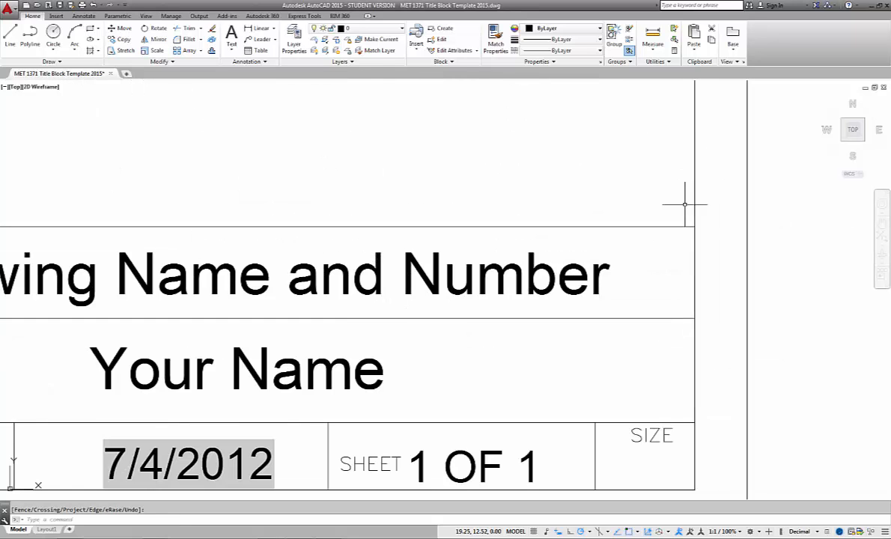
scroll(685, 204, down, 2)
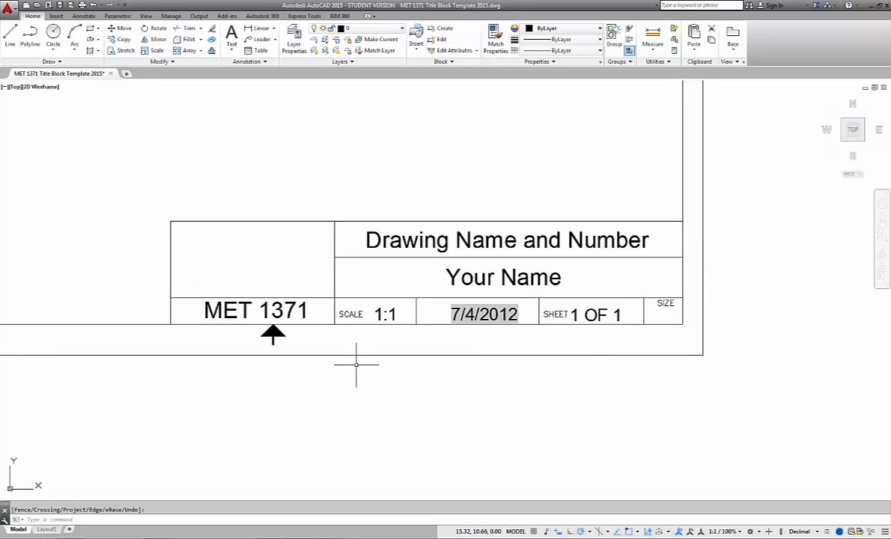
click(480, 315)
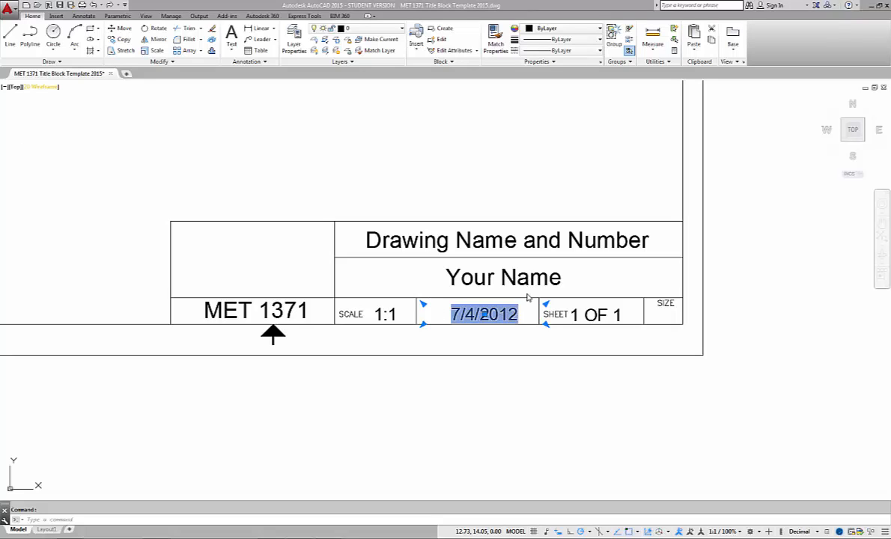
key(Delete)
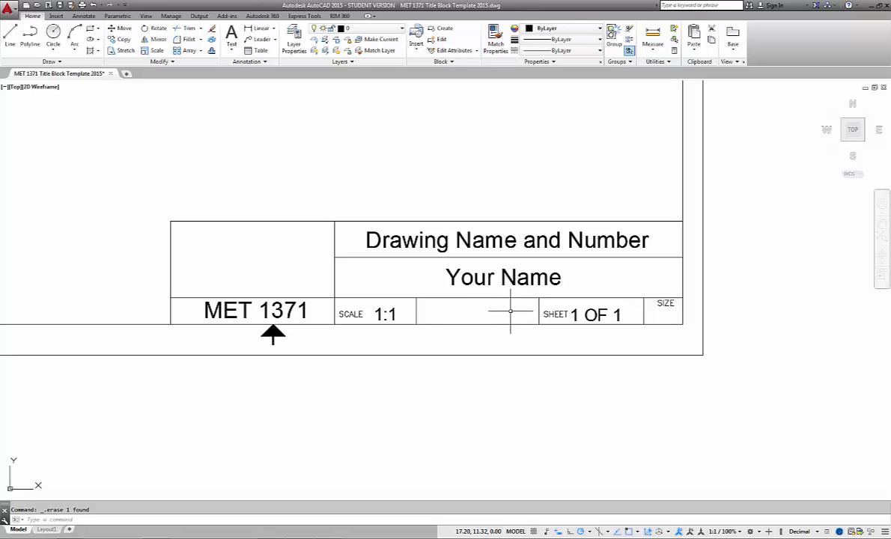
key(F2)
key(F1)
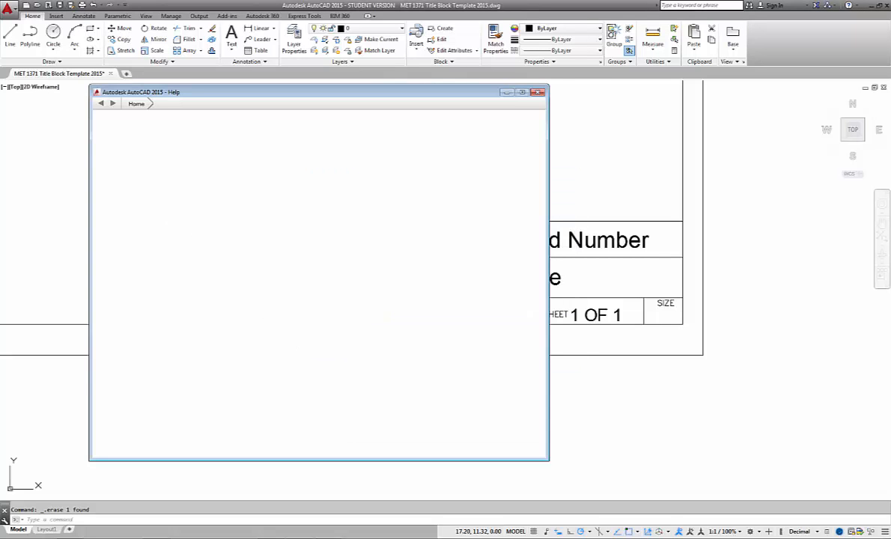
click(538, 92)
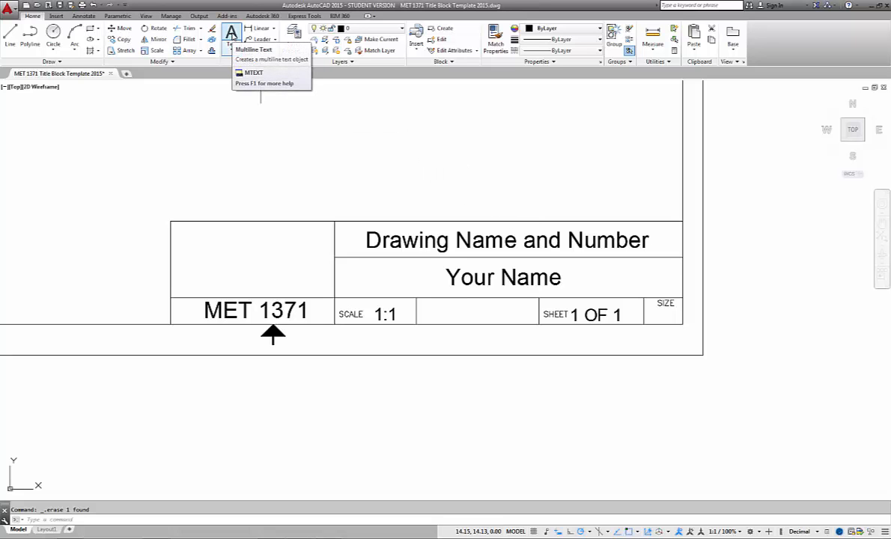
- Start a multiline text object spanning the empty cell between SCALE and SHEET
click(231, 35)
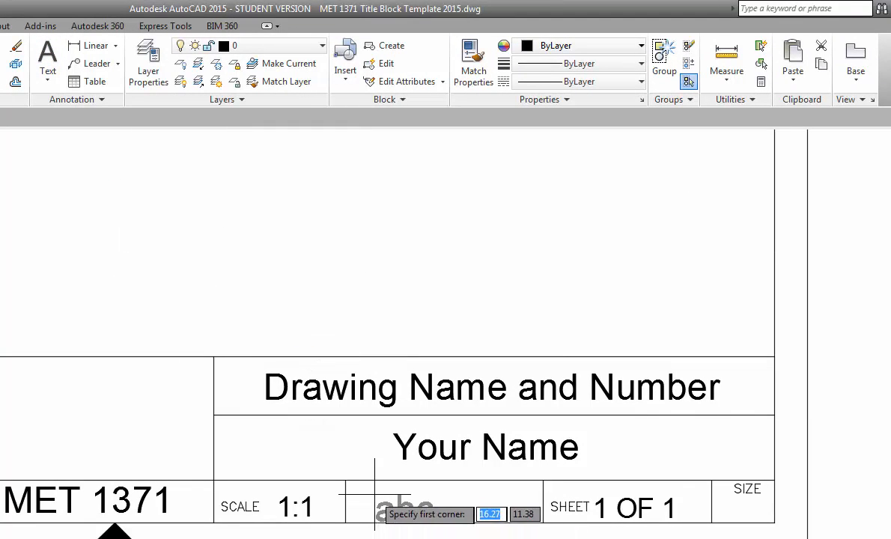
scroll(362, 486, up, 2)
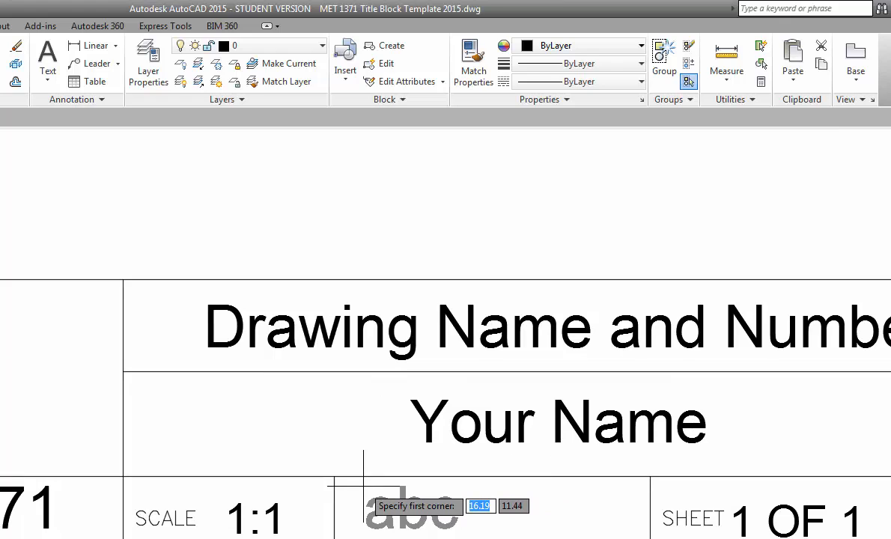
click(363, 486)
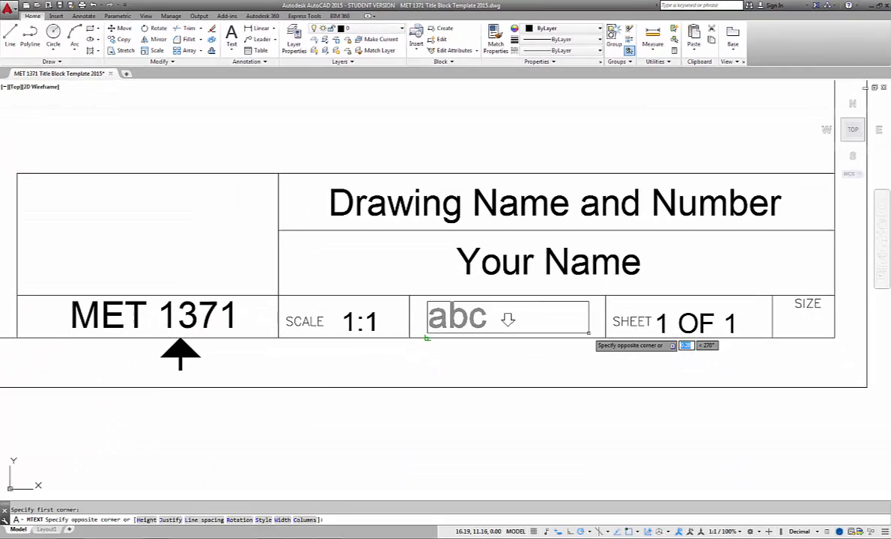
click(617, 537)
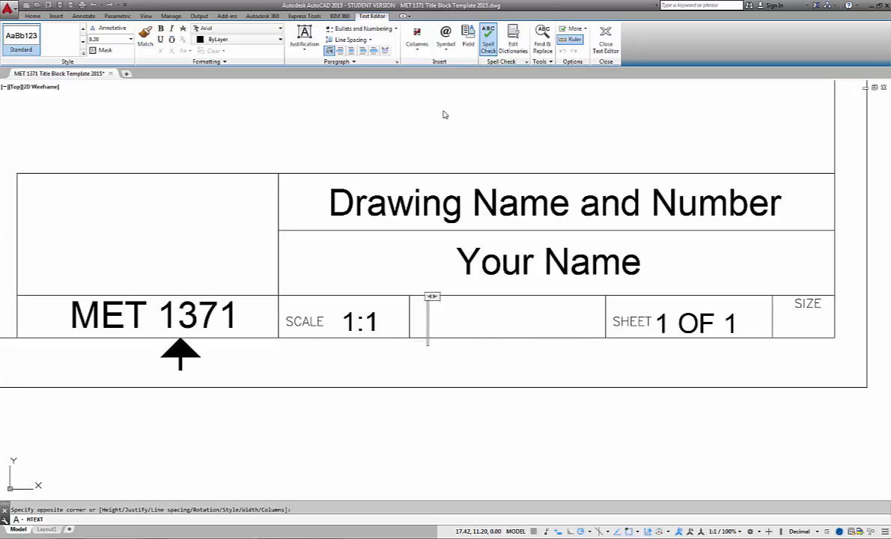
- Insert a Date field with the M/d/yyyy format into the new multiline text
click(468, 37)
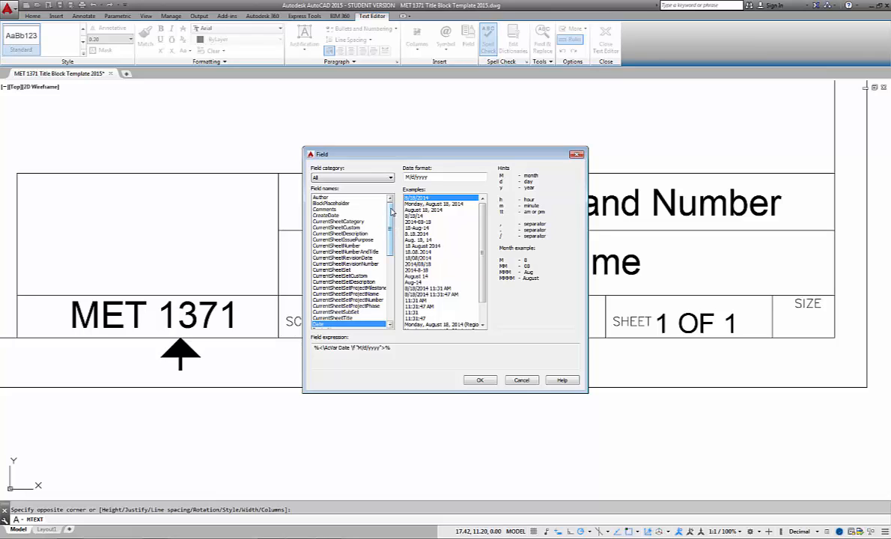
click(321, 197)
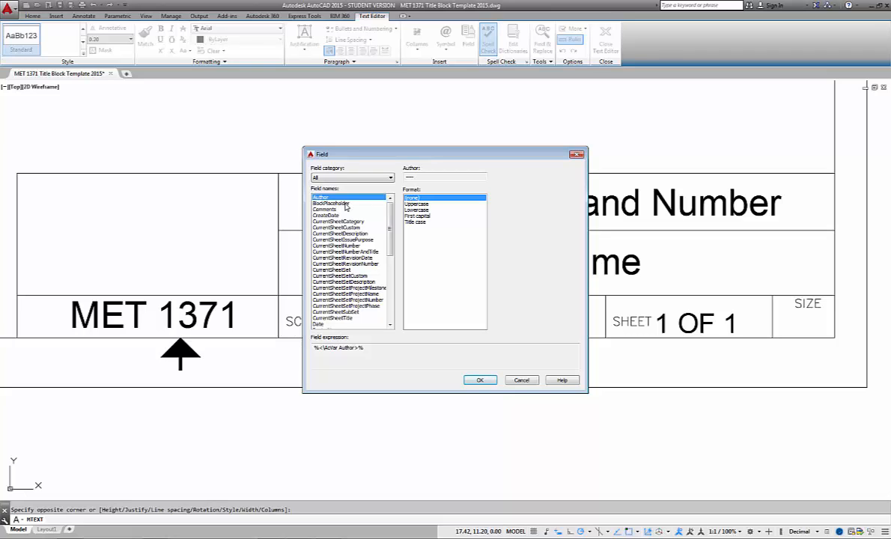
scroll(360, 225, down, 4)
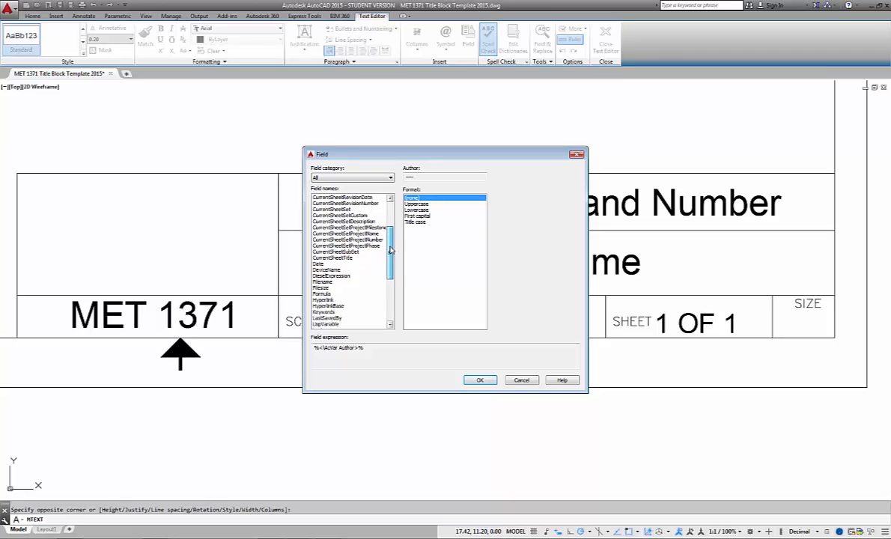
click(337, 252)
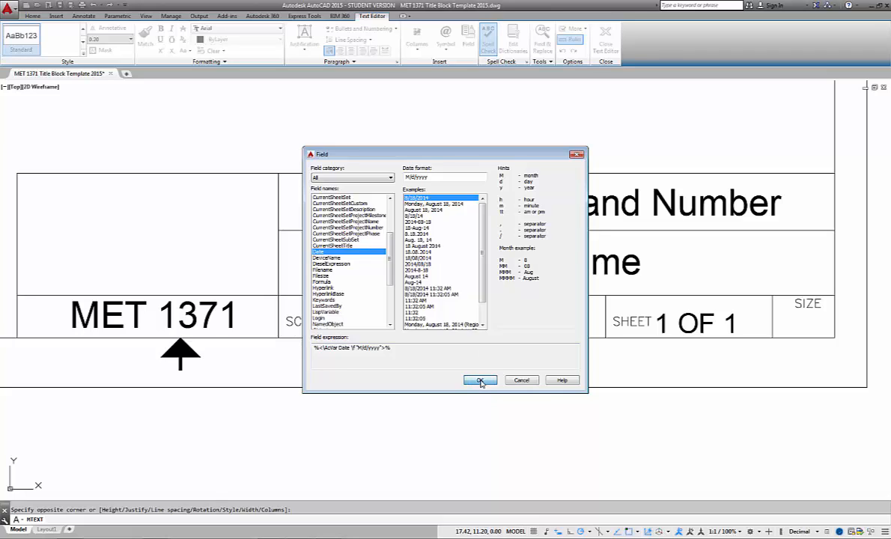
click(481, 381)
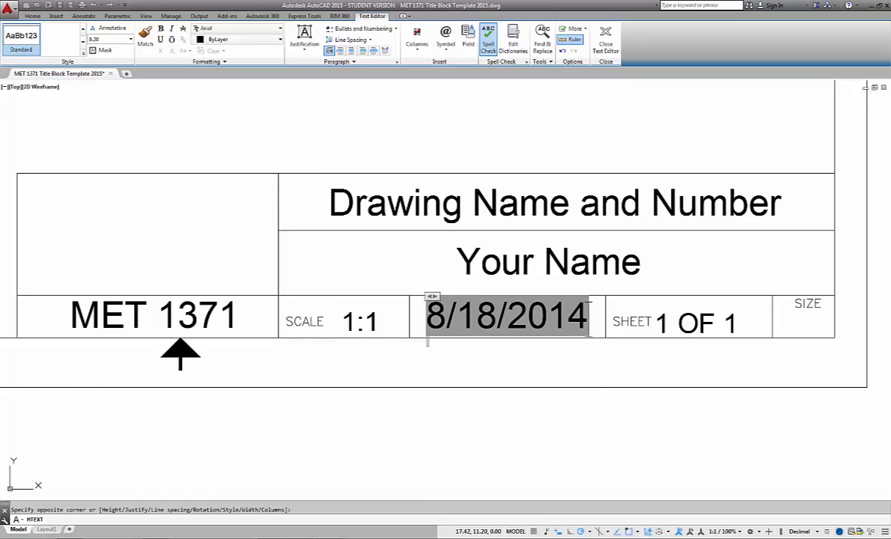
- Set the inserted date's text height to 0.15 and finish editing the text
key(ctrl+a)
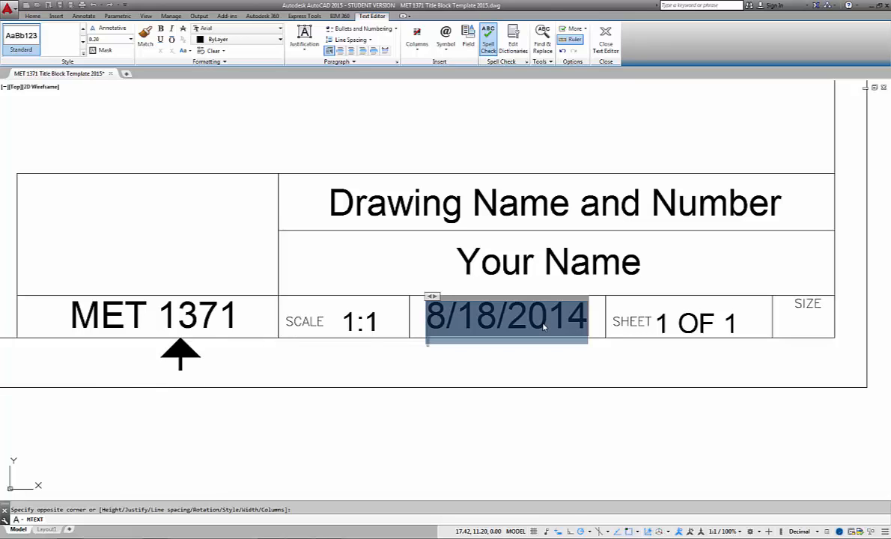
click(105, 39)
key(Return)
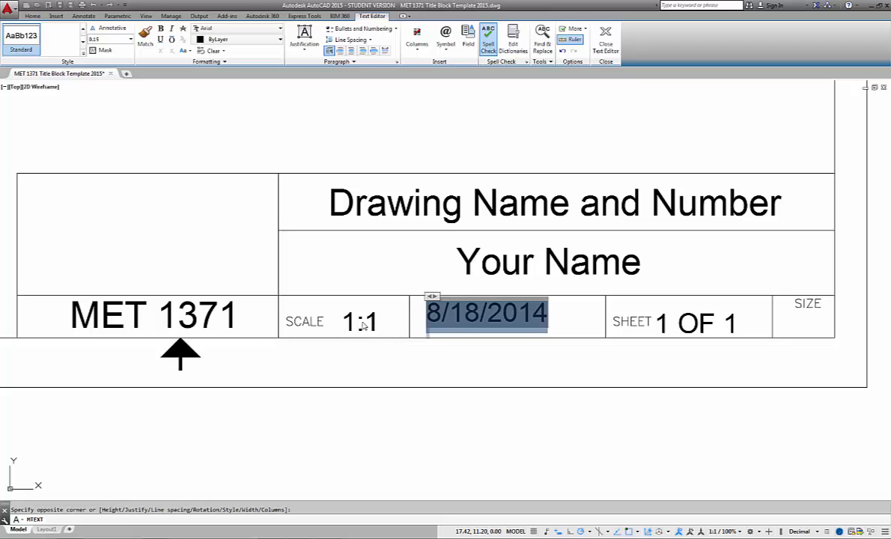
click(450, 292)
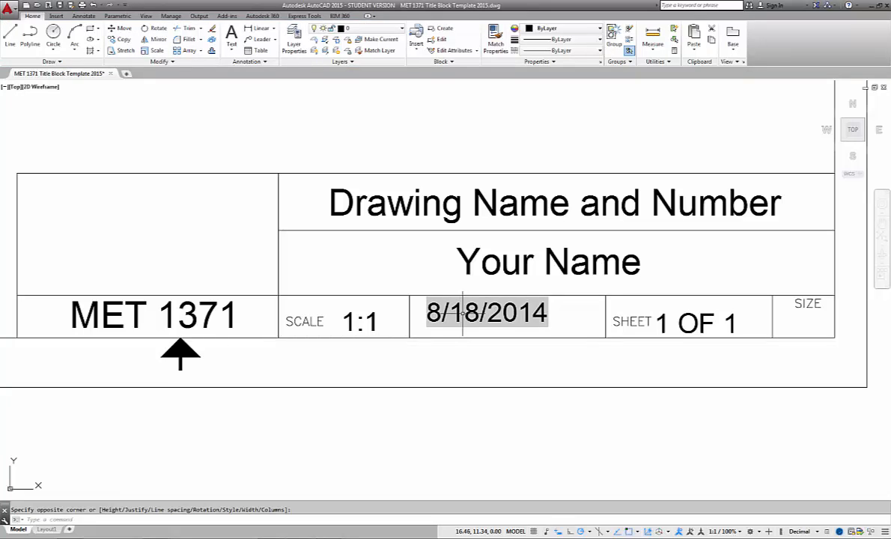
- Move the date text slightly right and down to centre it in its cell
click(458, 311)
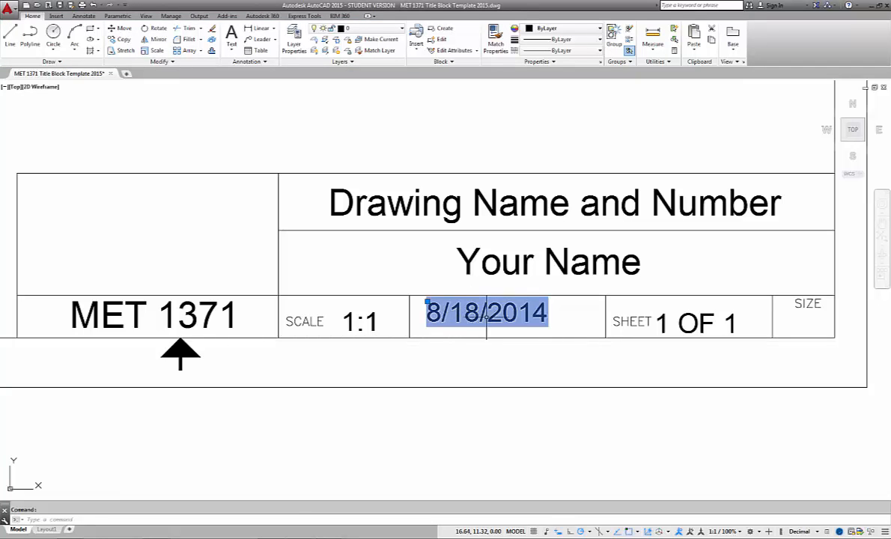
click(426, 302)
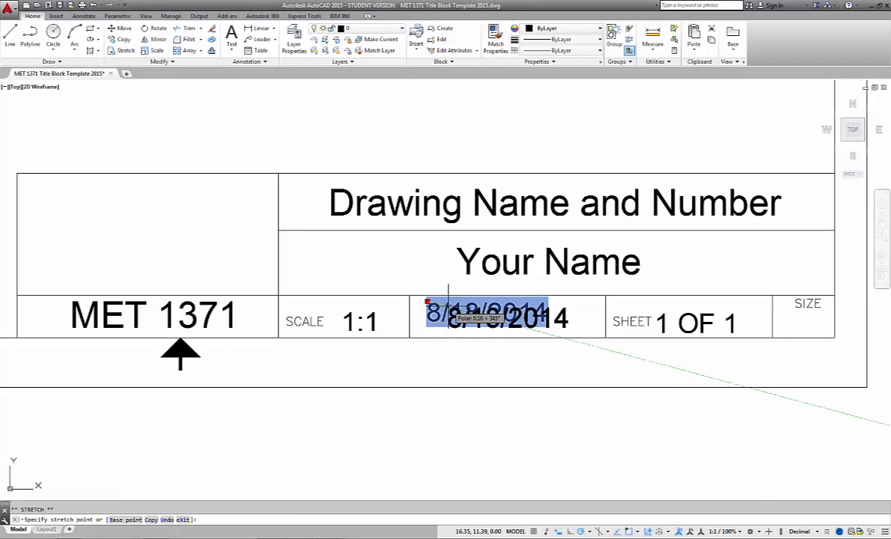
click(445, 307)
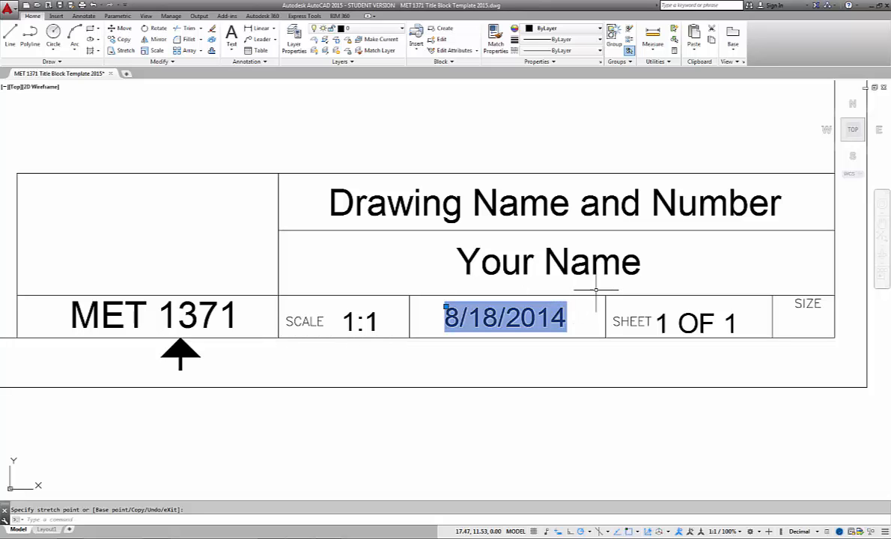
key(Escape)
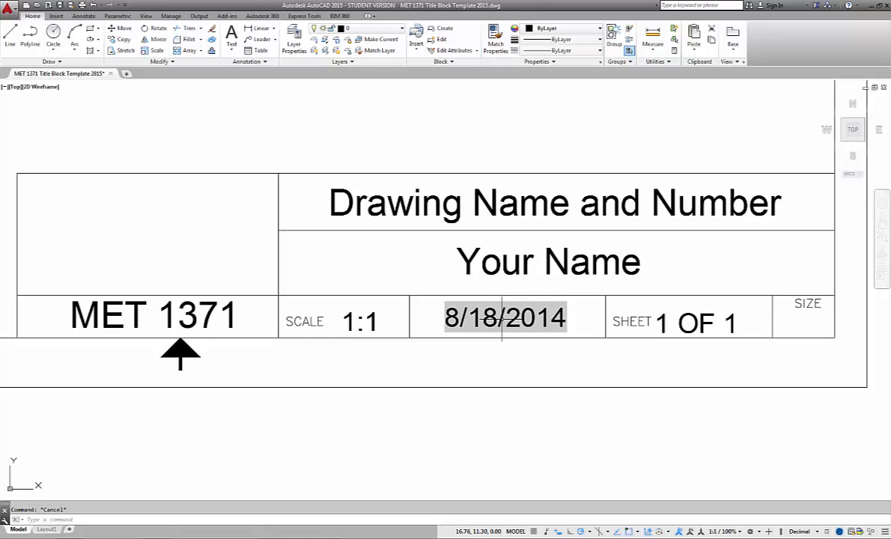
- Shift the "1 OF 1" text up slightly so it lines up with the date
click(702, 323)
click(697, 323)
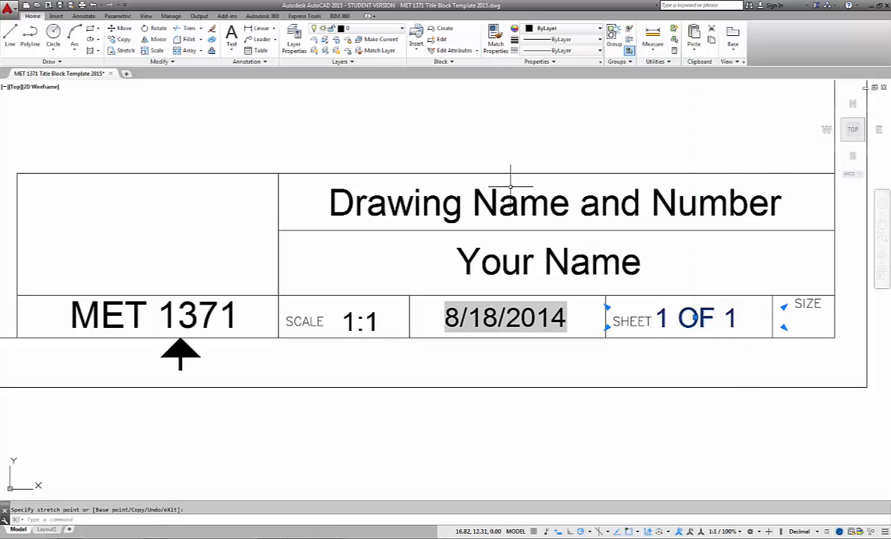
click(697, 319)
- Check the text heights of the "1 OF 1" sheet entry and the "1:1" scale entry
double_click(699, 322)
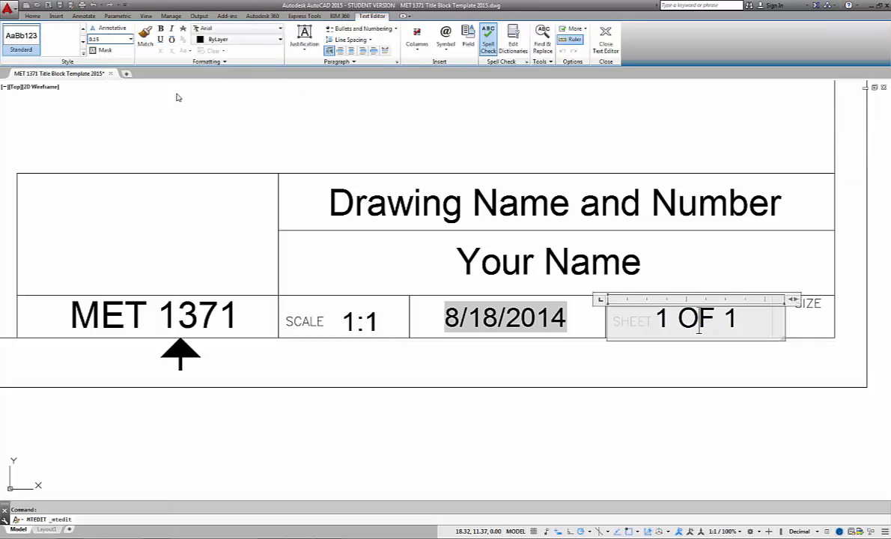
click(501, 239)
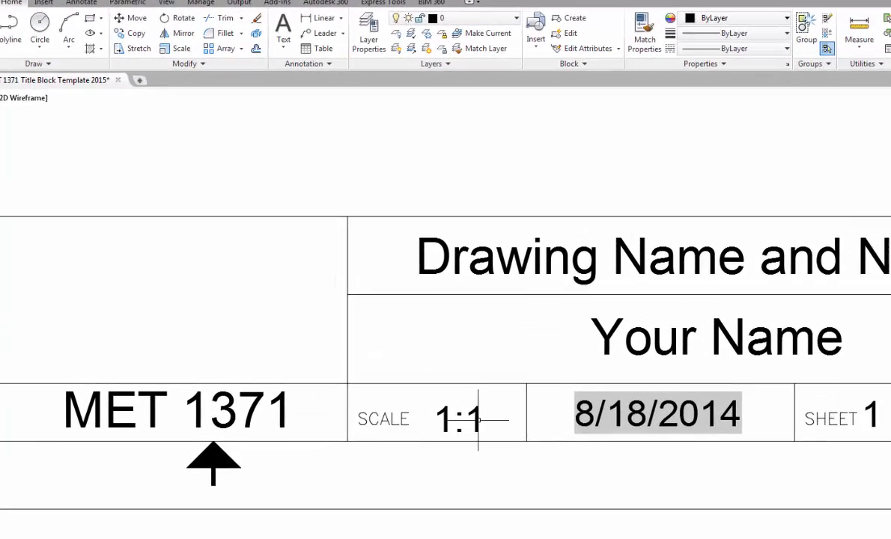
double_click(395, 339)
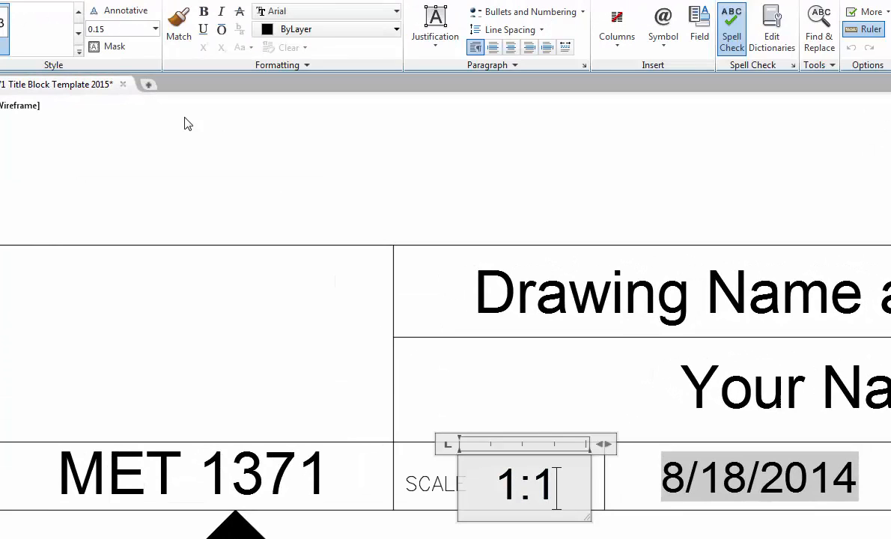
click(355, 520)
- Set the text height of "MET 1371" to 0.15
double_click(314, 467)
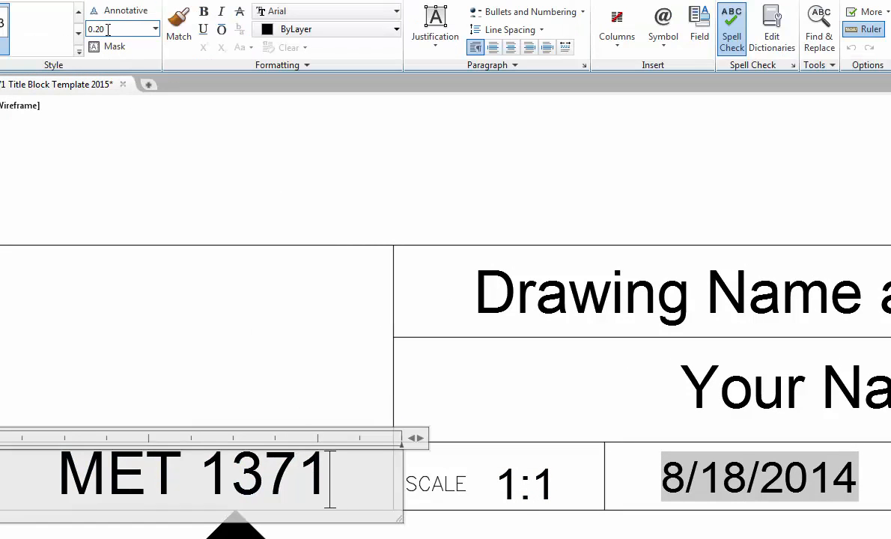
click(108, 29)
text(0.15)
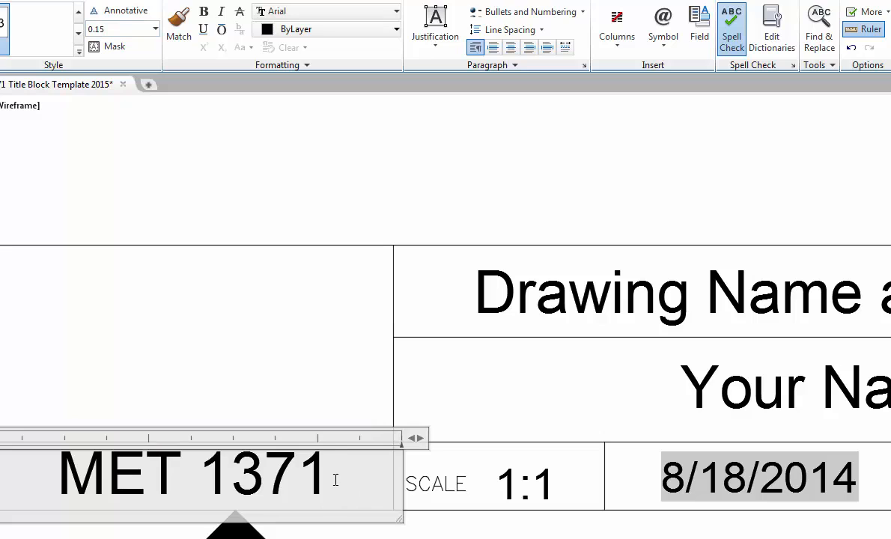
drag(332, 480, 34, 396)
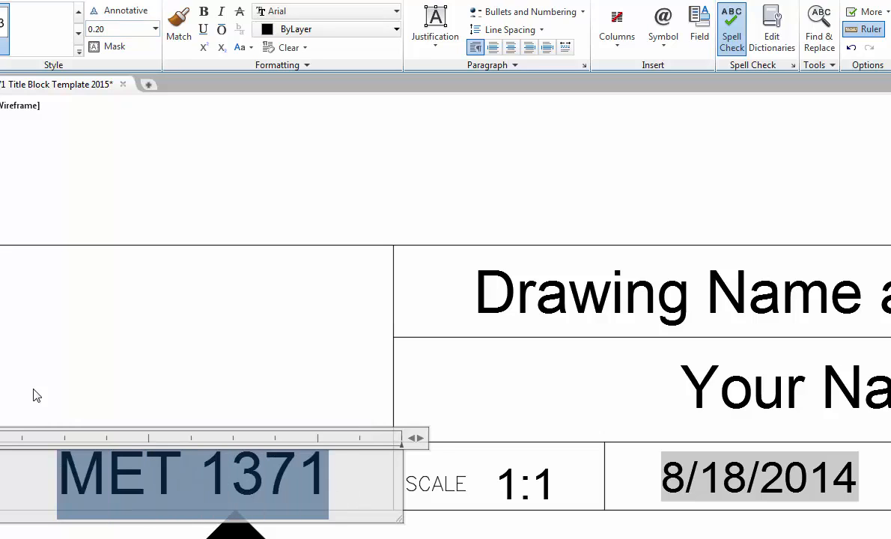
click(110, 30)
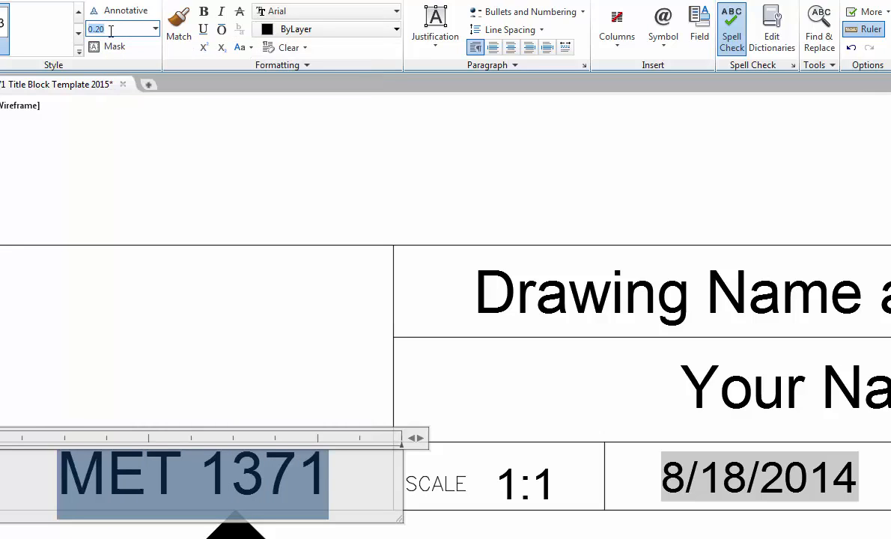
key(BackSpace)
text(.15)
key(Return)
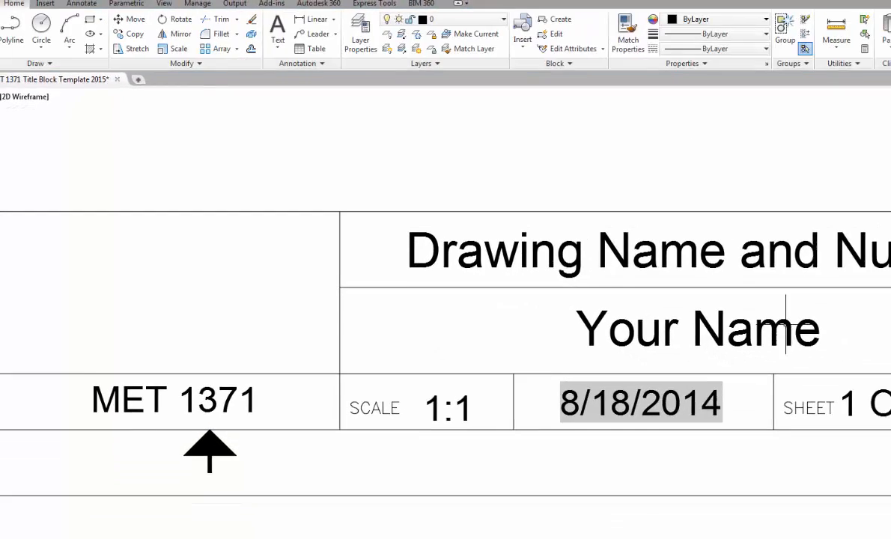
- Check the text heights of "Your Name" and "Drawing Name and Number" without changing them
double_click(786, 326)
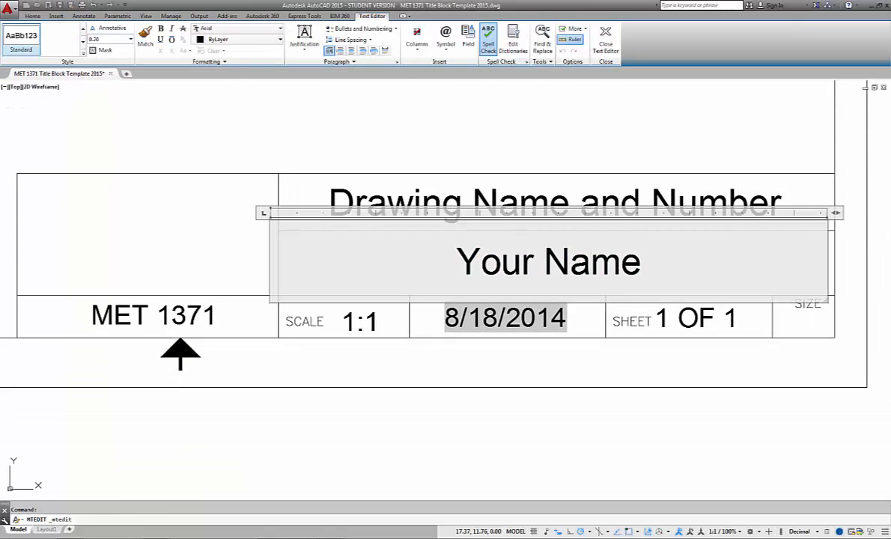
click(609, 192)
double_click(608, 201)
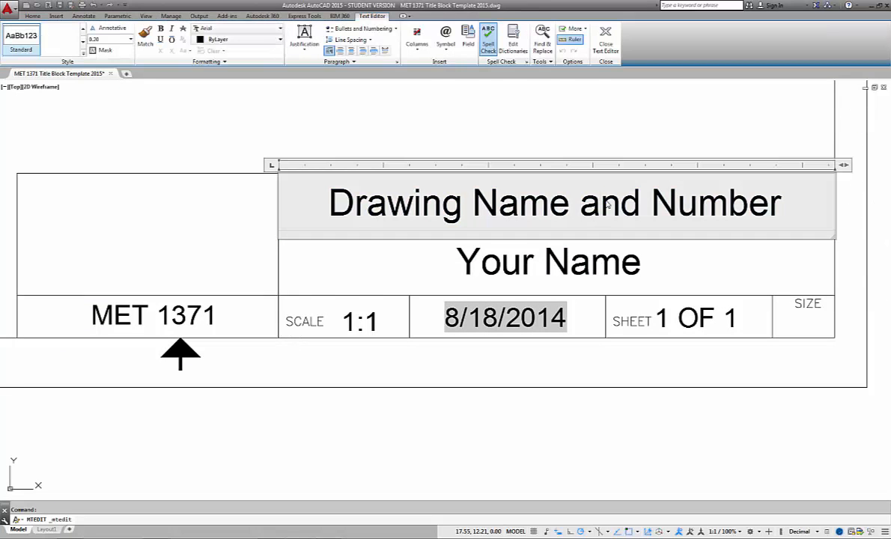
key(Escape)
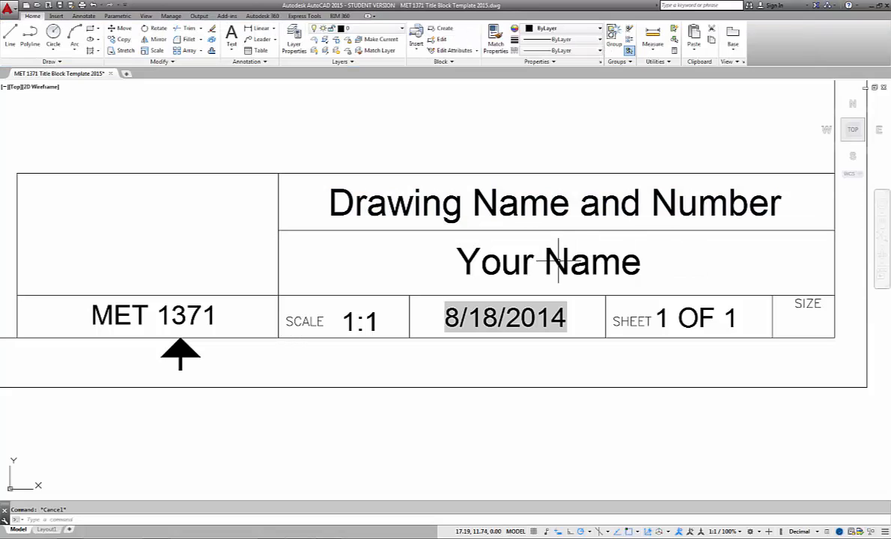
- Move the horizontal line between "Drawing Name and Number" and "Your Name" straight down by about 0.06
click(554, 231)
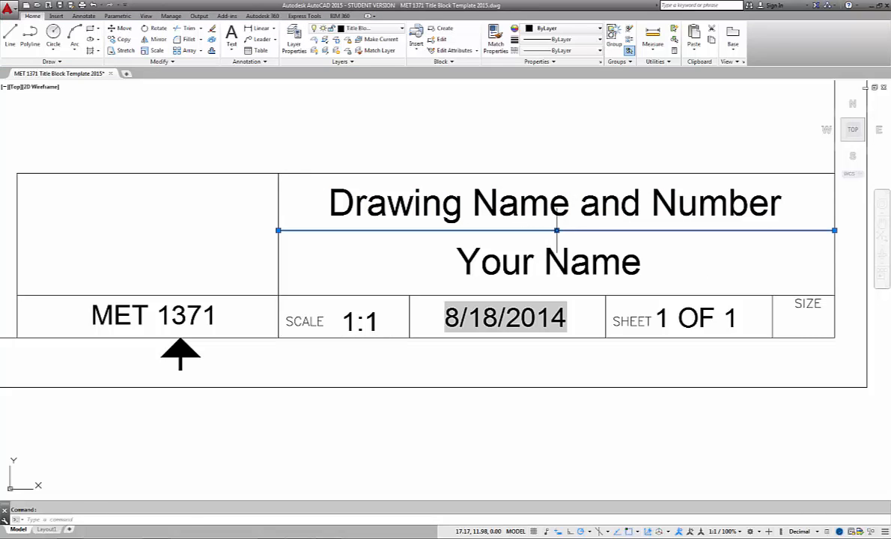
click(557, 231)
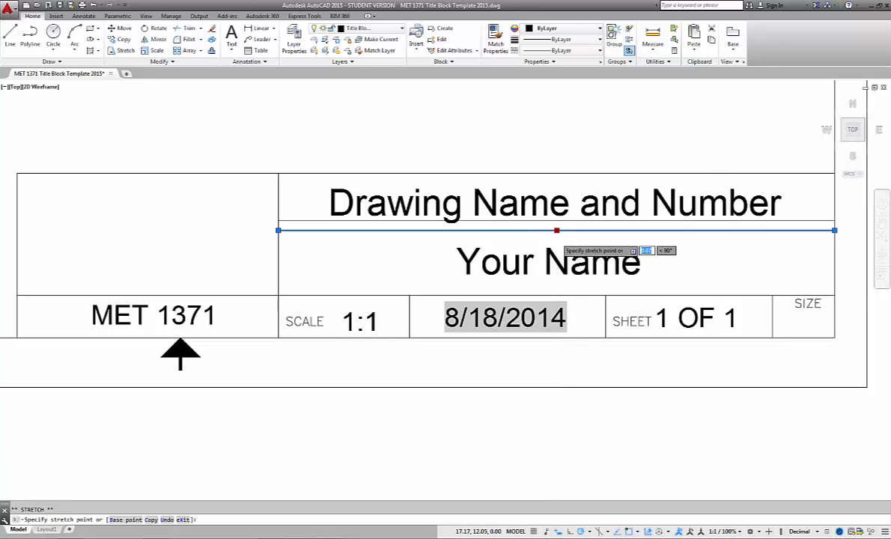
scroll(557, 239, up, 4)
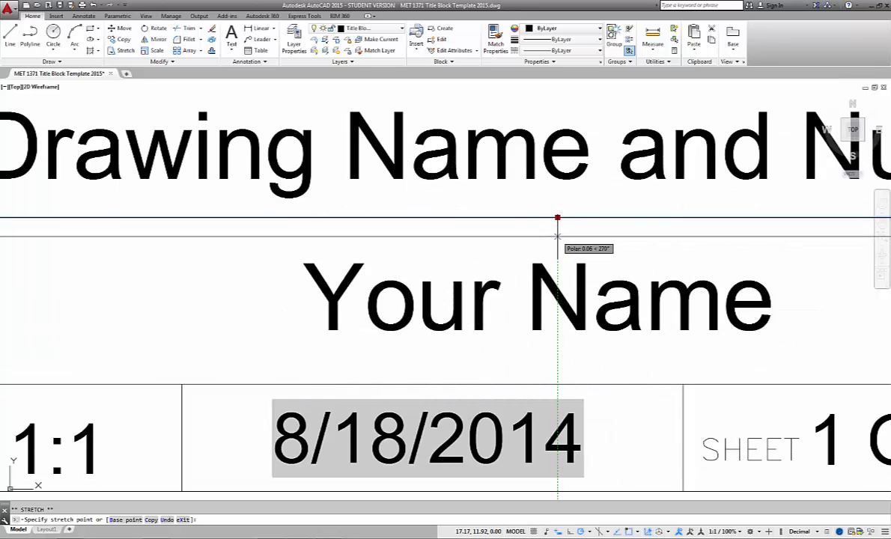
scroll(557, 237, down, 4)
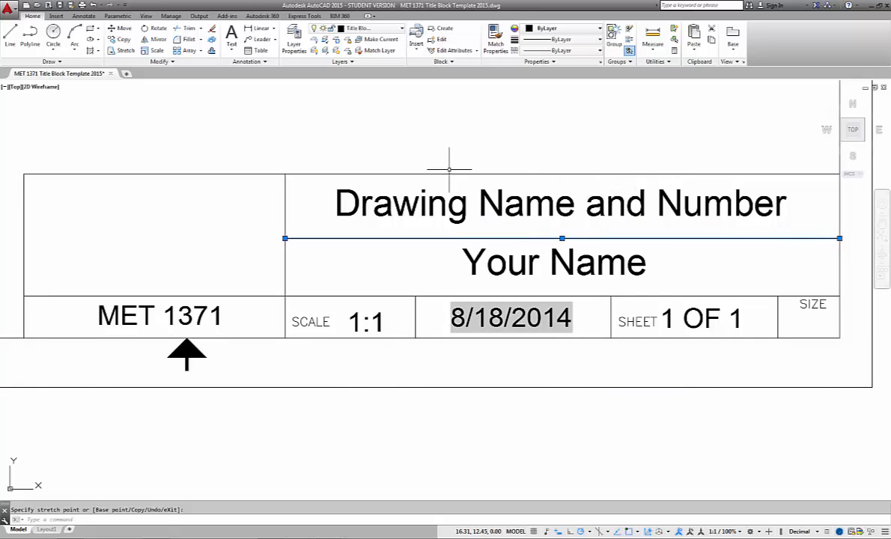
key(Escape)
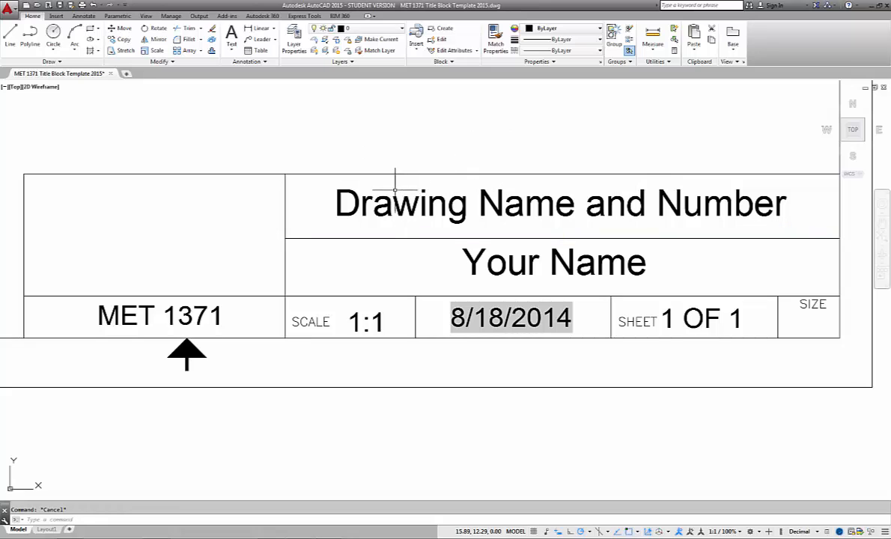
- Move the title block's top horizontal line straight down by about 0.04
click(484, 174)
click(432, 173)
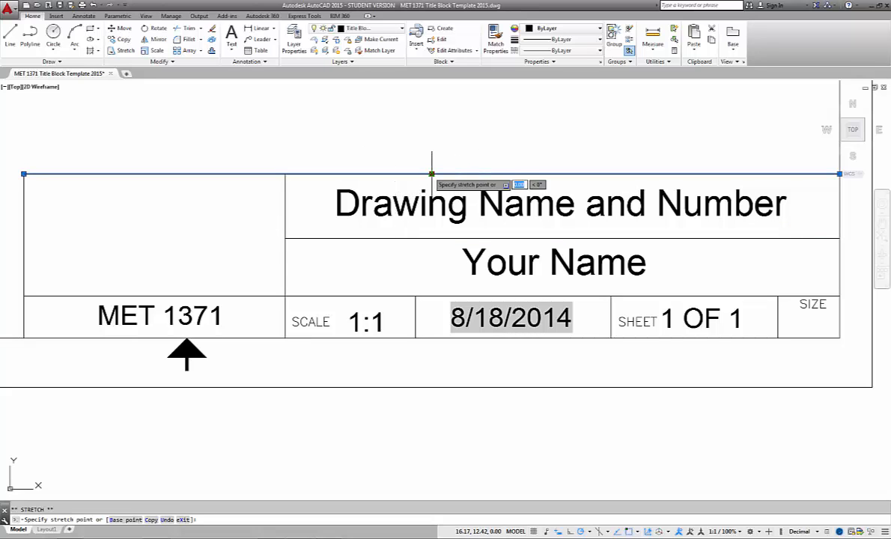
scroll(432, 175, up, 5)
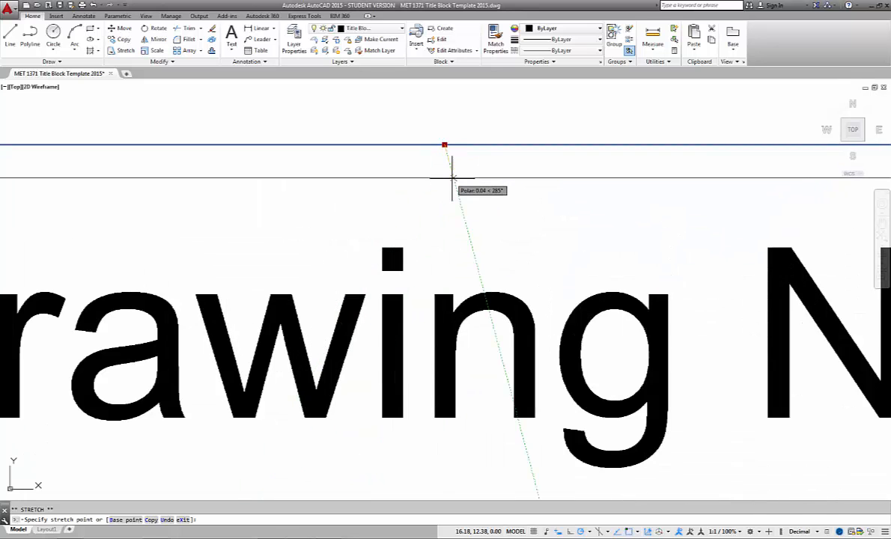
click(445, 178)
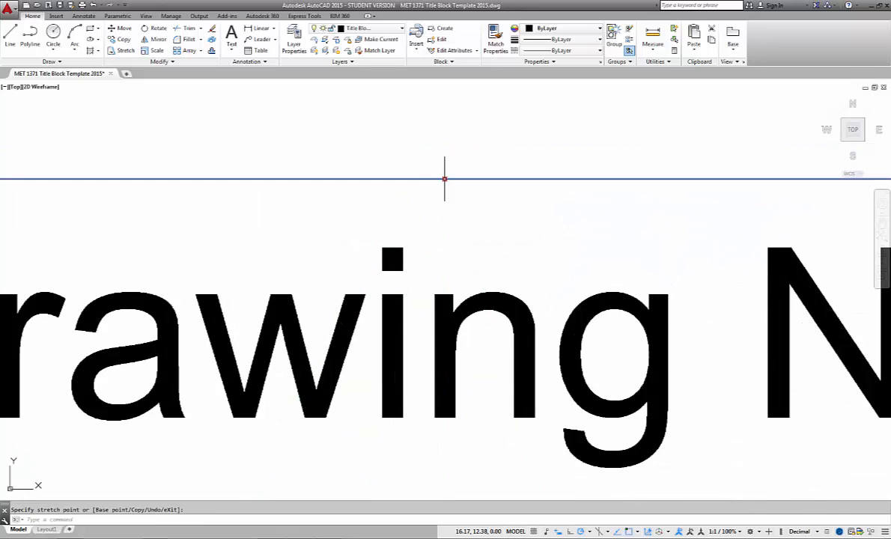
key(Escape)
scroll(442, 179, down, 5)
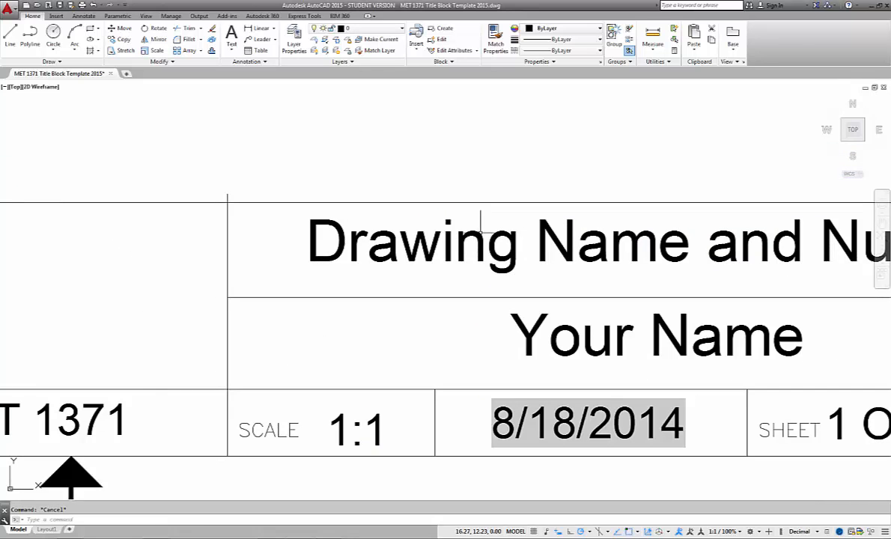
- Move the "Drawing Name and Number" text straight down by about 0.04 within its cell
click(596, 242)
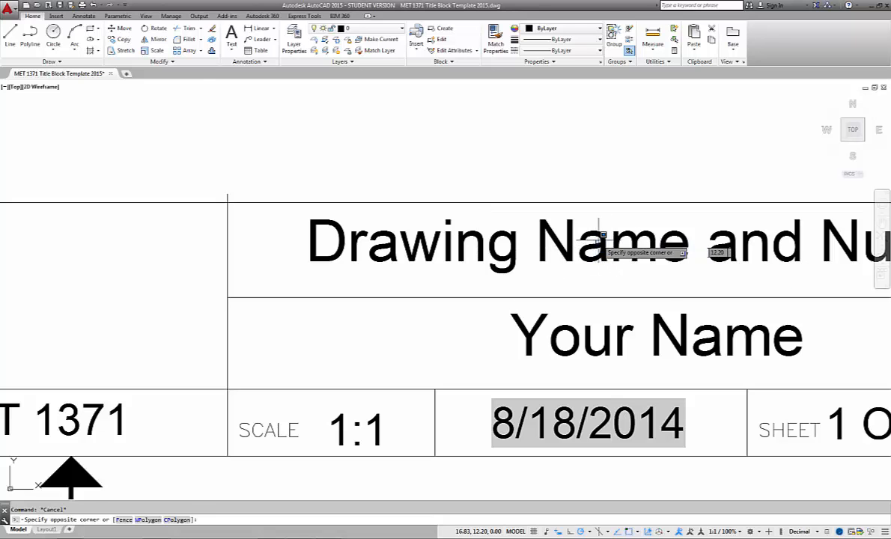
click(587, 251)
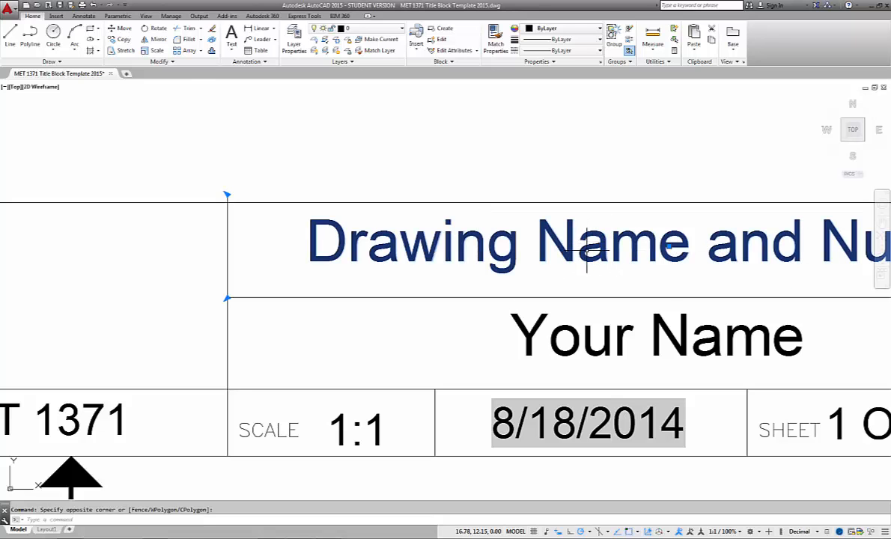
click(669, 246)
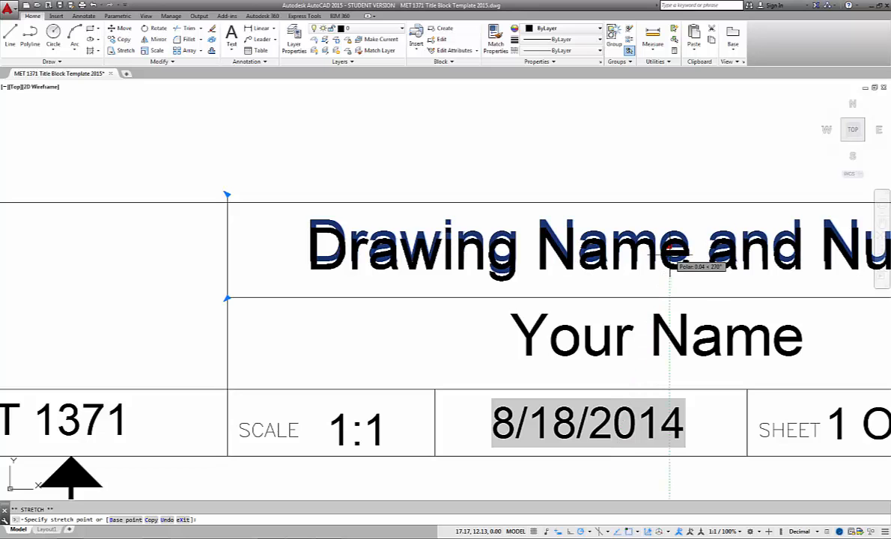
click(669, 255)
key(Escape)
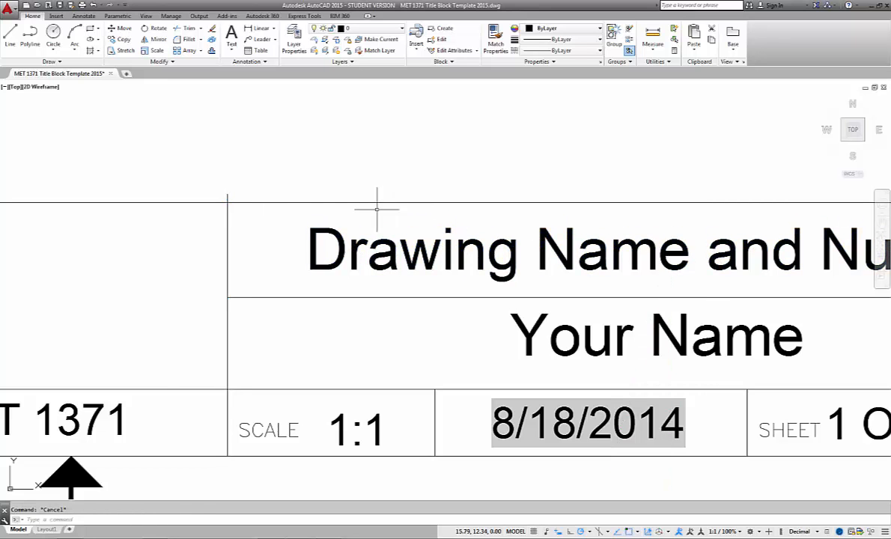
- Trim the ends of the two vertical lines that stick out above the title block's top line
scroll(332, 185, down, 4)
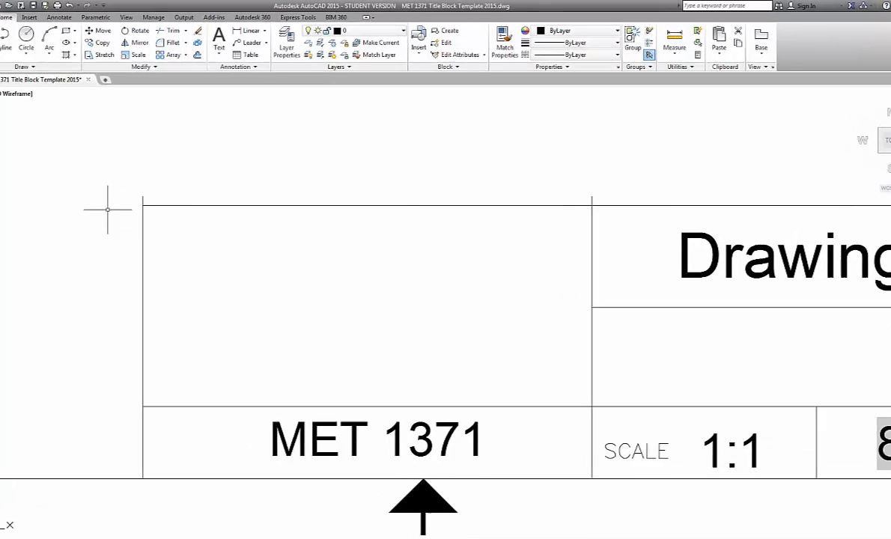
click(65, 44)
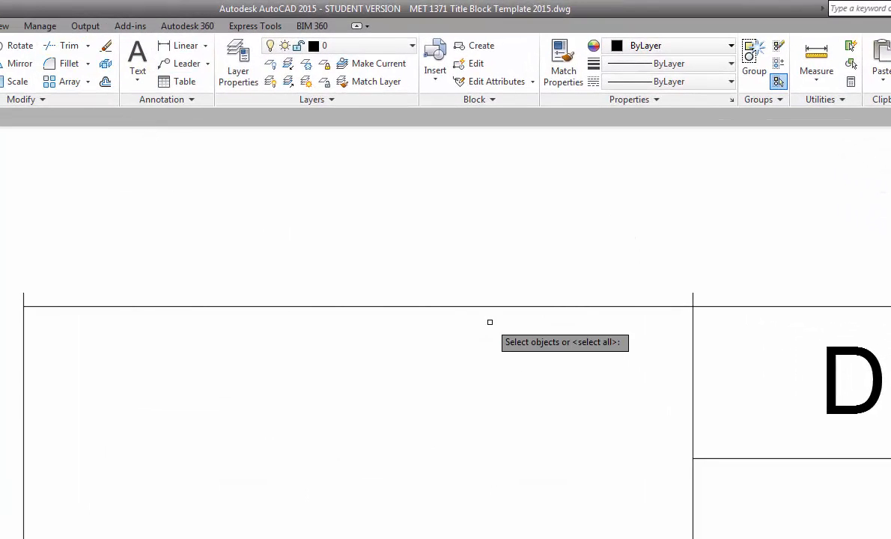
click(491, 305)
key(Return)
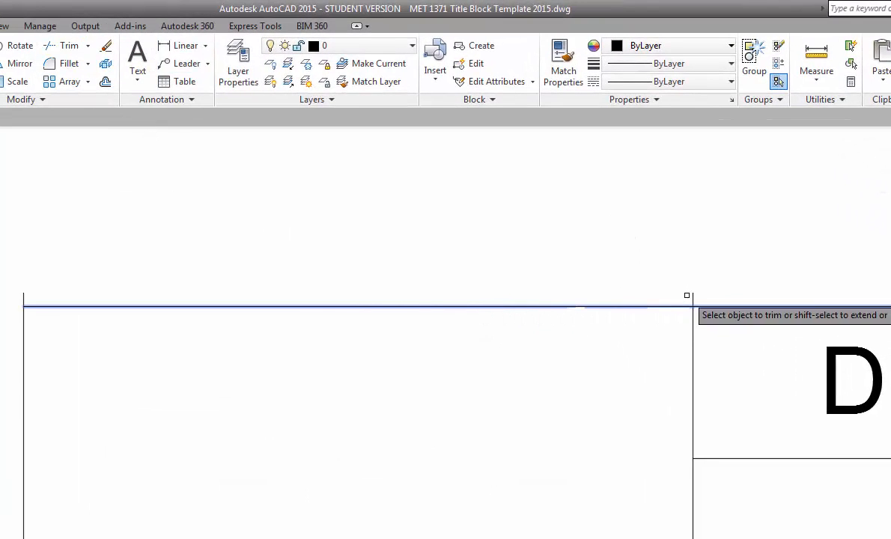
click(695, 298)
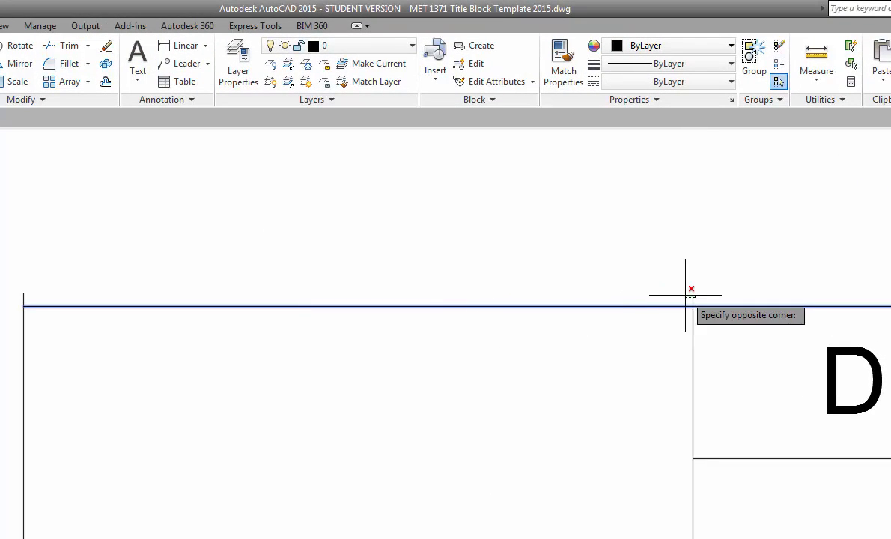
click(689, 289)
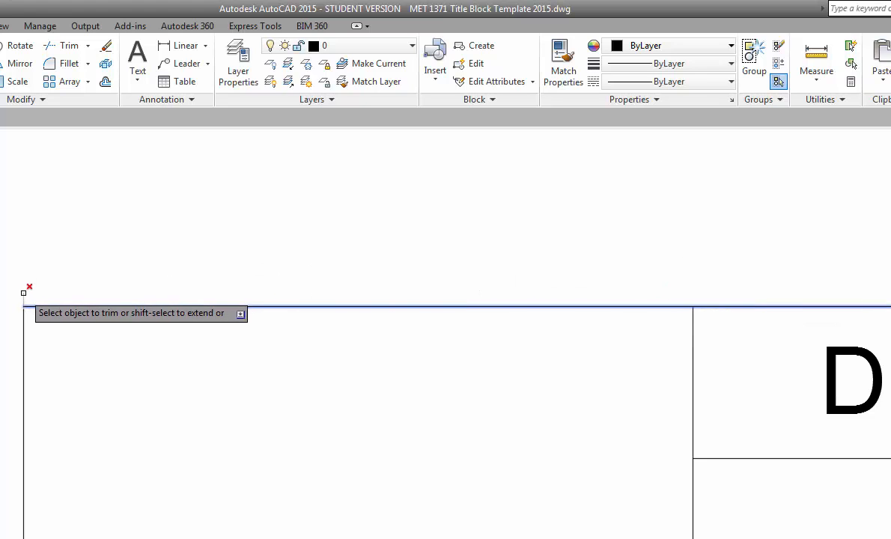
key(Escape)
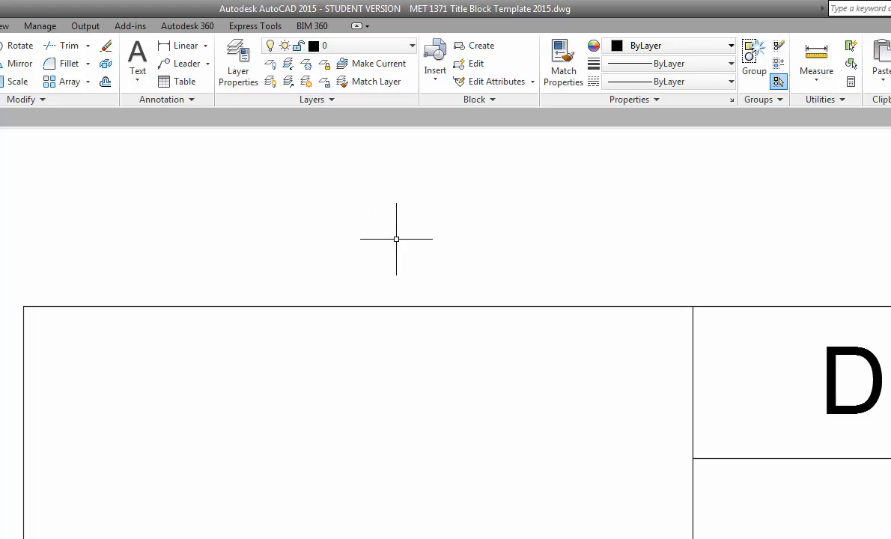
- Add the multiline text "A" with a height of 0.15 below "SIZE" in the size cell
scroll(401, 245, down, 6)
scroll(826, 282, up, 2)
scroll(822, 345, up, 1)
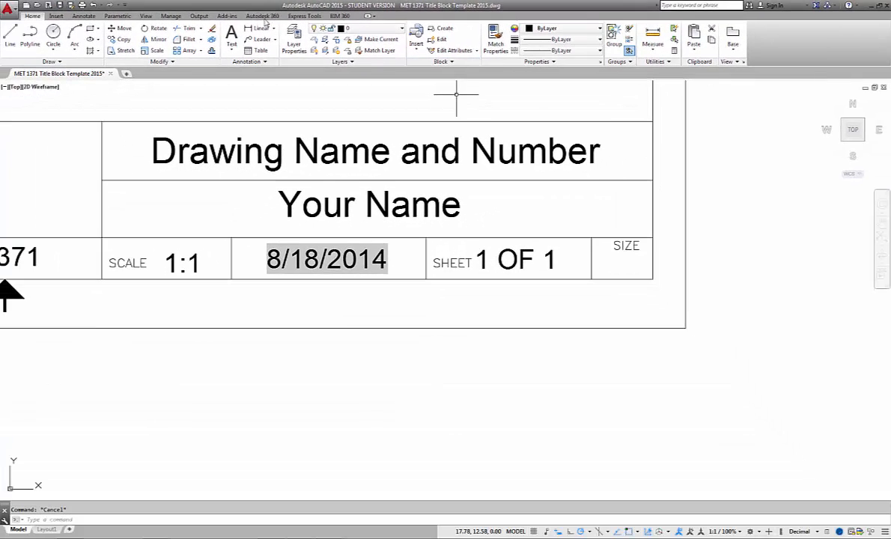
click(232, 35)
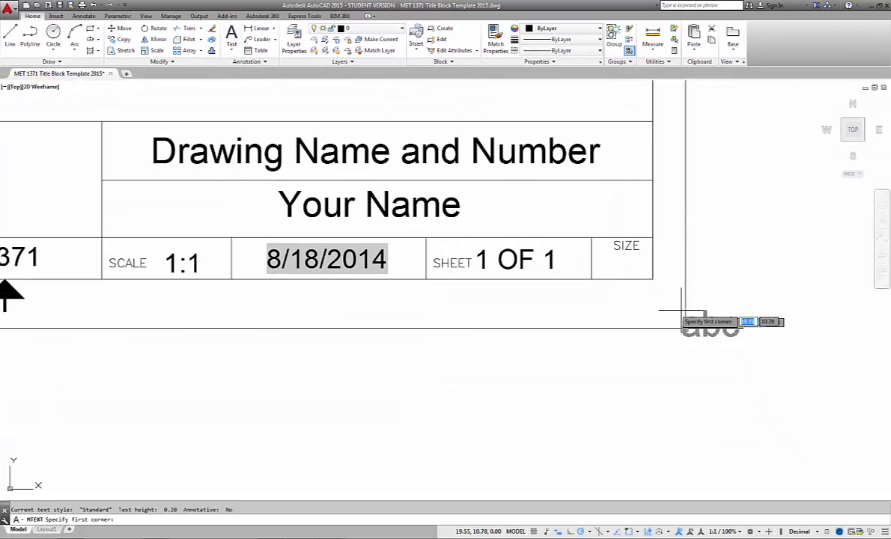
click(607, 254)
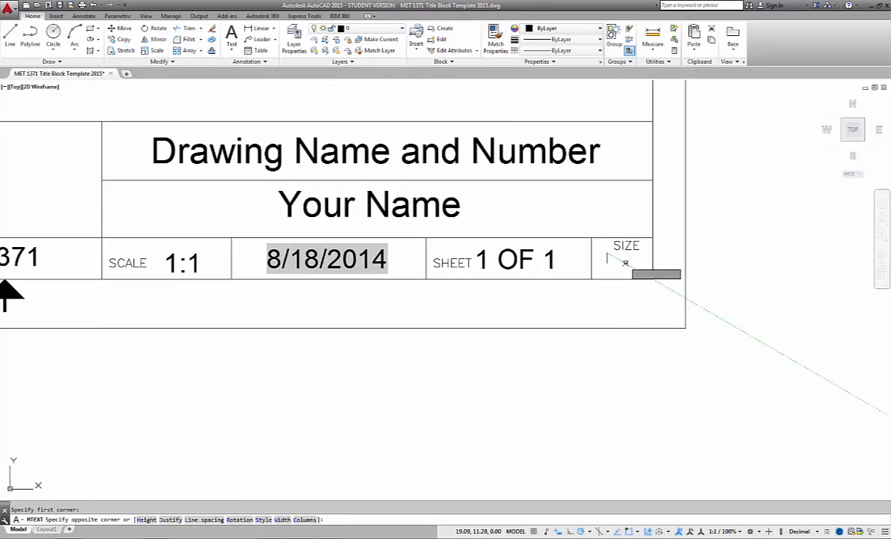
click(648, 276)
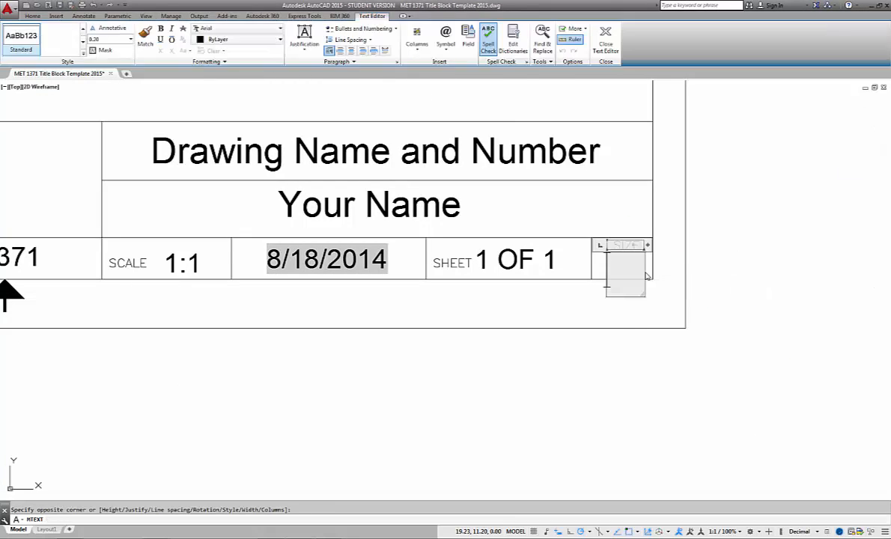
click(131, 40)
click(110, 52)
text(0.15)
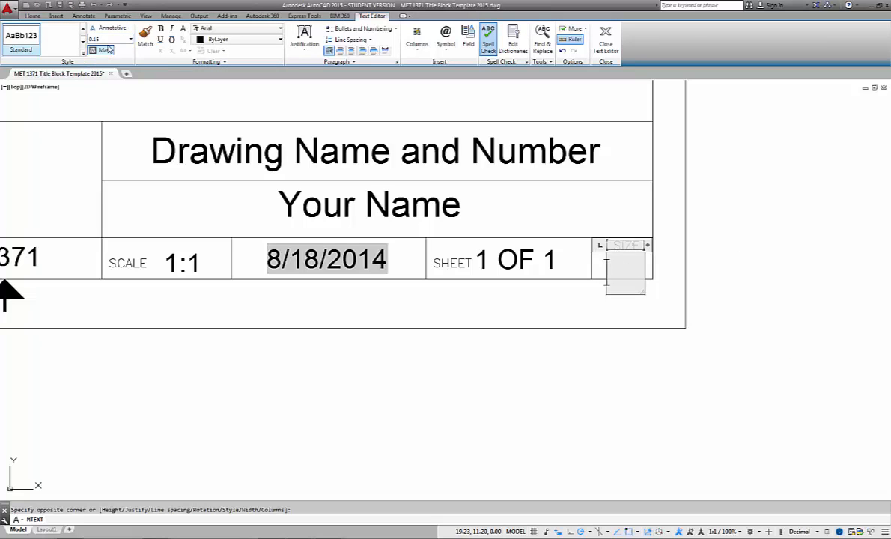
key(Return)
text(A)
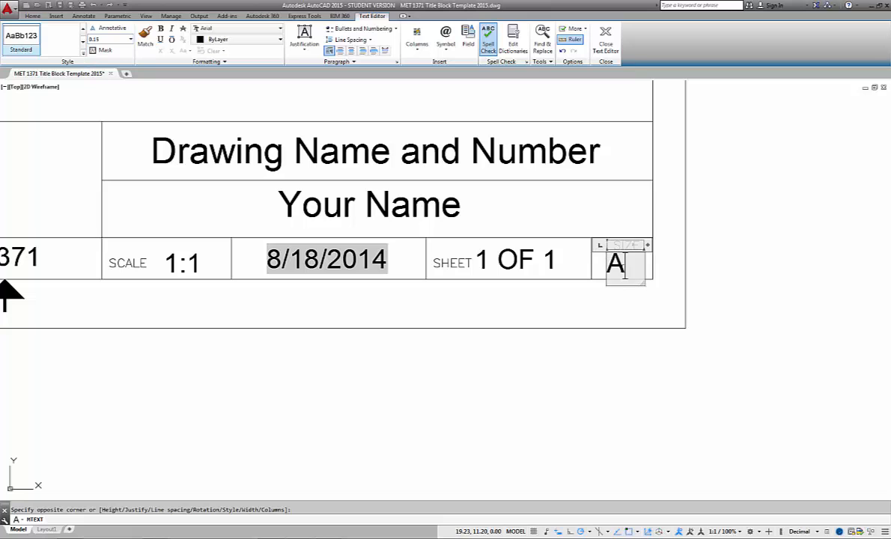
click(766, 272)
- Move the "A" straight to the right so it is centred under "SIZE" in its cell
scroll(617, 263, up, 2)
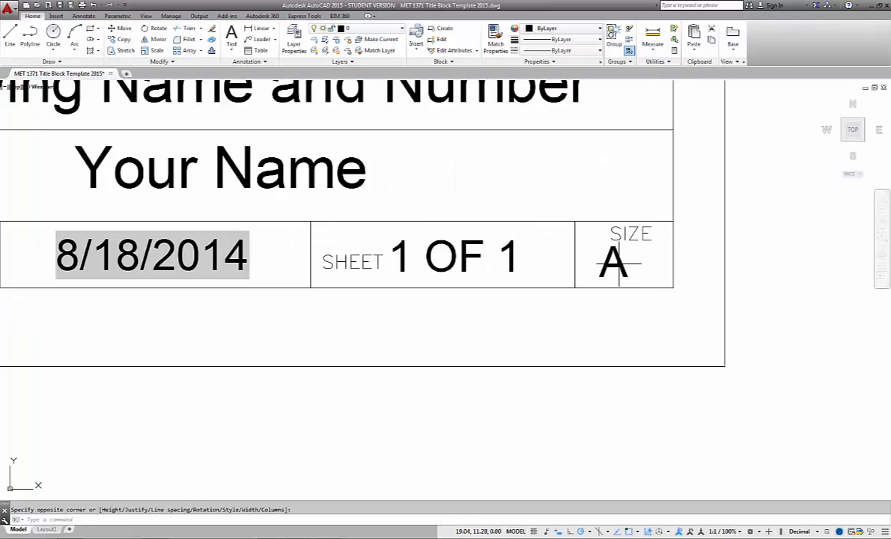
scroll(617, 265, up, 4)
click(603, 266)
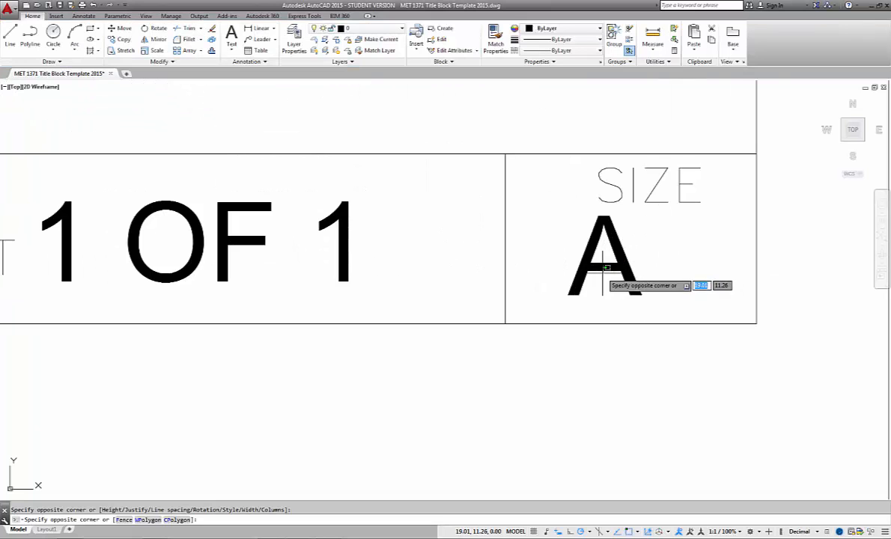
click(602, 273)
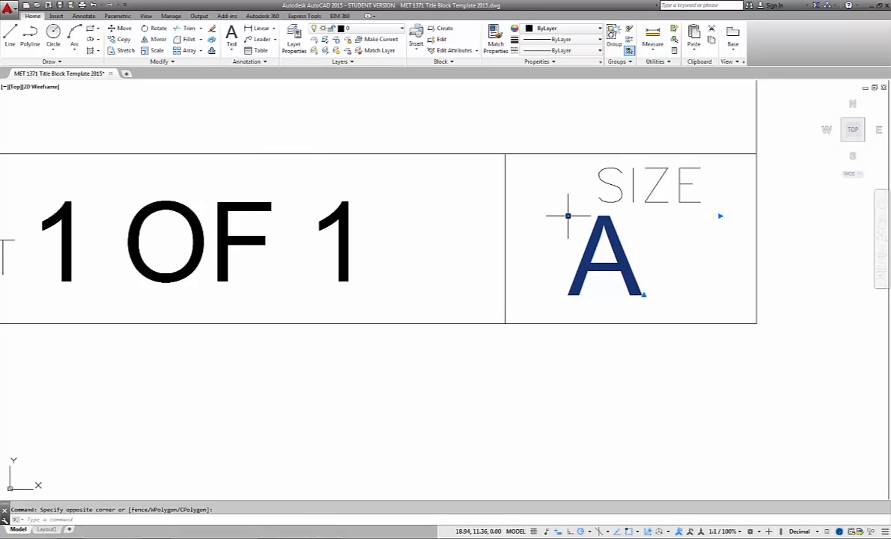
click(568, 217)
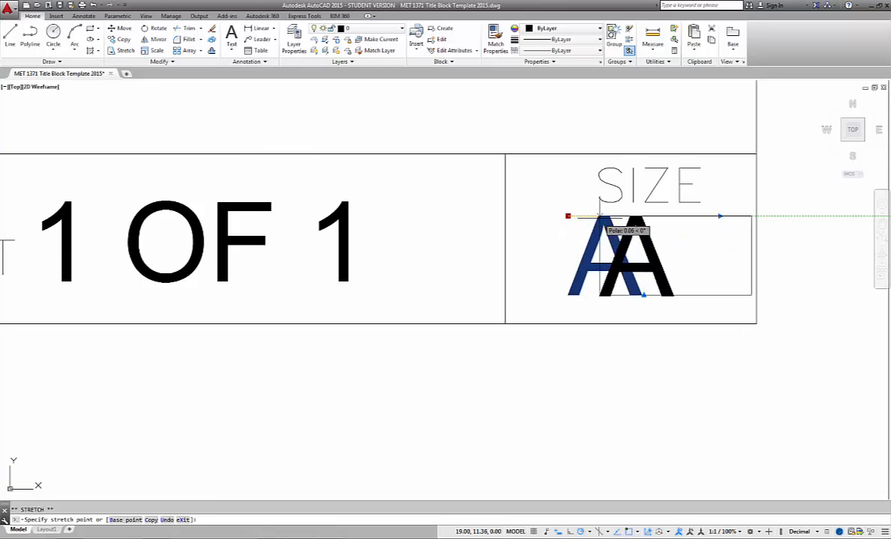
click(605, 216)
key(Escape)
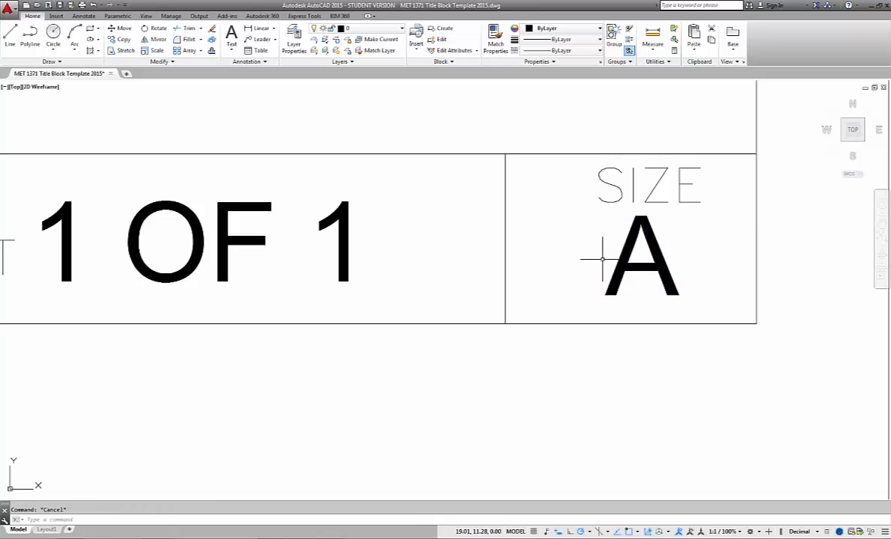
- Look over the whole sheet, including its borders, arrows and title block
scroll(592, 259, down, 8)
scroll(684, 297, down, 6)
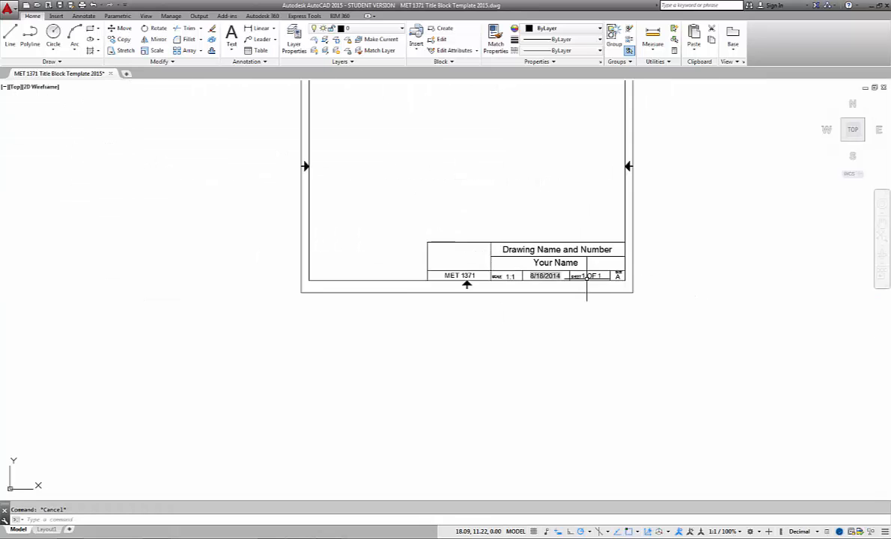
scroll(522, 125, up, 2)
scroll(522, 125, up, 1)
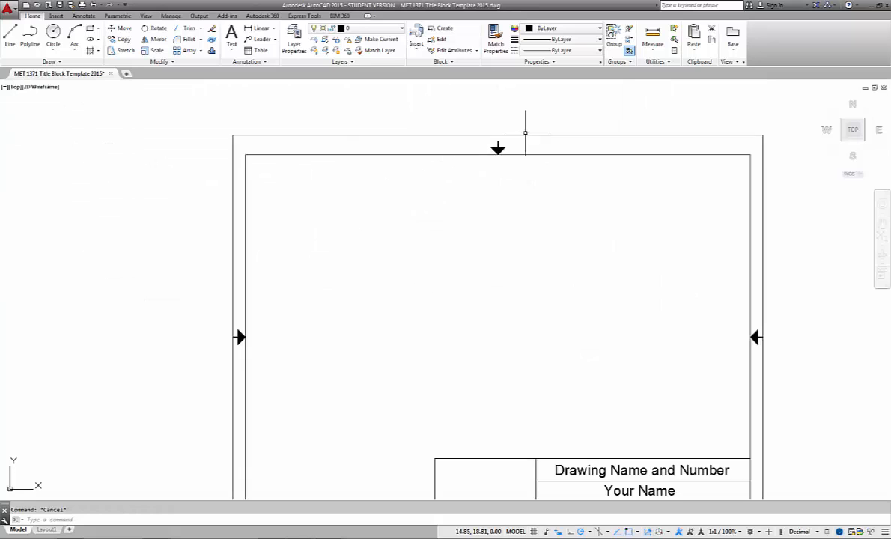
scroll(569, 219, down, 4)
scroll(569, 217, up, 1)
middle_click(537, 203)
middle_click(537, 203)
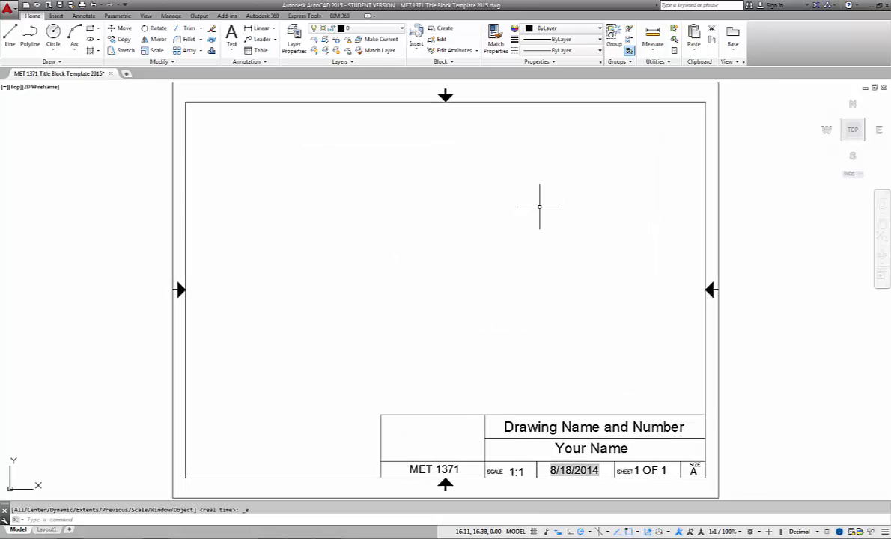
scroll(518, 205, down, 2)
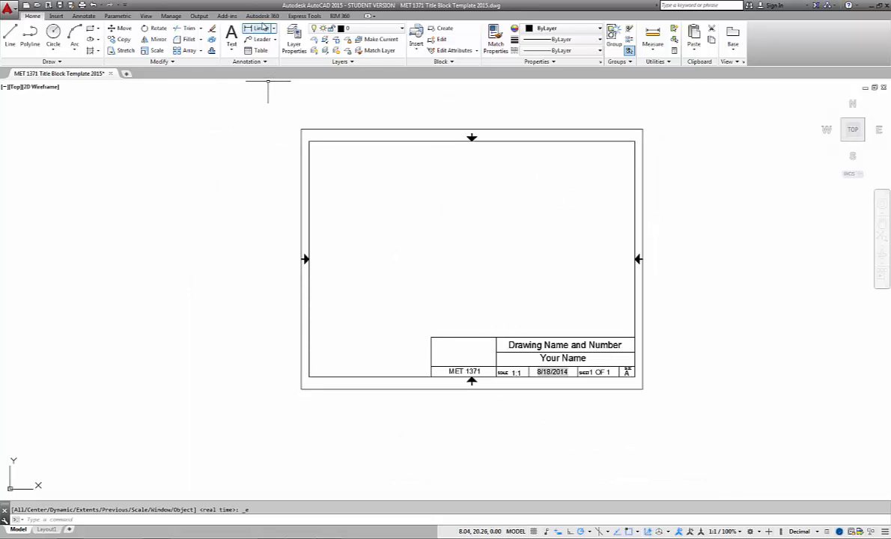
- Add a horizontal linear dimension across the outer border's width, placed above the sheet
click(255, 28)
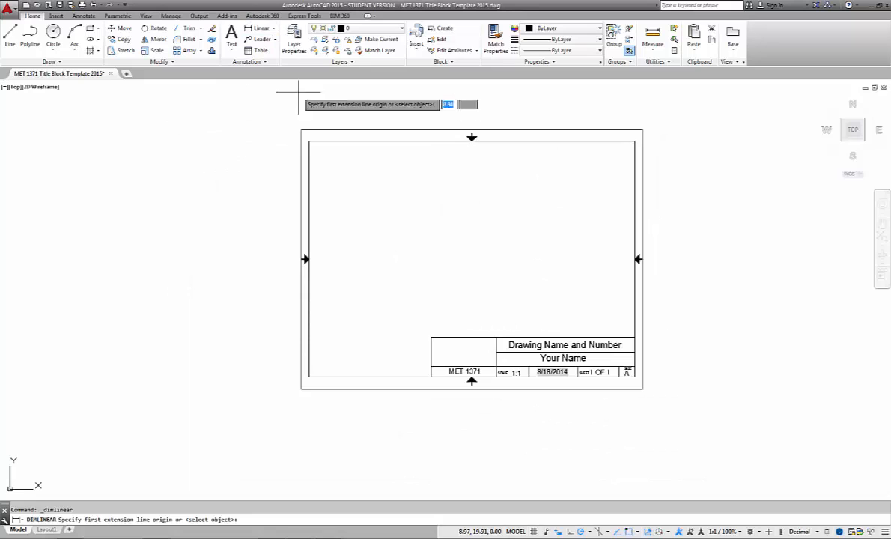
click(301, 129)
click(642, 129)
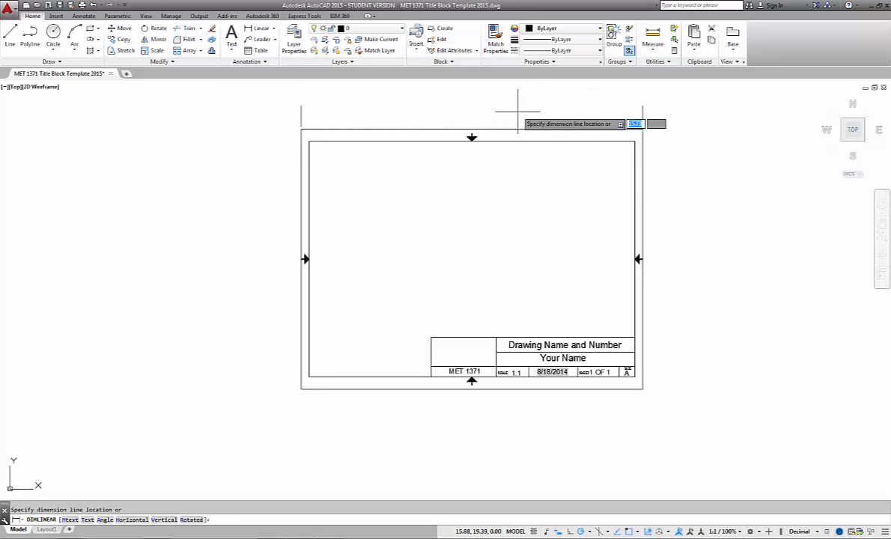
click(464, 110)
- Add a vertical linear dimension for the outer border's height, placed left of the sheet
right_click(270, 149)
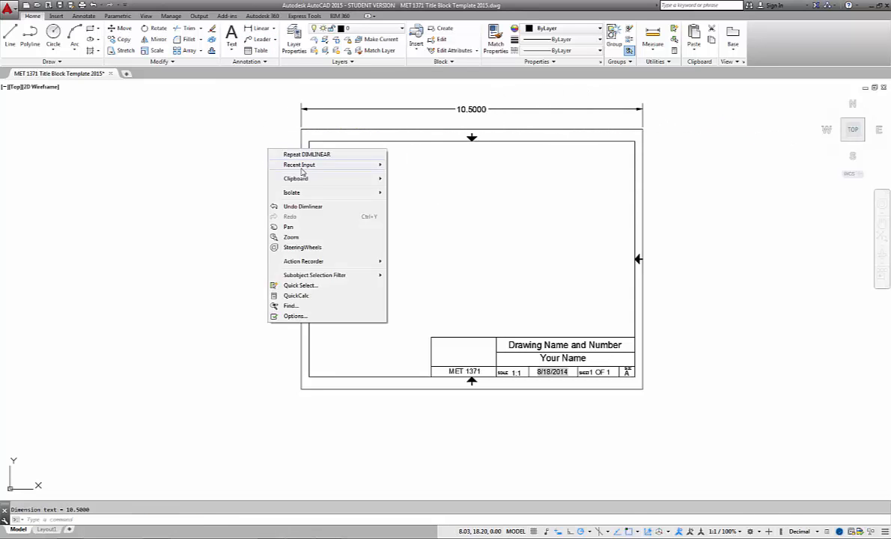
click(281, 153)
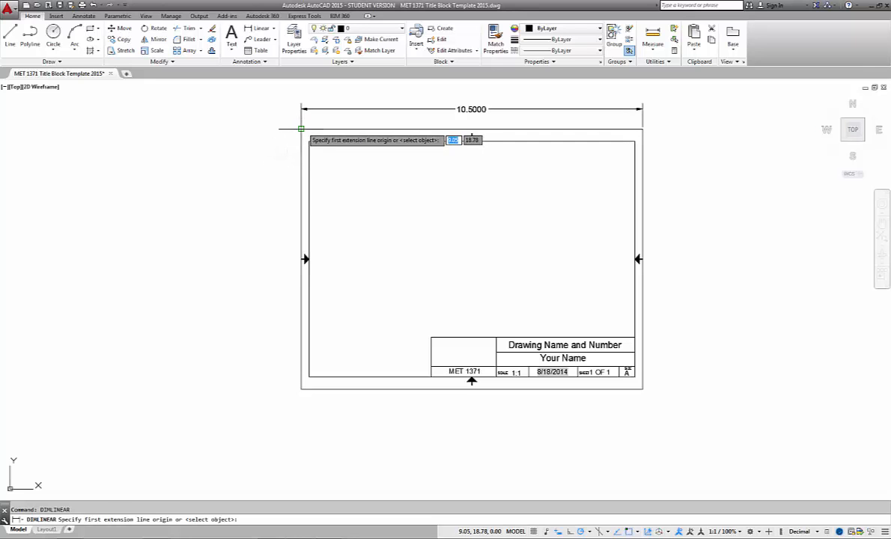
click(301, 129)
click(301, 389)
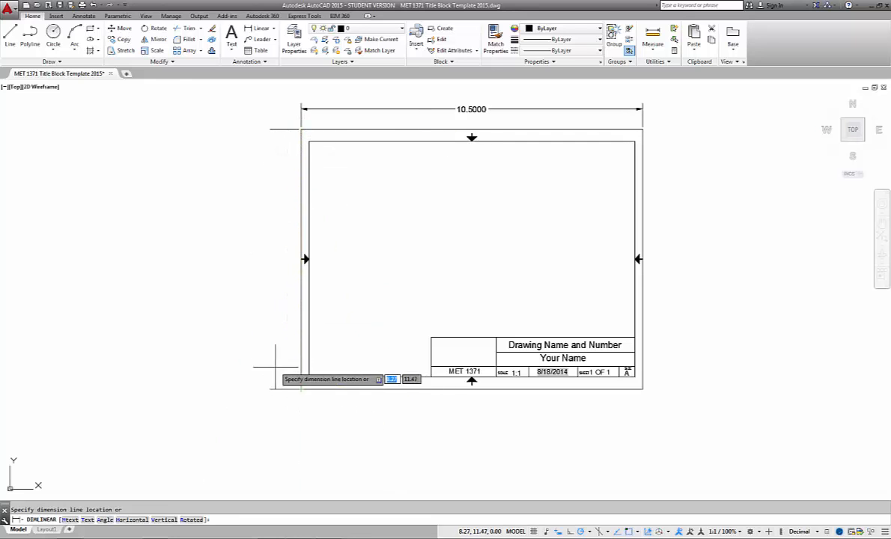
click(262, 359)
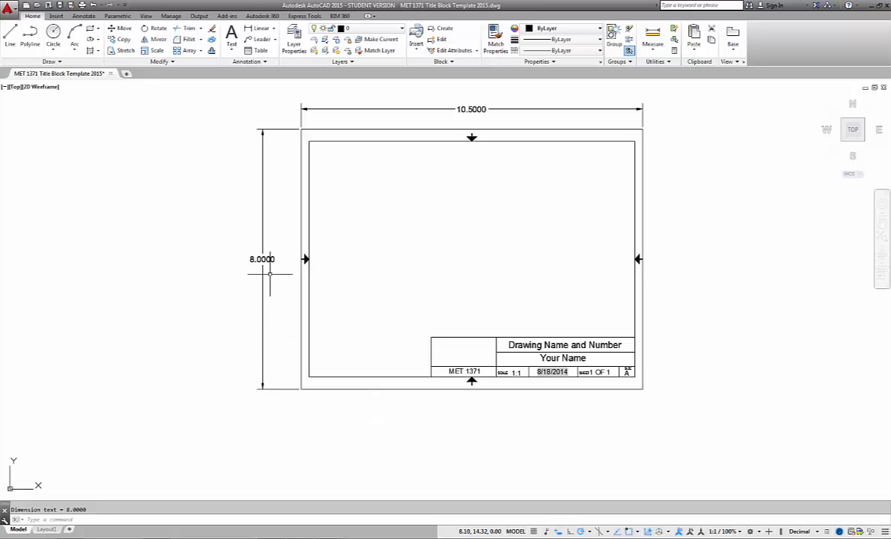
- Delete the vertical and horizontal dimensions around the sheet's outer border
click(254, 236)
click(249, 269)
key(Delete)
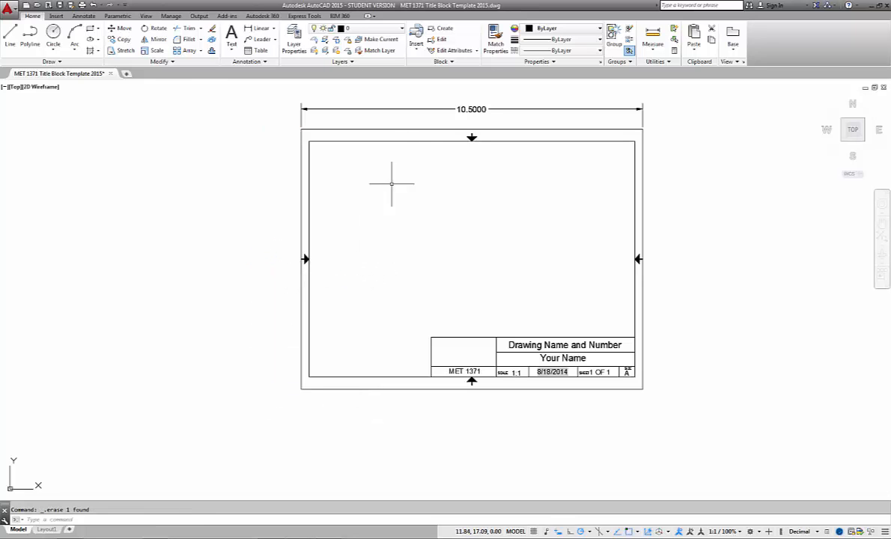
click(474, 110)
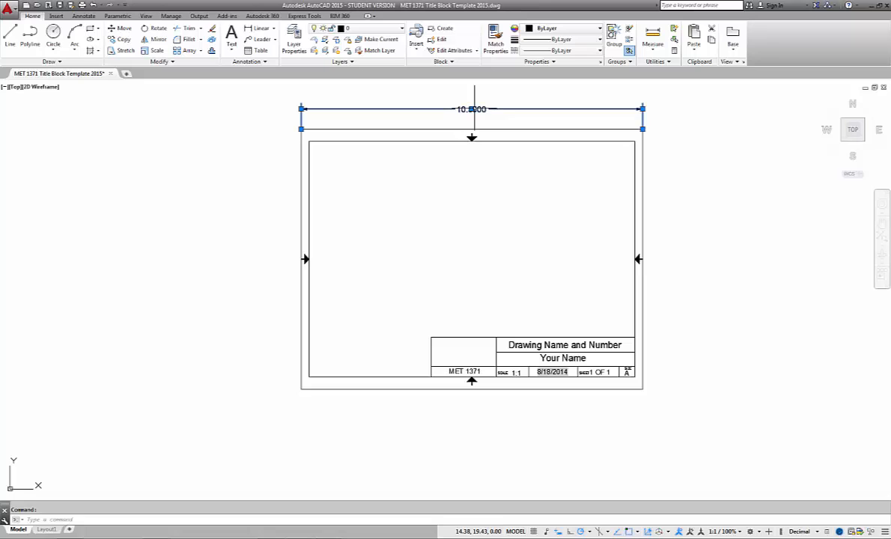
key(Delete)
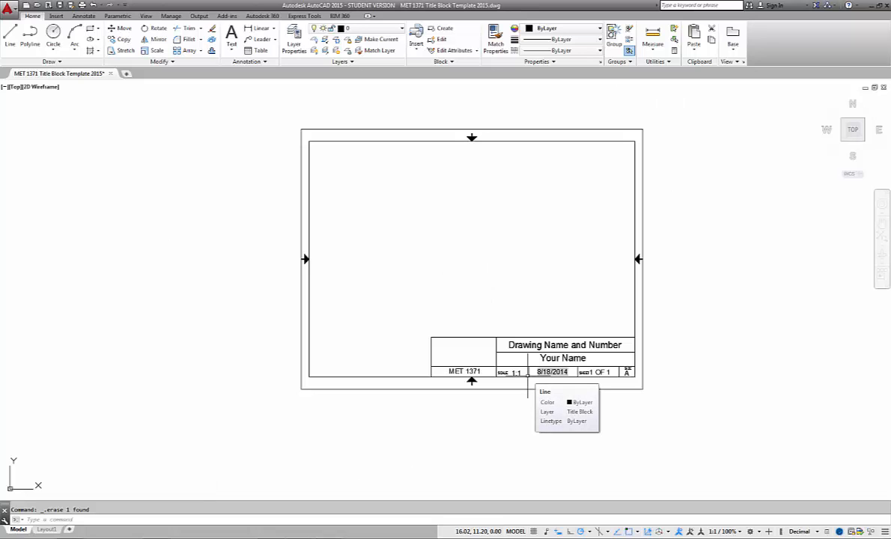
- Open Layout1 and review its page setup, checking the printer, paper size, plot scale and drawing orientation
click(45, 530)
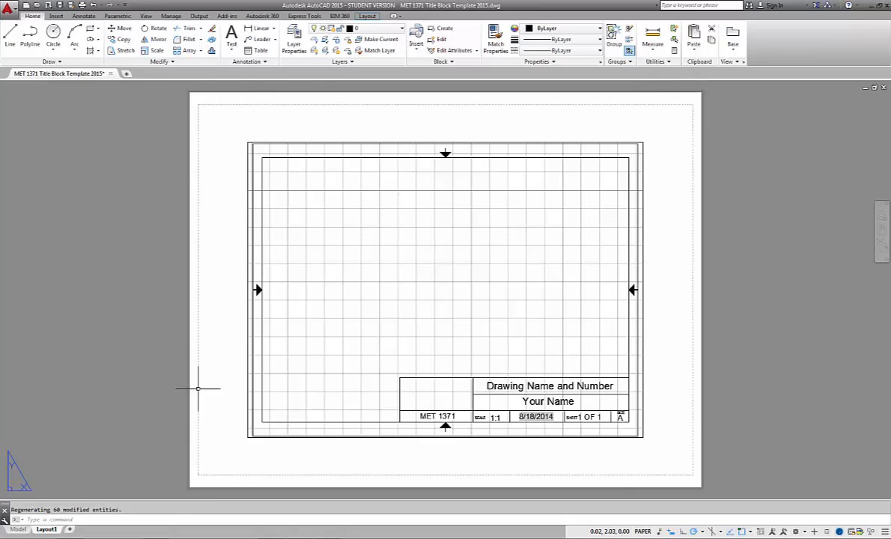
right_click(43, 531)
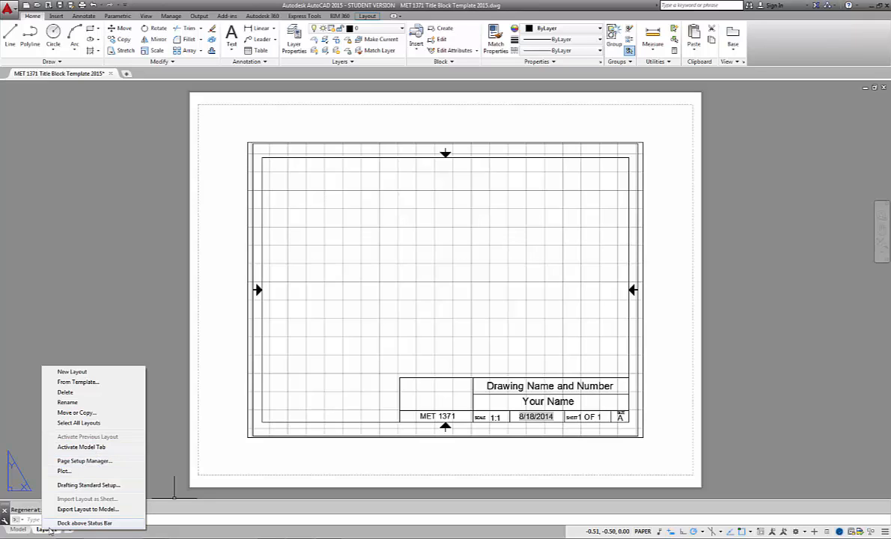
click(85, 460)
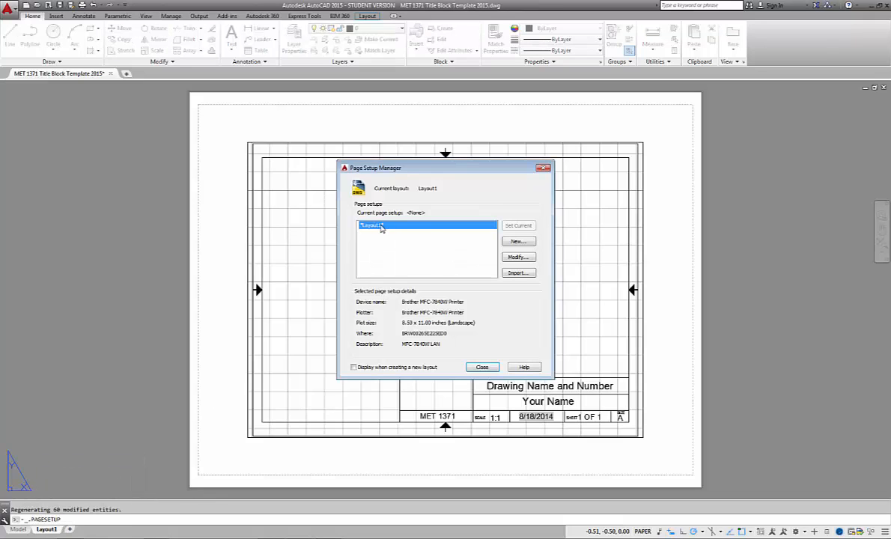
click(521, 258)
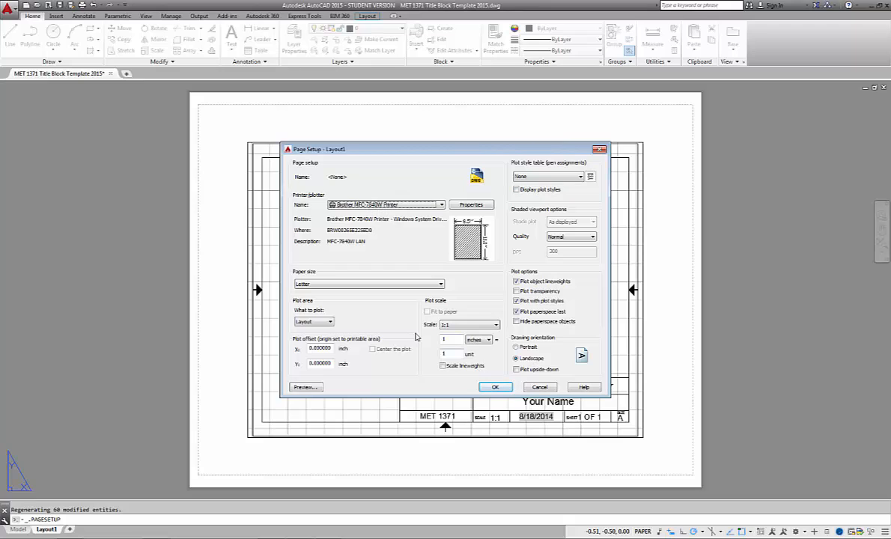
click(499, 388)
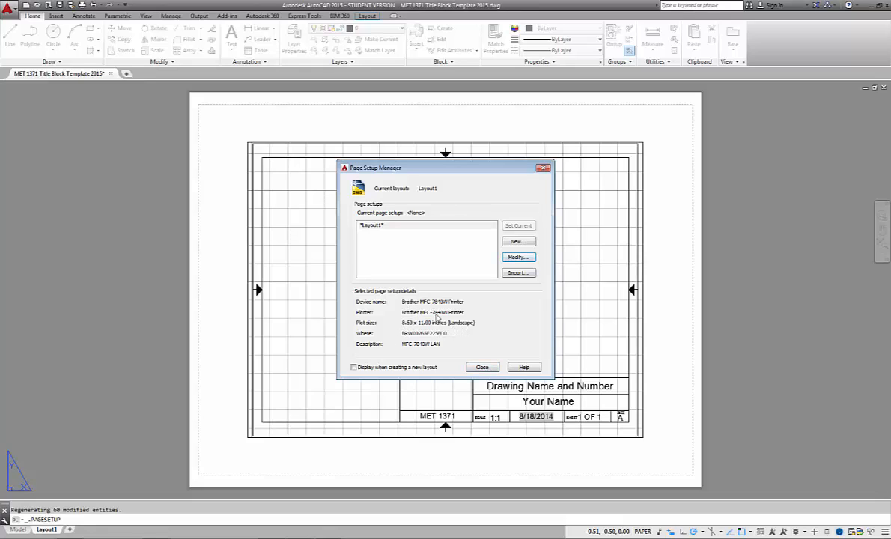
click(483, 368)
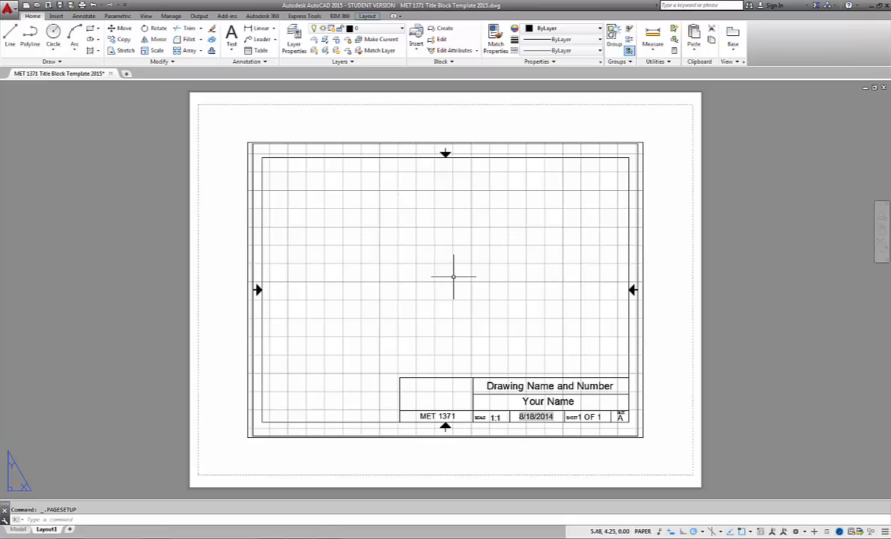
- Delete the viewport from Layout1, leaving only the blank paper
click(643, 247)
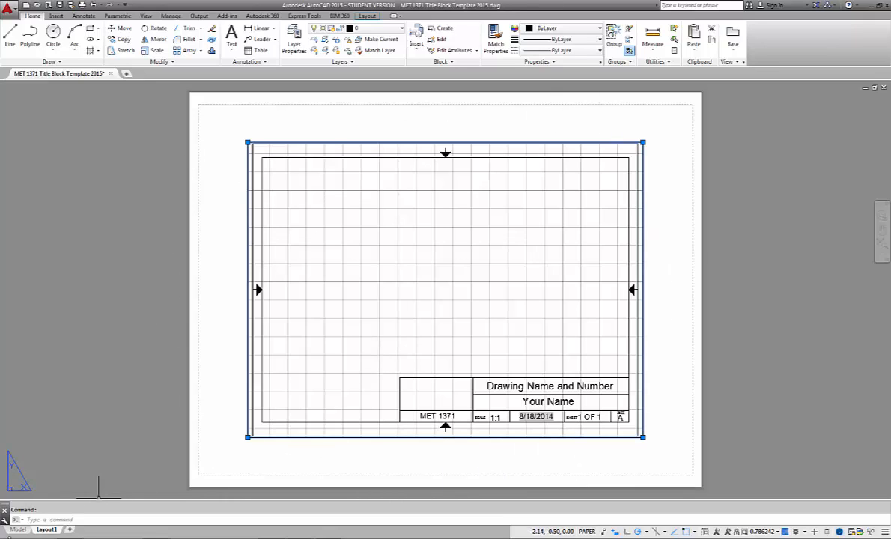
mouse_move(15, 532)
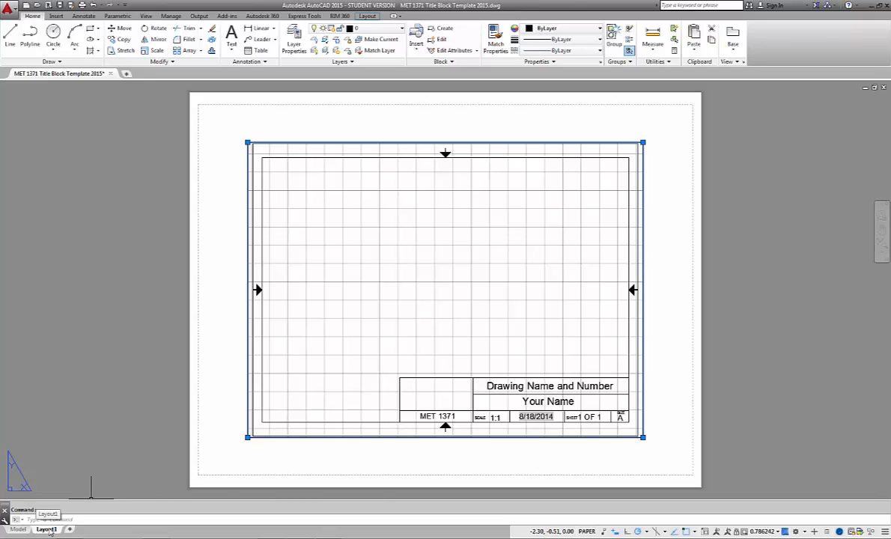
key(Delete)
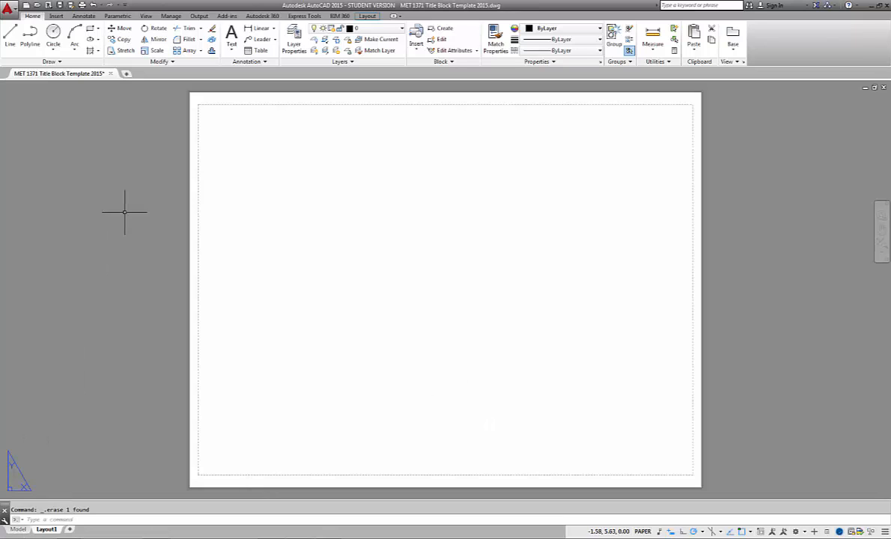
- Draw a 0.5 inch horizontal line from the paper's lower-left corner along its bottom edge
click(9, 35)
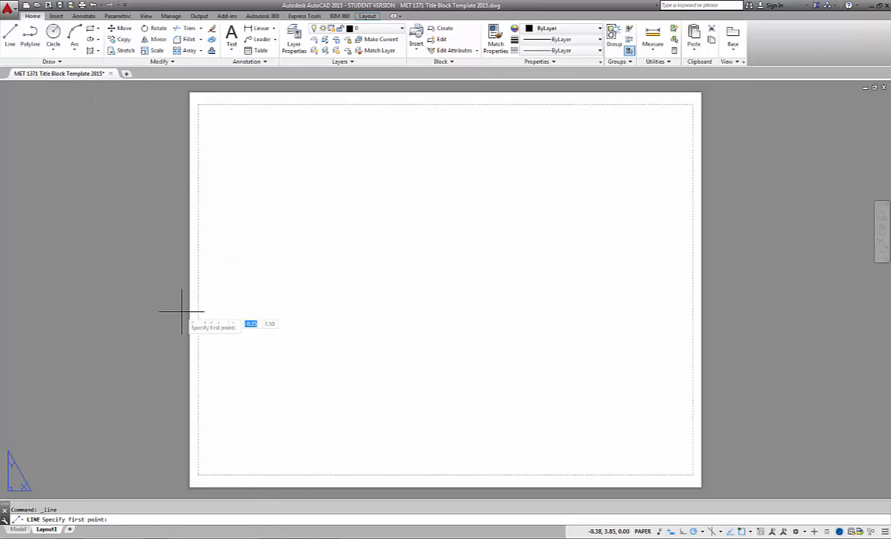
scroll(187, 495, up, 3)
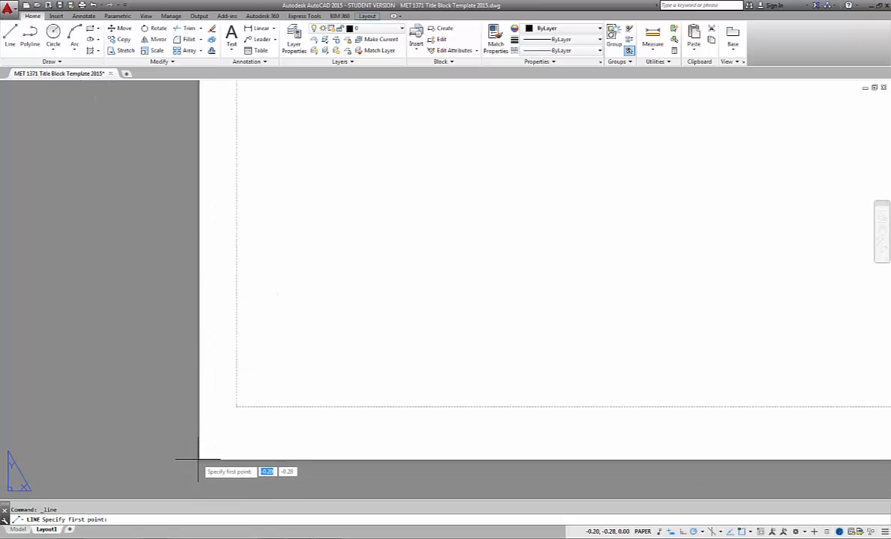
scroll(199, 460, up, 5)
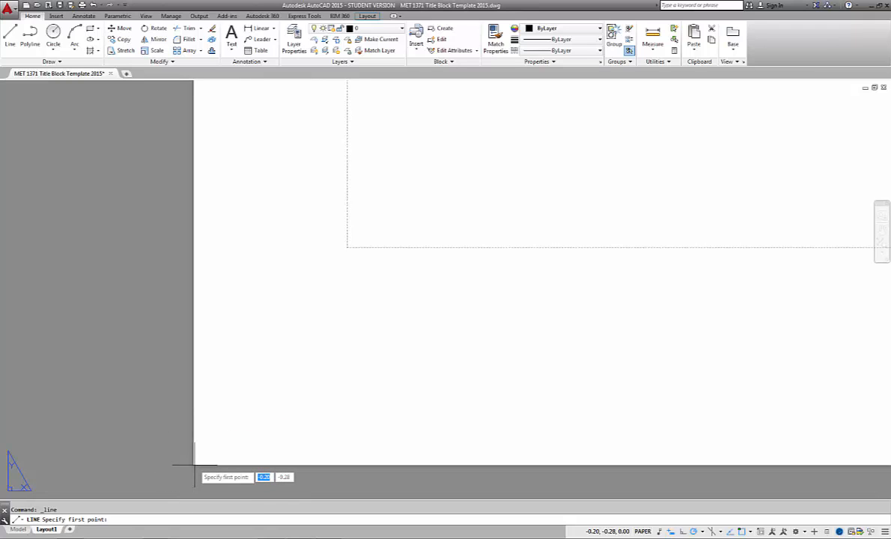
click(193, 465)
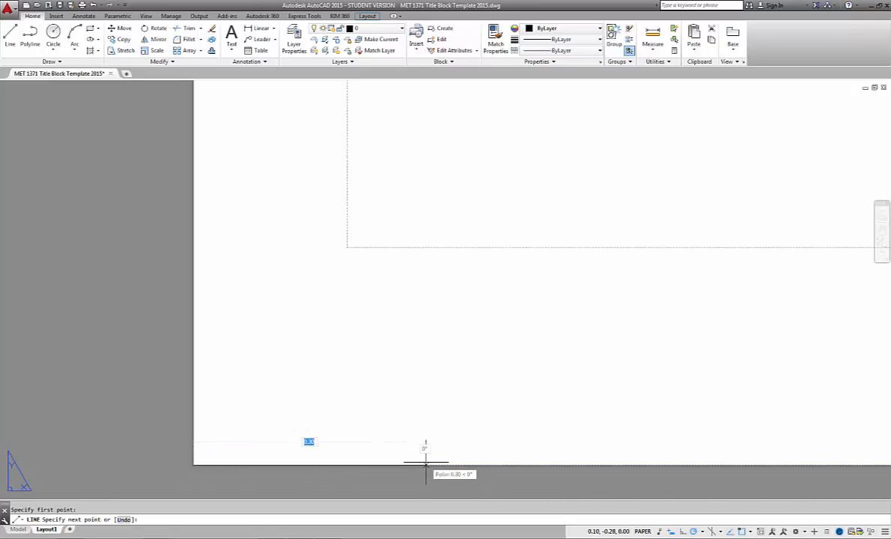
text(.5)
key(Return)
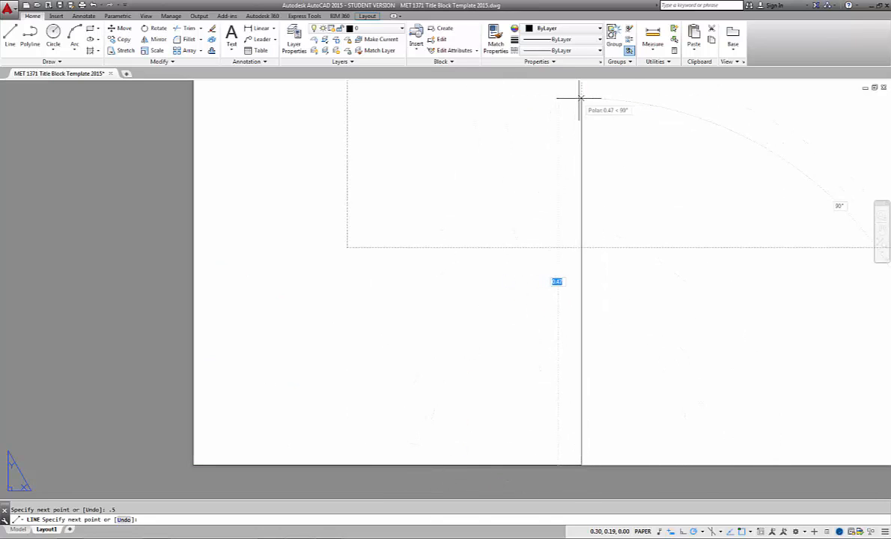
- Continue the line 0.5 inch straight up from its end, finish it, and return to model space
text(1.4)
key(Return)
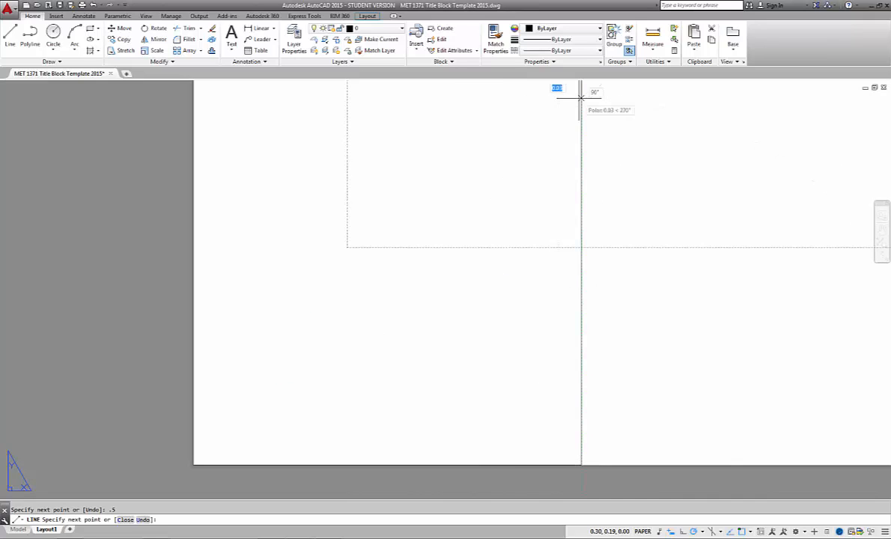
key(Return)
scroll(656, 230, down, 5)
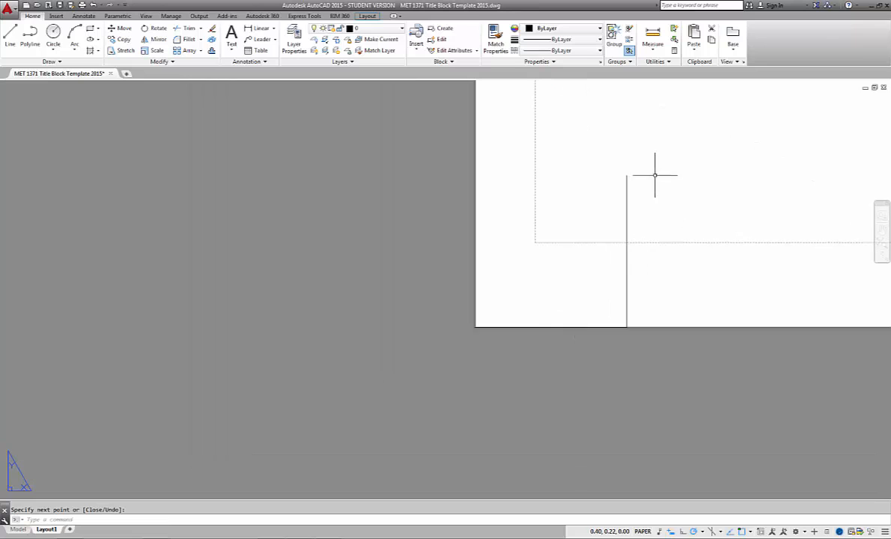
scroll(651, 195, down, 3)
scroll(706, 185, up, 3)
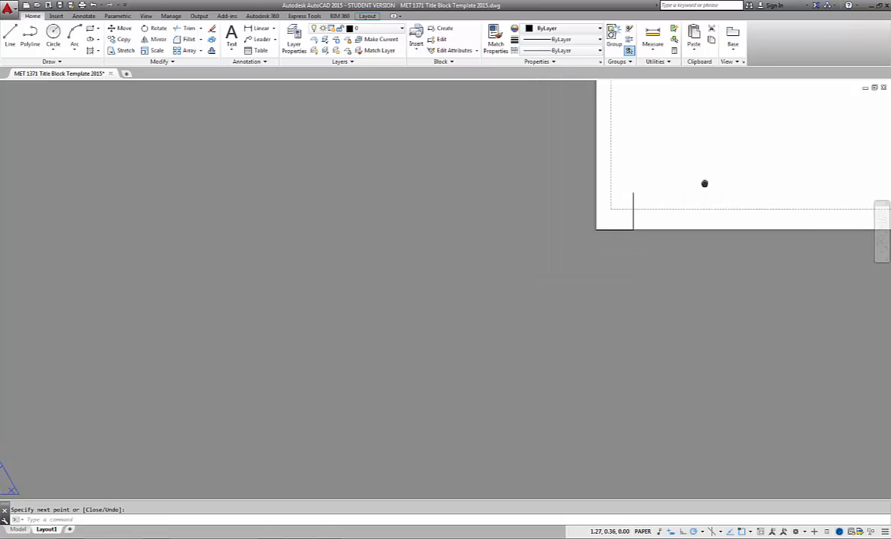
scroll(477, 240, down, 2)
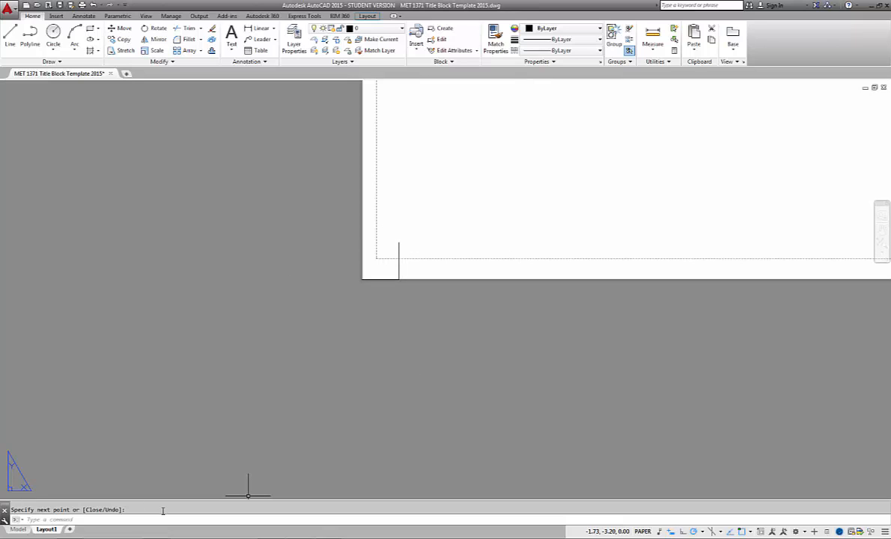
click(18, 529)
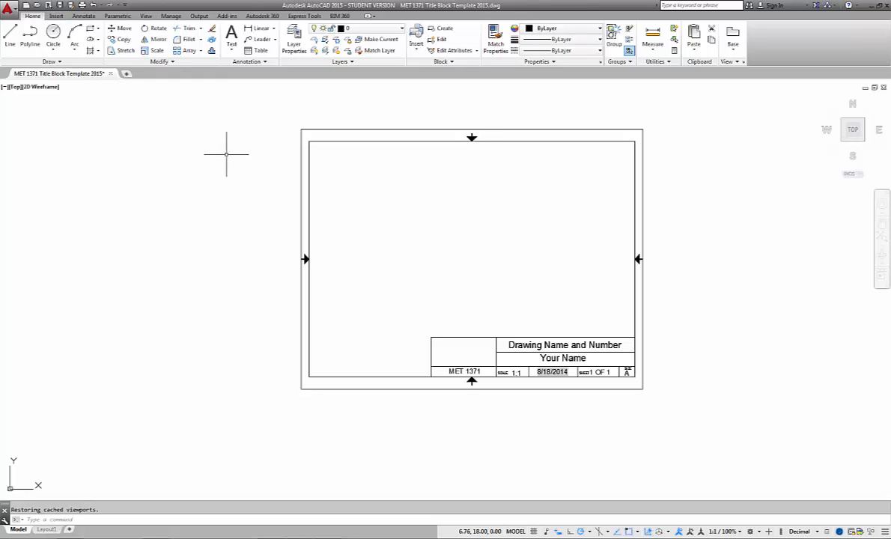
mouse_move(277, 109)
mouse_down()
mouse_move(363, 155)
mouse_move(282, 145)
mouse_up()
key(Escape)
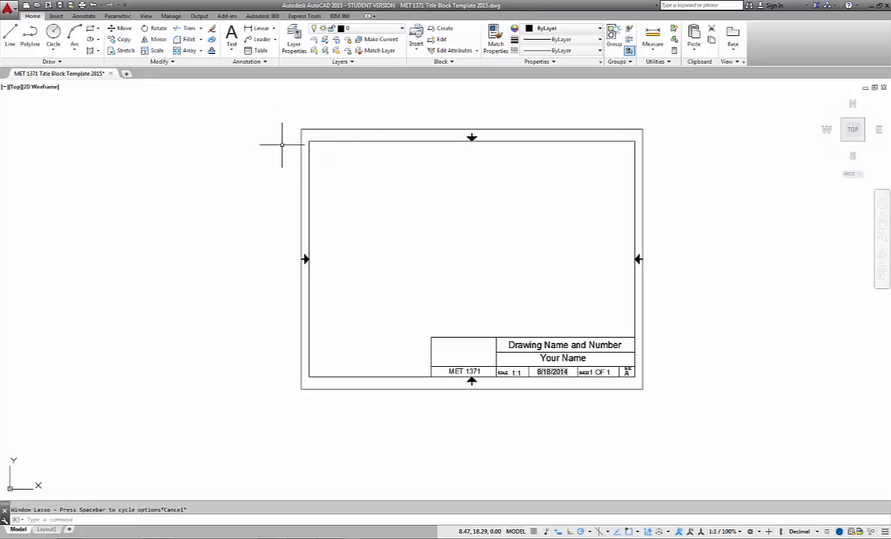
text(l)
key(Return)
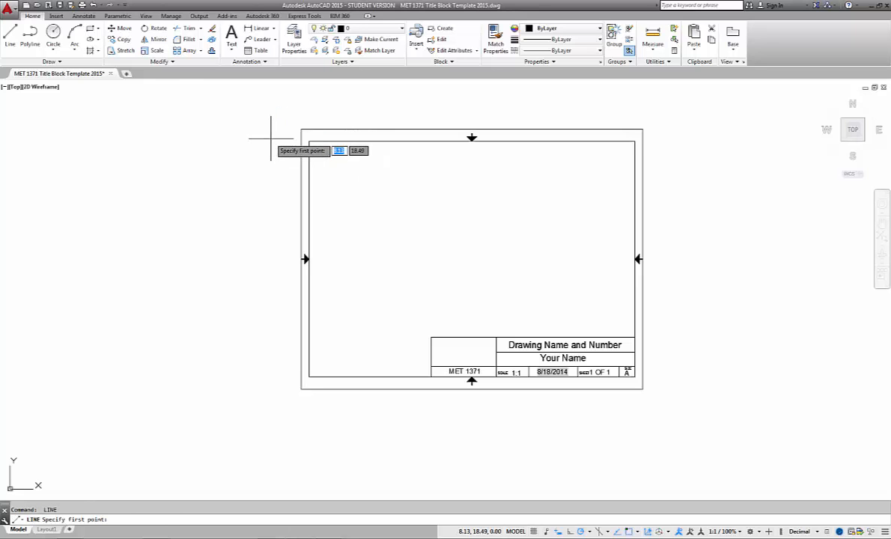
click(676, 114)
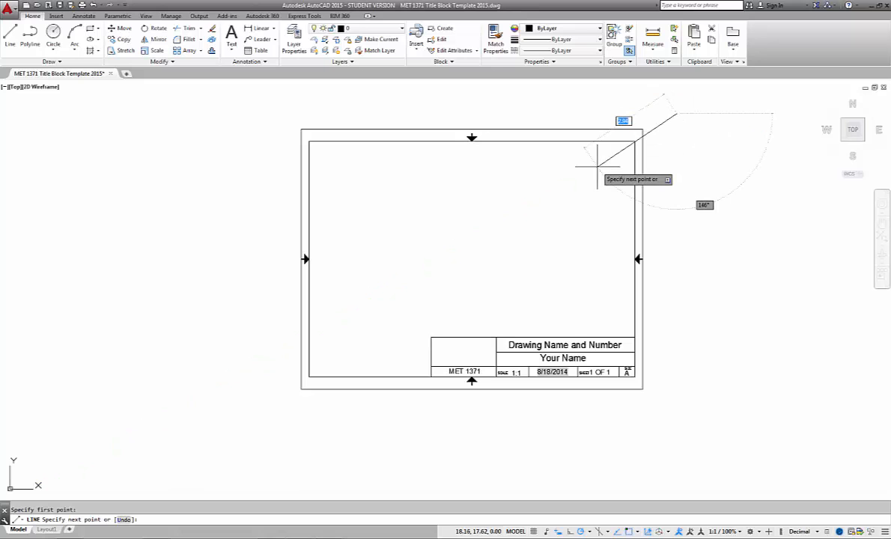
key(Escape)
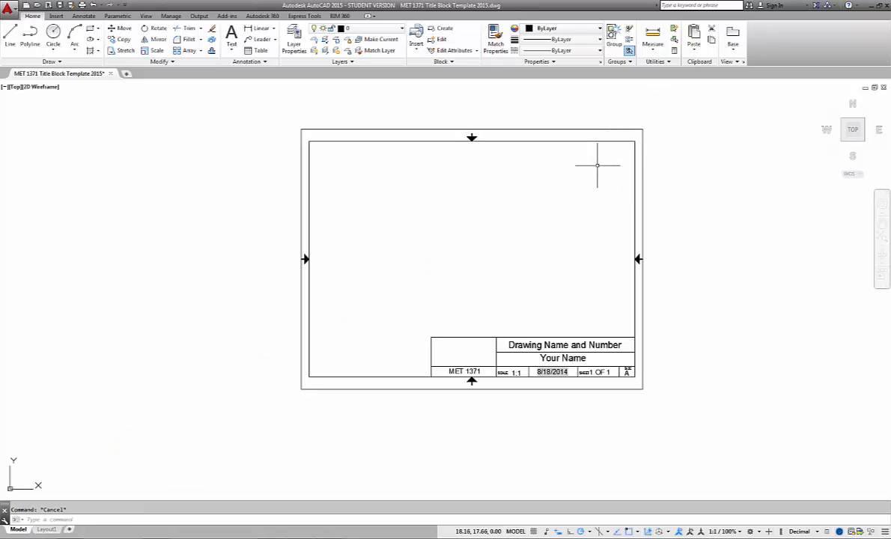
- Copy the whole title block sheet to the clipboard, using the outer border's lower-left corner as base point
click(651, 129)
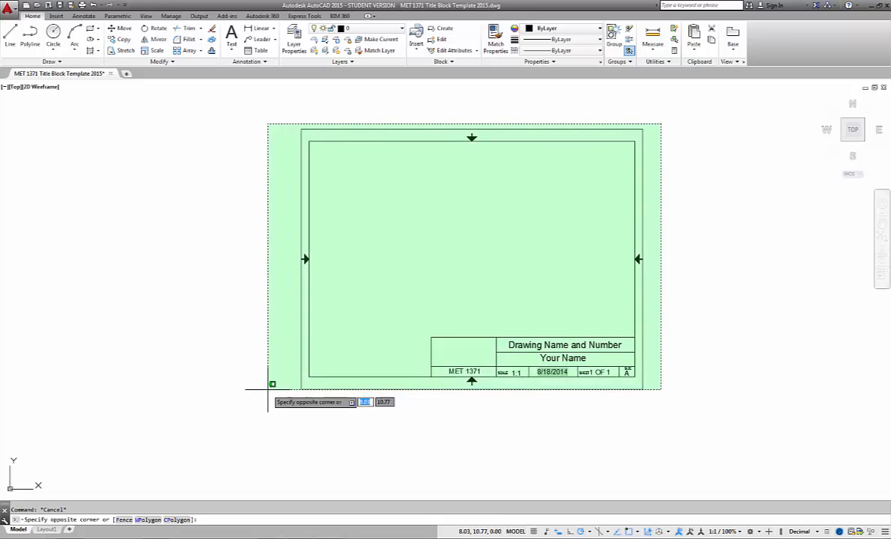
click(266, 413)
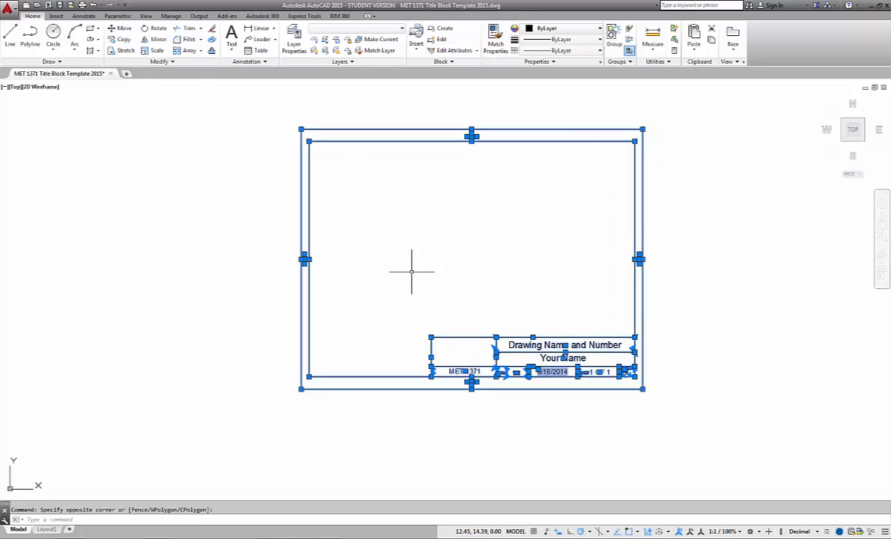
right_click(475, 207)
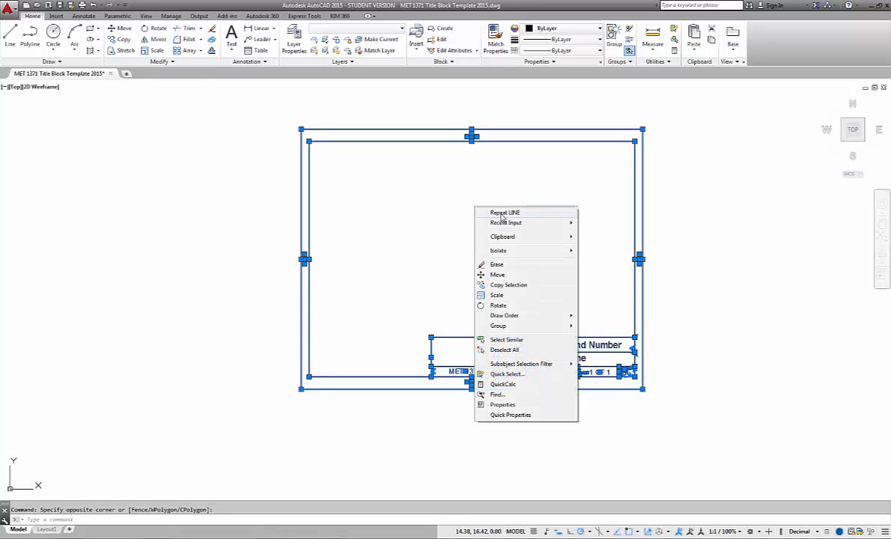
mouse_move(515, 238)
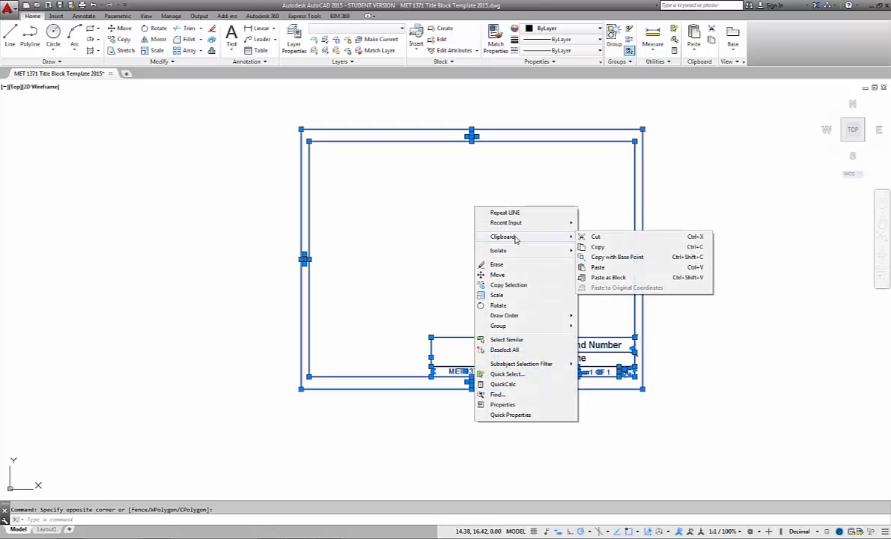
click(628, 260)
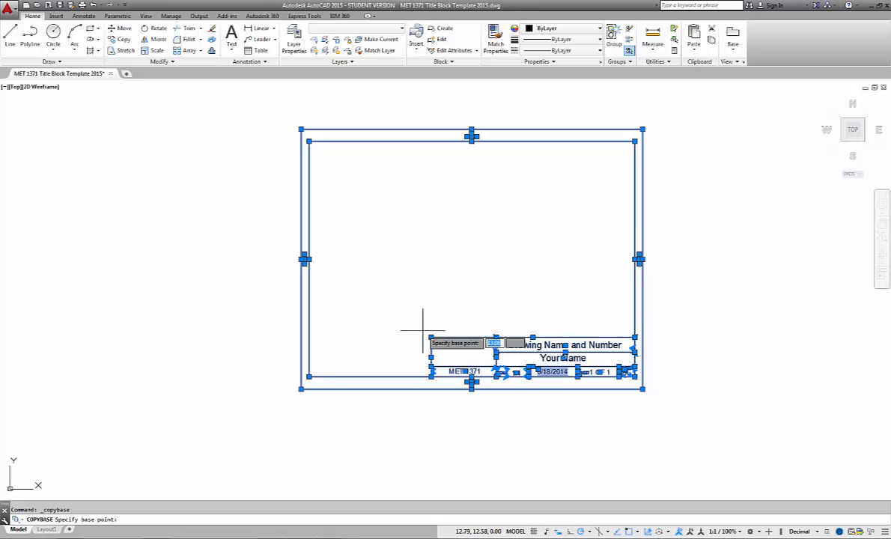
click(301, 389)
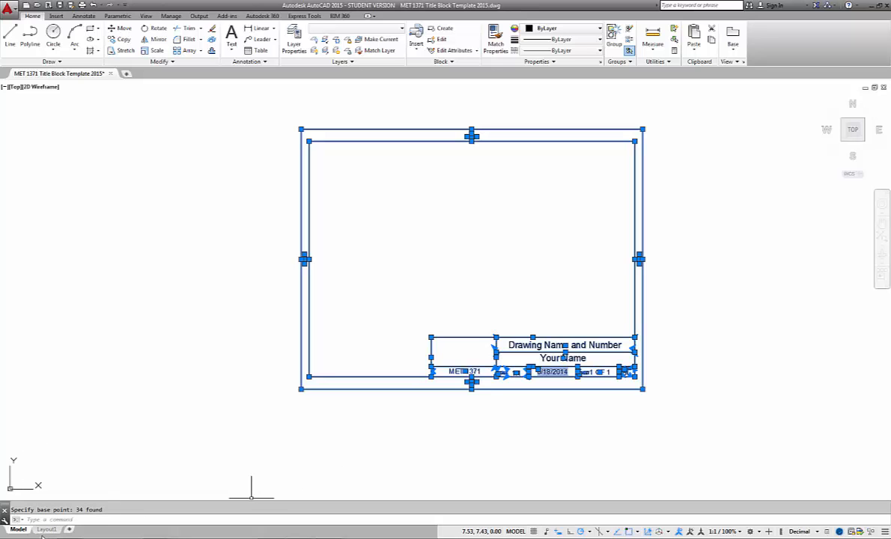
- Paste the copied title block sheet onto Layout1, inserting it at the upper end of the 0.5 inch vertical line
click(46, 530)
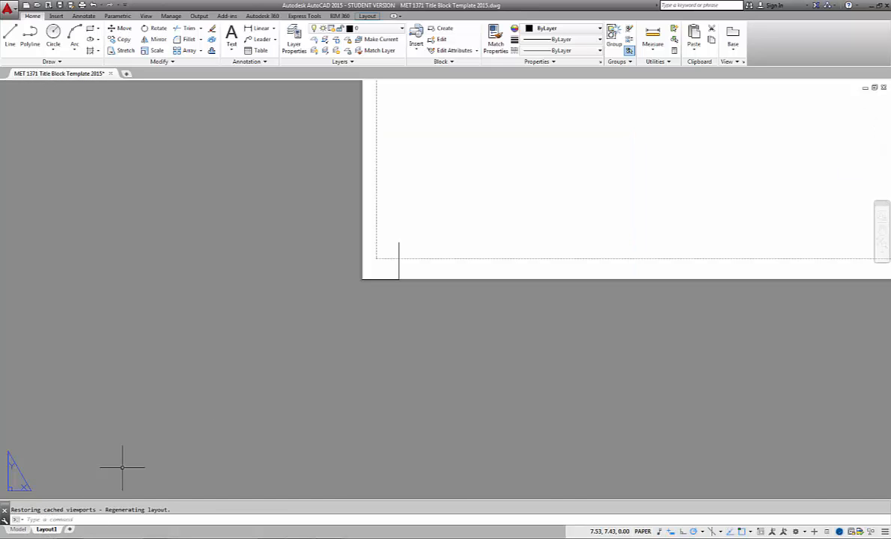
scroll(437, 234, down, 2)
middle_drag(498, 214, 295, 396)
right_click(395, 236)
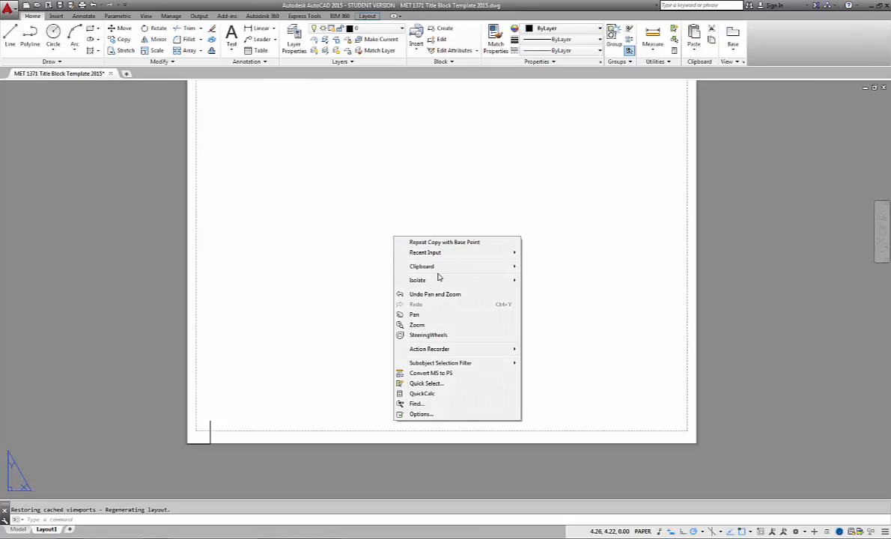
mouse_move(450, 267)
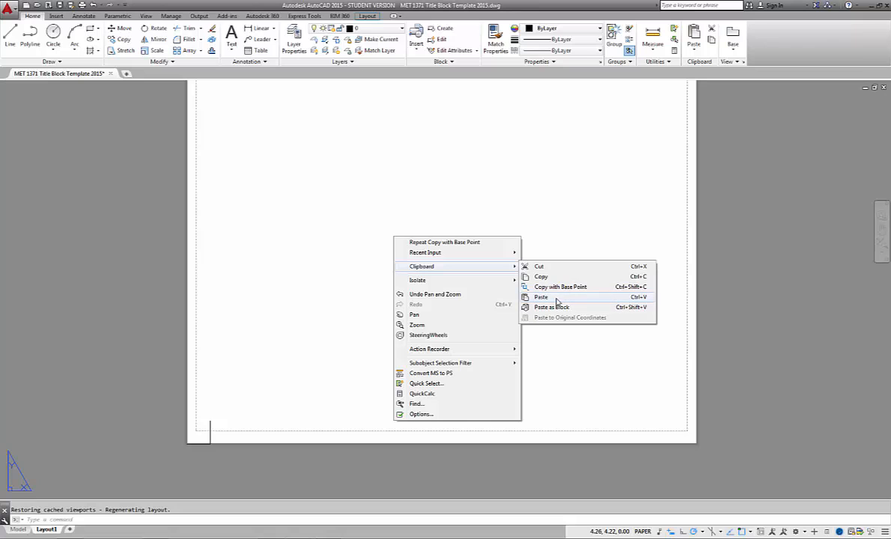
click(557, 302)
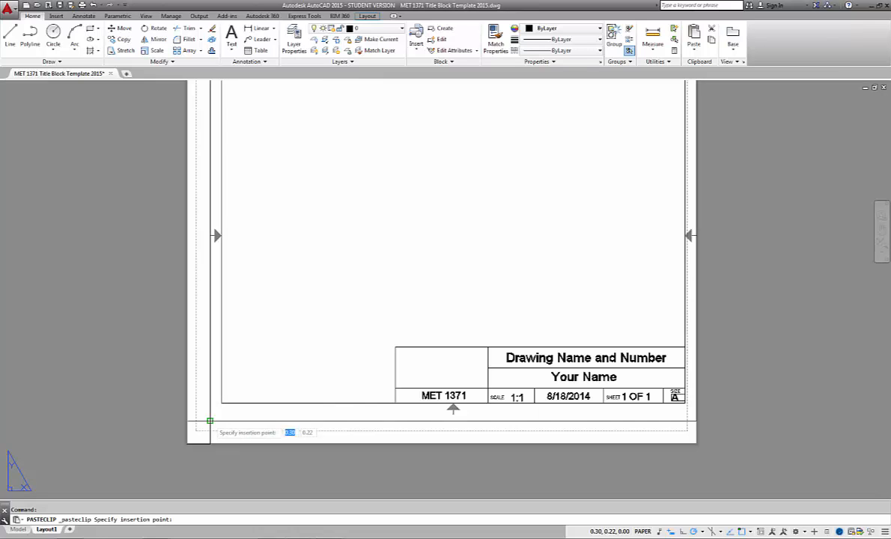
click(210, 421)
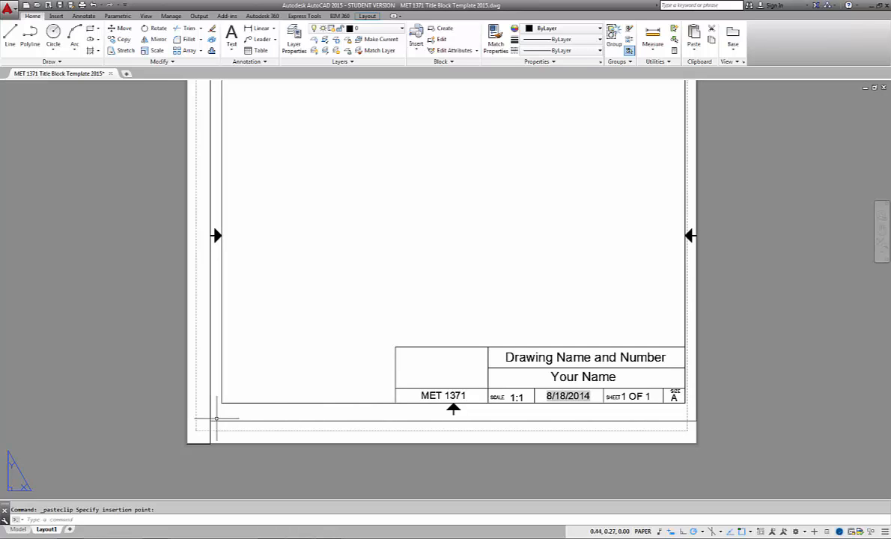
- Delete the two 0.5 inch helper lines at the paper's lower-left corner
scroll(470, 302, down, 1)
scroll(629, 175, up, 1)
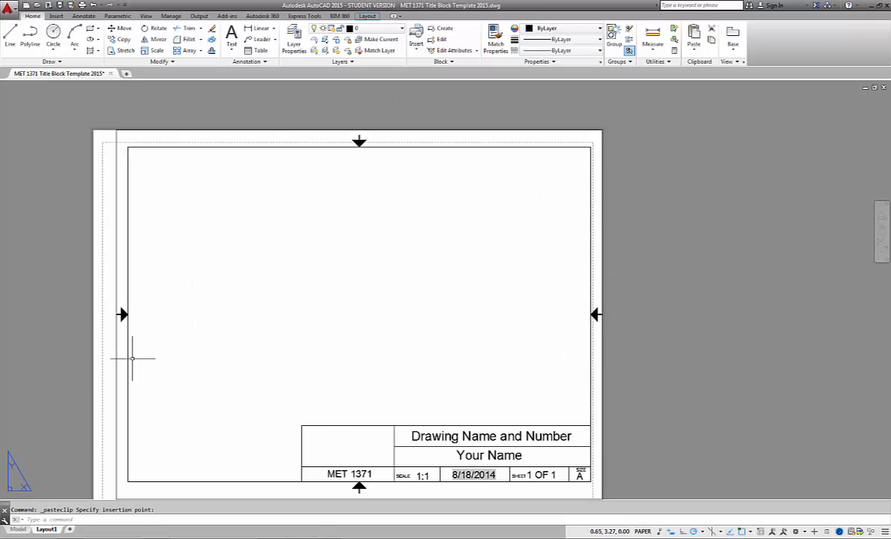
scroll(291, 325, down, 2)
scroll(167, 458, up, 4)
scroll(167, 458, up, 4)
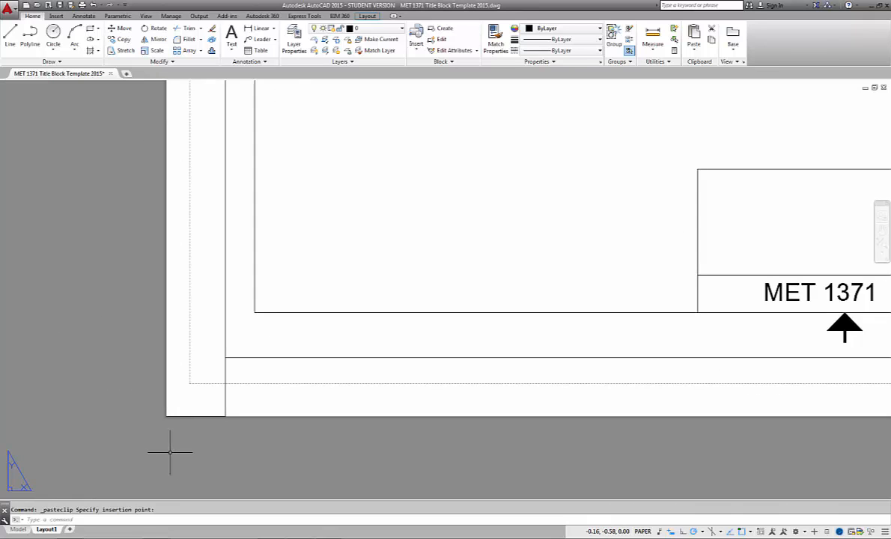
click(257, 328)
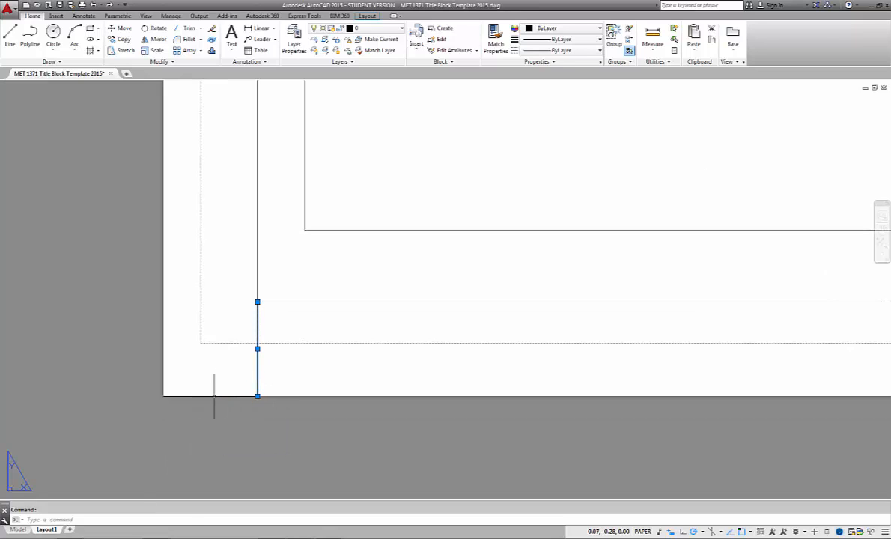
click(211, 395)
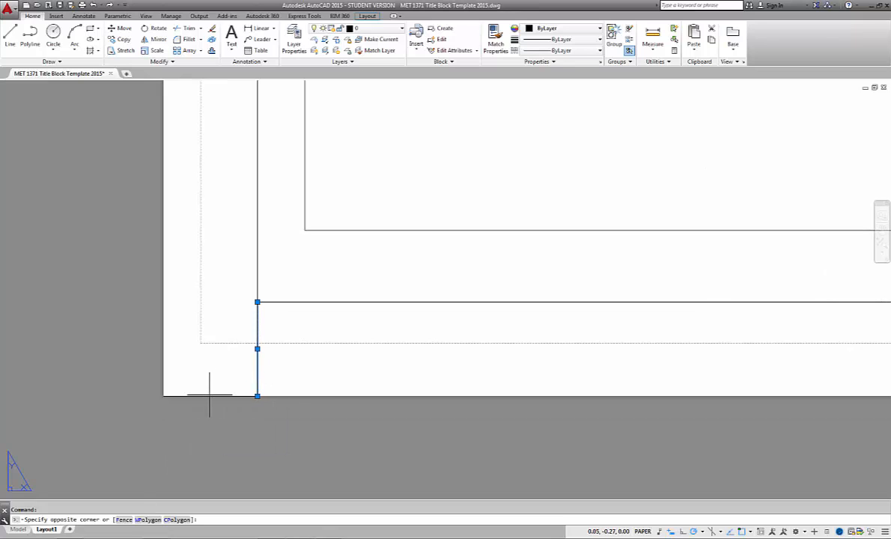
click(167, 405)
key(Escape)
click(251, 372)
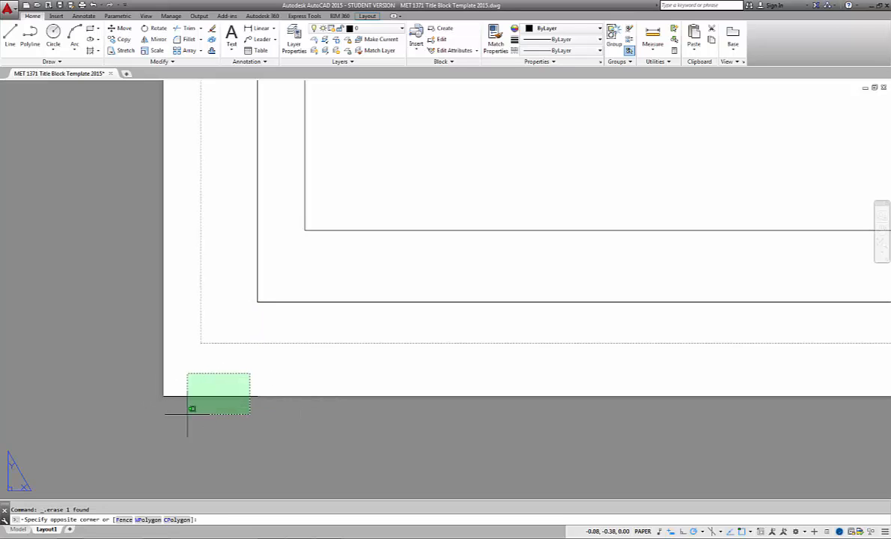
click(184, 416)
key(Delete)
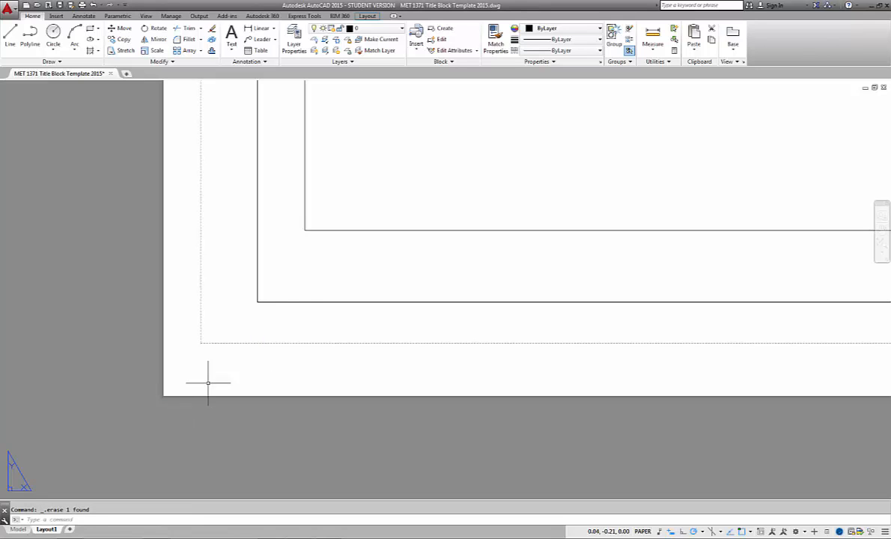
click(152, 41)
scroll(342, 278, down, 5)
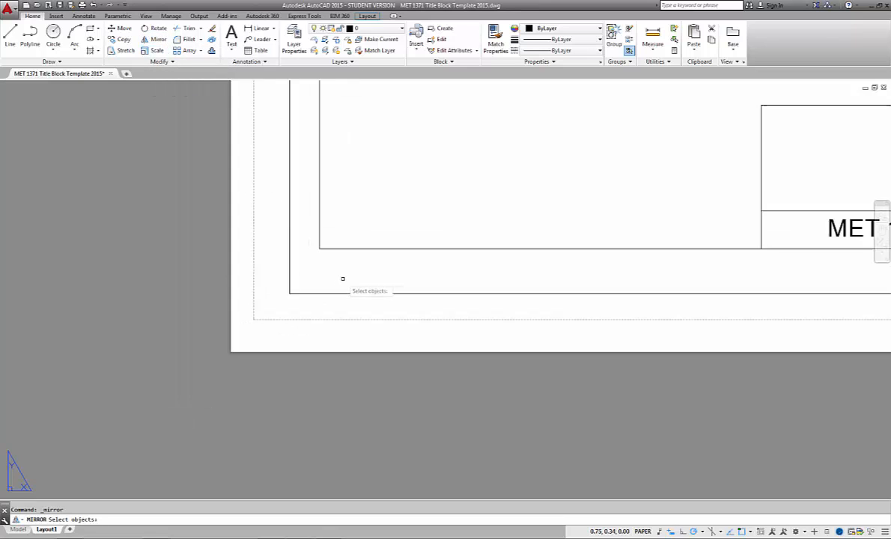
scroll(342, 278, up, 3)
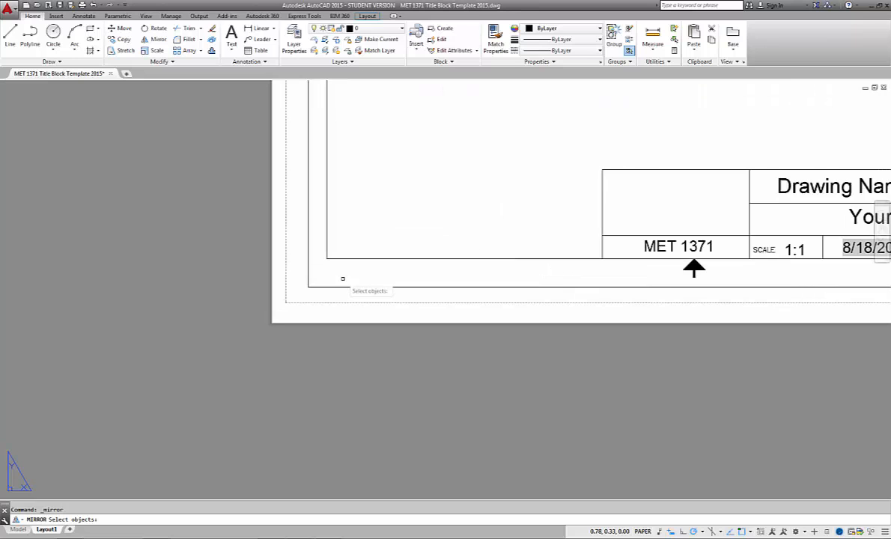
scroll(403, 232, down, 2)
middle_drag(403, 232, 240, 461)
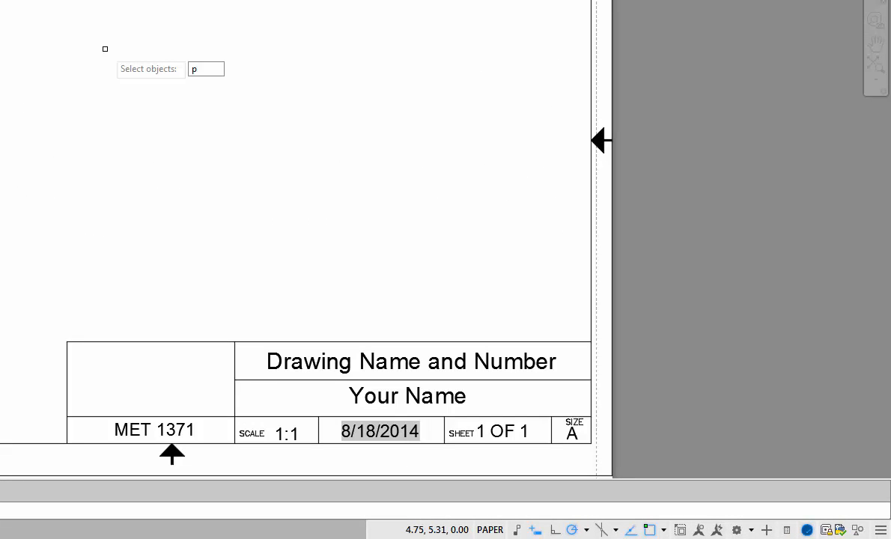
key(Return)
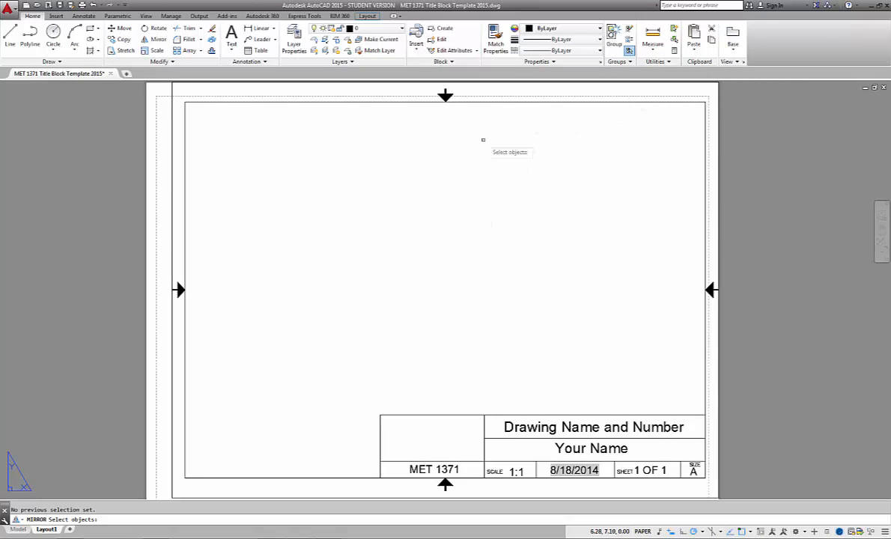
scroll(419, 166, down, 1)
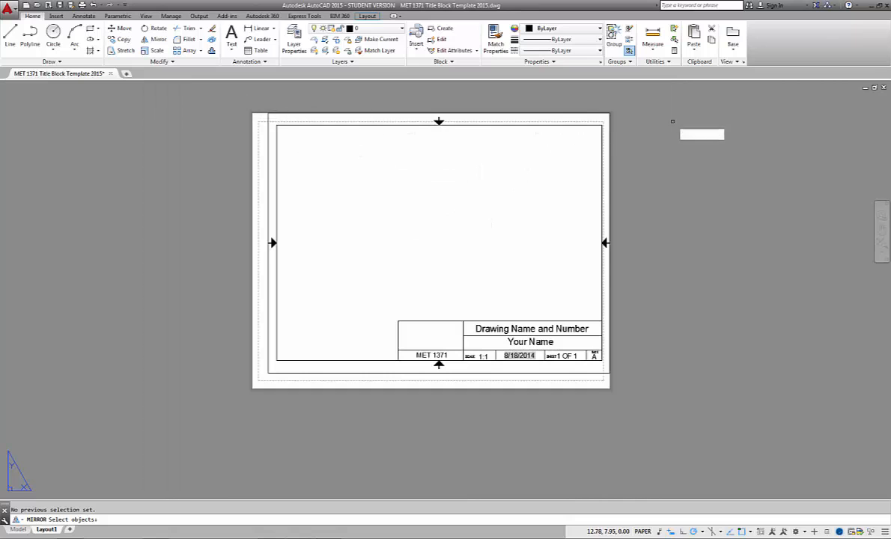
mouse_move(633, 101)
mouse_down()
mouse_move(434, 217)
mouse_move(255, 139)
mouse_move(239, 90)
mouse_move(243, 105)
mouse_up()
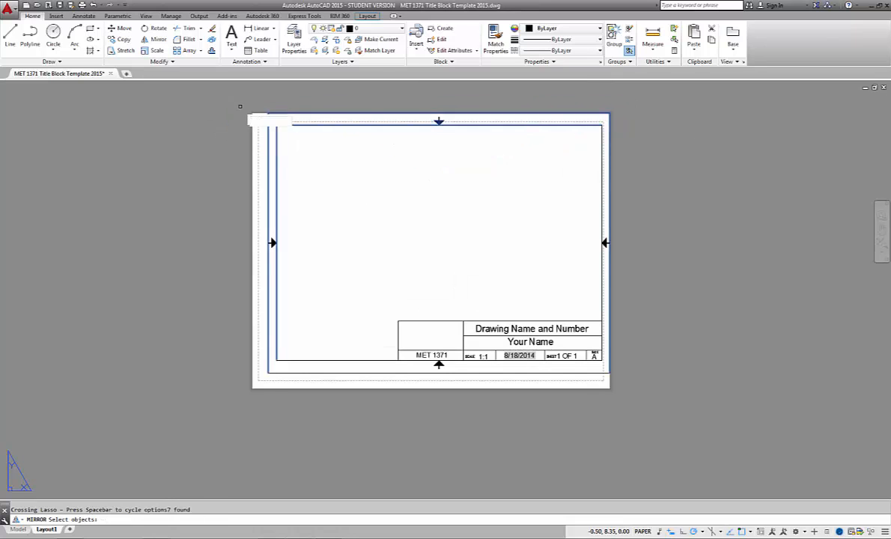
click(636, 98)
click(194, 398)
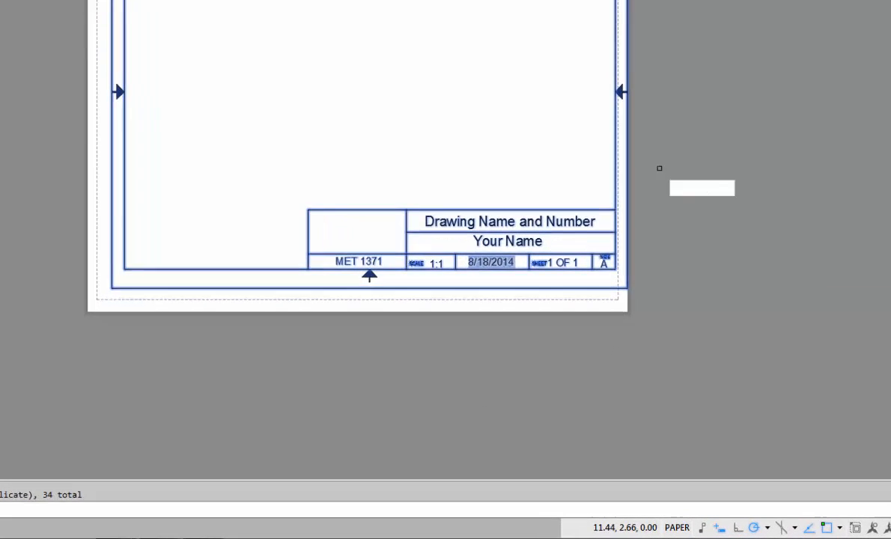
key(Return)
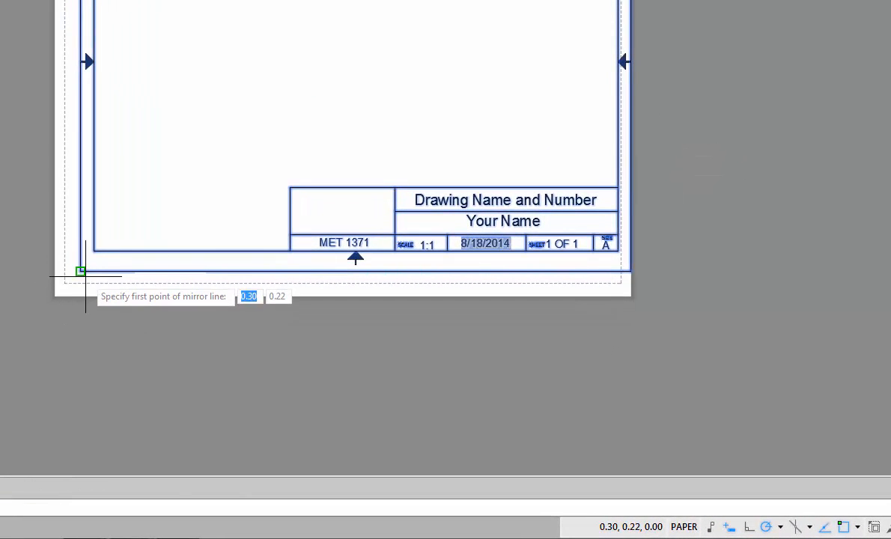
click(80, 271)
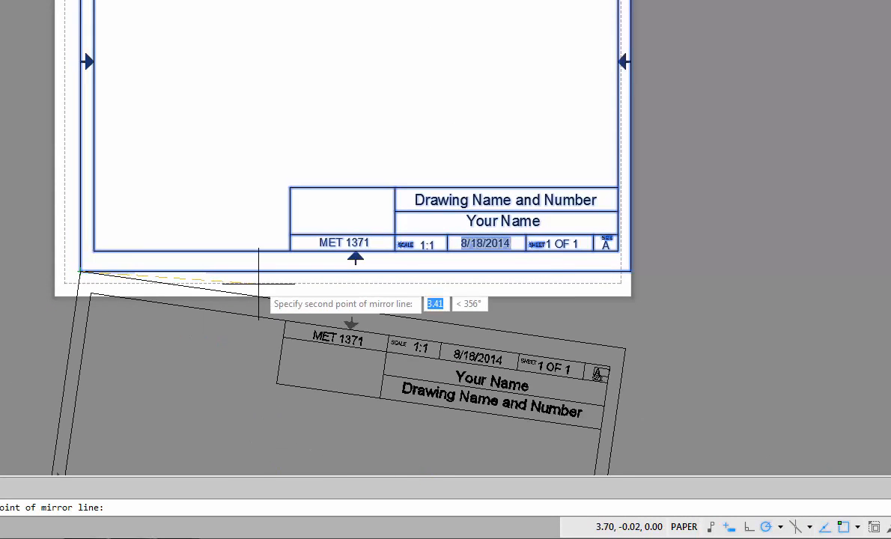
key(Escape)
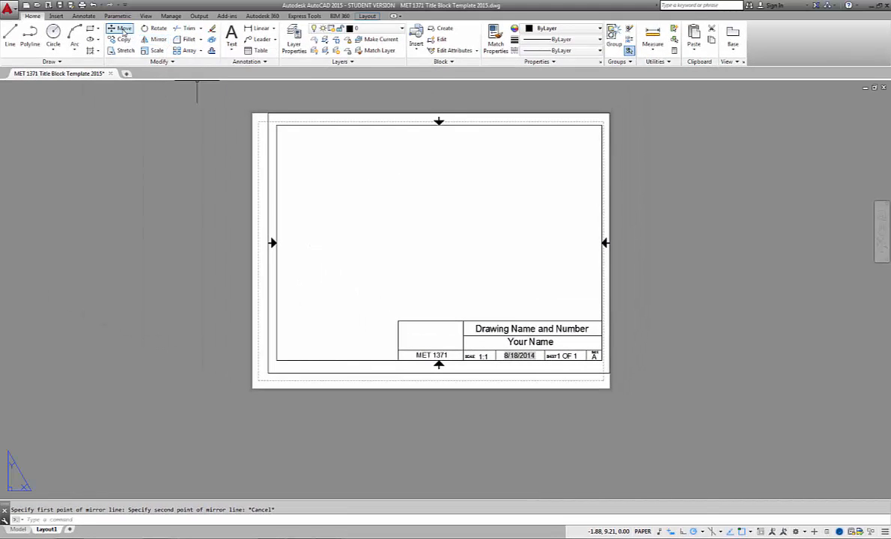
- Move the whole border and title block from the outer border's lower-left corner to absolute coordinates -.25,-.25
click(122, 28)
click(652, 104)
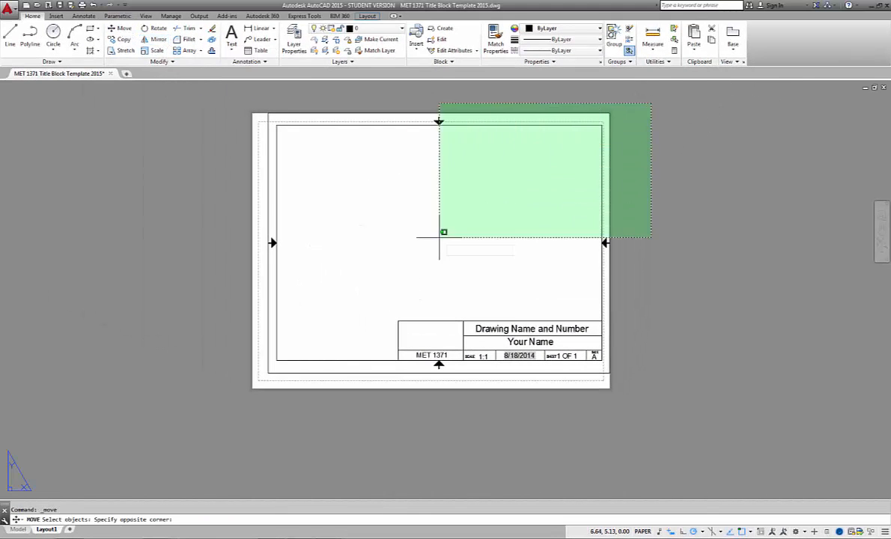
click(185, 408)
key(Return)
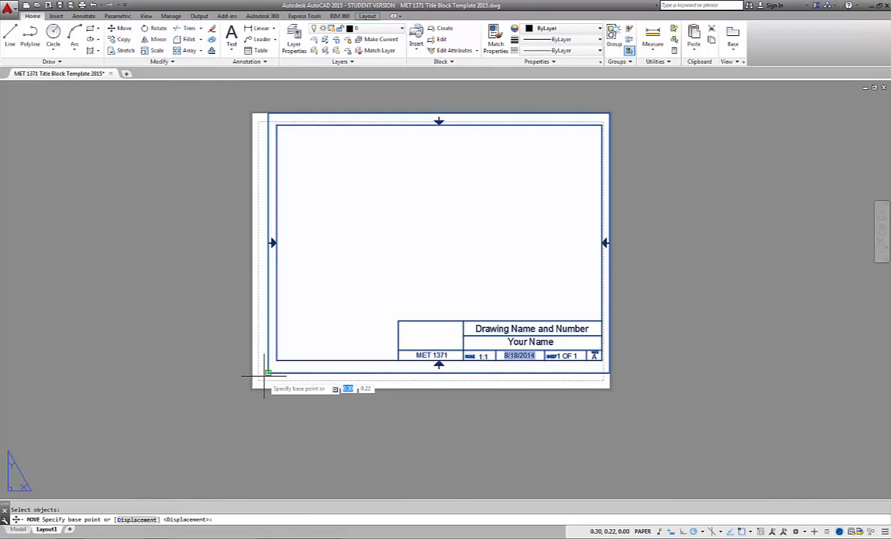
click(268, 372)
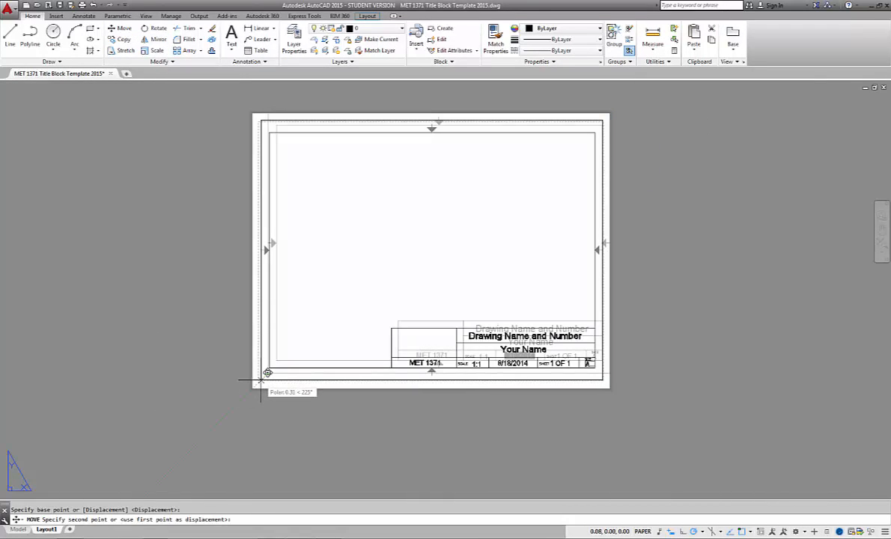
scroll(268, 373, up, 5)
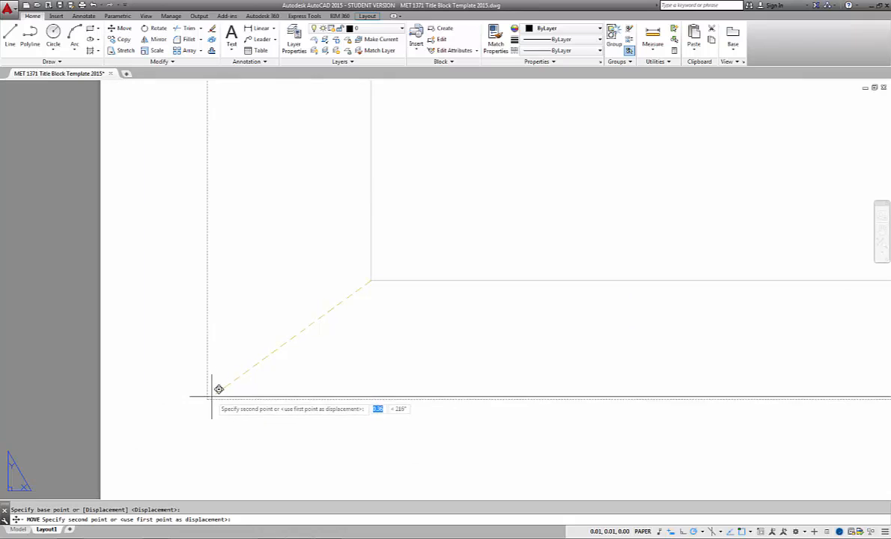
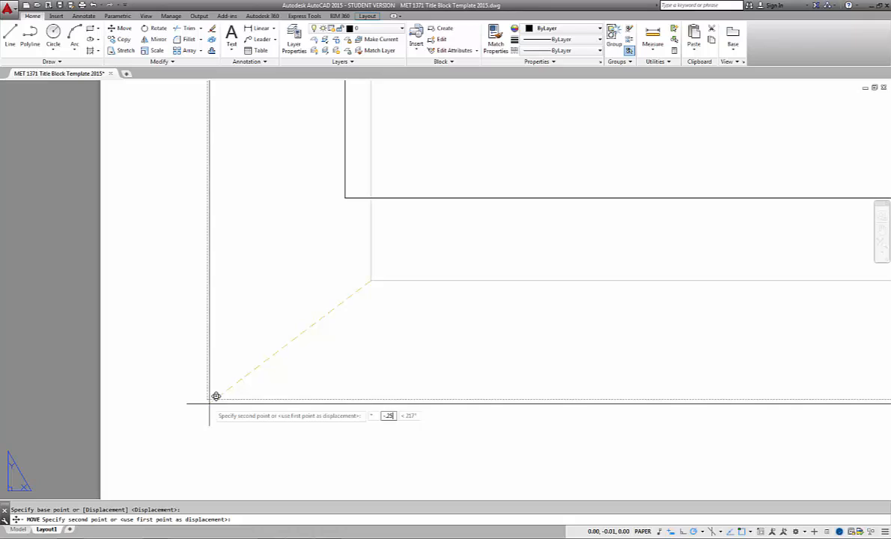
text(,)
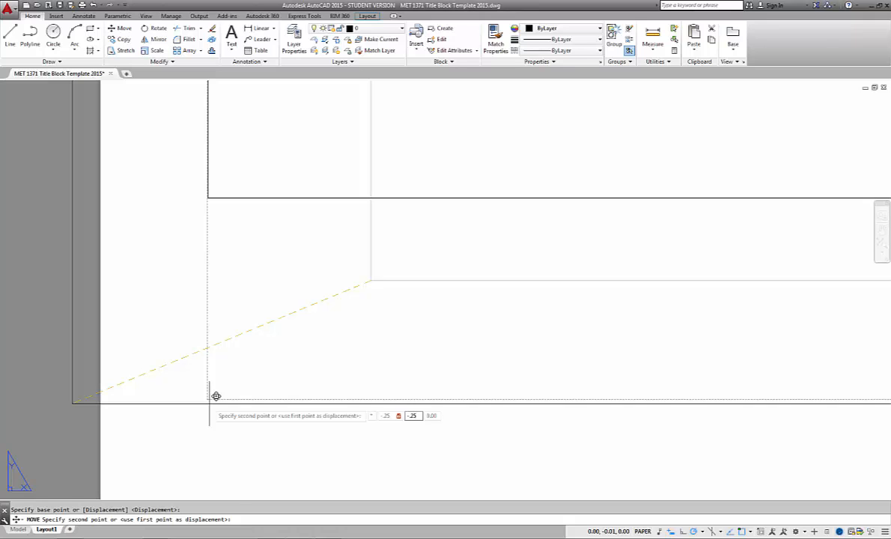
key(Return)
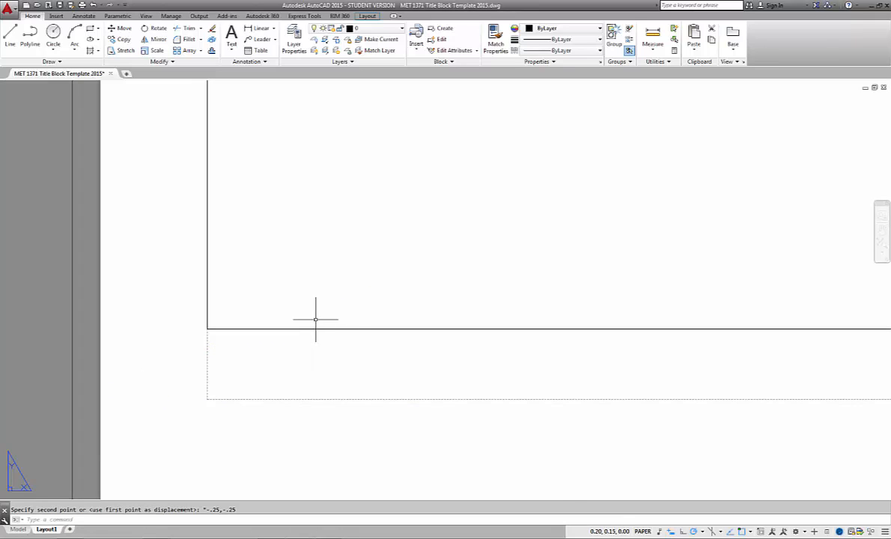
- Examine how the border and title block sit against the paper edges and the dashed printable area of Layout1
scroll(329, 337, down, 3)
scroll(374, 352, down, 1)
scroll(386, 351, down, 4)
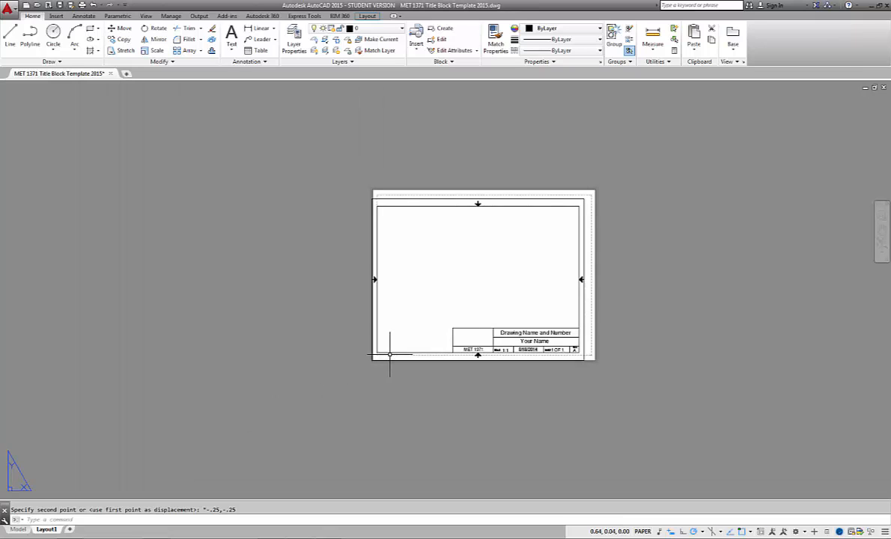
click(92, 6)
scroll(236, 110, down, 8)
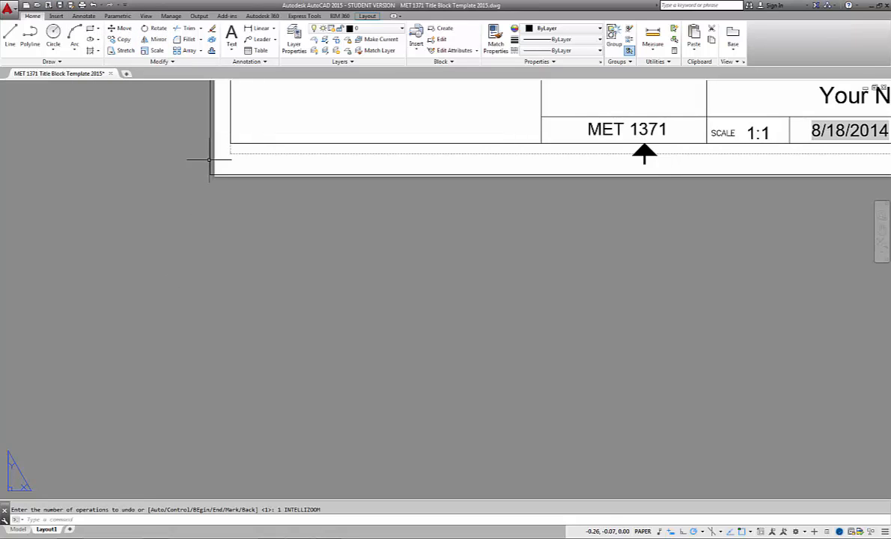
scroll(209, 160, up, 2)
scroll(303, 194, down, 3)
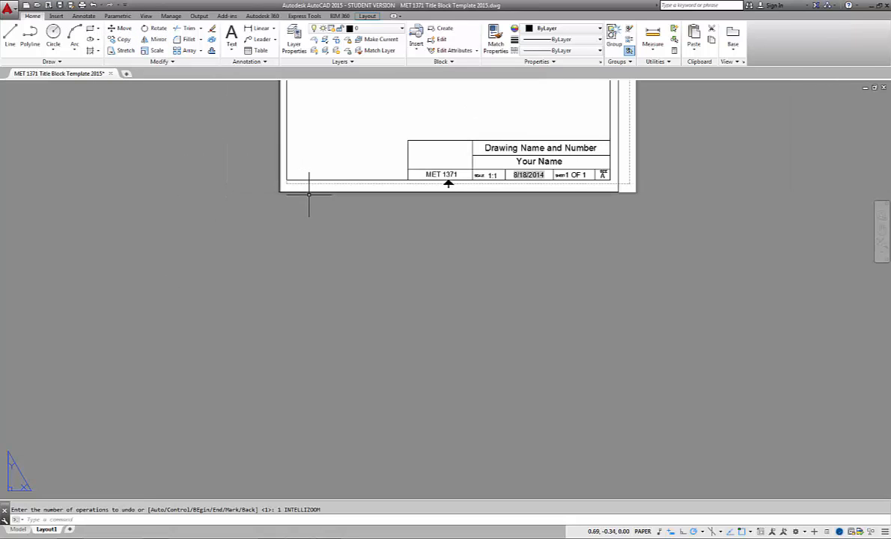
scroll(309, 194, down, 2)
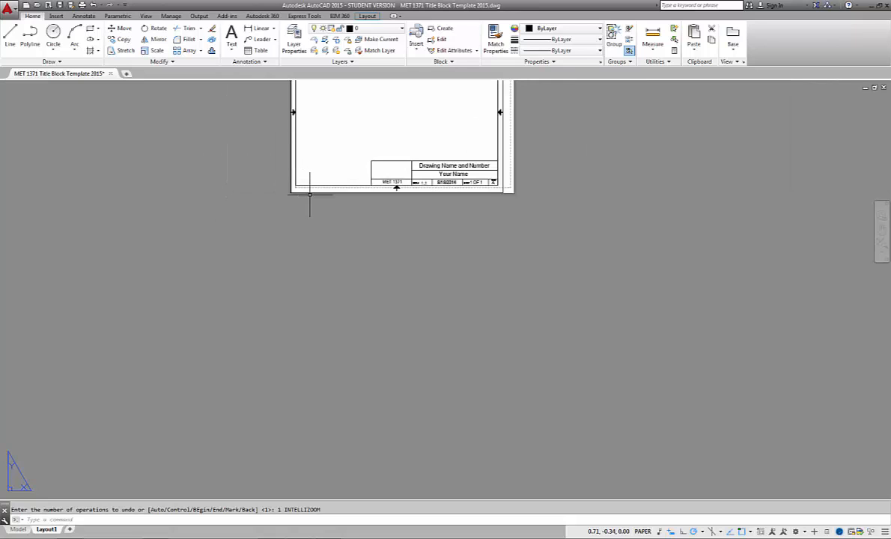
middle_drag(364, 145, 356, 284)
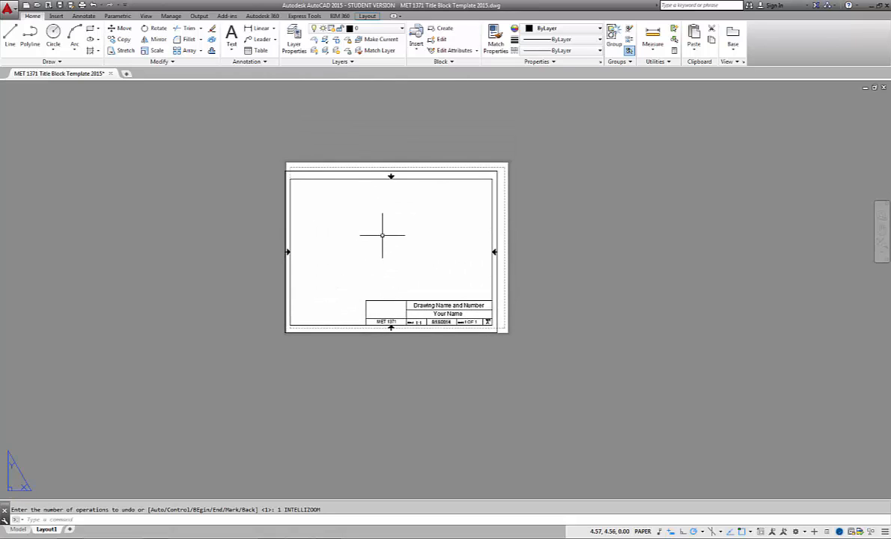
scroll(383, 235, up, 2)
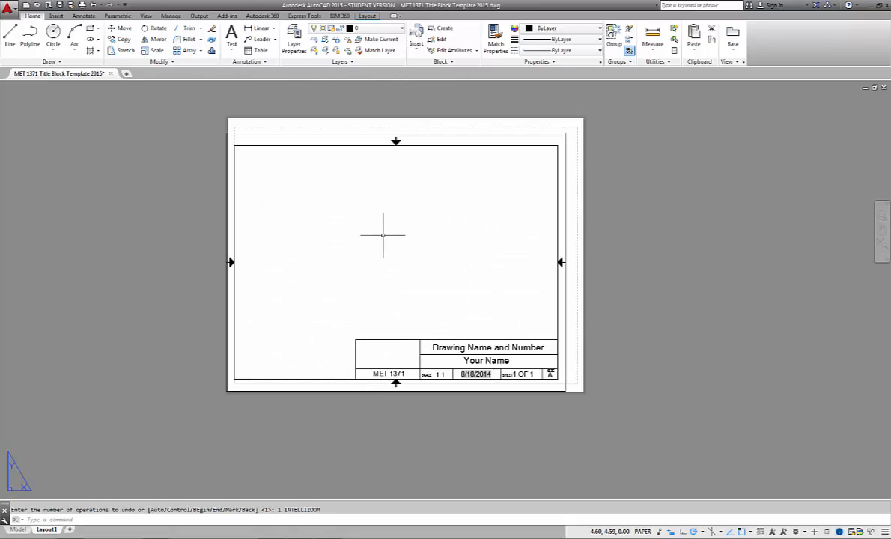
- Select the entire border and title block on Layout1 for another move
click(120, 27)
click(594, 109)
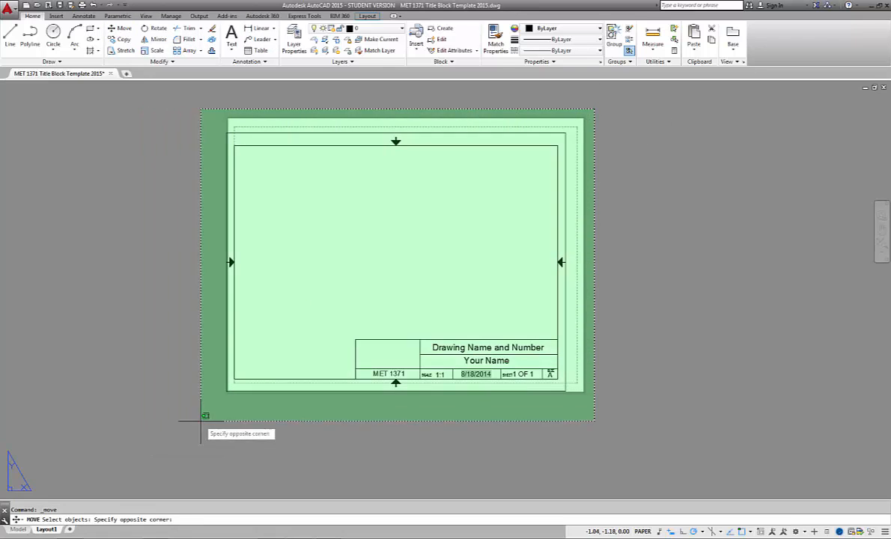
- Move the entire title block about 0.34 units at 30° so its outer lower-left corner sits near the printable area's corner
click(205, 408)
key(Return)
click(226, 390)
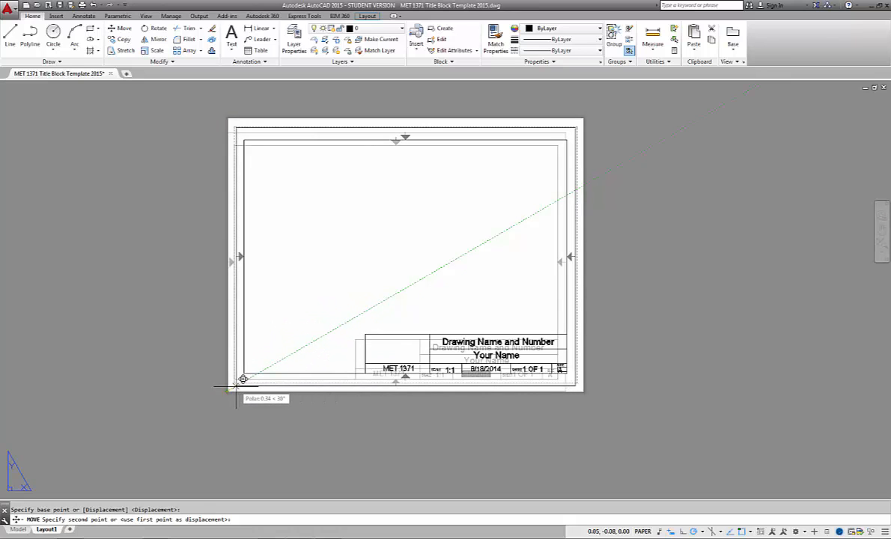
click(237, 388)
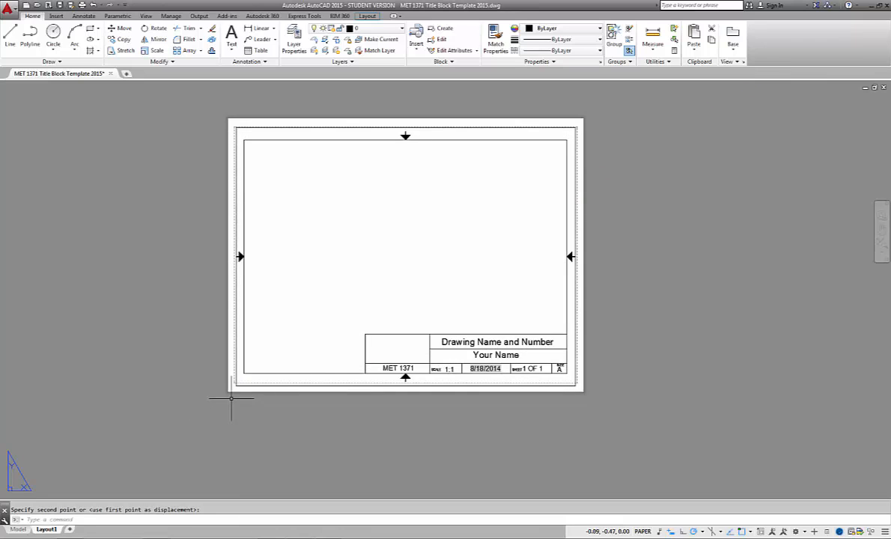
scroll(232, 399, up, 5)
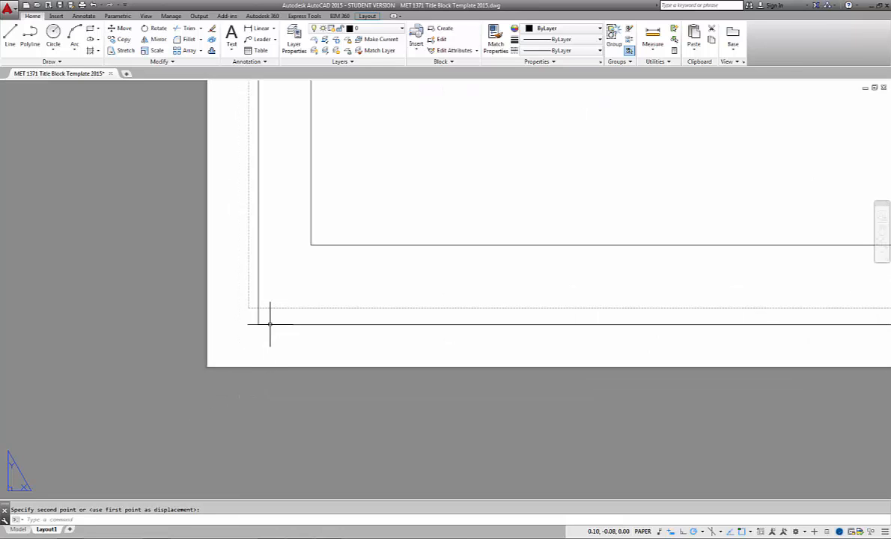
scroll(327, 332, down, 3)
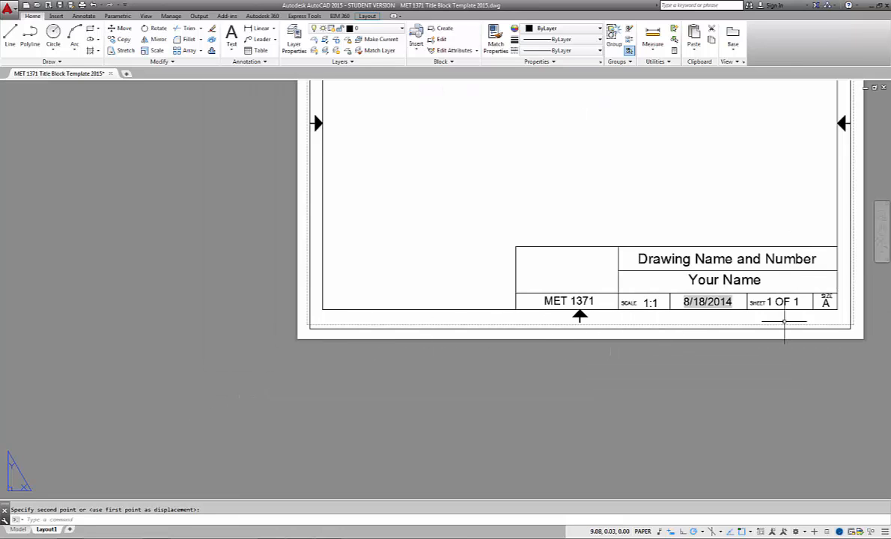
- Shift the bottom outer border line up onto the dashed printable-area boundary using its midpoint grip
click(708, 329)
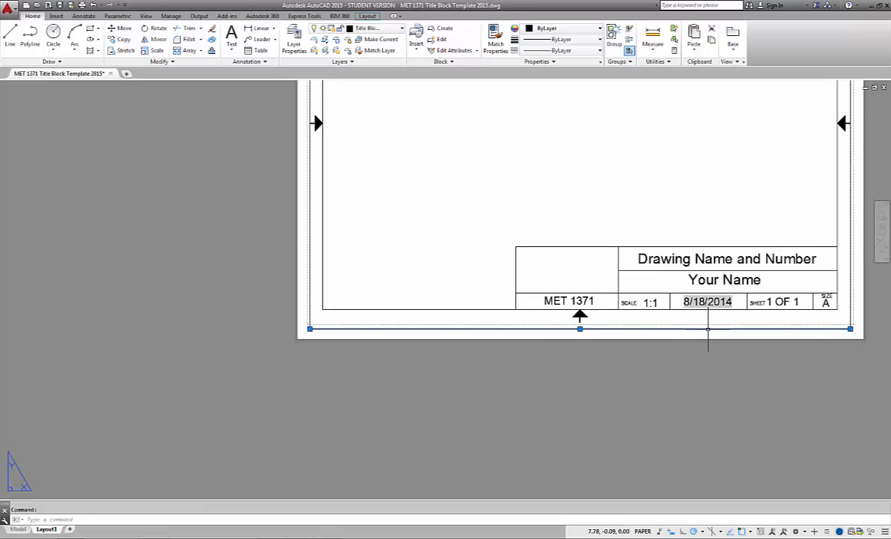
scroll(580, 328, up, 6)
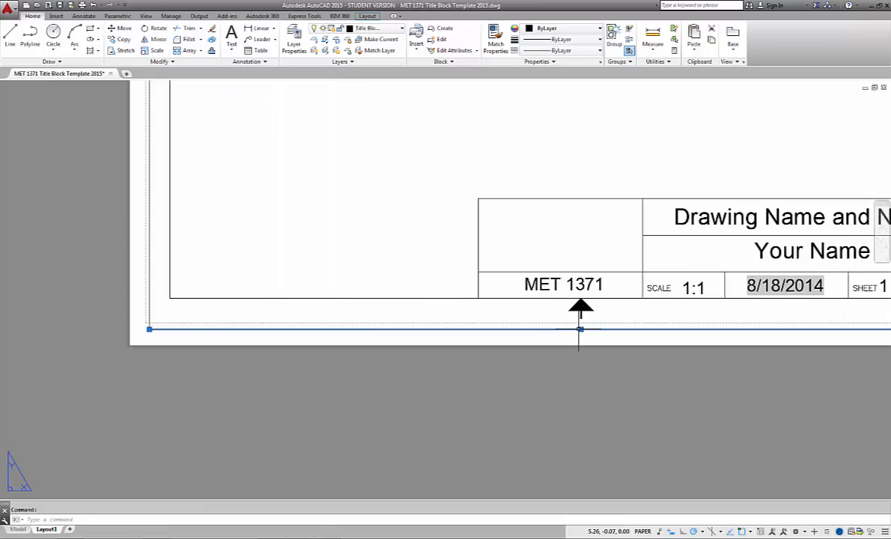
click(586, 332)
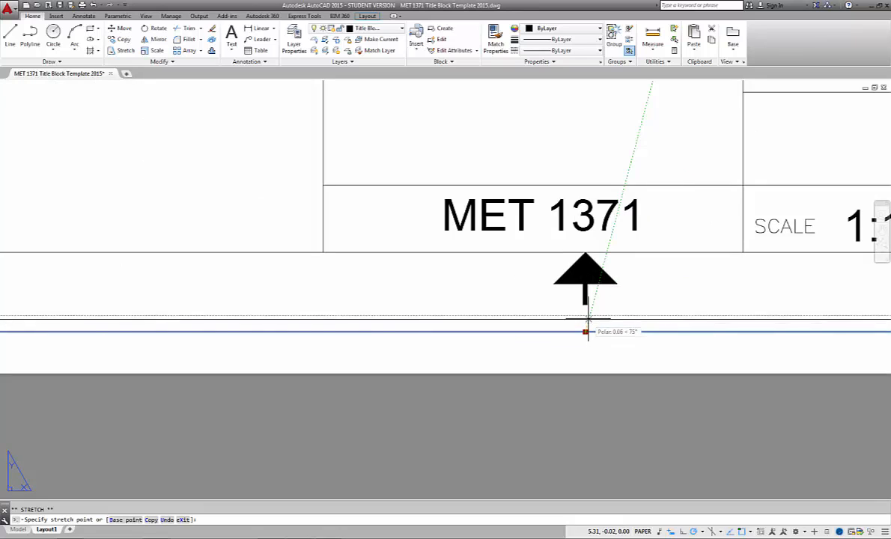
click(590, 315)
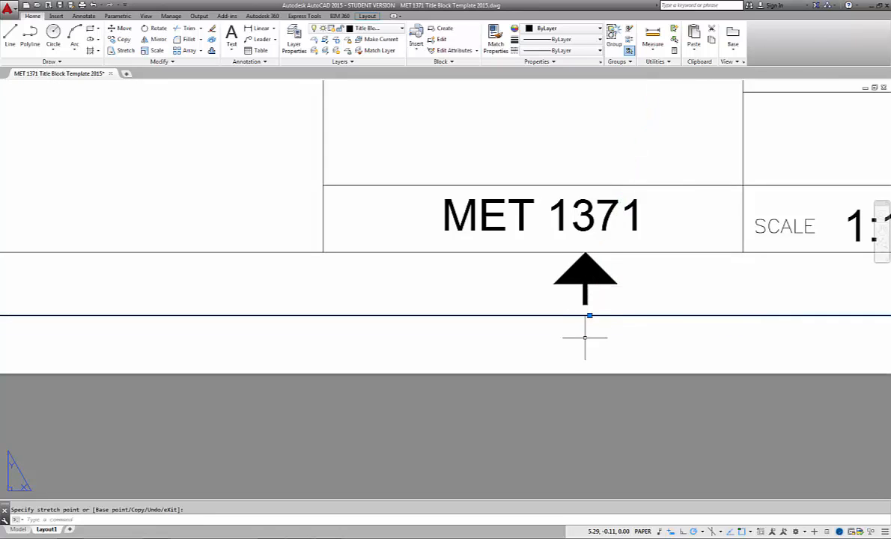
- Shift the top outer border line straight down about 0.08 units, towards the top centering arrow, using its midpoint grip
scroll(585, 337, down, 5)
scroll(577, 150, down, 6)
scroll(588, 150, up, 8)
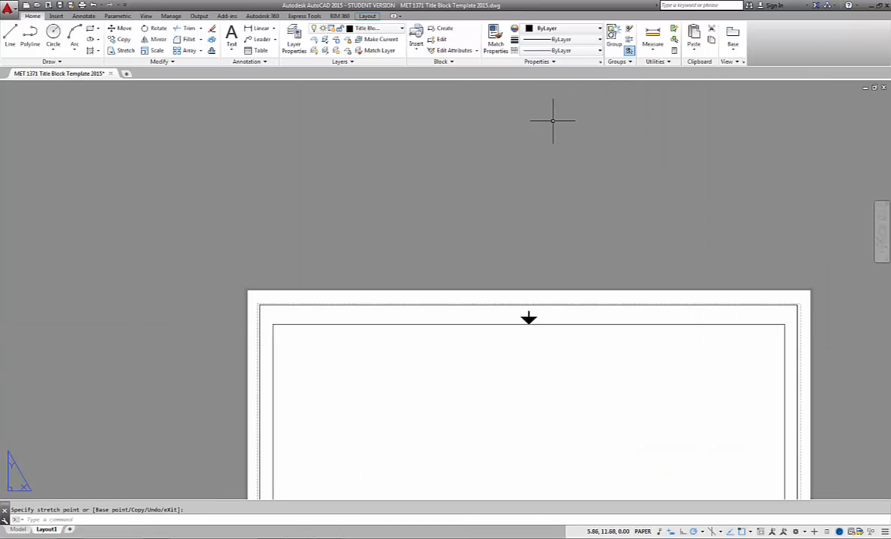
click(544, 322)
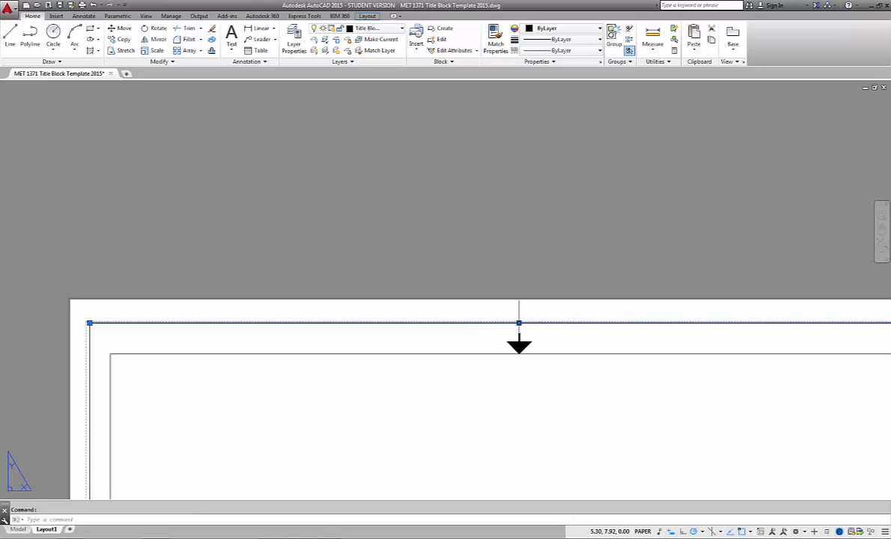
click(520, 322)
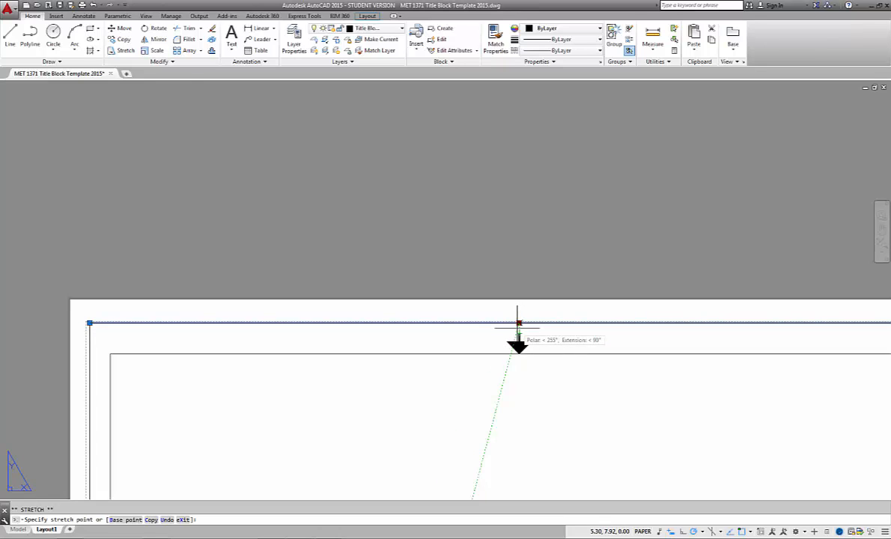
scroll(519, 322, up, 2)
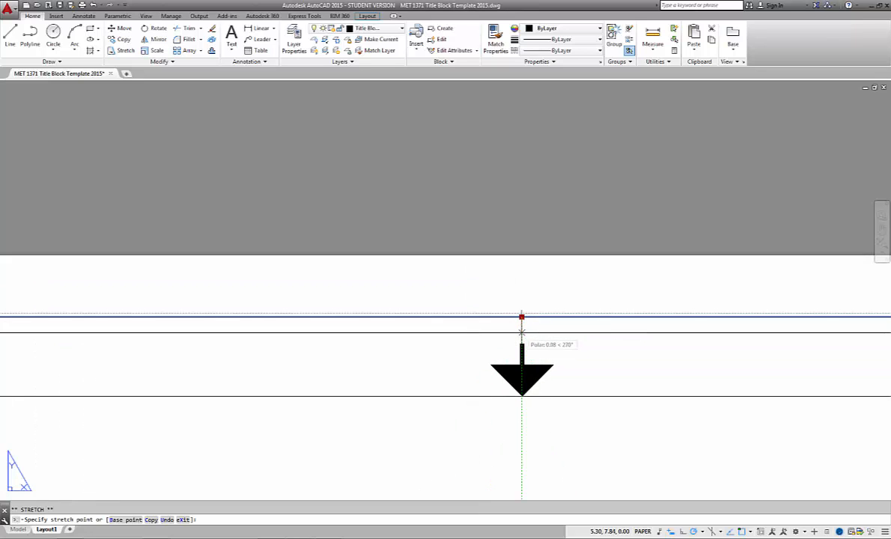
scroll(522, 322, down, 6)
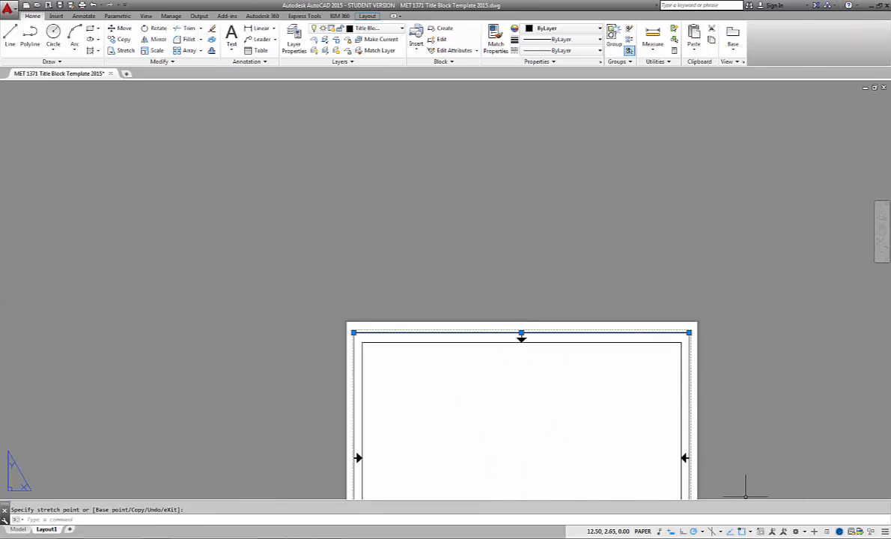
- Examine the outer border's edges and corners against the dashed printable-area boundary, including the overshooting line ends
scroll(740, 483, up, 4)
scroll(609, 380, down, 4)
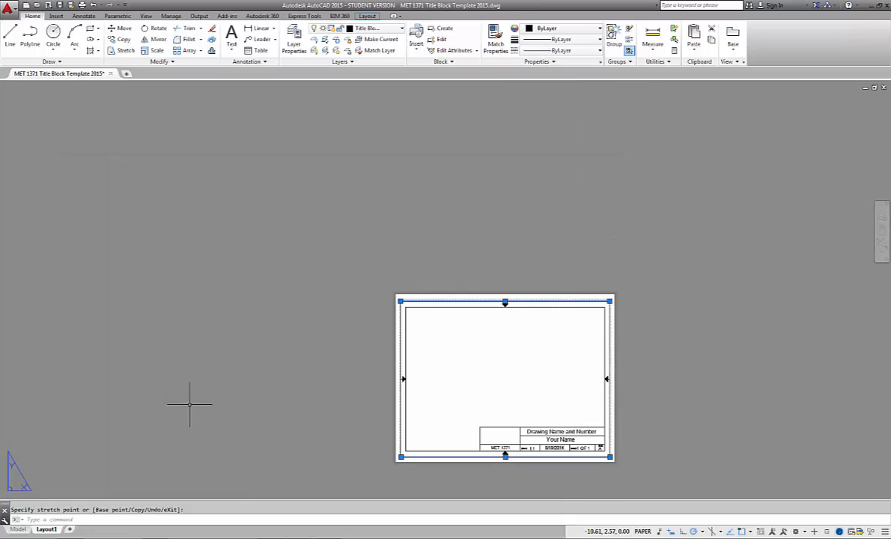
scroll(641, 368, up, 2)
scroll(487, 362, up, 6)
scroll(603, 376, down, 6)
scroll(603, 376, down, 2)
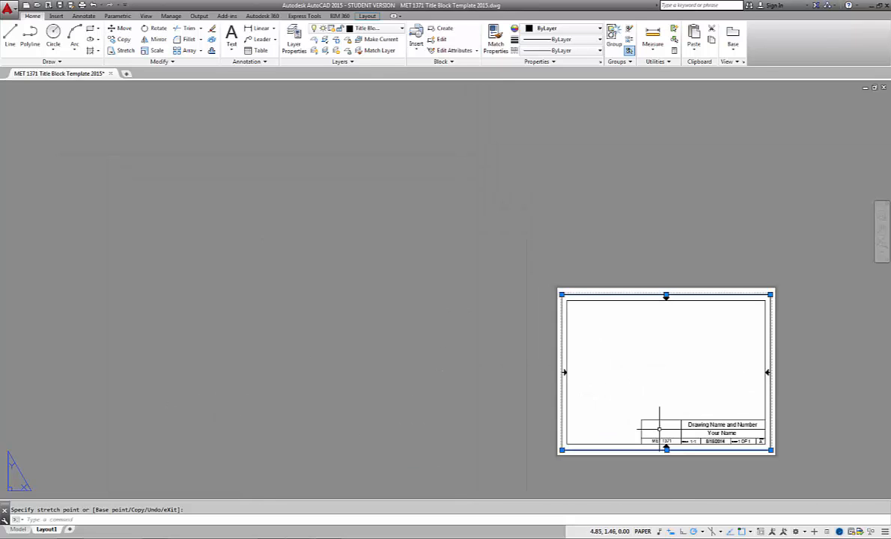
scroll(675, 470, up, 7)
scroll(579, 425, down, 4)
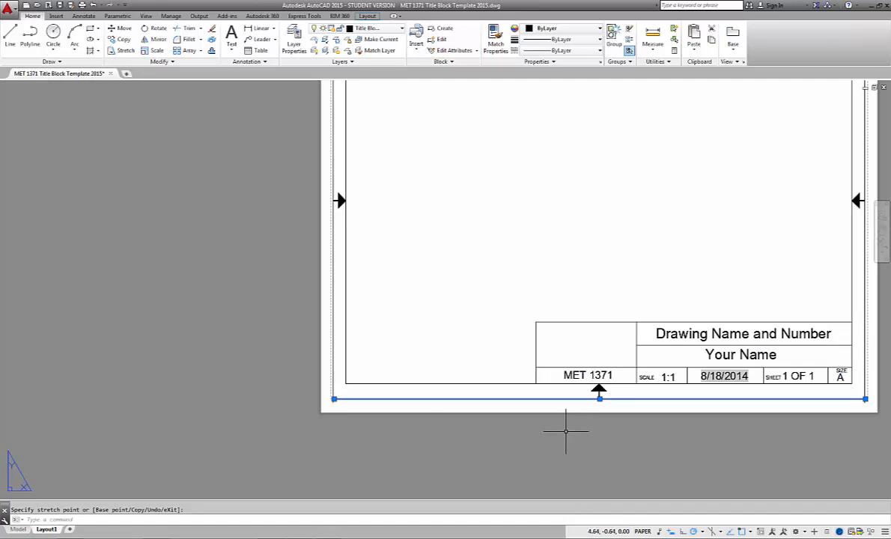
scroll(595, 300, down, 2)
scroll(587, 372, up, 4)
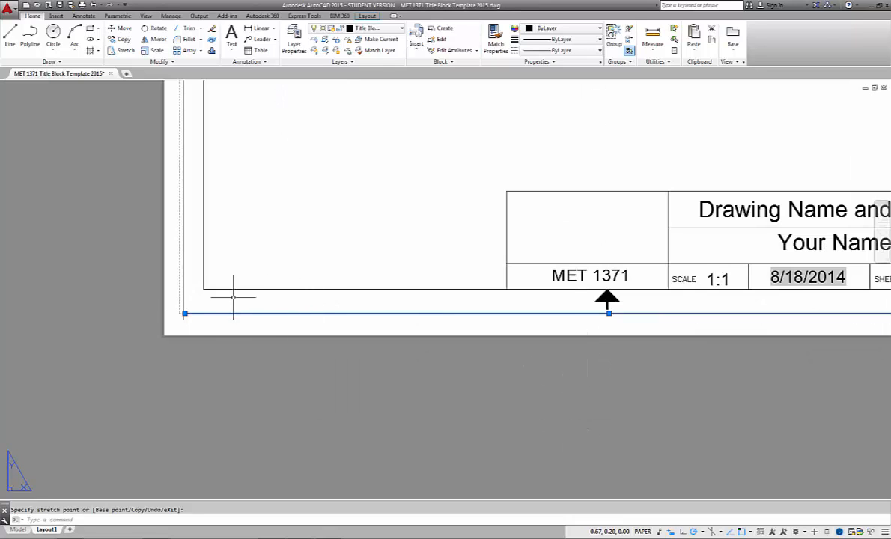
scroll(474, 292, down, 4)
scroll(708, 270, up, 5)
scroll(669, 286, up, 2)
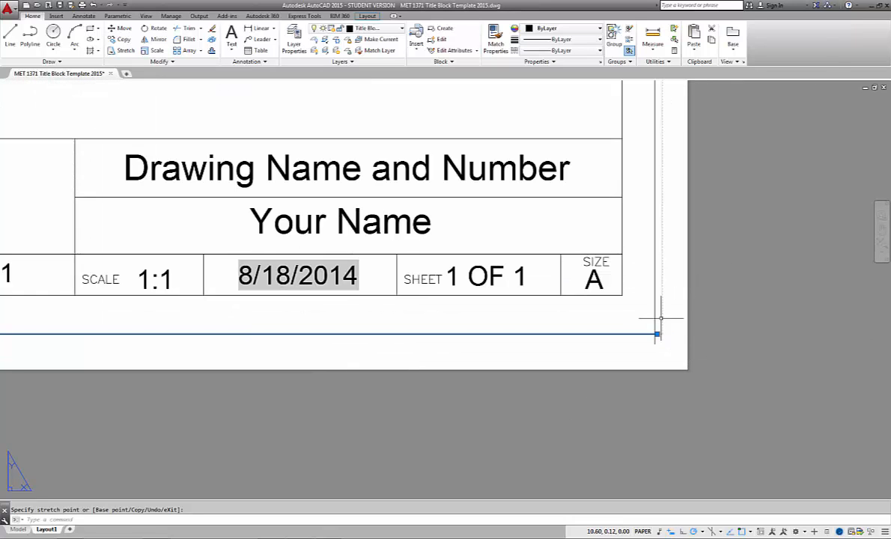
scroll(410, 317, down, 3)
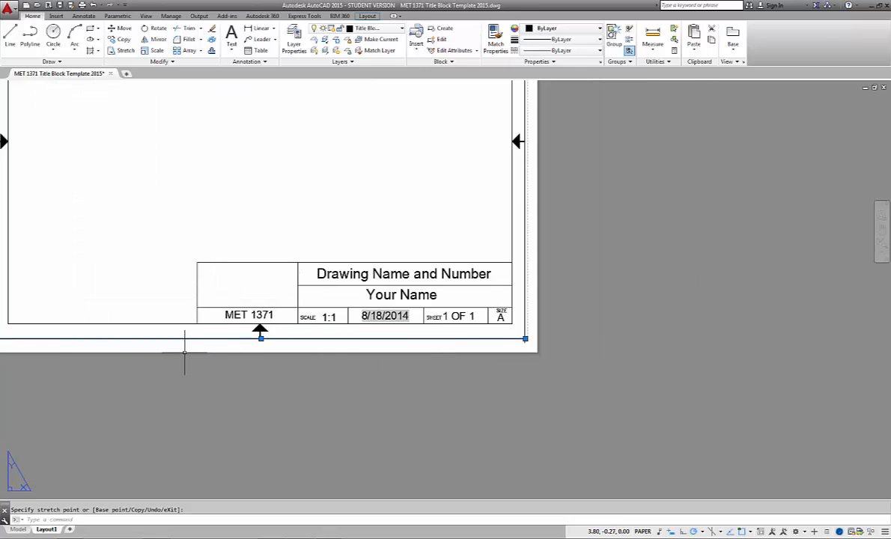
scroll(172, 330, down, 3)
scroll(85, 344, up, 6)
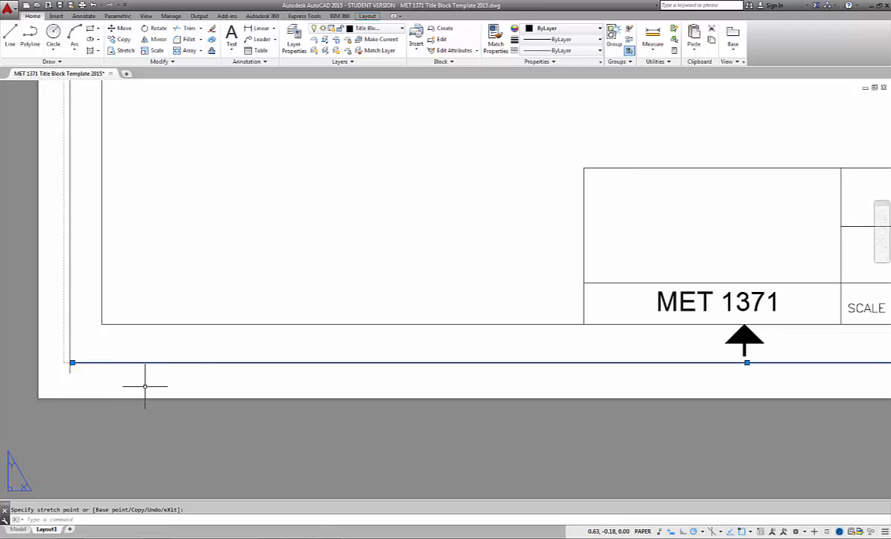
scroll(673, 350, down, 6)
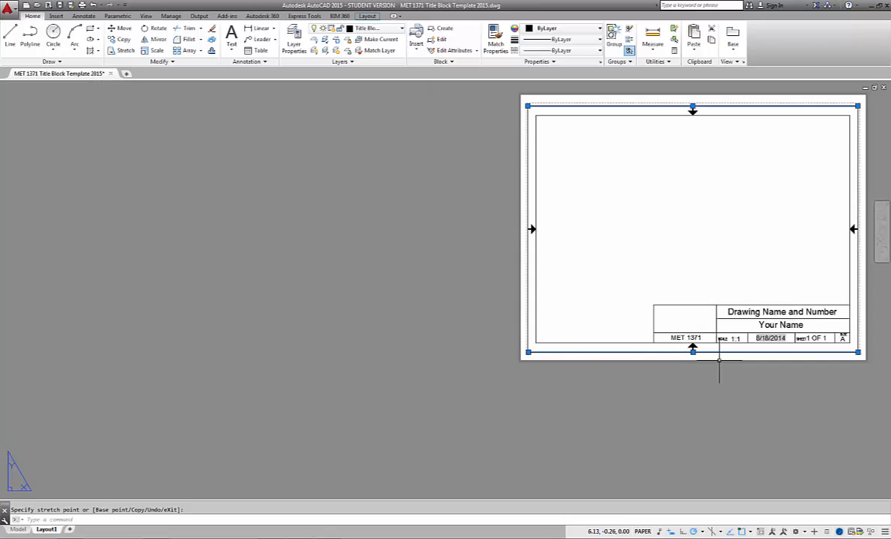
- Move the bottom outer border line's midpoint to the tail end of the bottom centering arrow and clear the selection
scroll(717, 356, up, 4)
scroll(717, 360, up, 2)
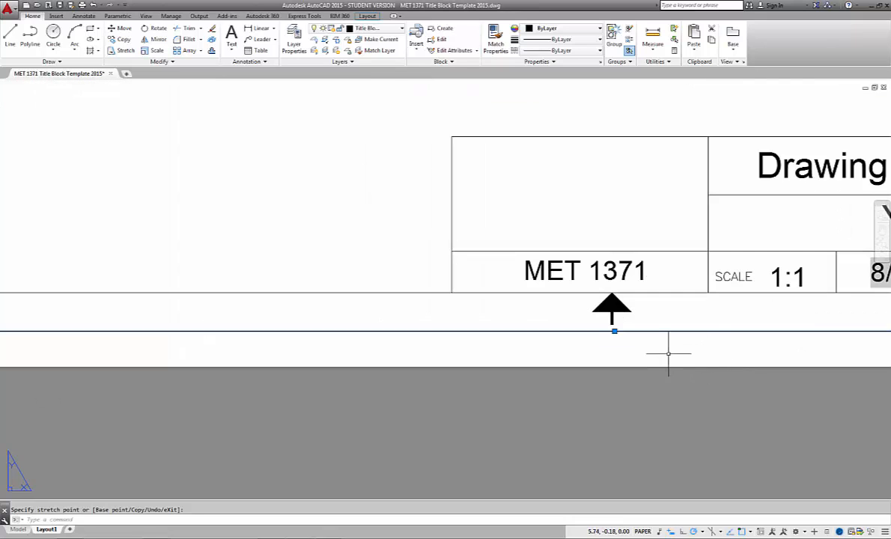
click(615, 331)
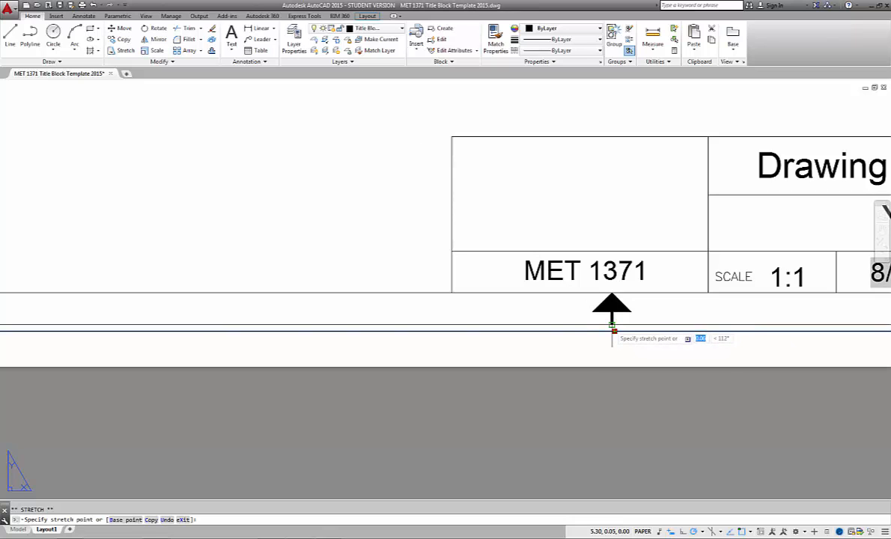
click(612, 327)
scroll(619, 369, down, 5)
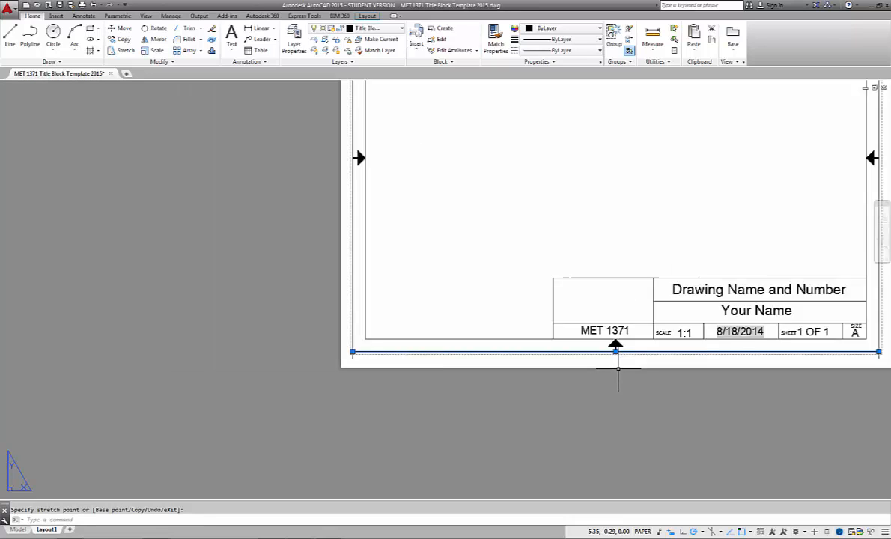
scroll(607, 81, up, 8)
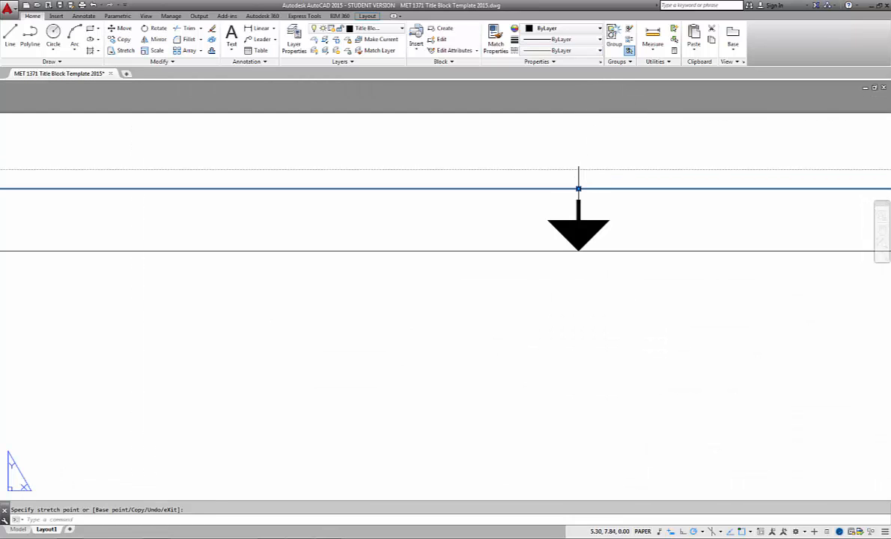
scroll(580, 201, down, 2)
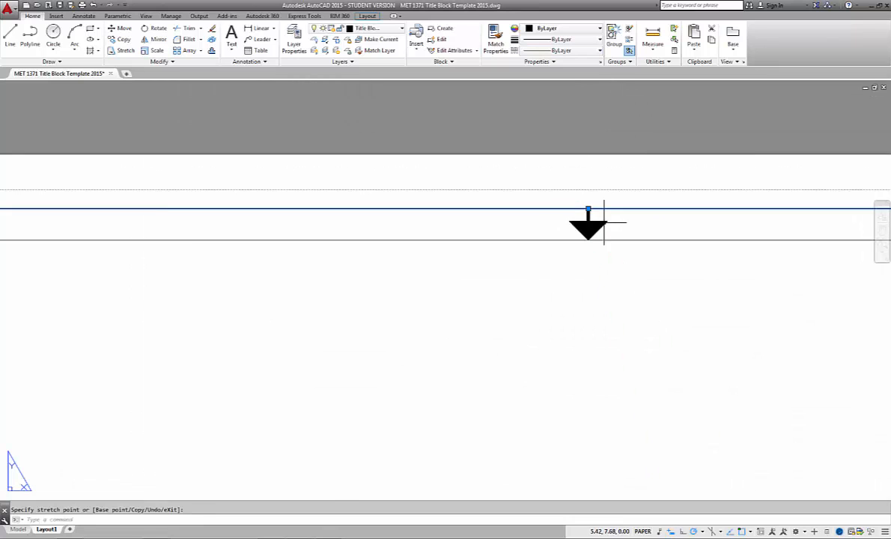
scroll(603, 225, down, 6)
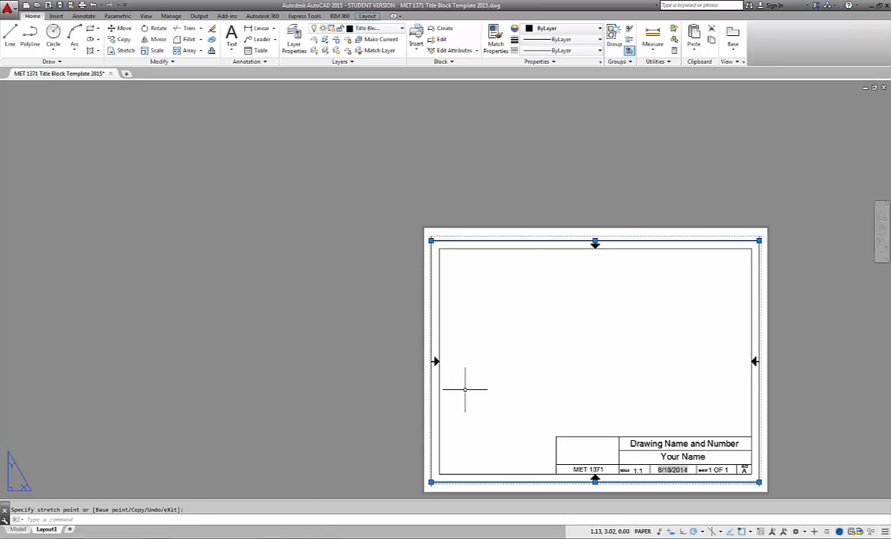
key(Escape)
- Fillet the top and left outer border lines into a sharp upper-left corner
scroll(412, 230, up, 4)
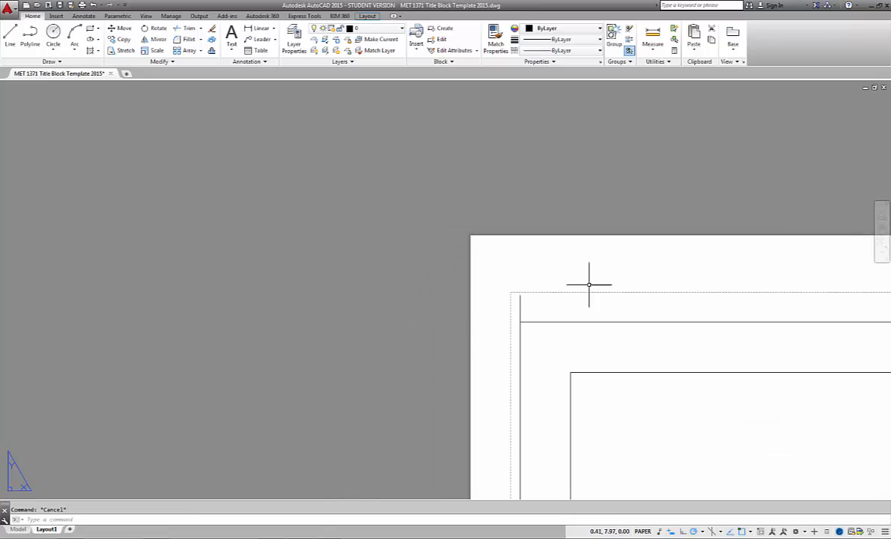
click(190, 41)
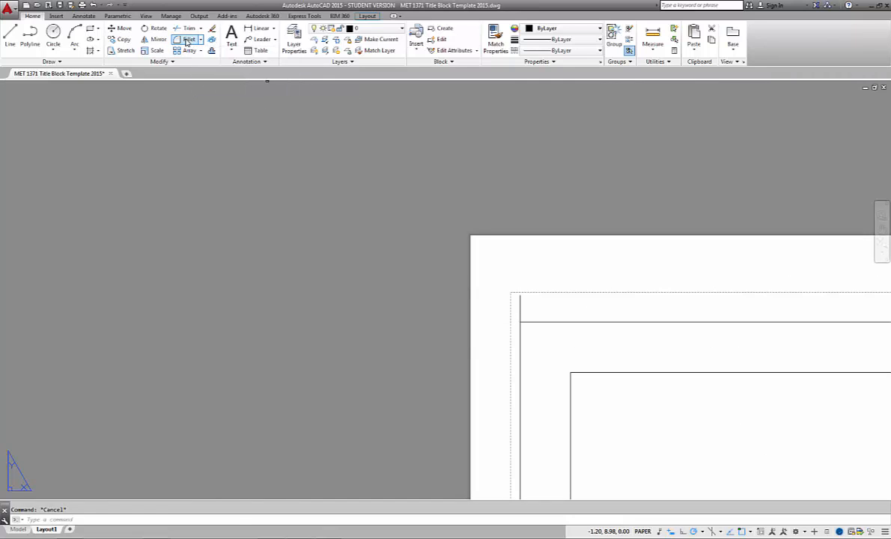
click(551, 322)
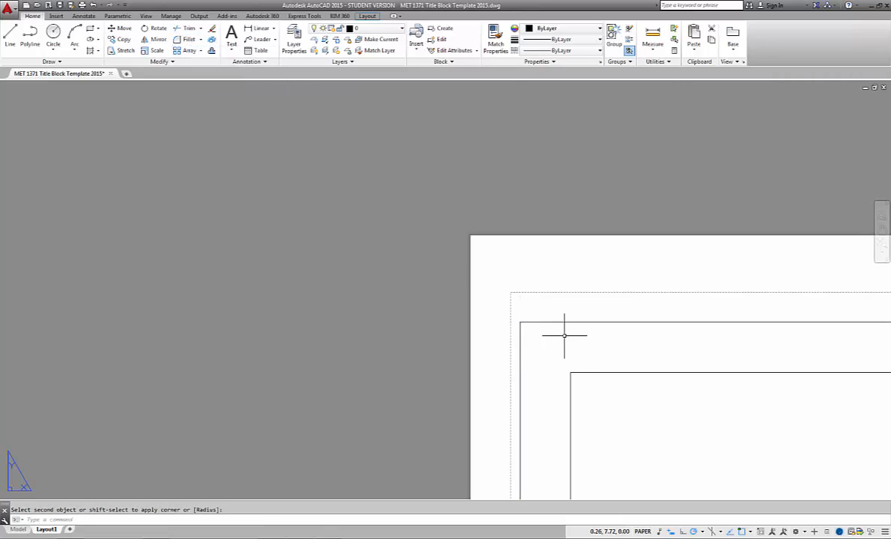
- Fillet the top and right outer border lines into a sharp upper-right corner
scroll(842, 346, down, 3)
scroll(742, 346, up, 4)
right_click(745, 285)
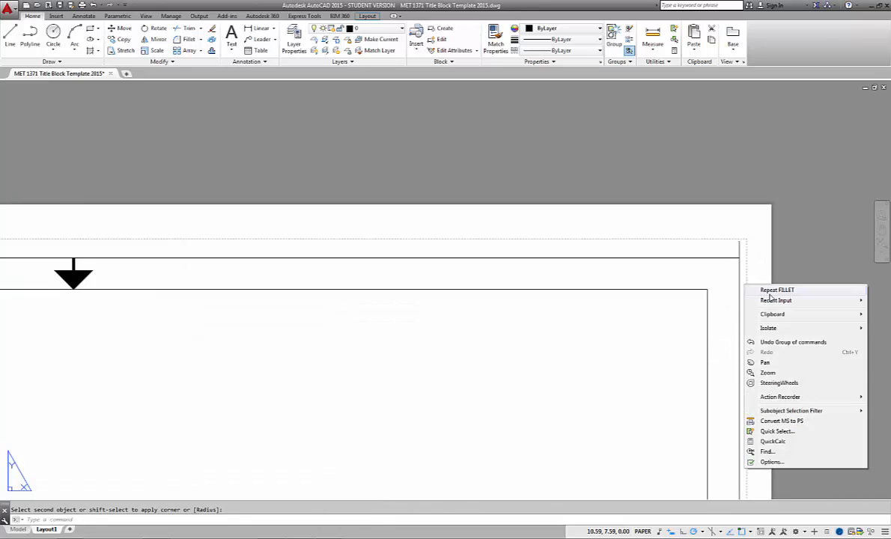
click(770, 292)
click(738, 274)
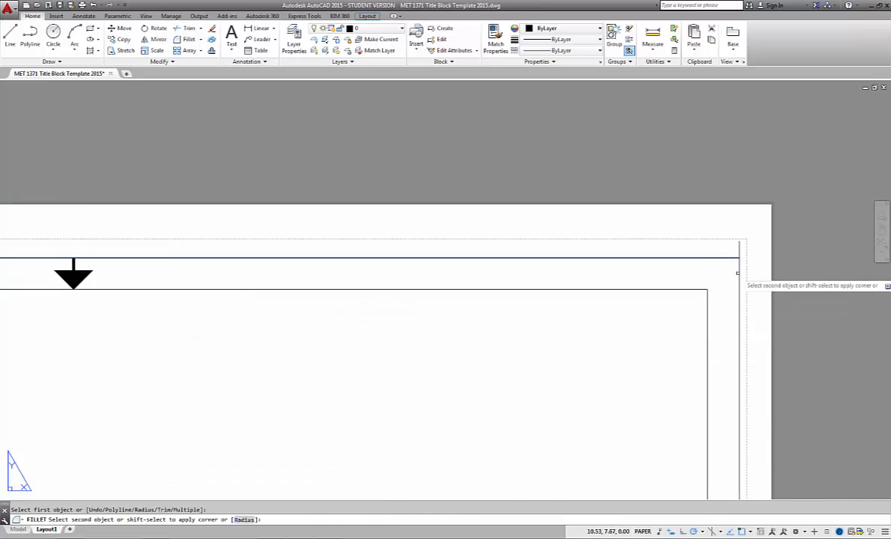
click(739, 274)
- Fillet the bottom and right outer border lines with radius 0.00 into a sharp lower-right corner
right_click(724, 287)
click(750, 293)
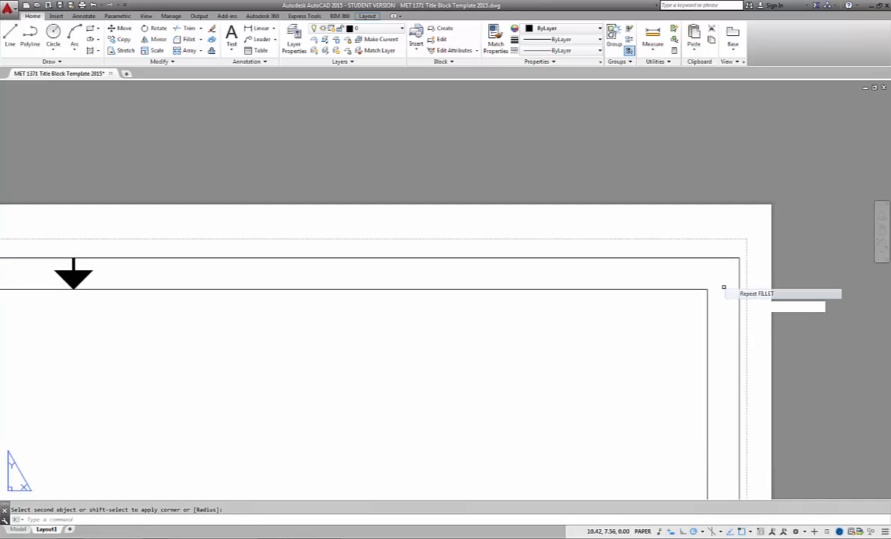
scroll(736, 360, down, 5)
scroll(704, 487, up, 8)
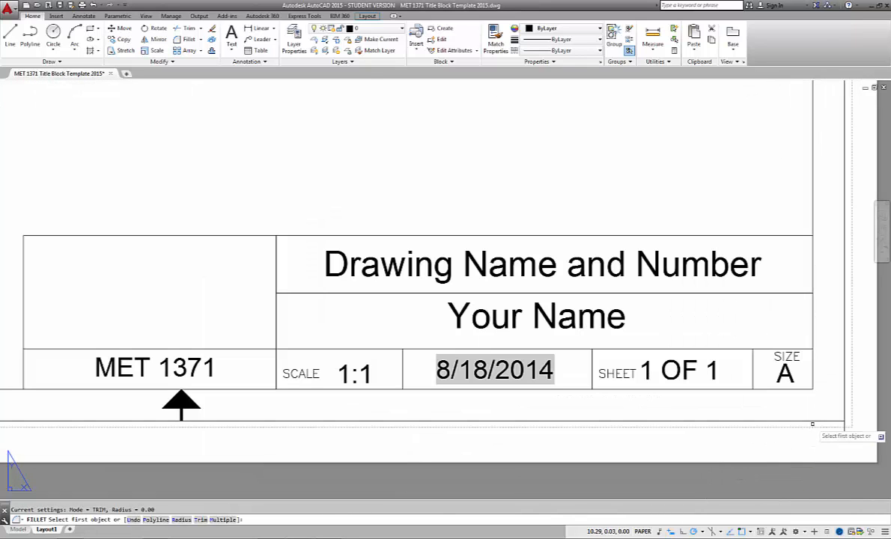
click(814, 422)
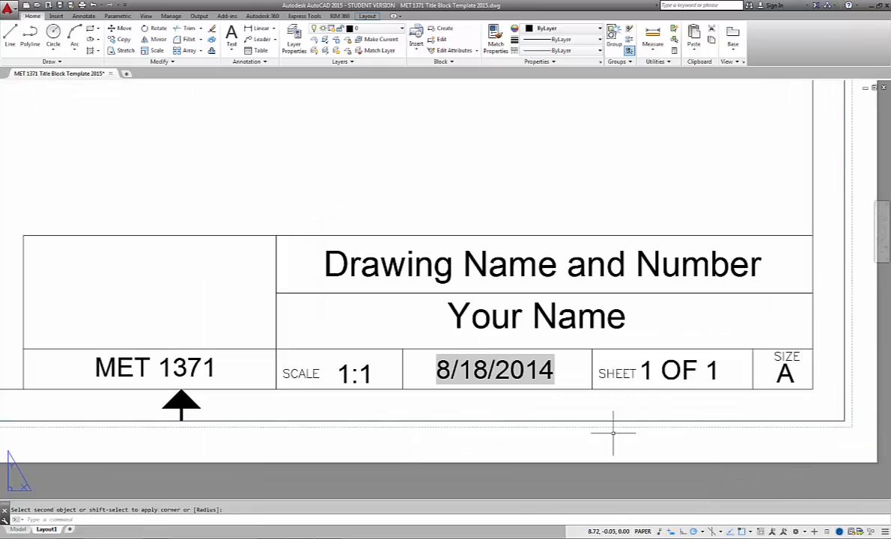
- Fillet the bottom and left outer border lines with radius 0.00 into a sharp lower-left corner
scroll(591, 431, down, 6)
right_click(255, 419)
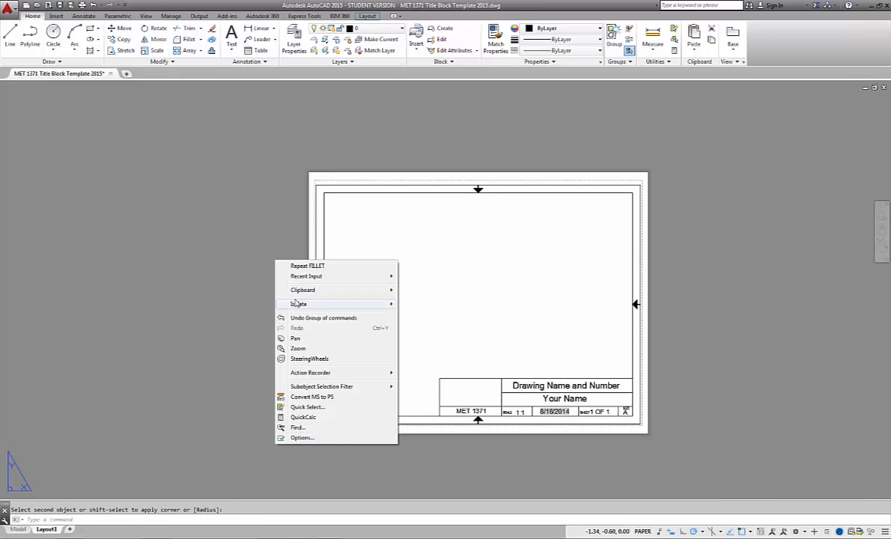
click(294, 257)
scroll(305, 440, up, 6)
middle_drag(306, 440, 327, 426)
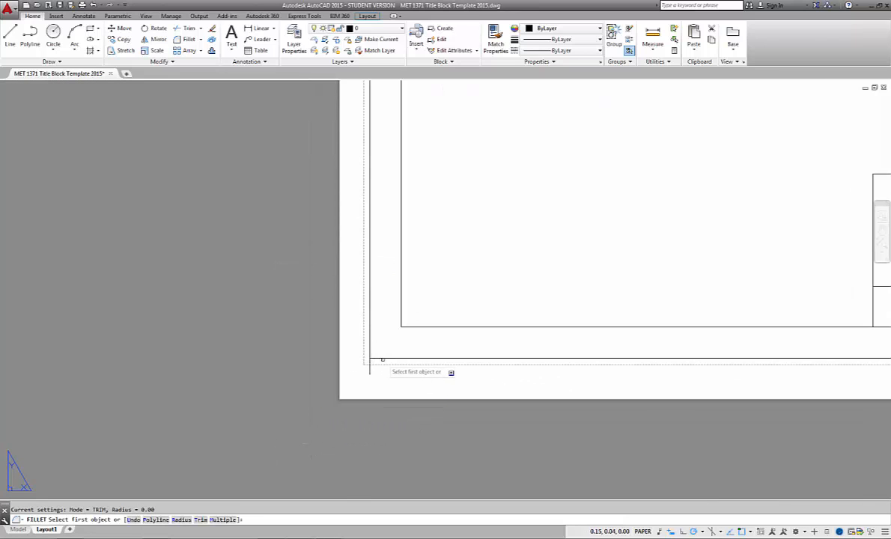
click(383, 359)
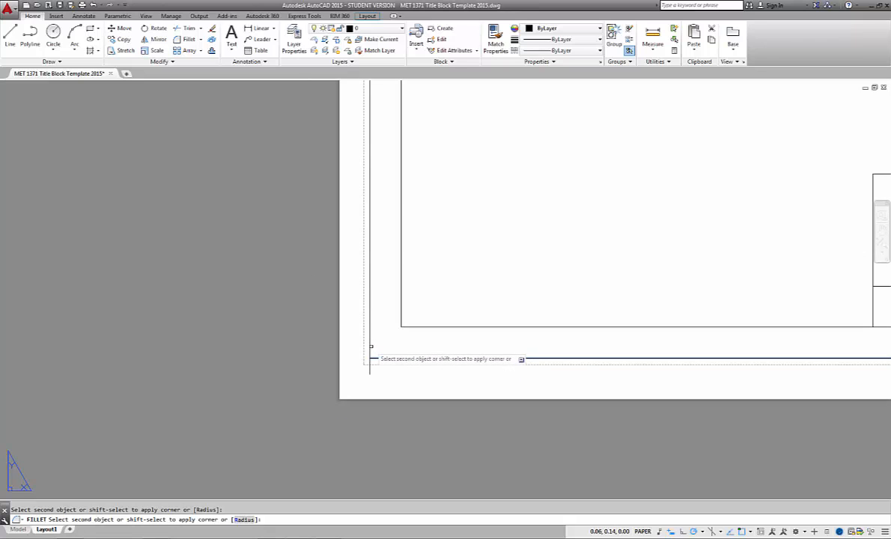
click(370, 349)
right_click(398, 346)
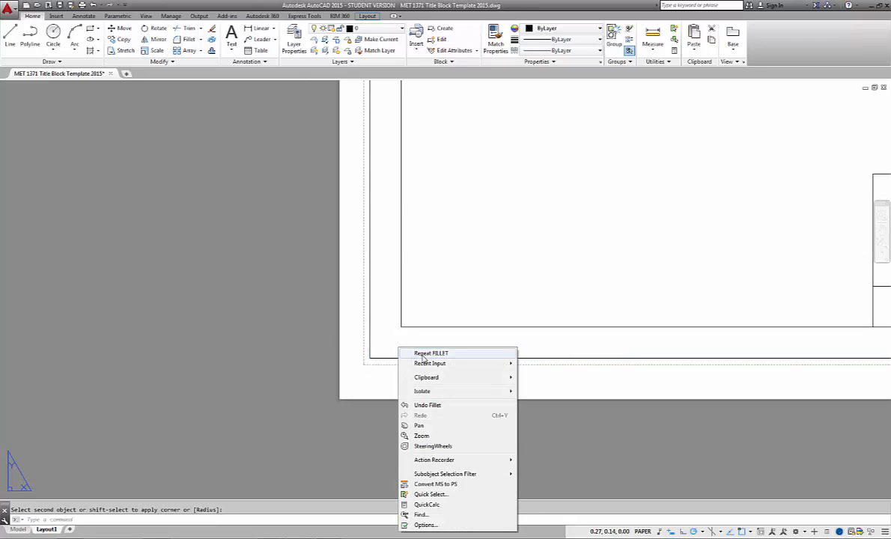
key(Escape)
- Examine the outer border, centering arrows and title block against the layout's printable area
scroll(594, 392, down, 5)
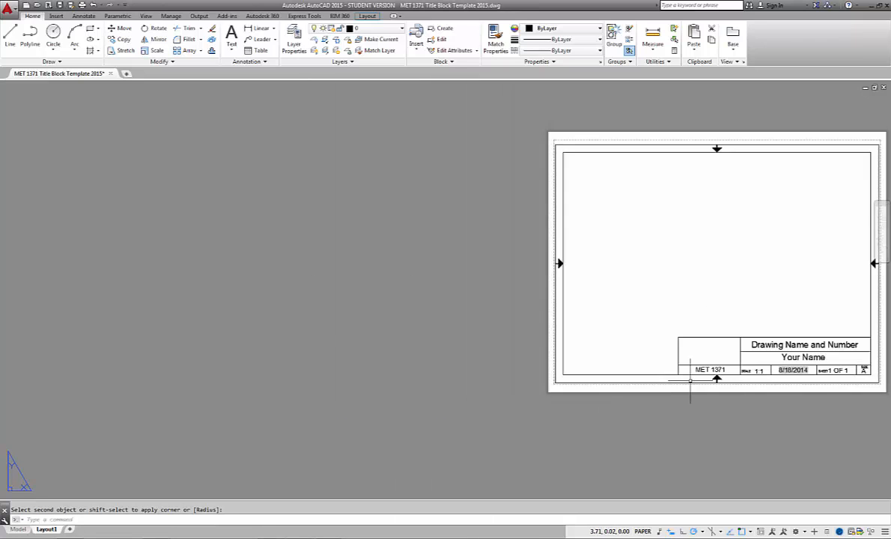
scroll(799, 345, down, 1)
scroll(784, 305, up, 1)
middle_drag(783, 305, 629, 309)
scroll(640, 308, down, 1)
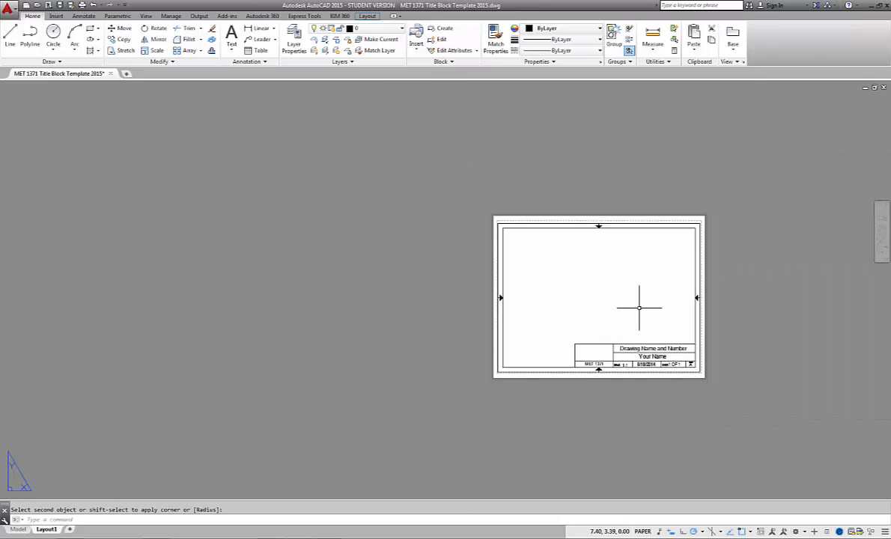
scroll(647, 293, up, 1)
scroll(646, 293, up, 2)
scroll(596, 304, down, 2)
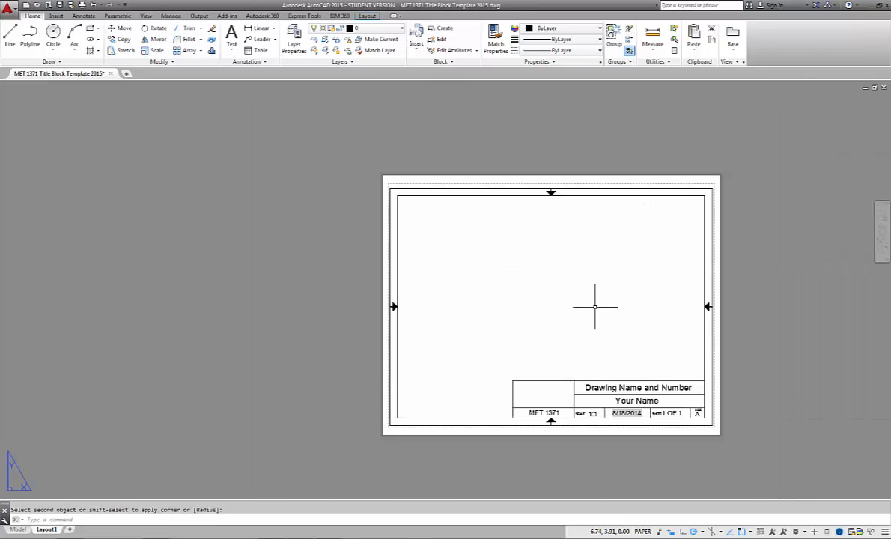
scroll(514, 435, up, 2)
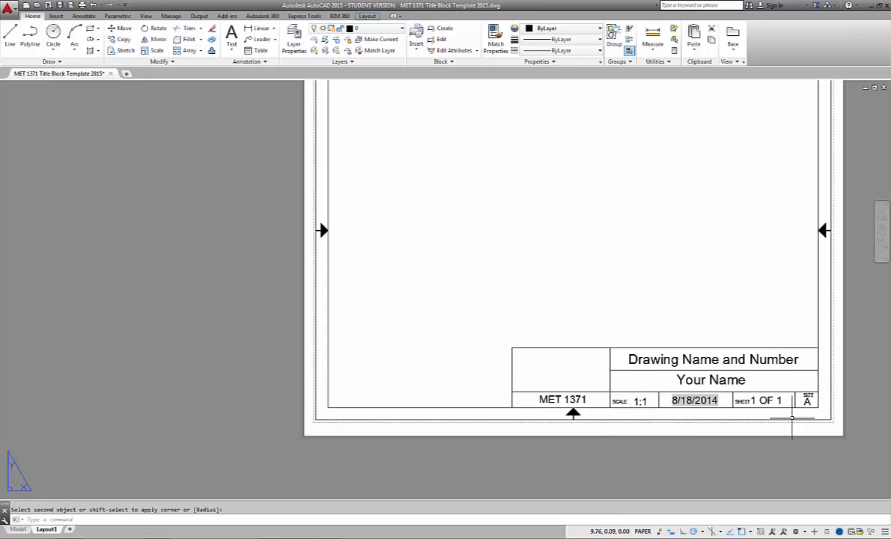
scroll(764, 240, down, 2)
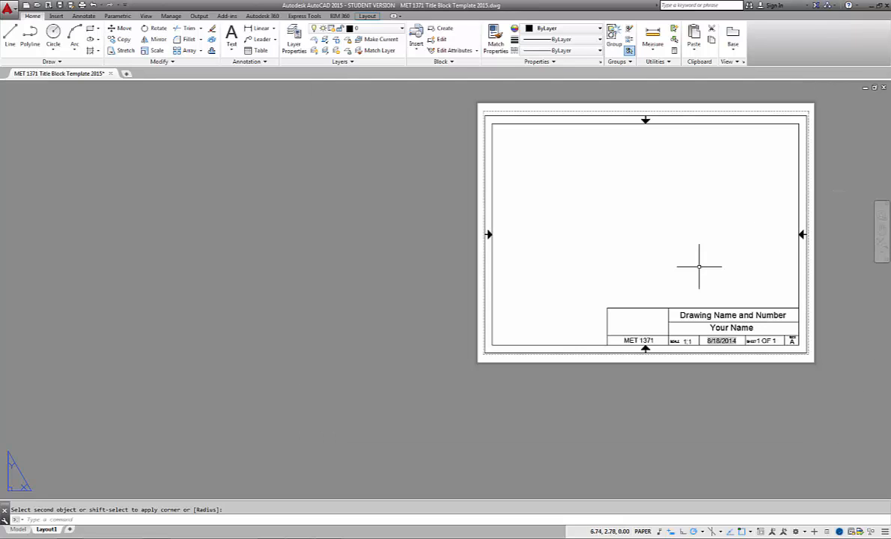
- Rename the current layout as ANSI A Title Block
middle_click(633, 251)
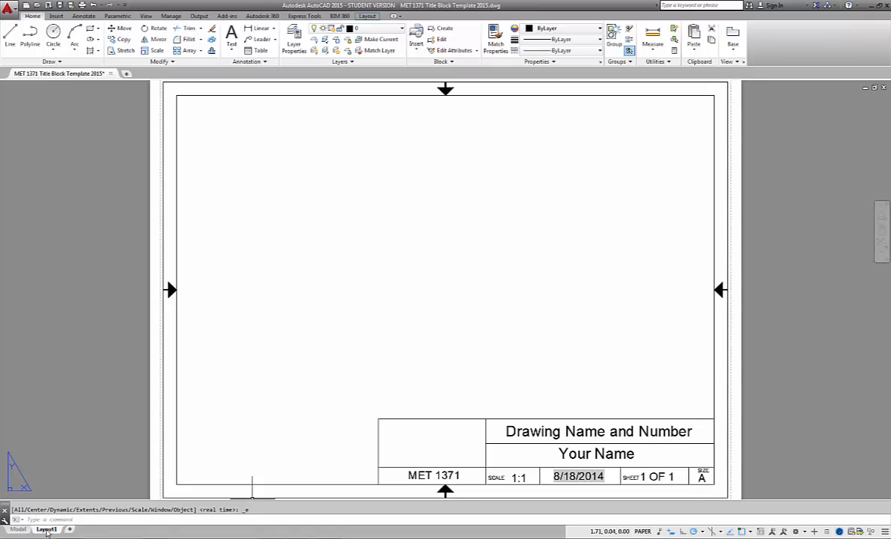
right_click(47, 530)
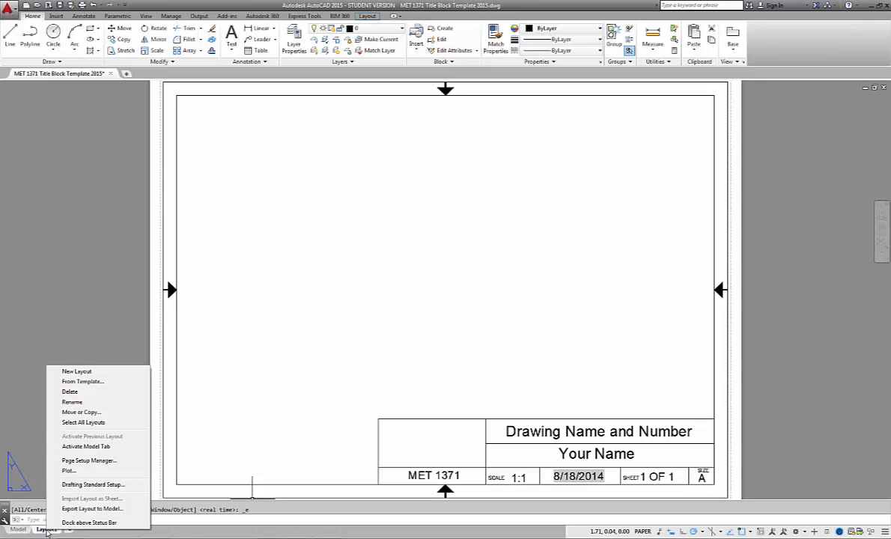
click(75, 402)
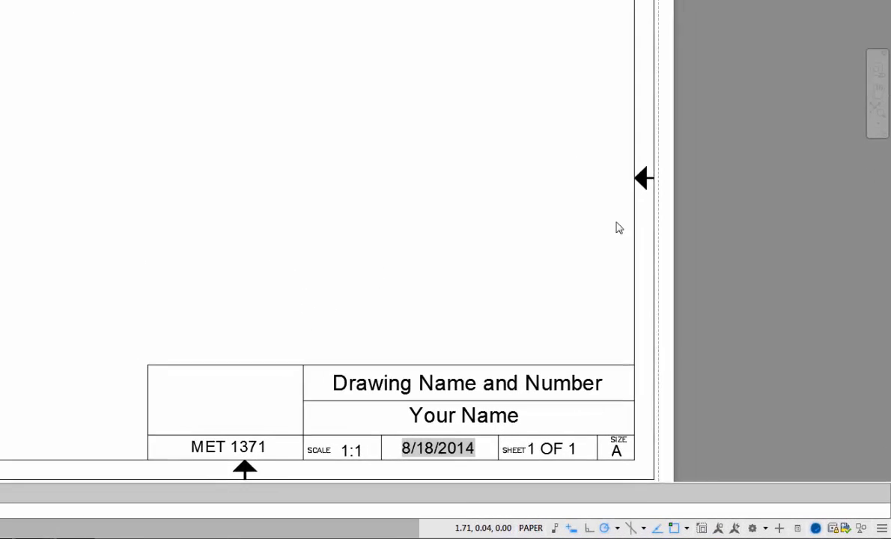
click(775, 313)
scroll(775, 312, down, 2)
scroll(703, 170, down, 2)
scroll(420, 239, up, 2)
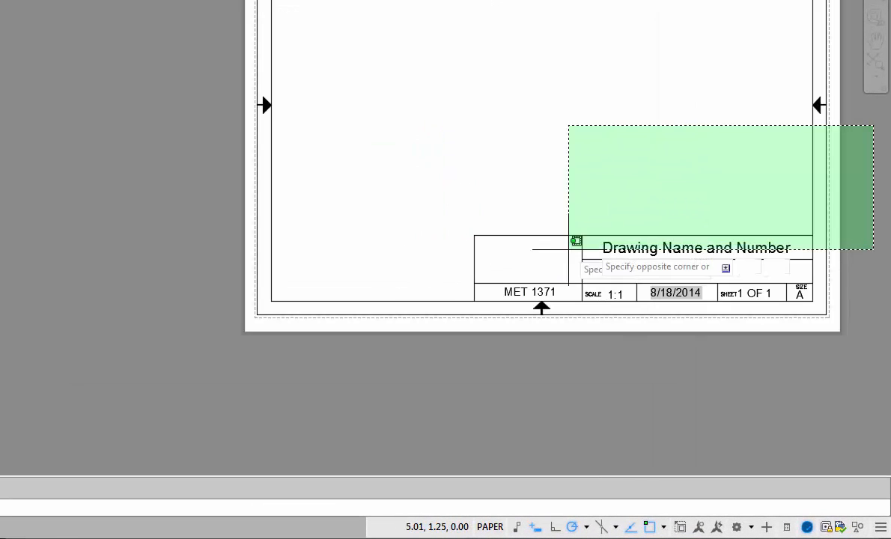
click(736, 236)
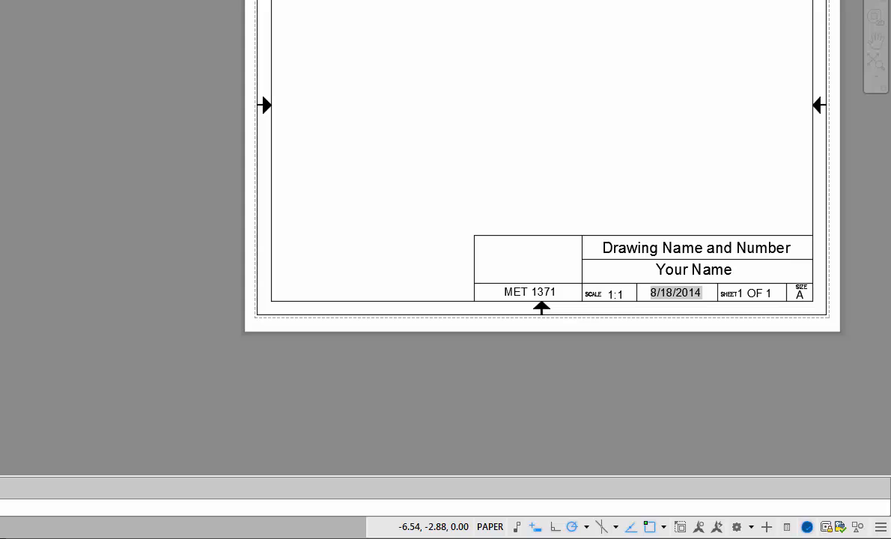
- Add a new layout named Layout1 and return to the ANSI A Title Block layout
click(1, 524)
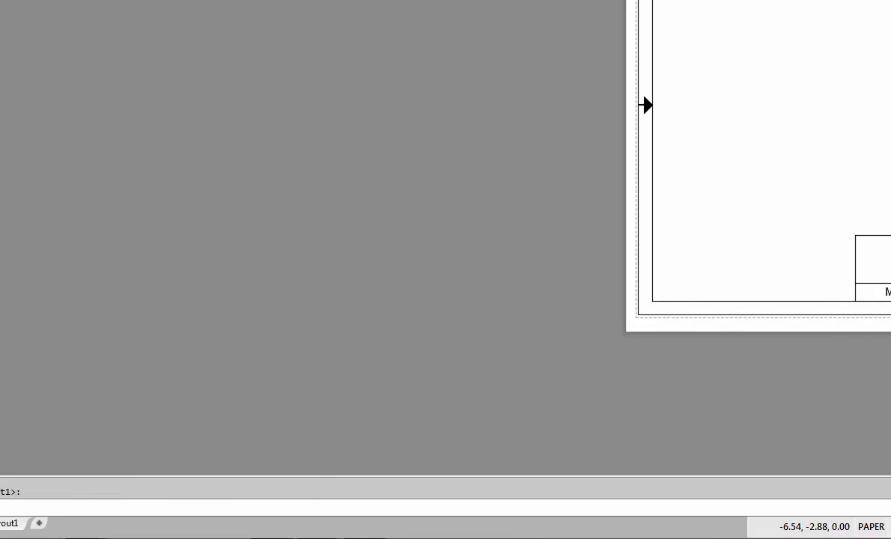
mouse_move(4, 528)
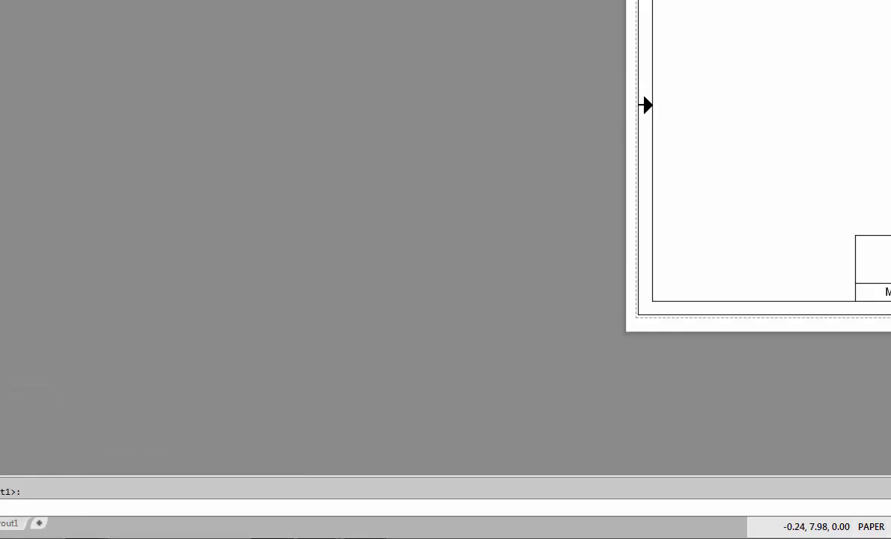
mouse_move(294, 79)
mouse_down()
mouse_move(371, 139)
mouse_move(257, 159)
mouse_move(232, 189)
mouse_move(237, 271)
mouse_move(379, 278)
mouse_move(479, 223)
mouse_move(468, 132)
mouse_move(376, 88)
mouse_move(255, 69)
mouse_up()
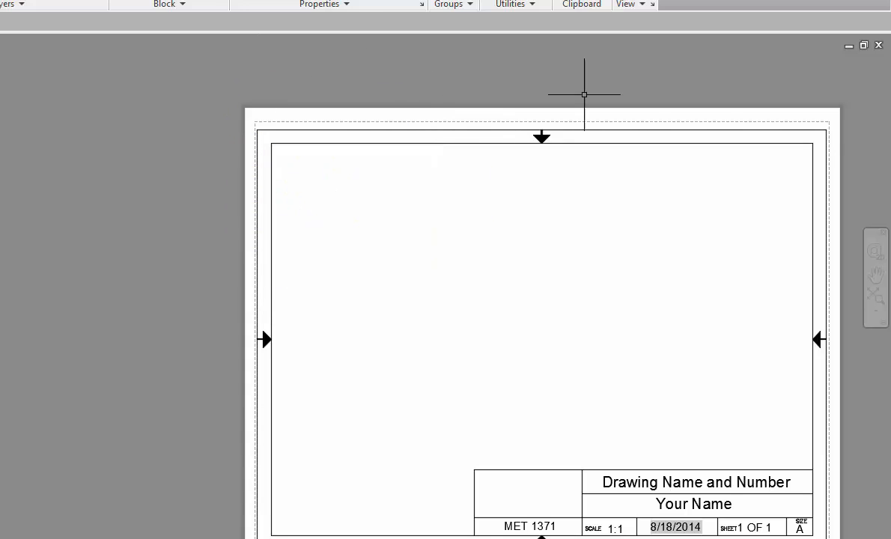
- Select the entire border and title block on the ANSI A sheet and copy them to the clipboard with a base point
click(865, 96)
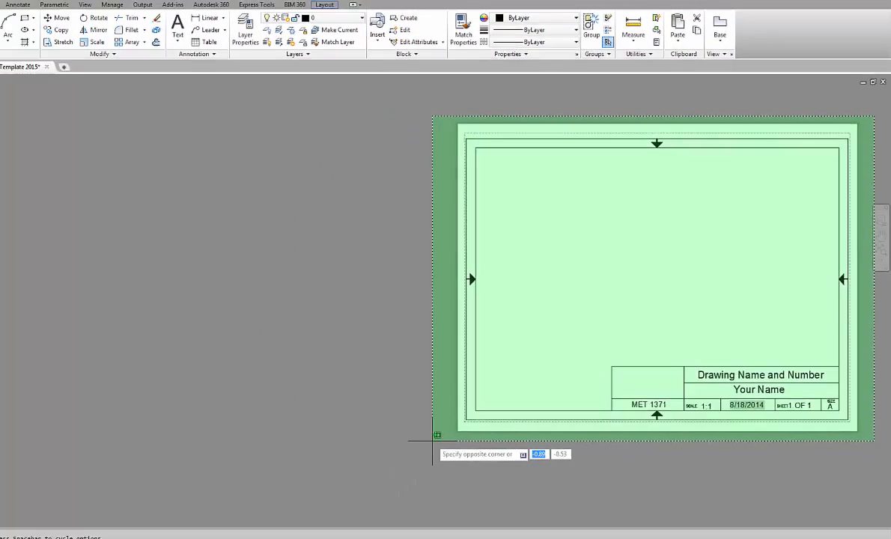
click(208, 538)
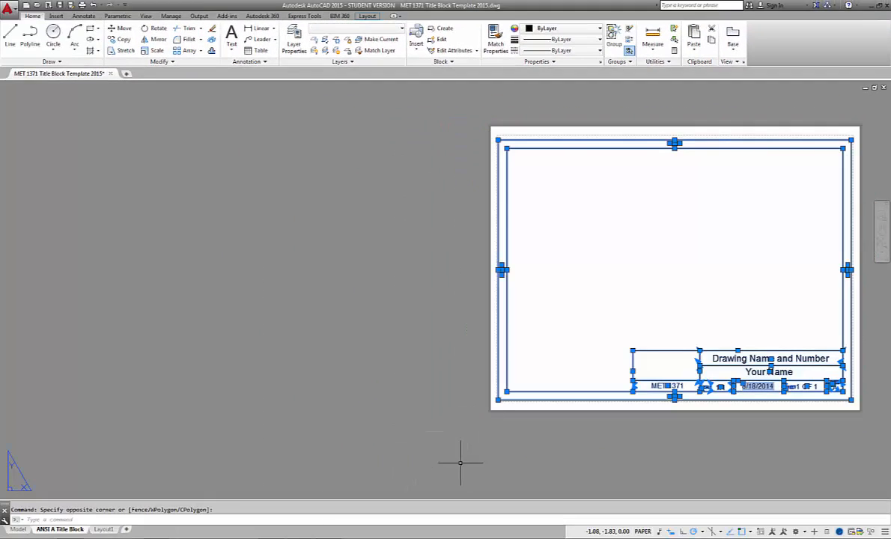
right_click(568, 313)
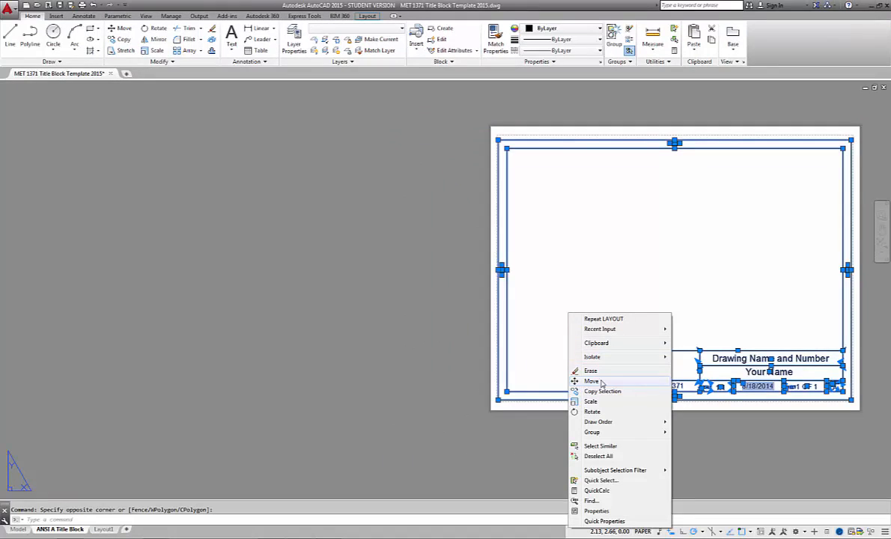
mouse_move(613, 345)
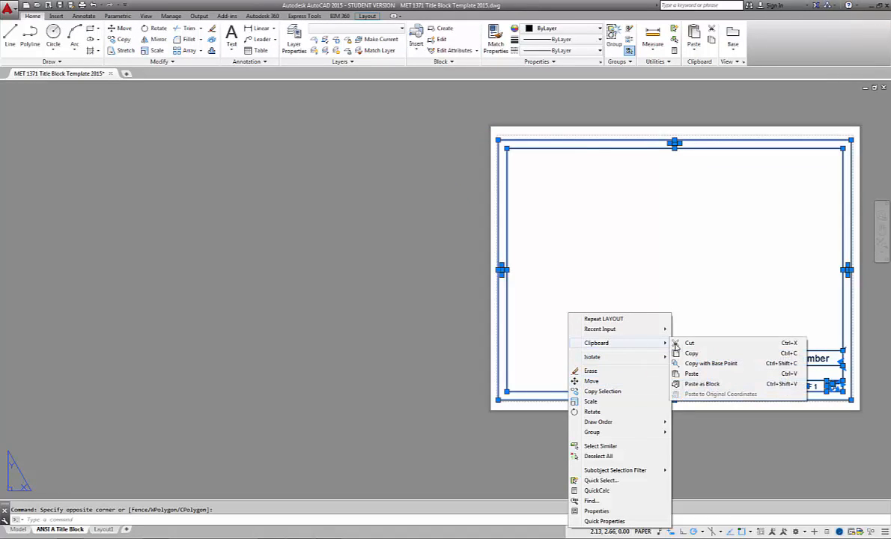
click(713, 365)
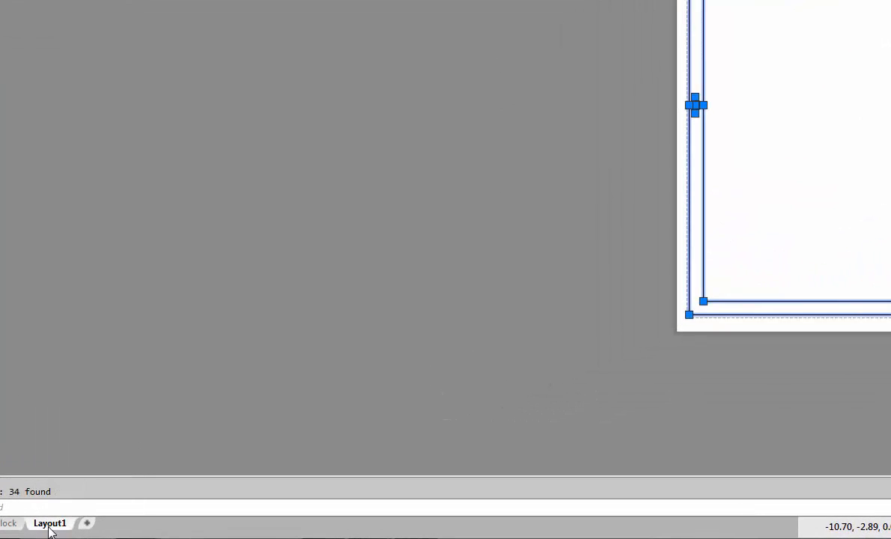
- Switch to Layout1 and delete its default viewport to leave an empty sheet
click(50, 525)
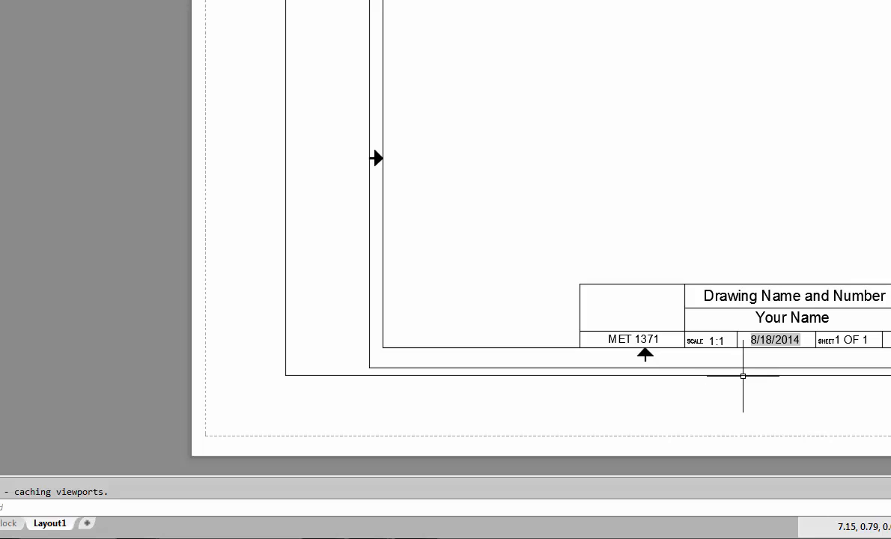
click(746, 374)
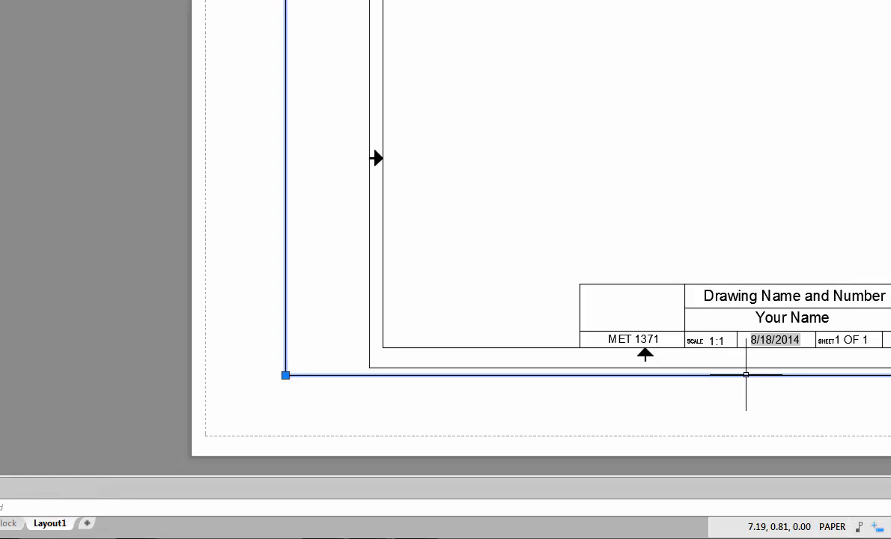
key(Delete)
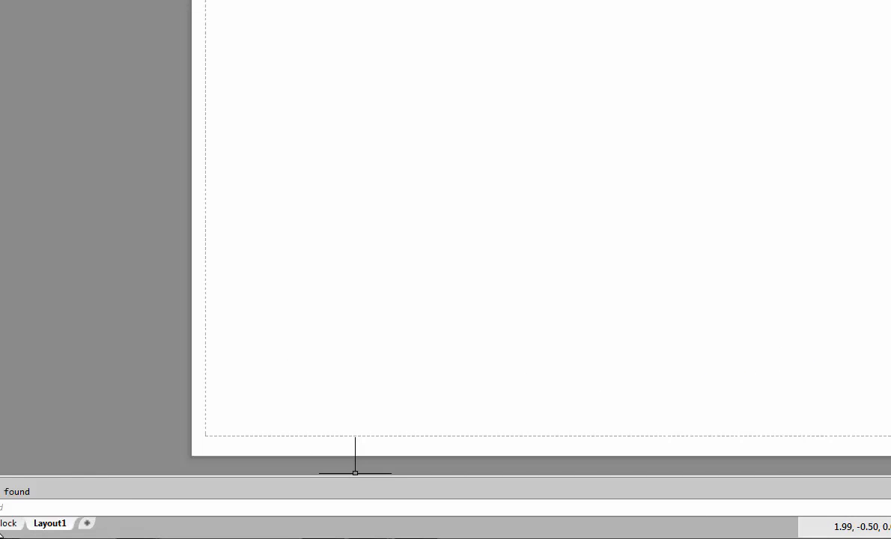
- Modify Layout1's page setup so that its printer/plotter is None
right_click(58, 526)
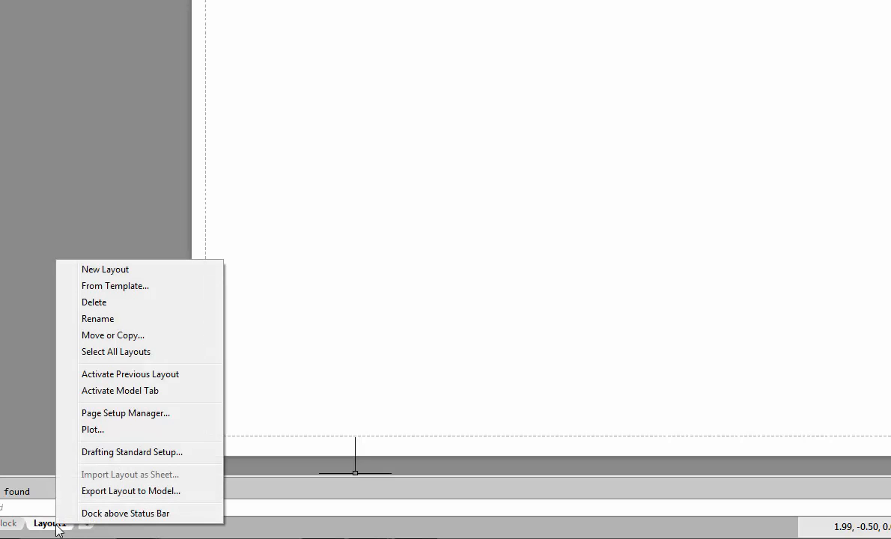
click(129, 415)
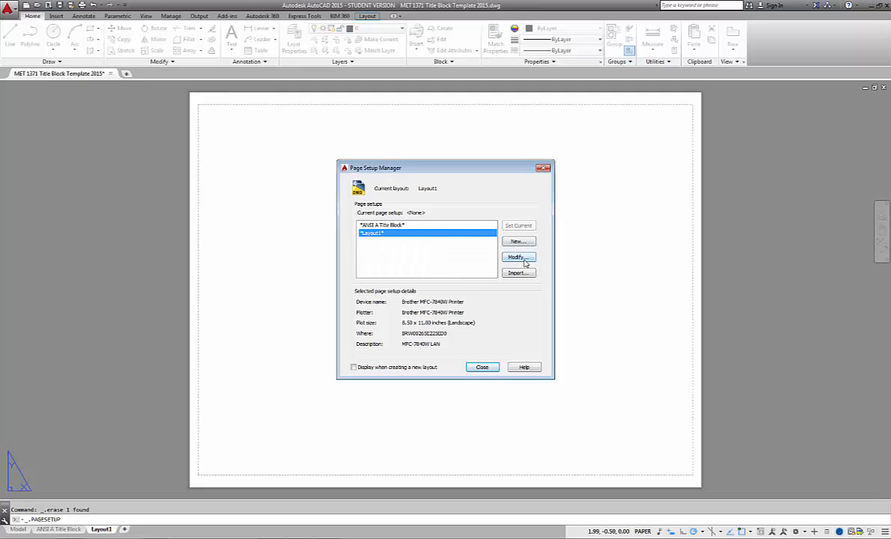
click(519, 256)
click(342, 285)
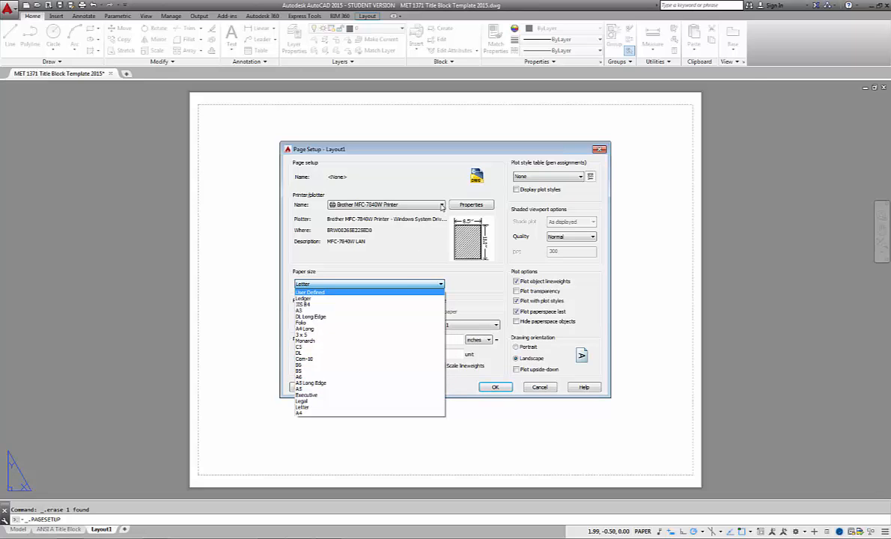
click(442, 207)
click(442, 204)
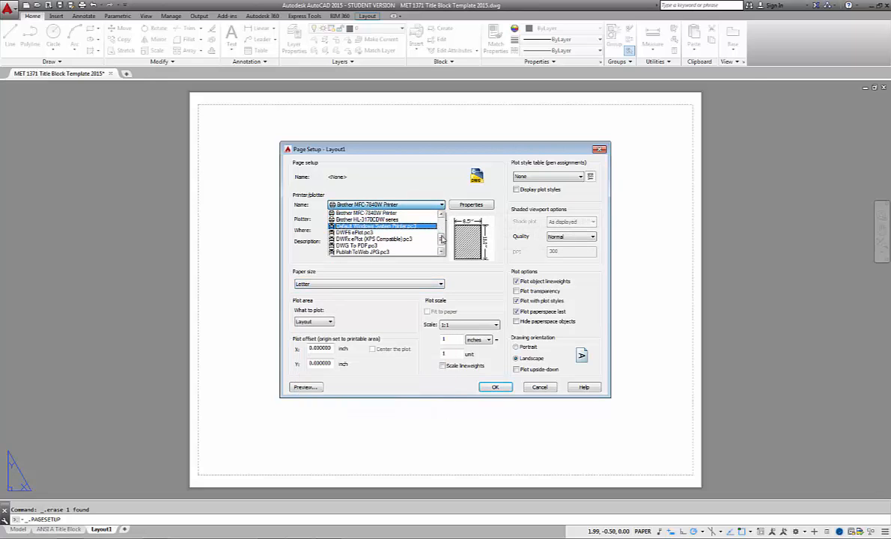
drag(442, 239, 447, 219)
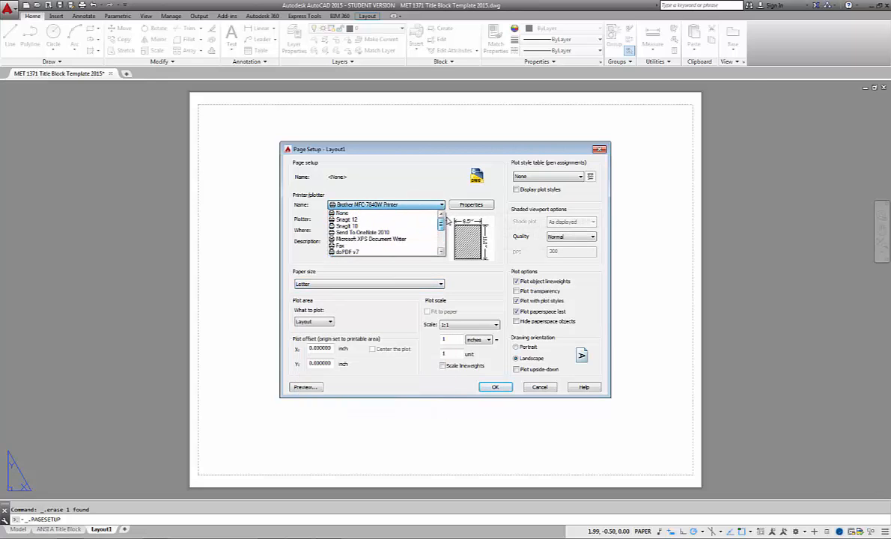
click(384, 214)
- Set Layout1's paper size to ANSI B (17.00 x 11.00 Inches), apply the page setup and close its manager
click(392, 285)
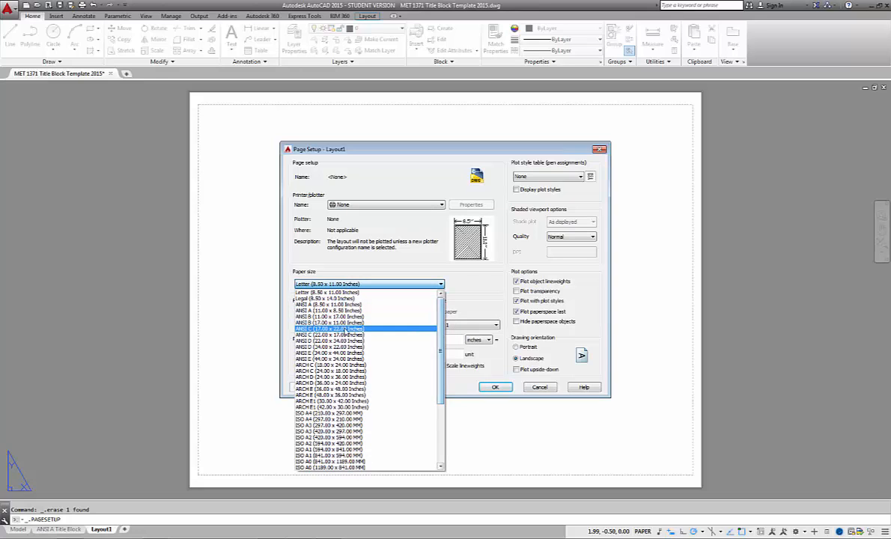
click(338, 322)
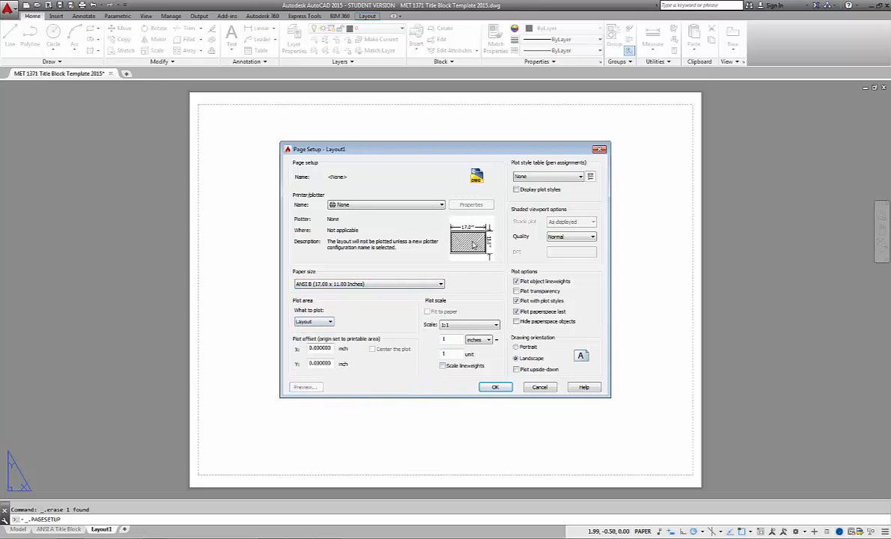
mouse_move(464, 251)
click(495, 388)
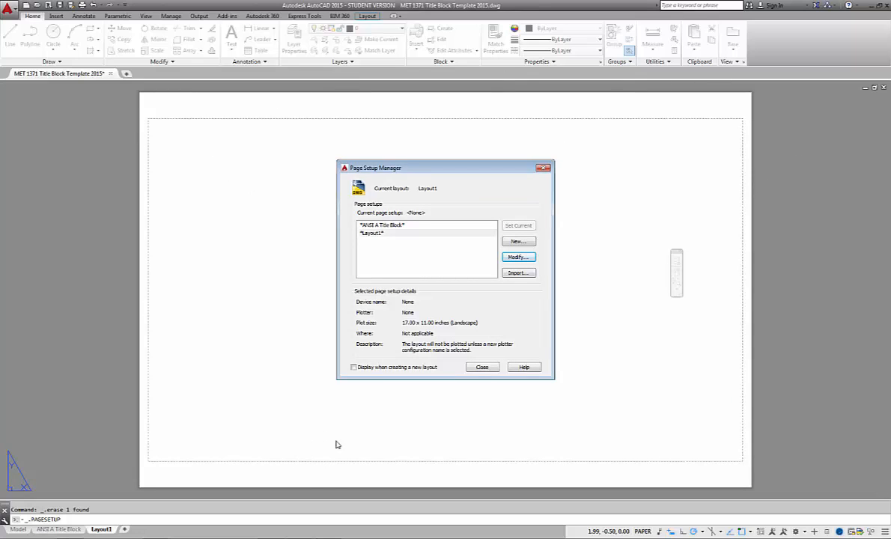
click(482, 368)
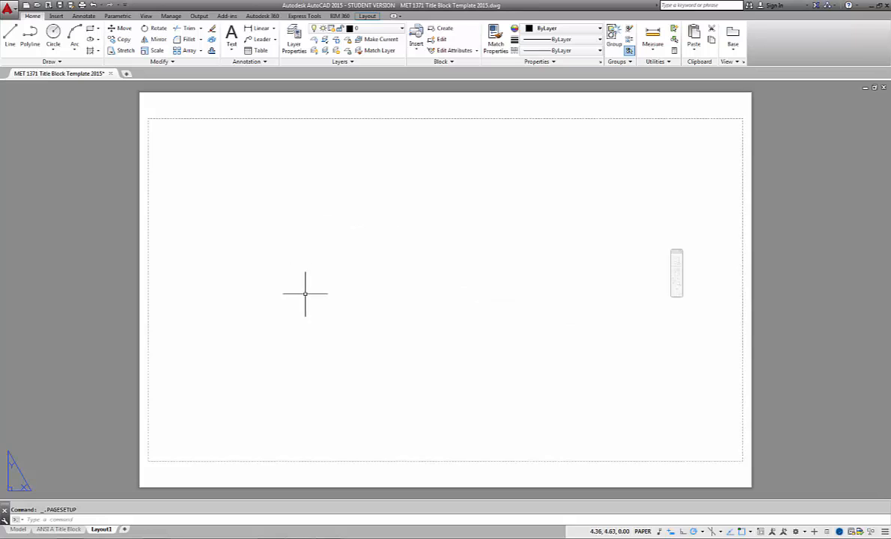
- Paste the copied border and title block onto the ANSI B sheet at the printable area's lower-left corner
right_click(322, 256)
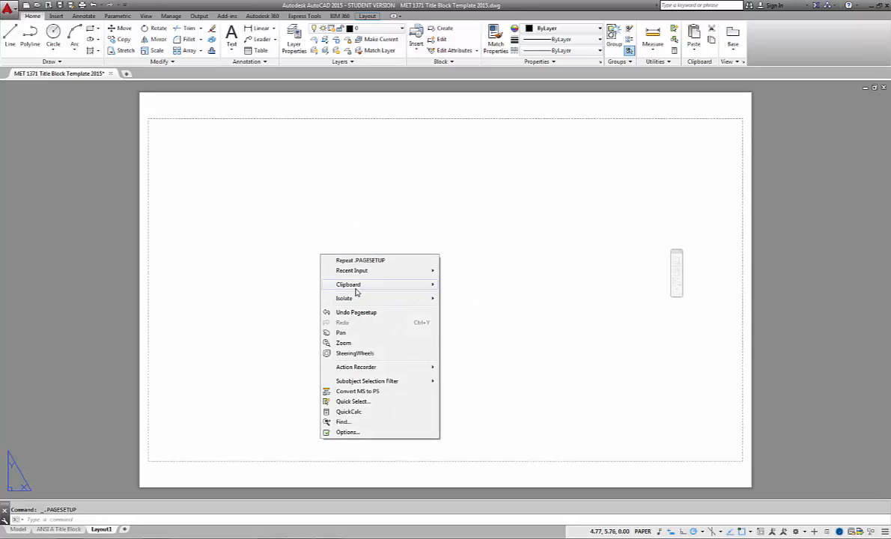
mouse_move(412, 286)
click(475, 319)
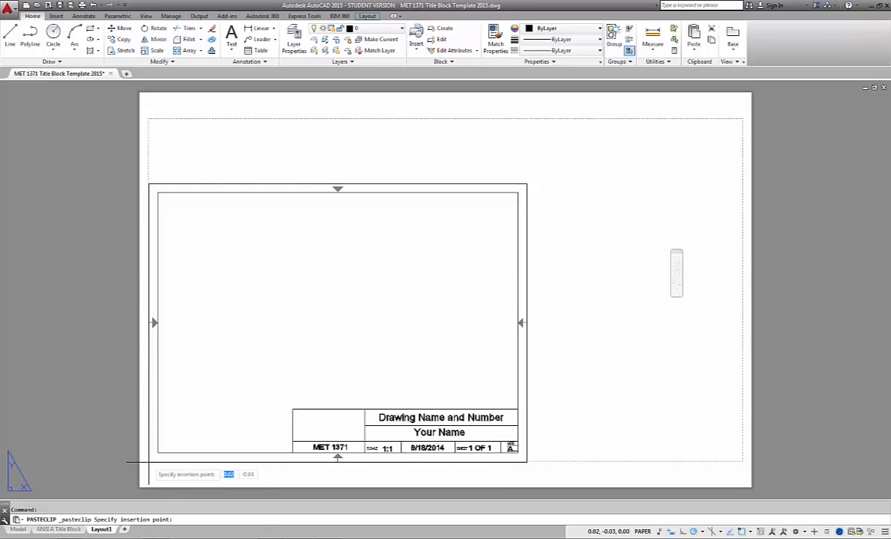
click(148, 463)
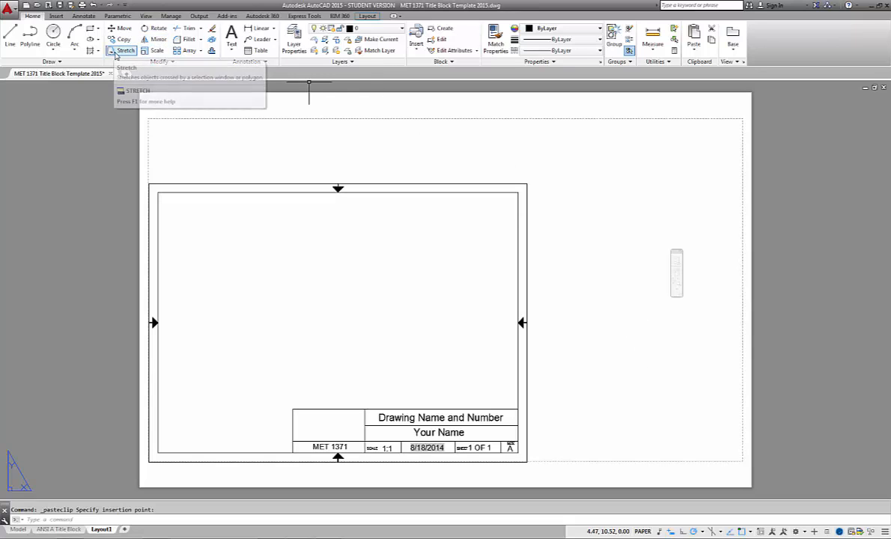
- Stretch the upper part of the border about 1.78 inches straight up to the top of the printable area
click(120, 51)
click(589, 162)
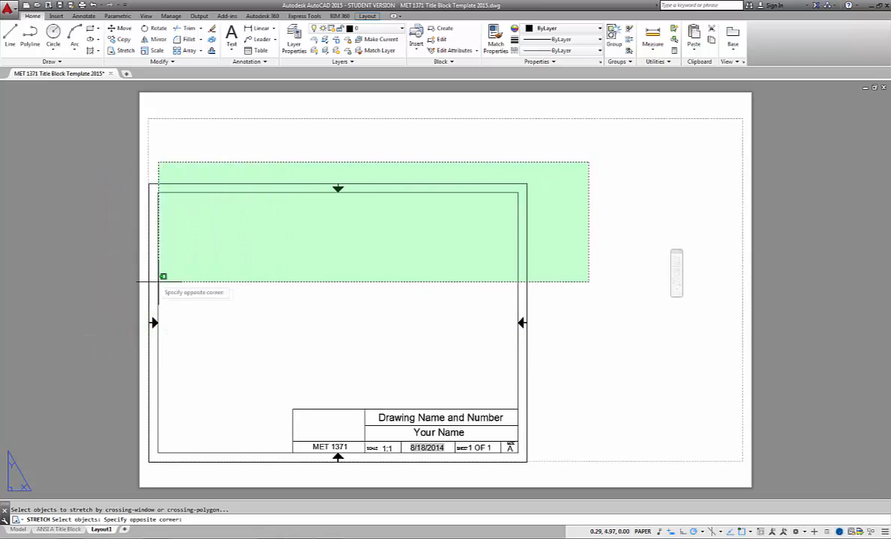
click(125, 260)
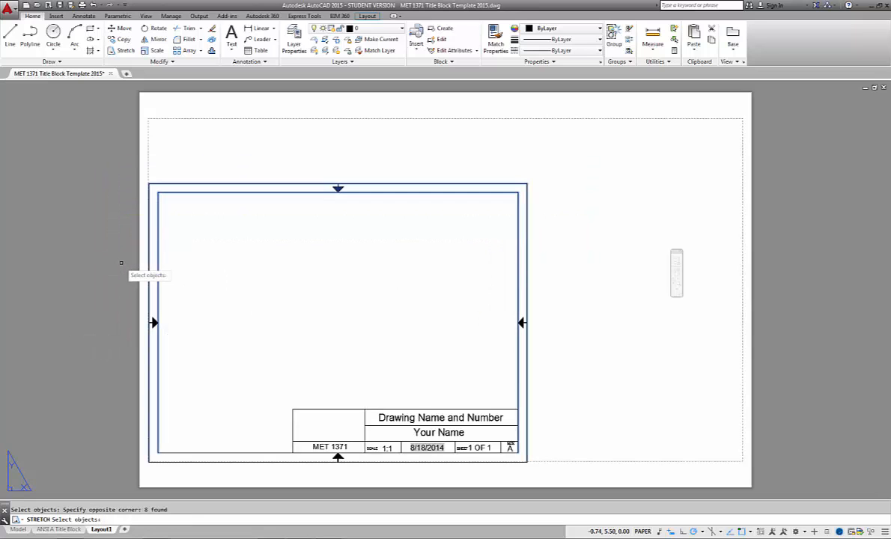
key(Return)
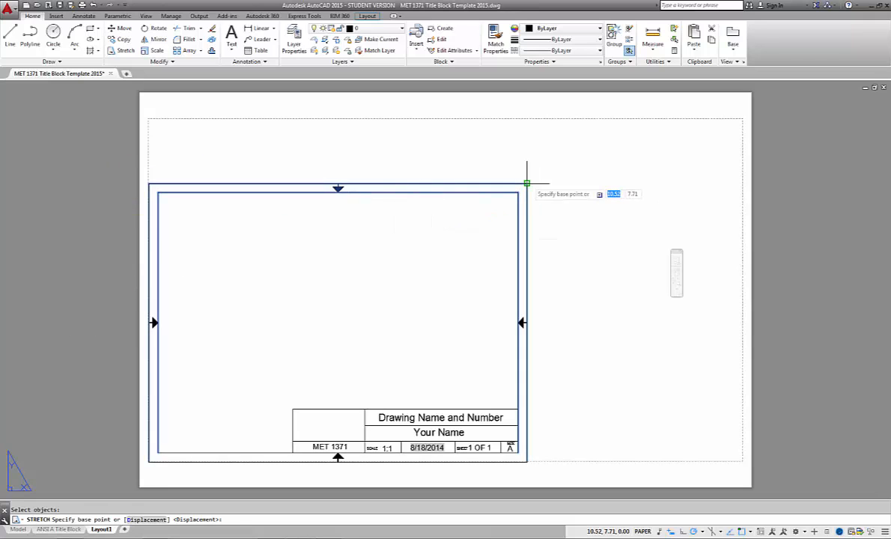
click(526, 183)
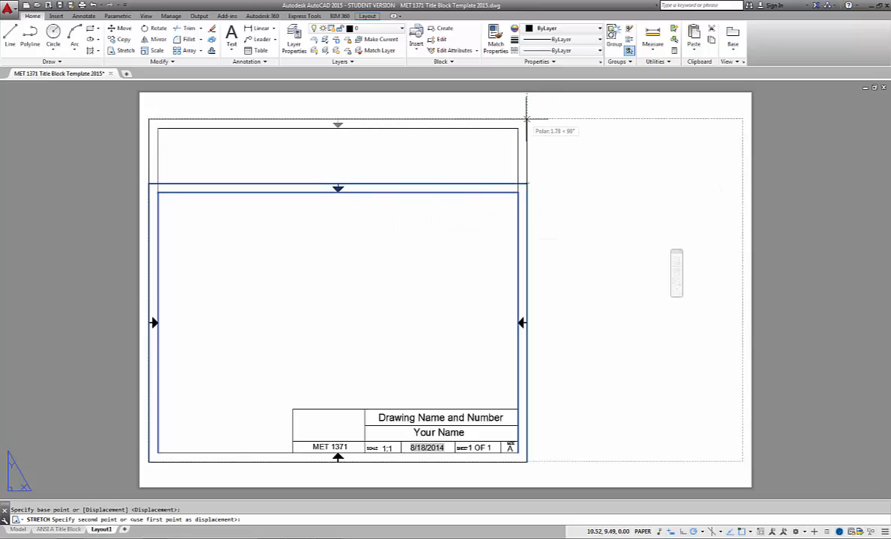
click(527, 118)
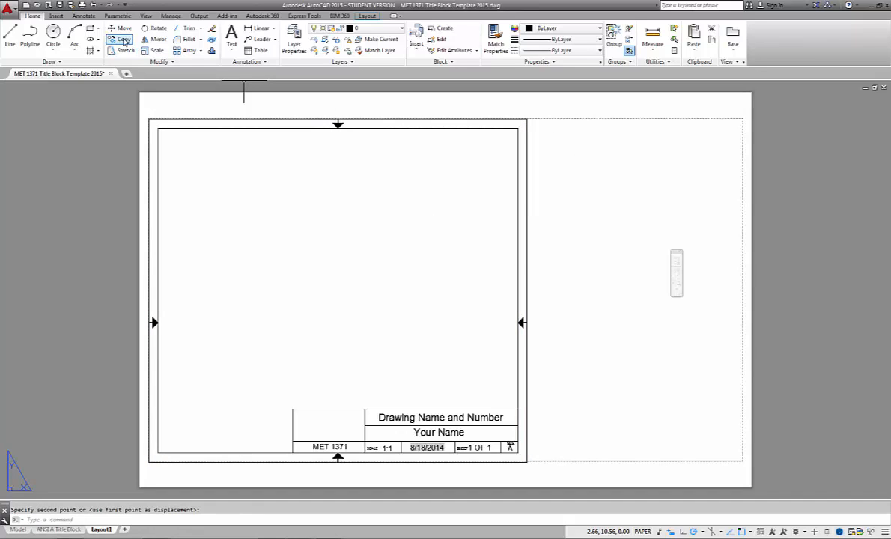
- Stretch the right part of the border, including the title block, about 6 inches horizontally to just inside the printable area's right edge
click(121, 51)
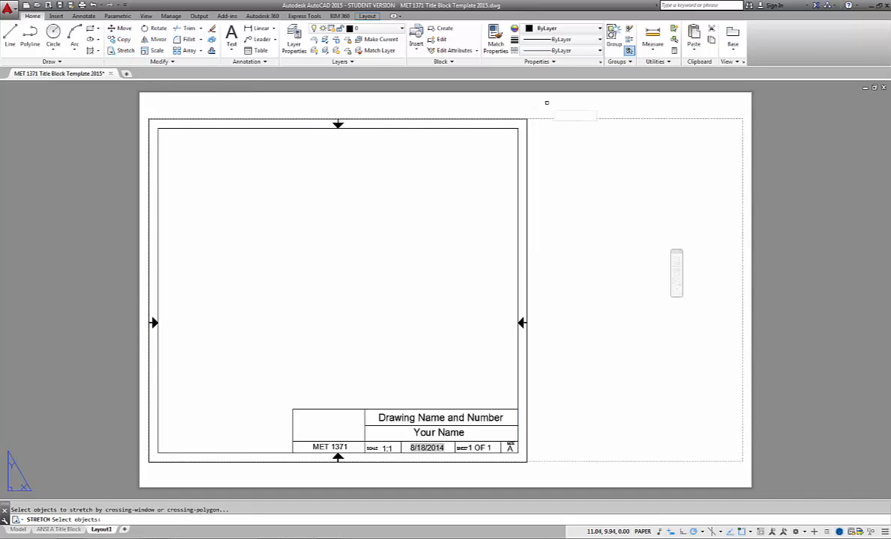
click(547, 103)
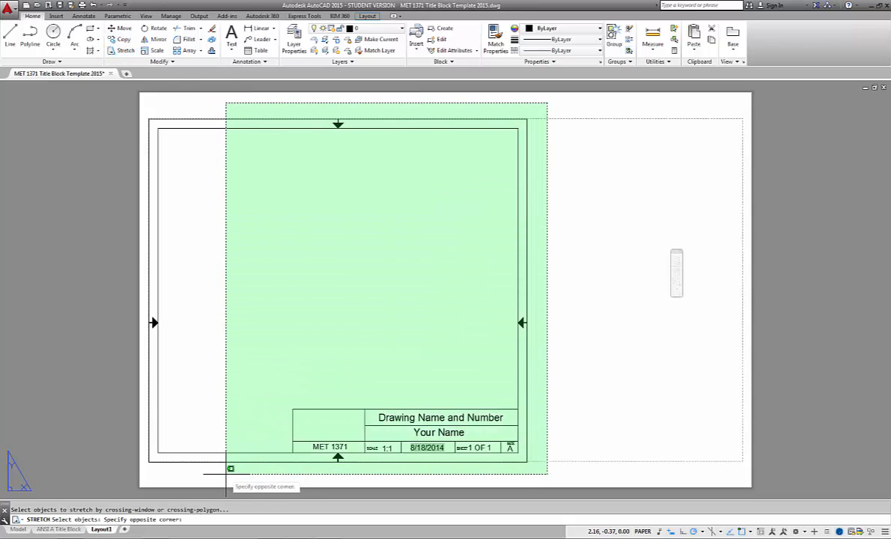
click(226, 474)
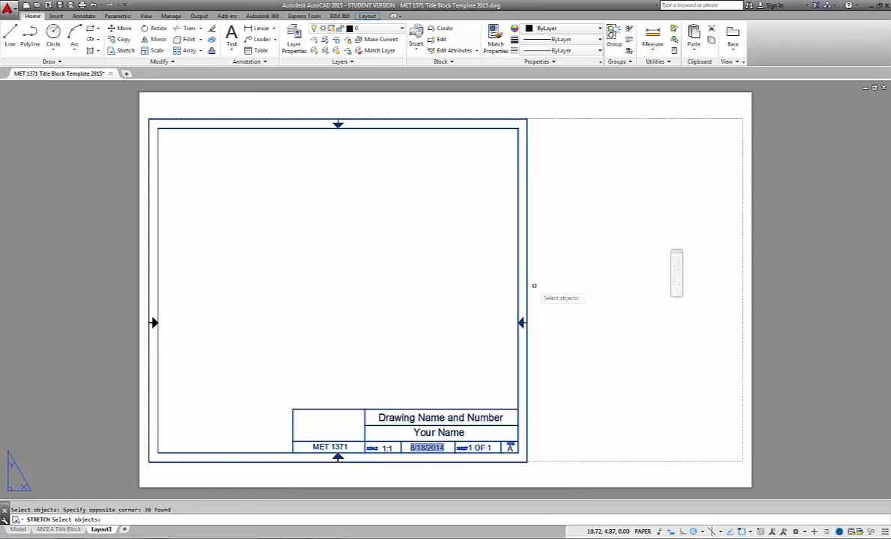
key(Return)
click(528, 289)
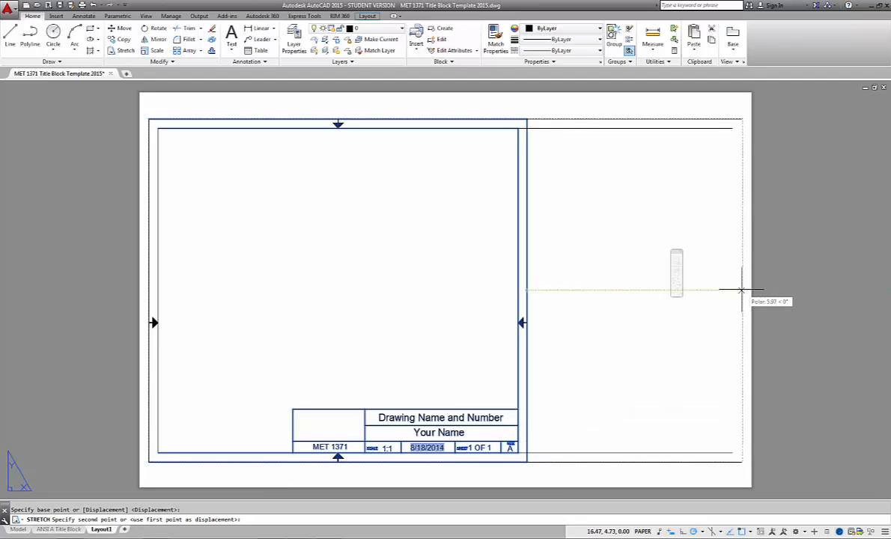
click(740, 290)
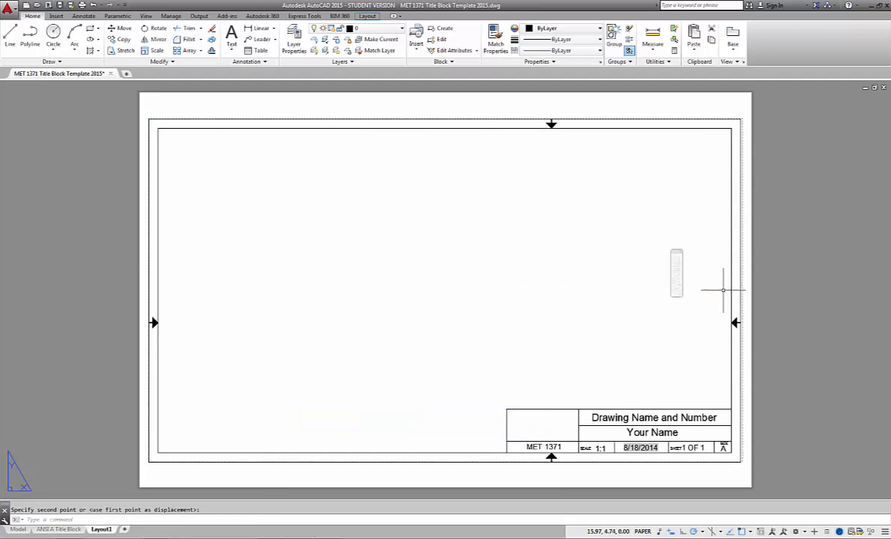
- Examine the upper and lower border lines against the dashed limits of the printable area
scroll(391, 129, up, 2)
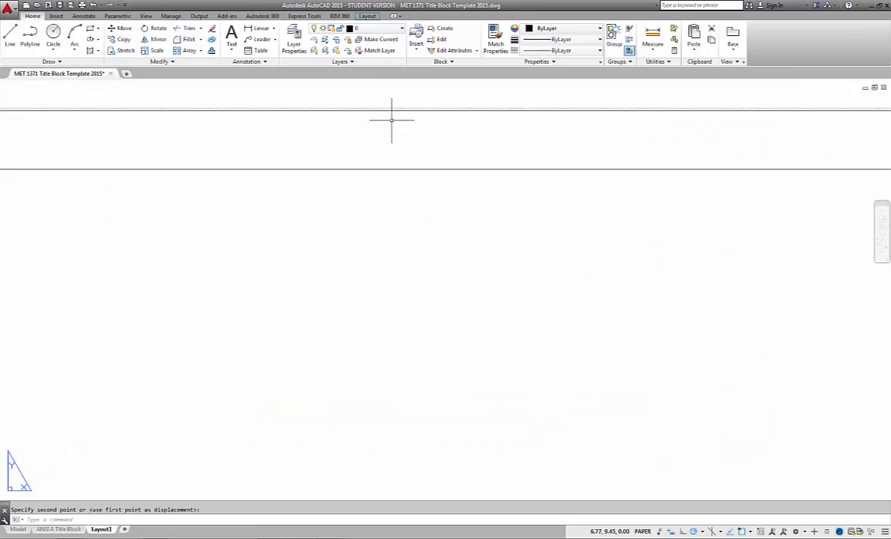
scroll(379, 358, down, 5)
scroll(408, 343, up, 6)
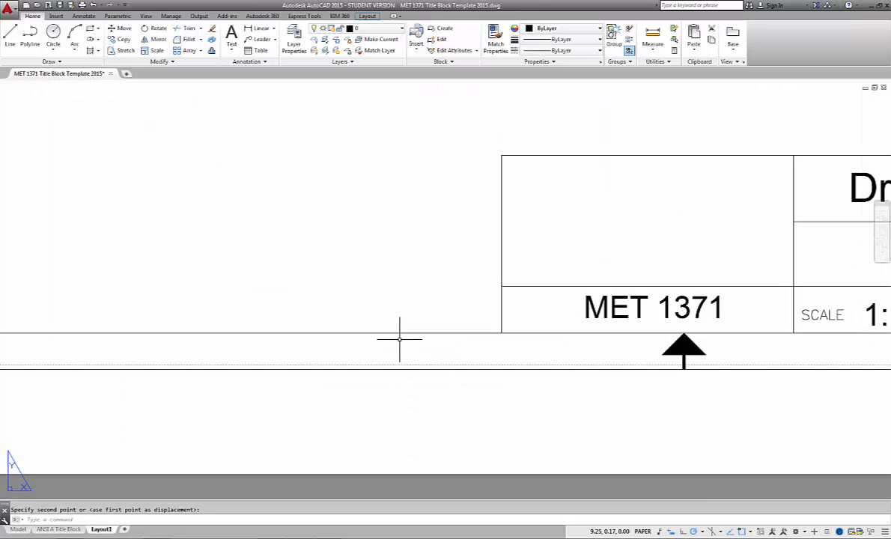
scroll(404, 338, down, 1)
scroll(400, 339, down, 2)
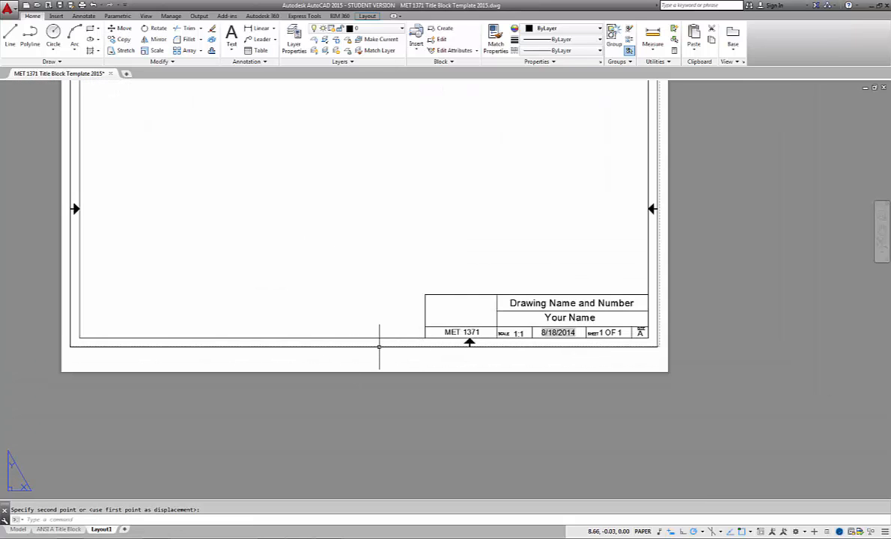
key(Escape)
click(374, 346)
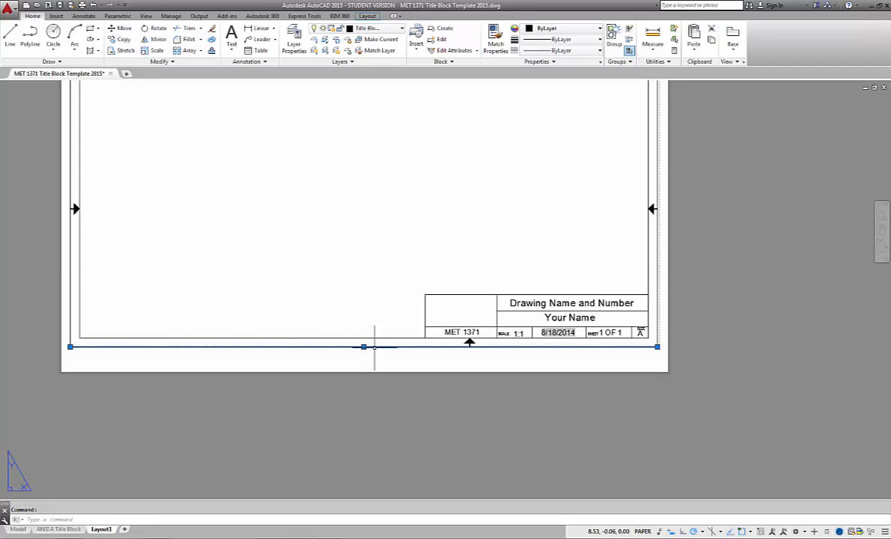
key(Escape)
- Move the whole border and title block slightly upward so the lower outer line sits just inside the printable area
scroll(587, 189, down, 5)
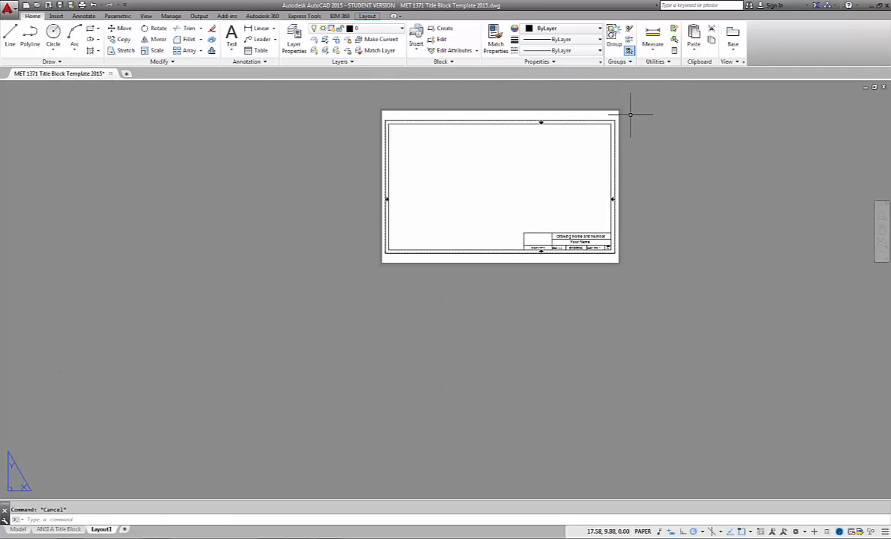
click(630, 115)
click(362, 266)
right_click(385, 268)
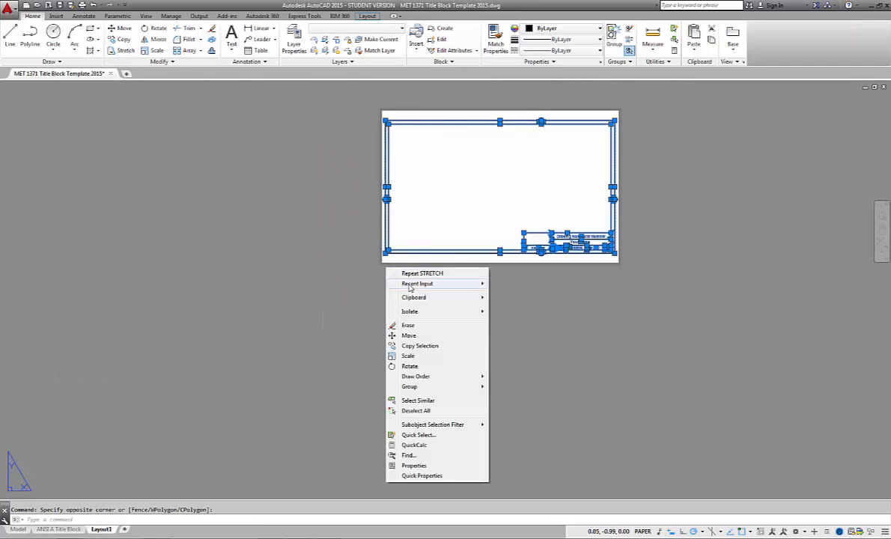
click(410, 341)
scroll(472, 251, up, 6)
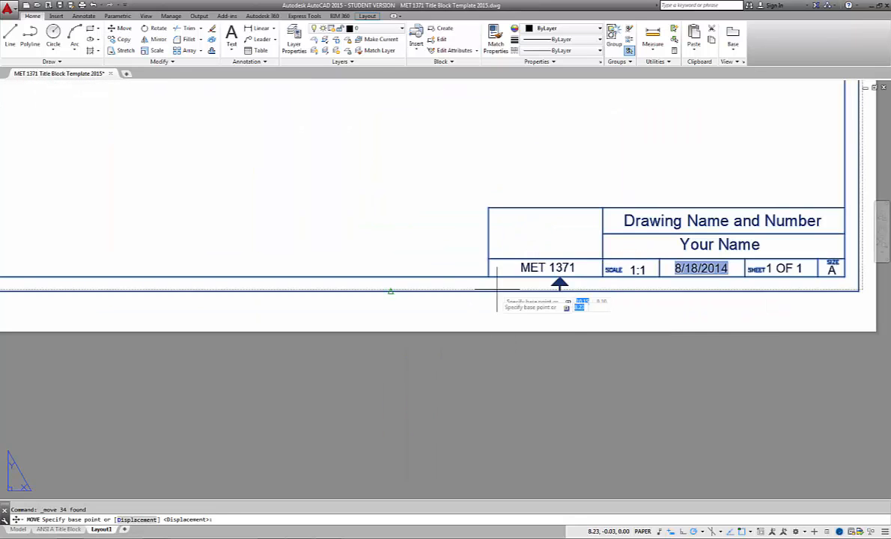
scroll(449, 247, up, 5)
click(446, 232)
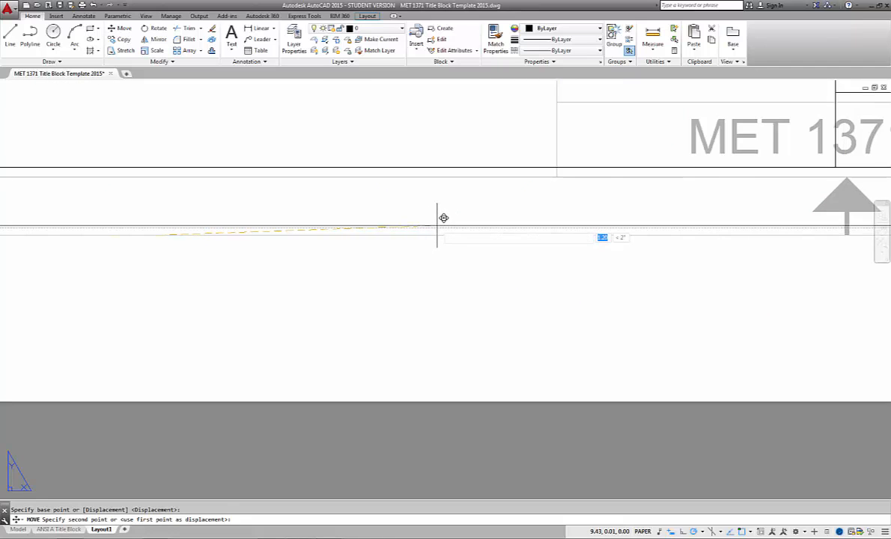
scroll(444, 218, down, 6)
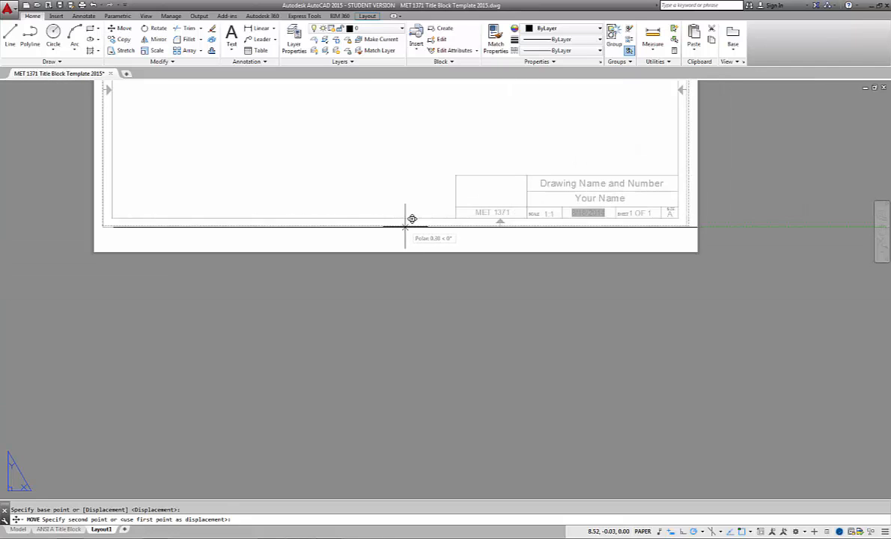
scroll(401, 217, up, 5)
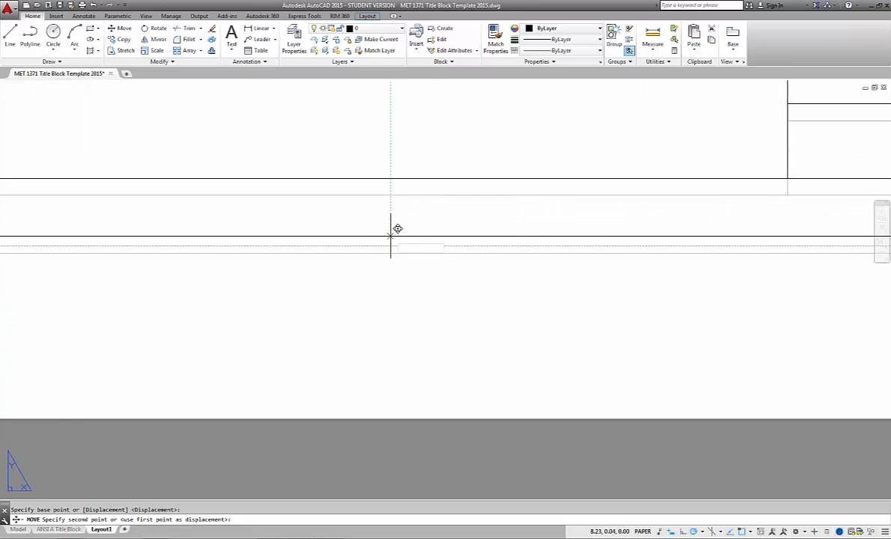
click(390, 240)
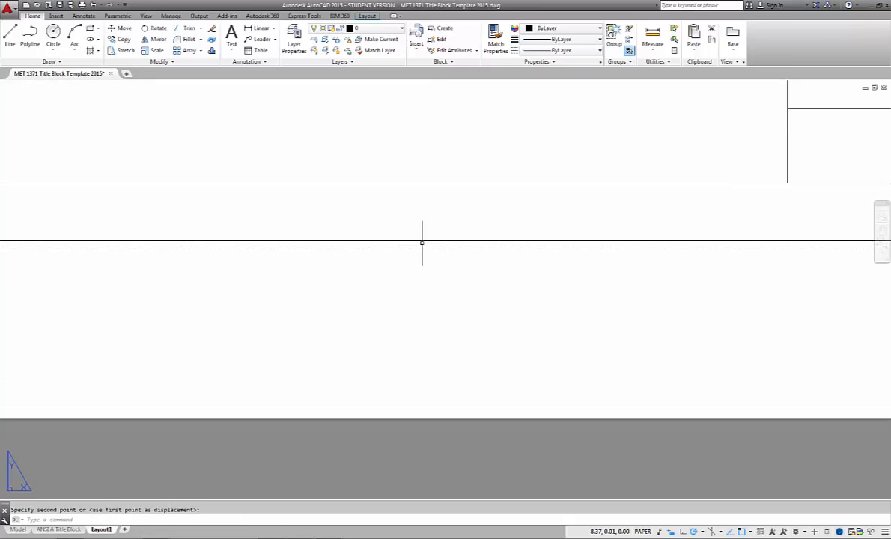
- Stretch the border's upper edge down about 0.1 inch so it lies just inside the top of the printable area
scroll(422, 242, down, 5)
middle_click(454, 147)
middle_click(453, 147)
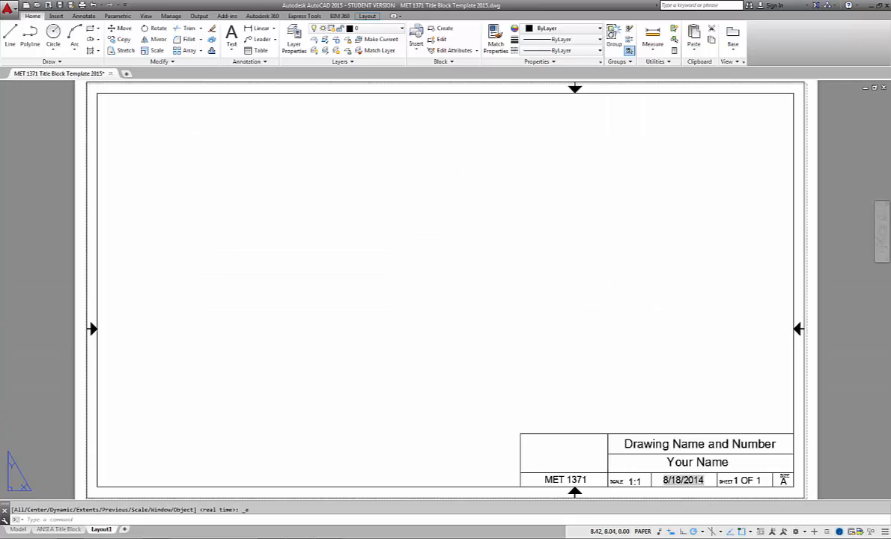
scroll(498, 144, down, 5)
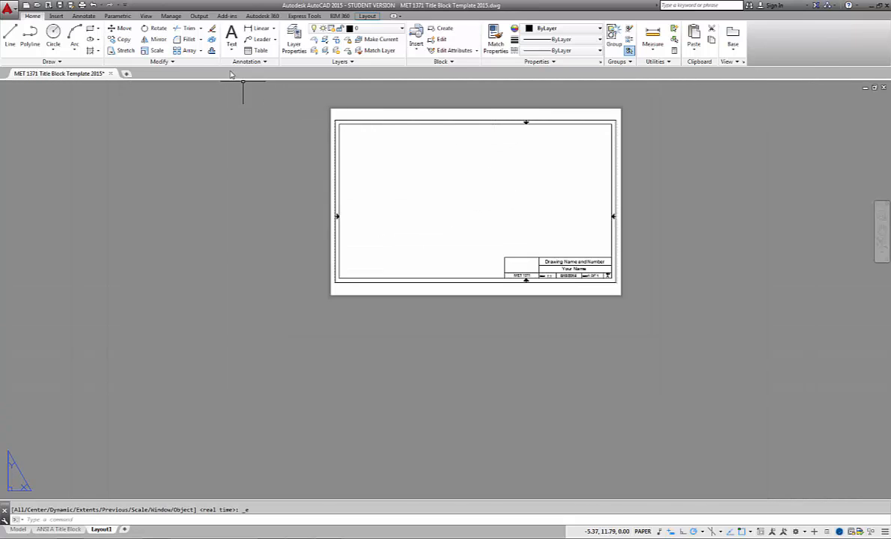
click(125, 51)
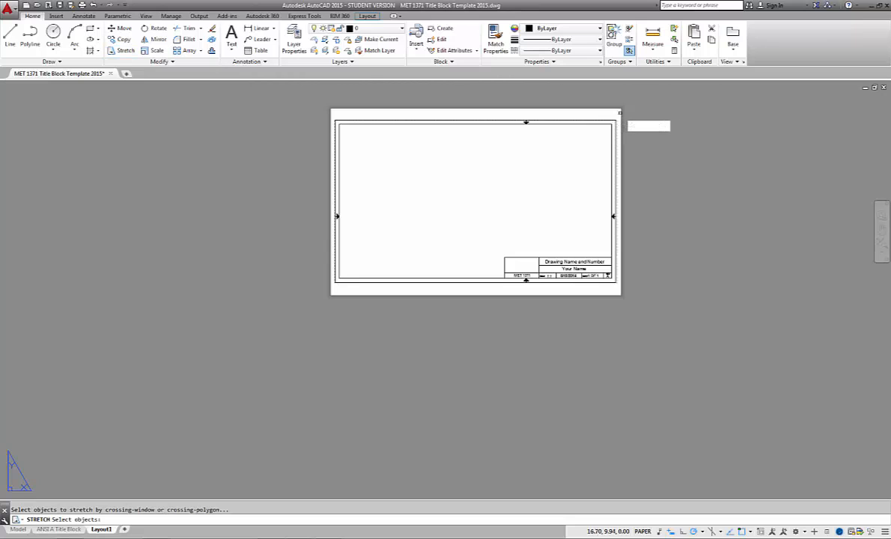
click(628, 112)
click(314, 169)
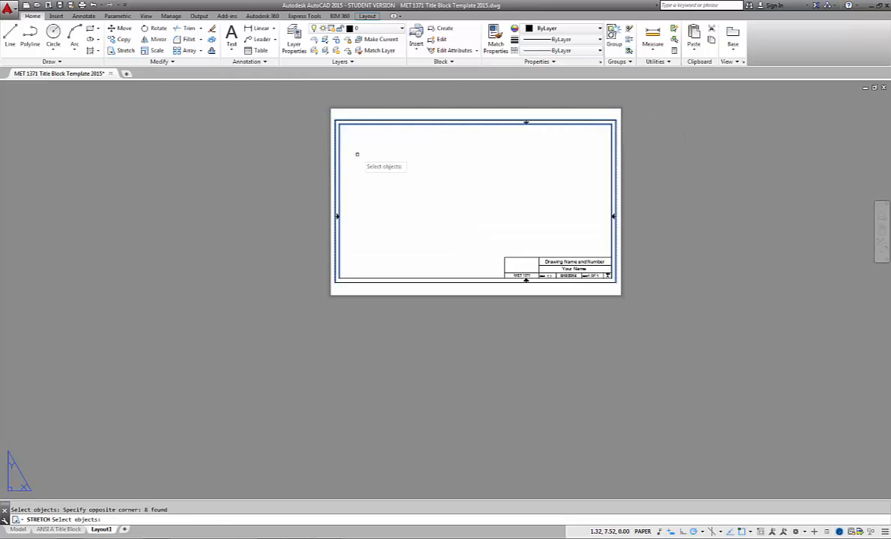
key(Return)
scroll(423, 119, up, 5)
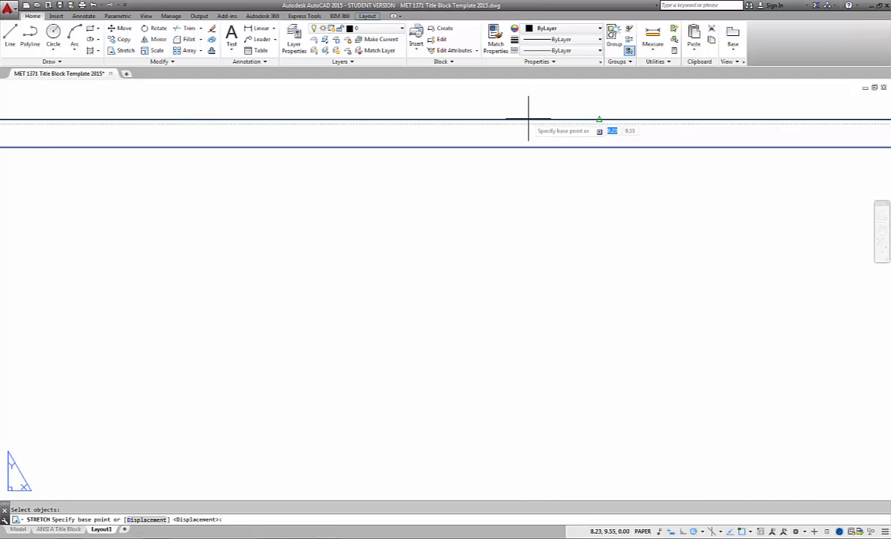
click(601, 119)
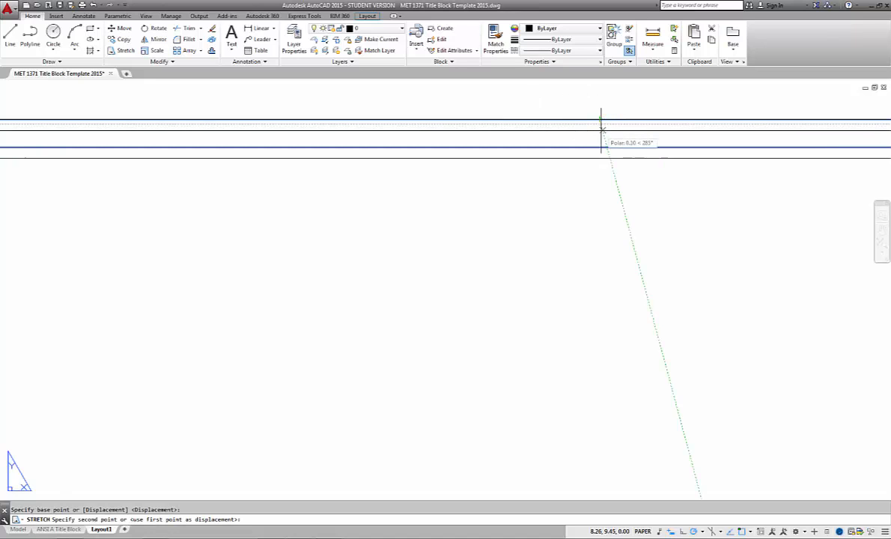
click(599, 130)
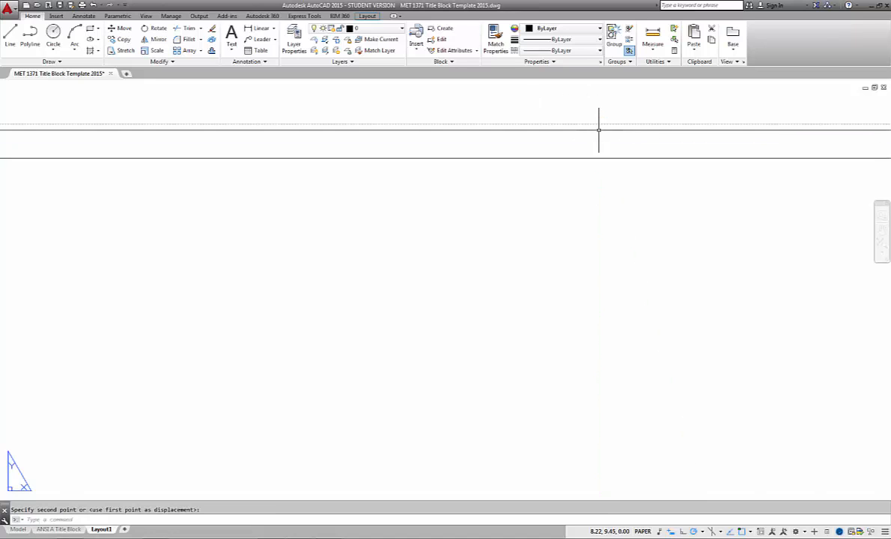
scroll(592, 135, down, 5)
key(Escape)
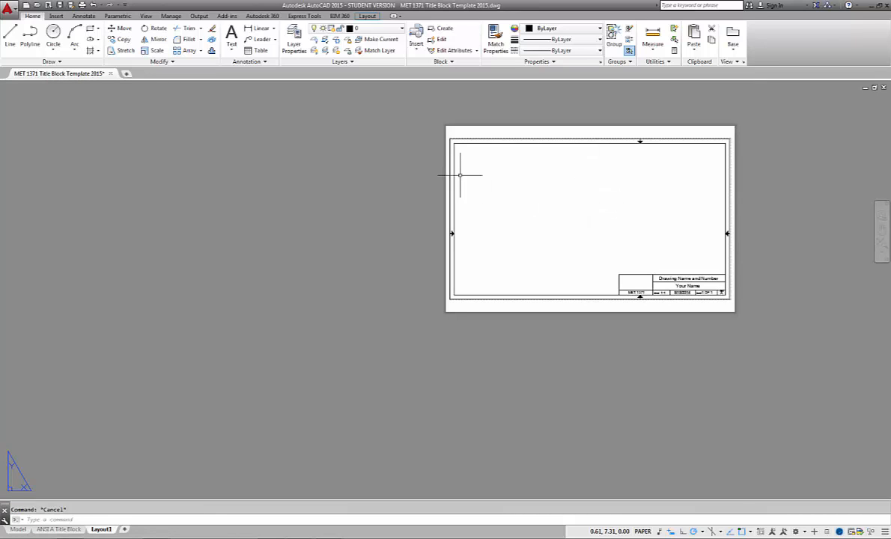
- Check the resized border's margins around the sheet and examine the SIZE field in the title block
scroll(453, 153, up, 5)
scroll(621, 167, down, 6)
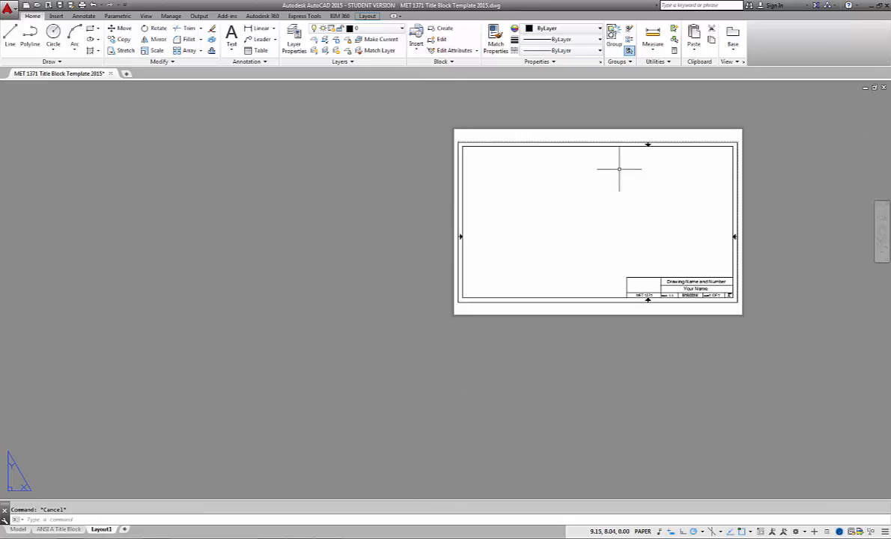
scroll(315, 304, up, 3)
scroll(305, 320, down, 2)
middle_click(305, 320)
middle_click(305, 320)
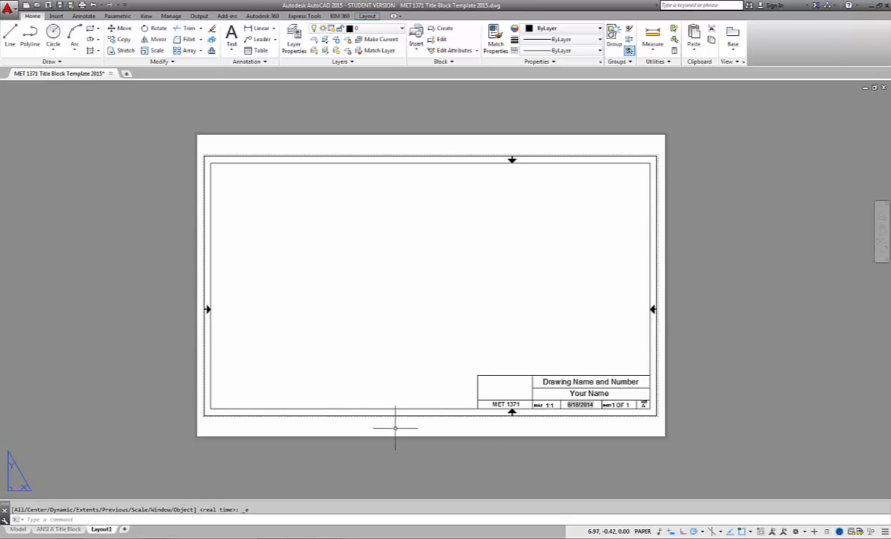
scroll(635, 423, up, 5)
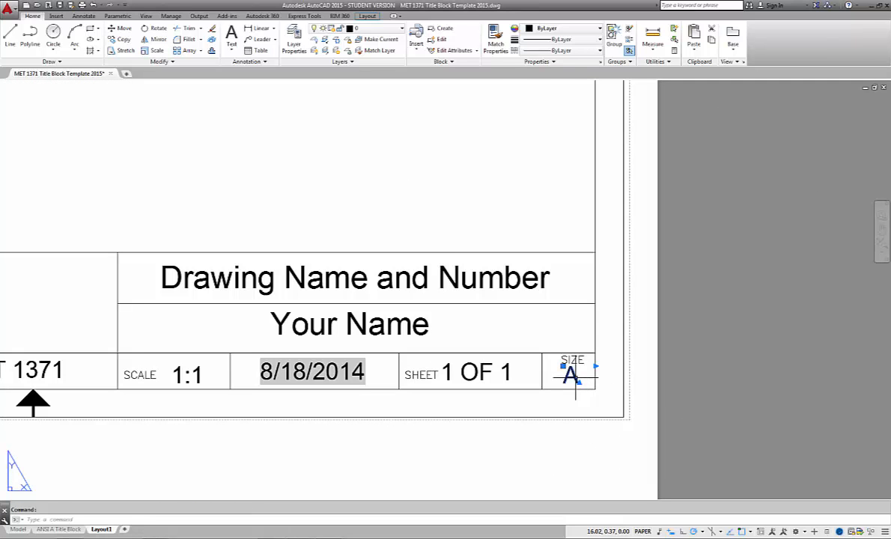
- Change the title block's SIZE entry to B
double_click(573, 376)
double_click(578, 377)
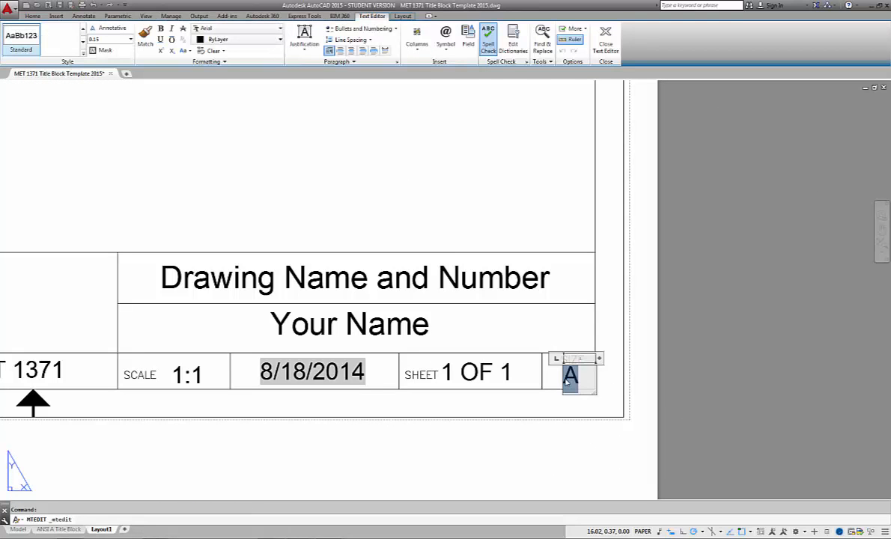
click(635, 390)
scroll(462, 417, down, 4)
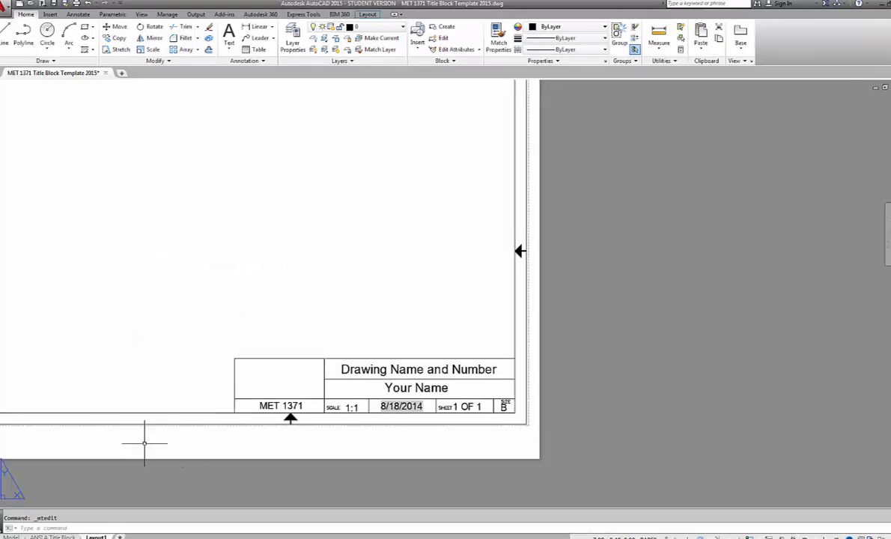
- Move the right-hand centering arrow, both head and stem, up by its tip to the midpoint of the inner border's right line
scroll(144, 443, down, 2)
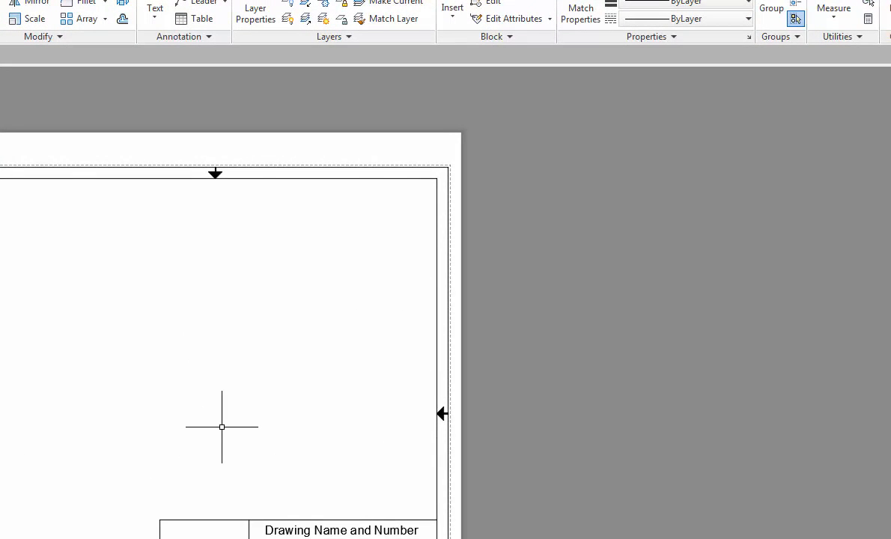
middle_drag(222, 427, 289, 449)
scroll(521, 418, up, 2)
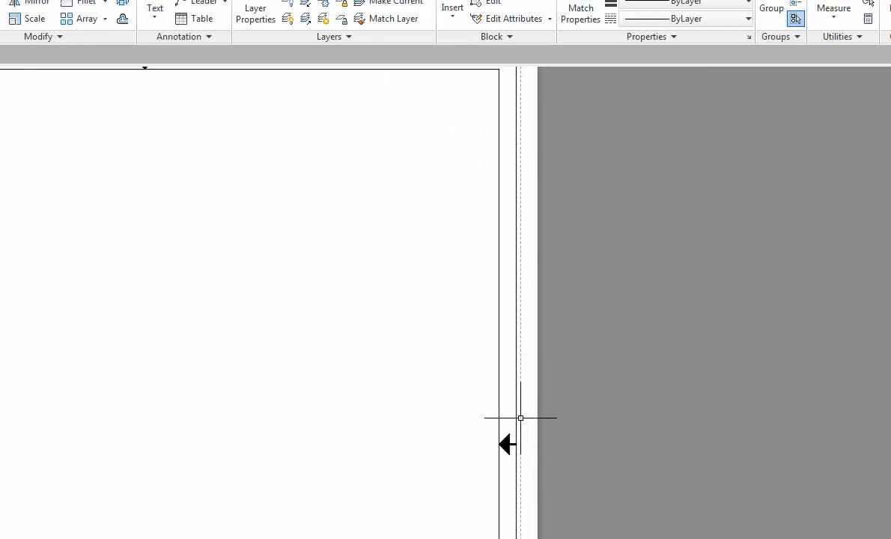
middle_drag(520, 418, 385, 299)
scroll(409, 344, up, 2)
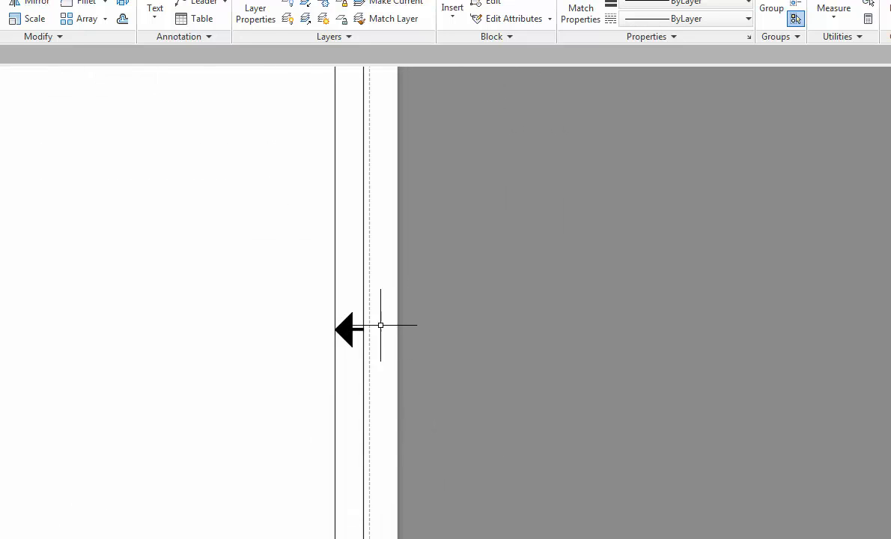
click(30, 18)
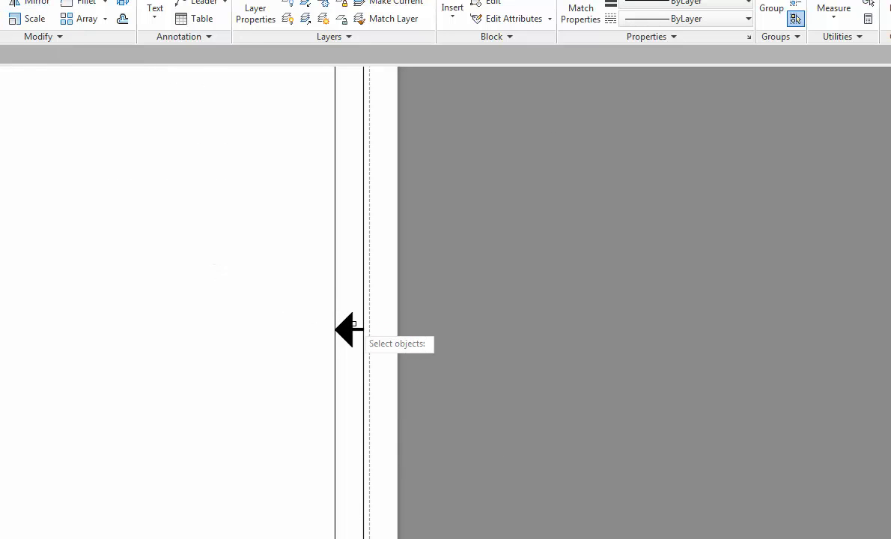
scroll(350, 322, up, 5)
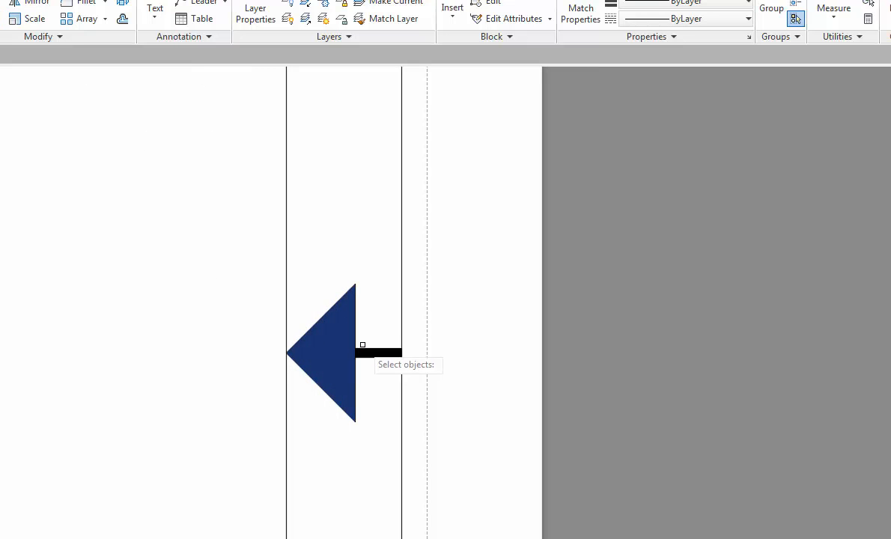
click(358, 348)
key(Return)
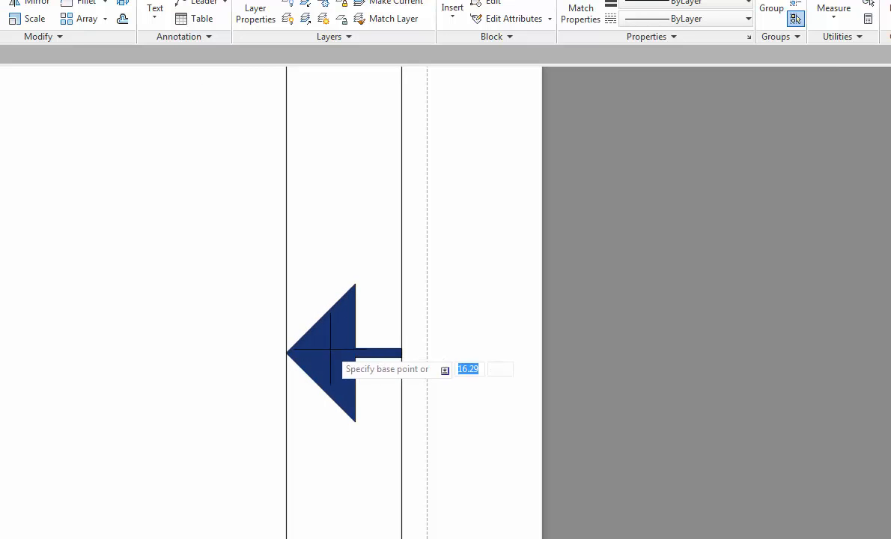
click(286, 353)
scroll(286, 353, down, 4)
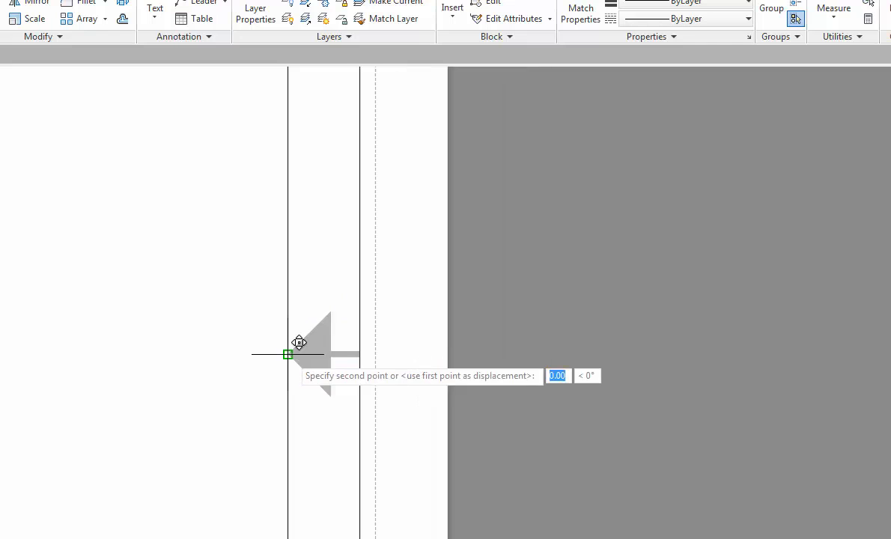
click(290, 200)
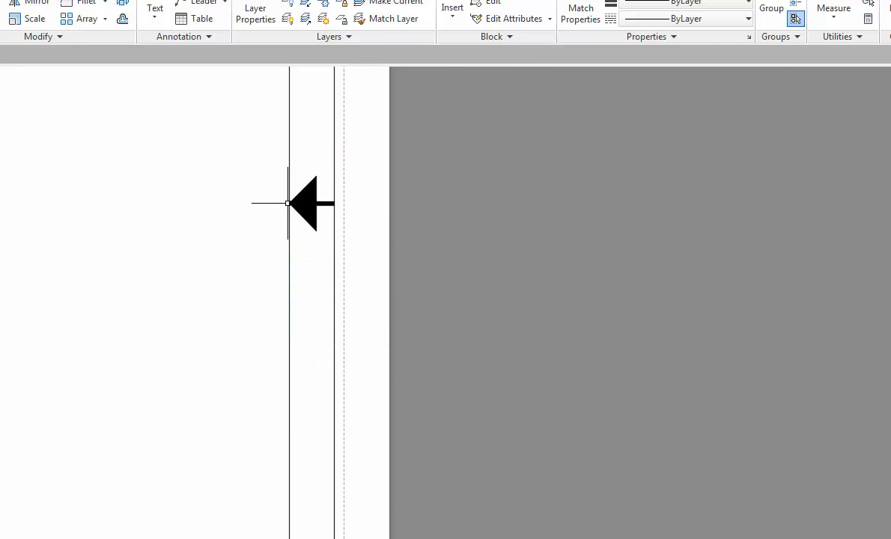
- Move the upper centering arrow, head and stem, by its tip to the midpoint of the inner border's top line
scroll(304, 339, down, 7)
scroll(159, 168, up, 8)
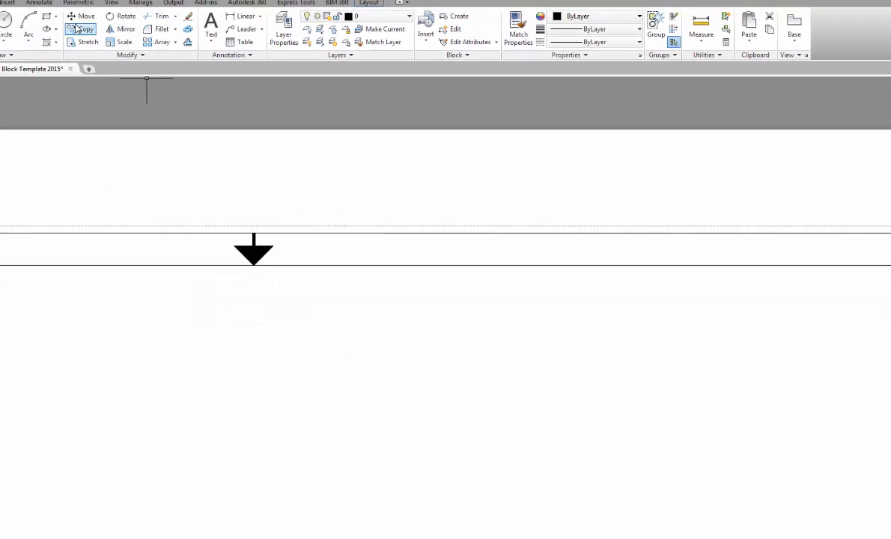
click(82, 16)
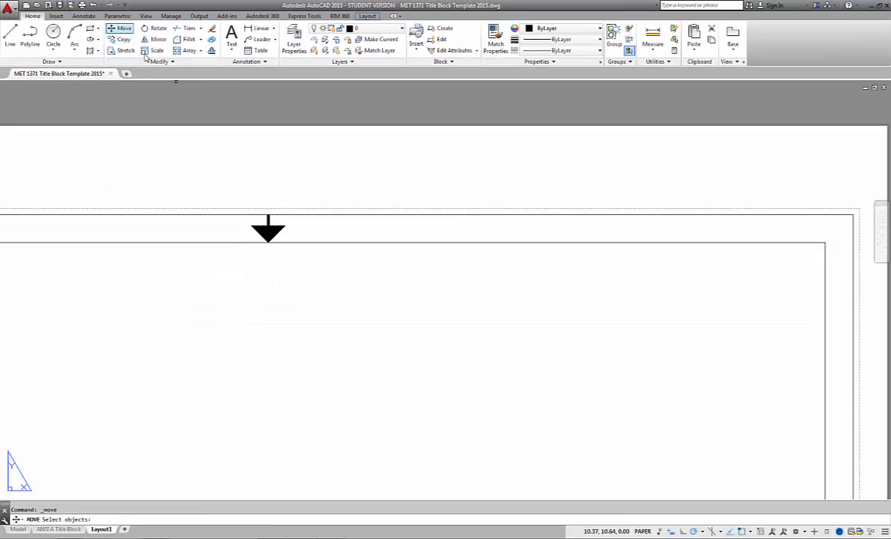
click(284, 227)
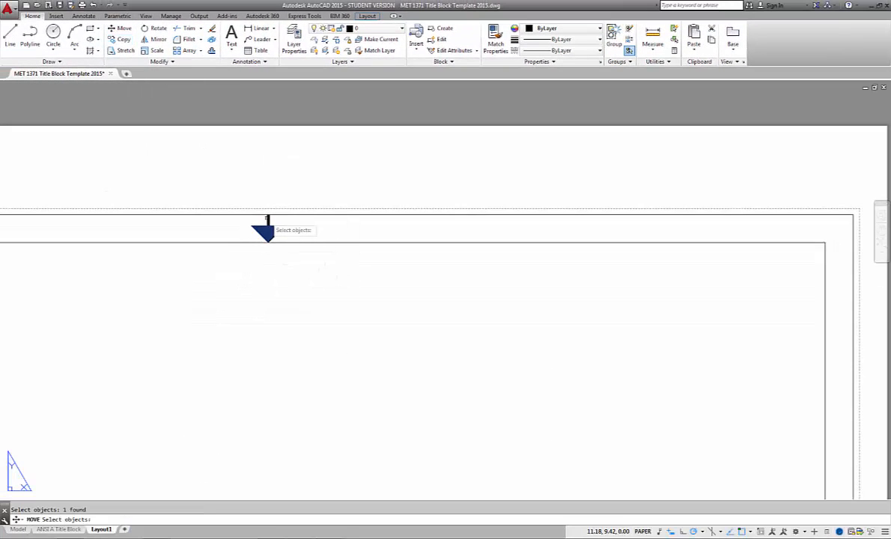
key(Return)
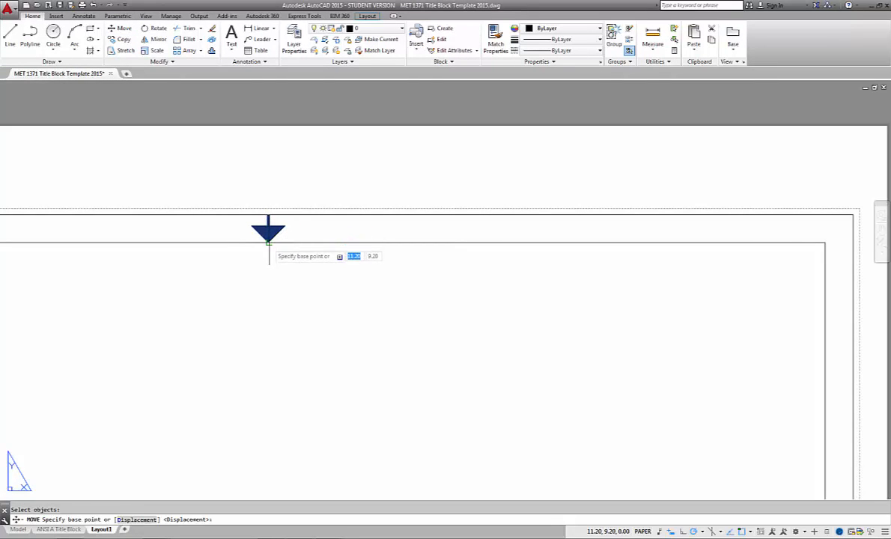
click(266, 242)
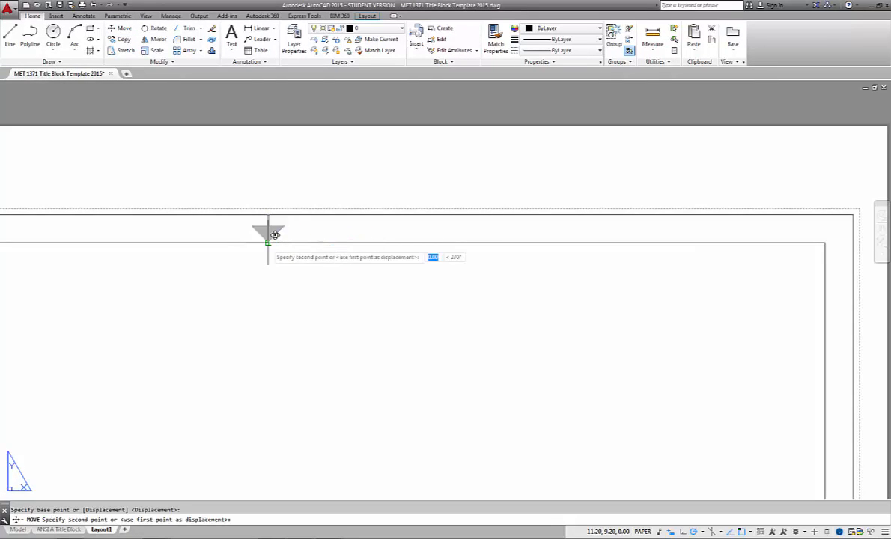
scroll(265, 240, down, 2)
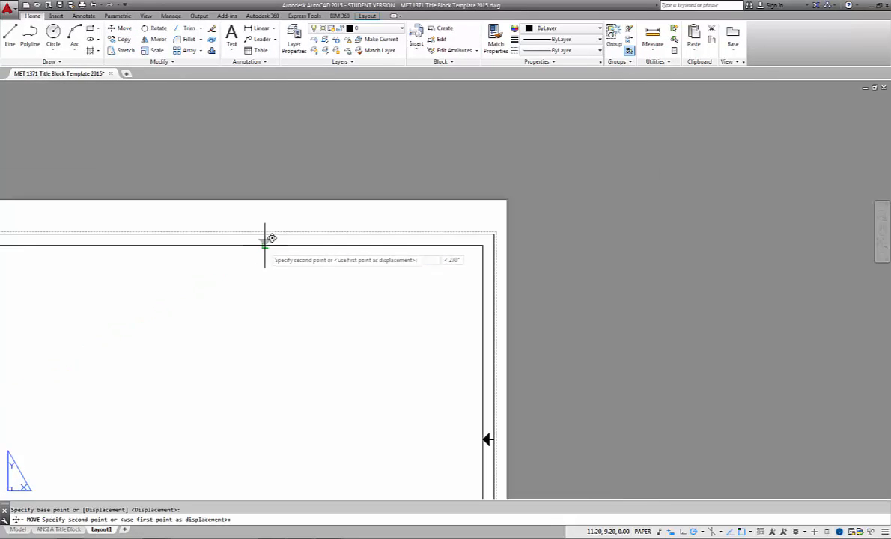
click(135, 244)
- Move the lower centering arrow from below the MET 1371 cell to the midpoint of the inner border's bottom line
scroll(171, 284, down, 2)
scroll(165, 287, down, 1)
scroll(16, 359, up, 2)
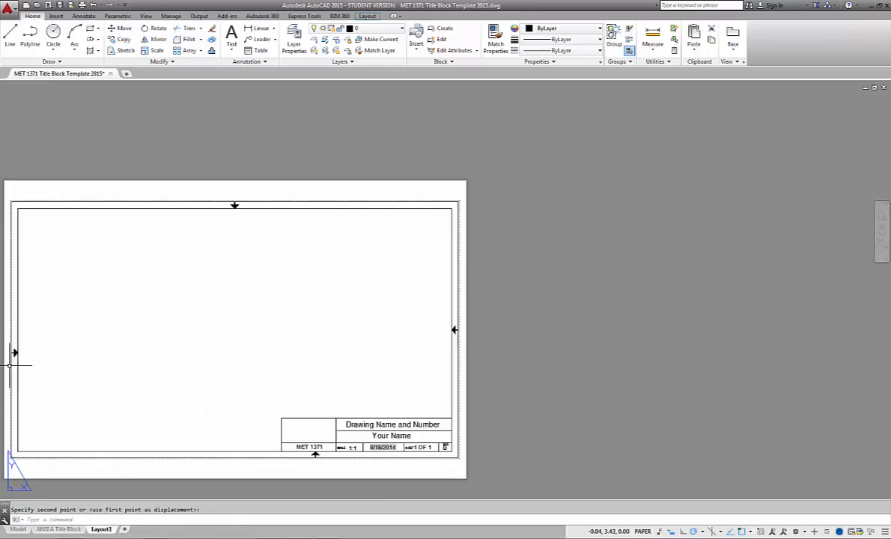
scroll(15, 353, down, 2)
scroll(173, 443, up, 5)
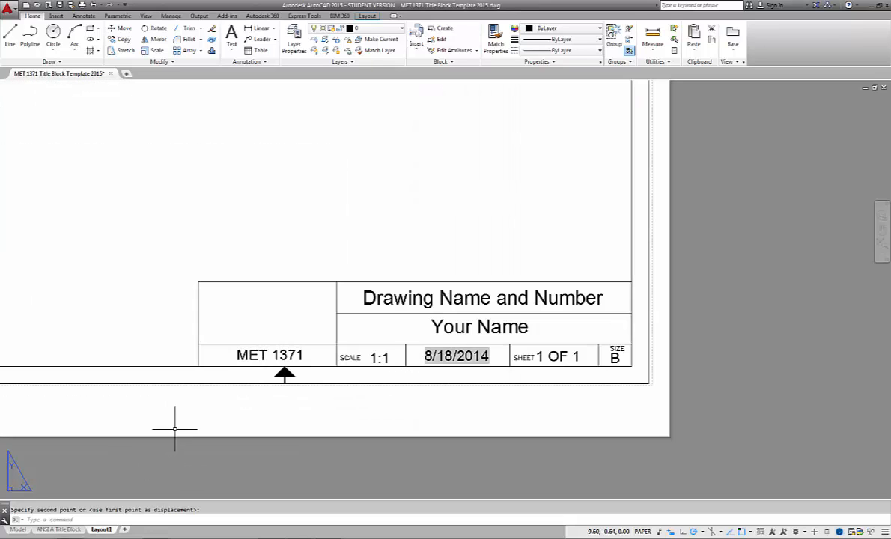
click(120, 28)
scroll(296, 389, up, 5)
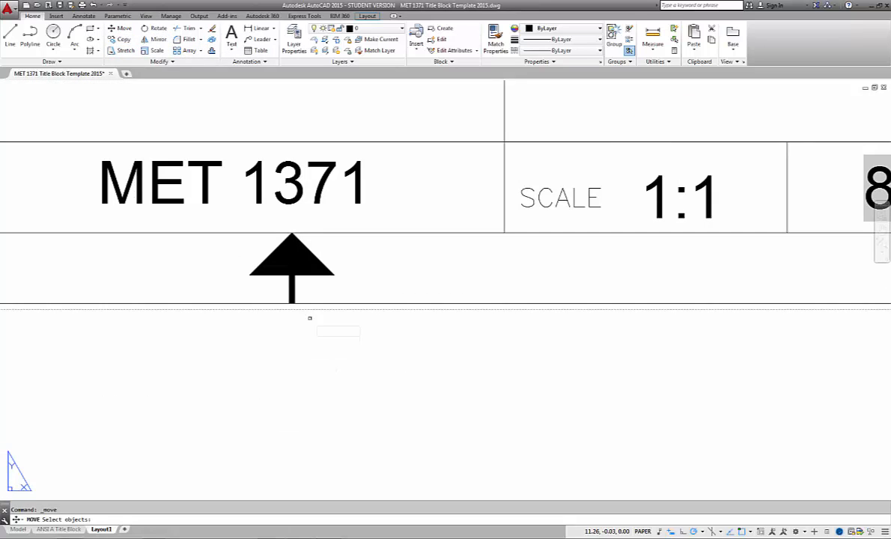
click(290, 289)
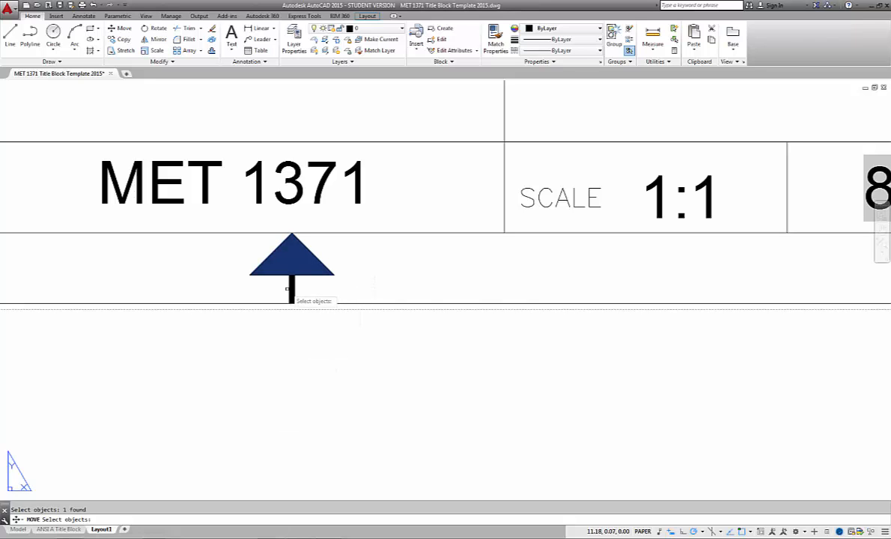
key(Return)
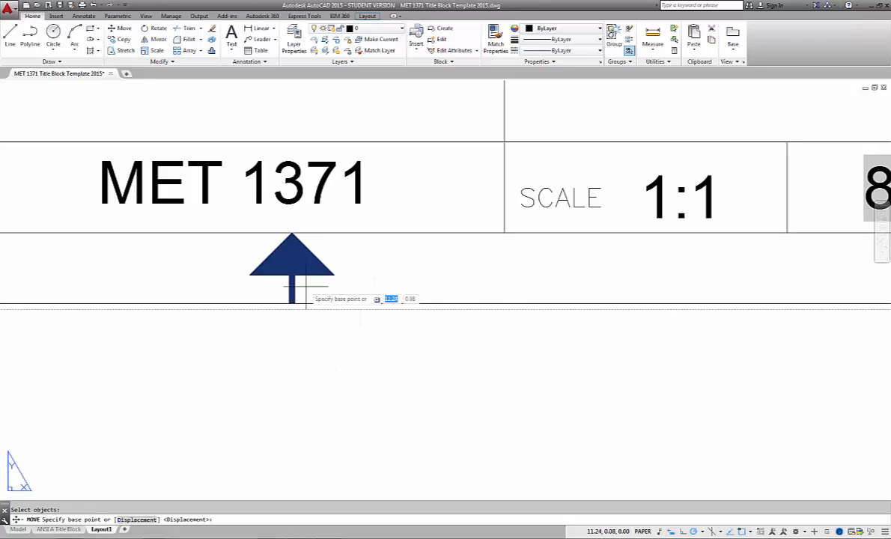
click(293, 234)
scroll(298, 229, down, 5)
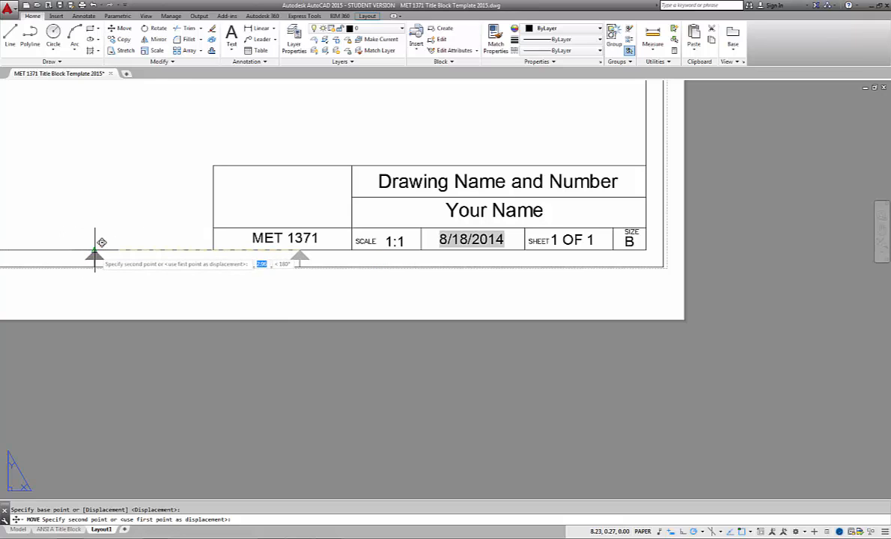
scroll(105, 261, down, 5)
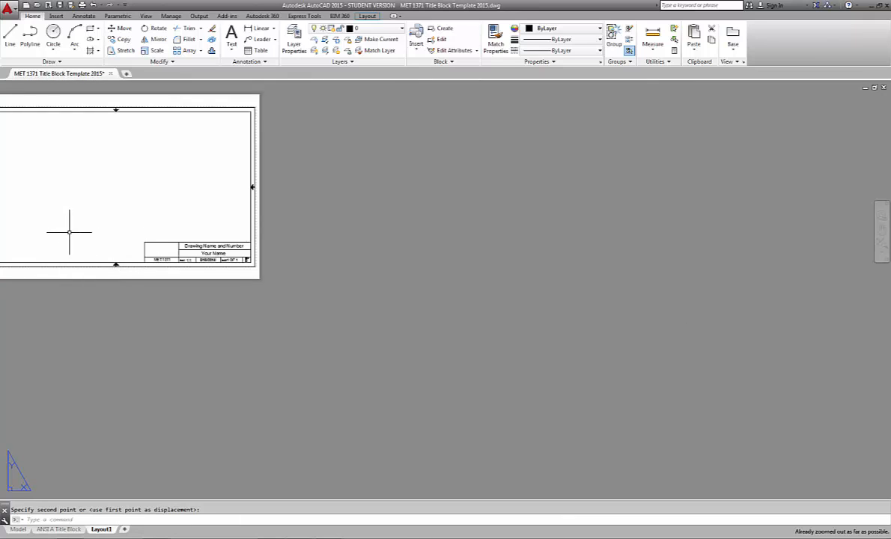
- Move the left-hand centering arrow, head and stem, up by its tip to the midpoint of the inner border's left line
middle_drag(70, 228, 338, 291)
scroll(269, 262, up, 6)
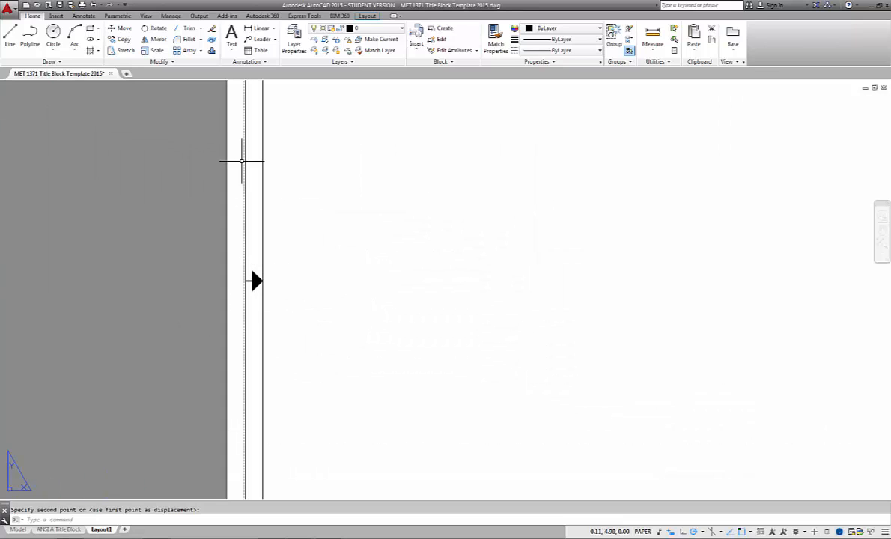
click(118, 29)
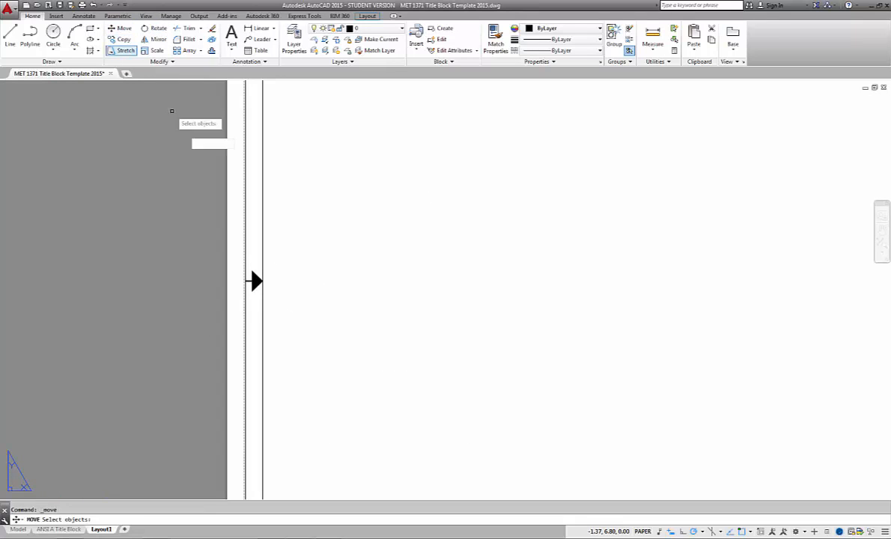
click(257, 280)
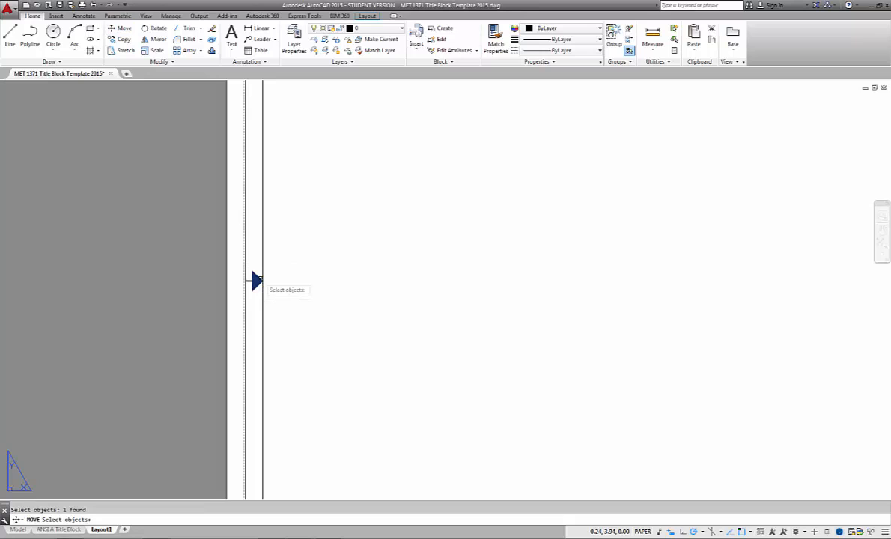
click(249, 282)
key(Return)
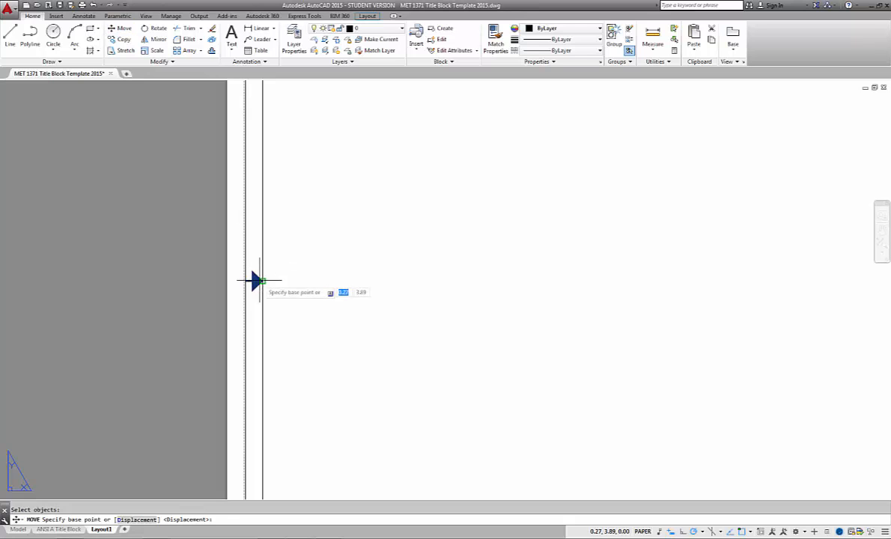
click(261, 281)
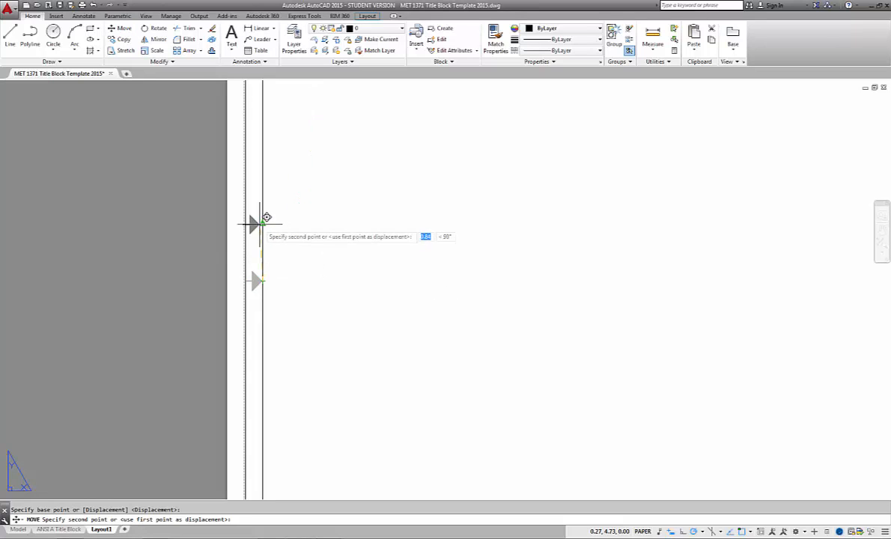
click(263, 222)
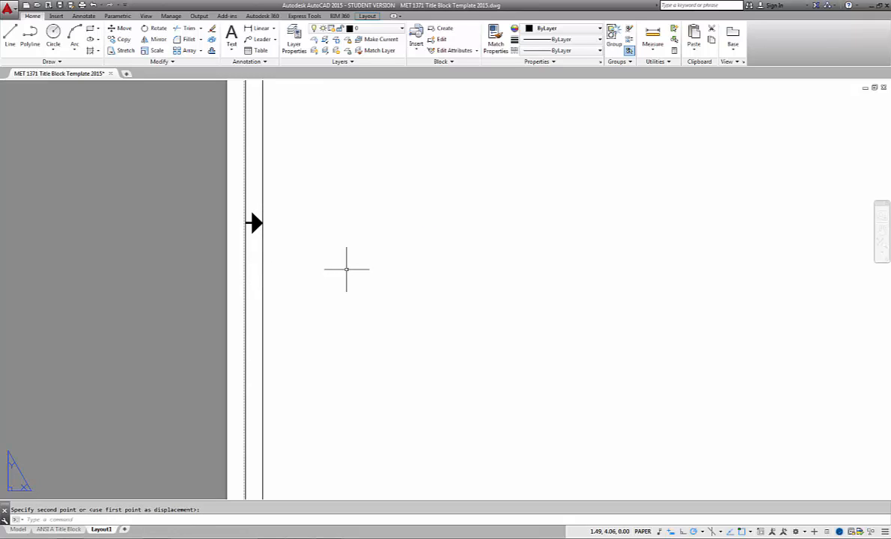
key(Escape)
scroll(347, 270, down, 6)
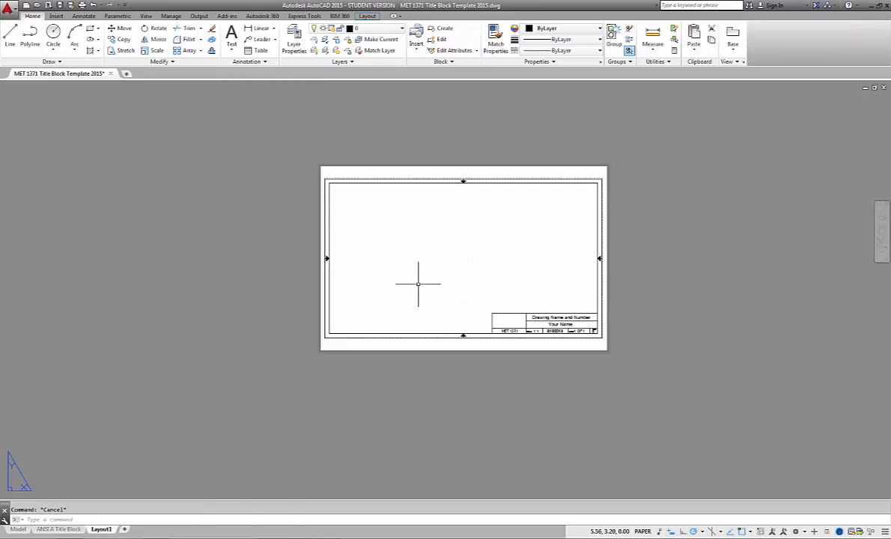
- Rename the Layout1 layout as ANSI B Title Block
right_click(99, 531)
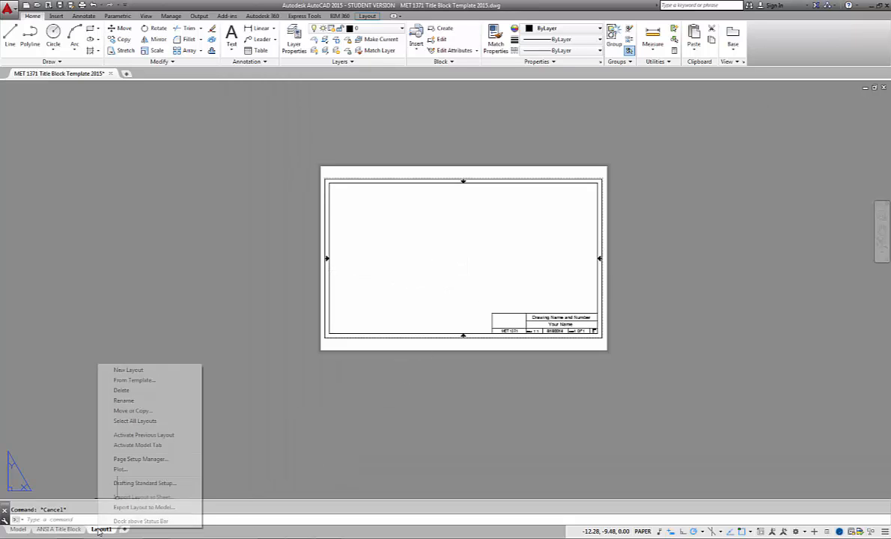
click(138, 401)
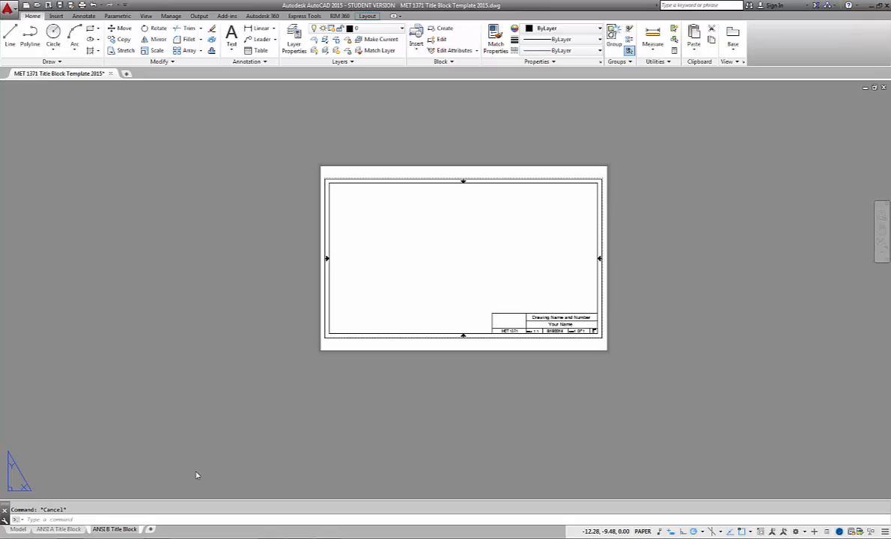
key(Return)
- Switch to the ANSI A Title Block layout and check its border, centering arrows and title block
click(58, 530)
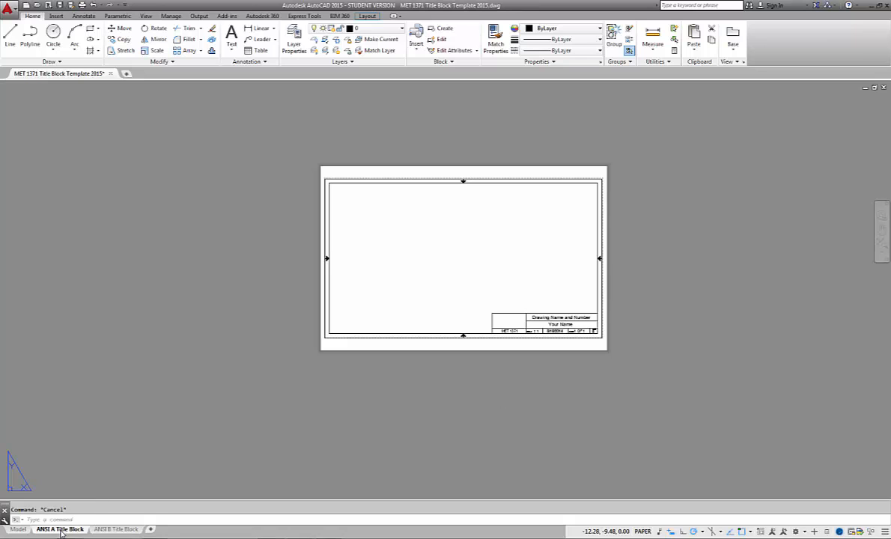
scroll(752, 228, down, 2)
middle_drag(752, 228, 413, 258)
scroll(406, 256, up, 4)
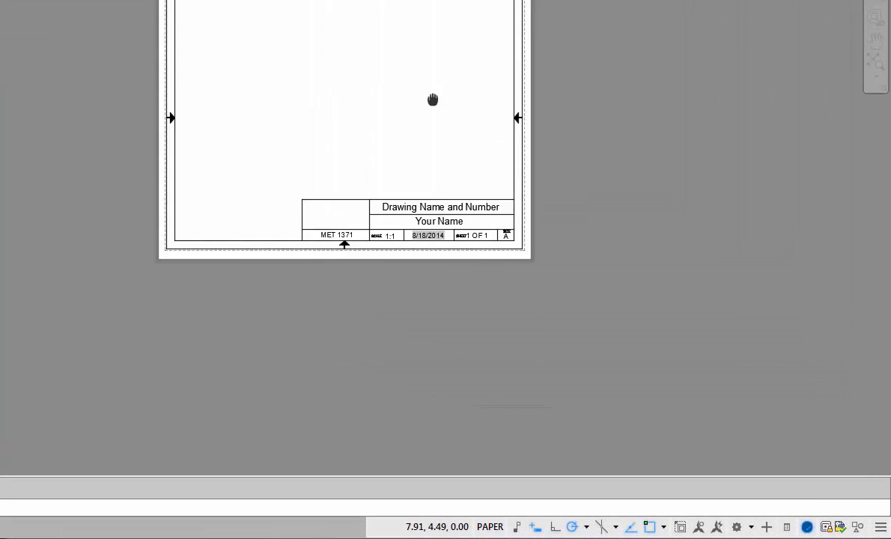
scroll(168, 116, down, 1)
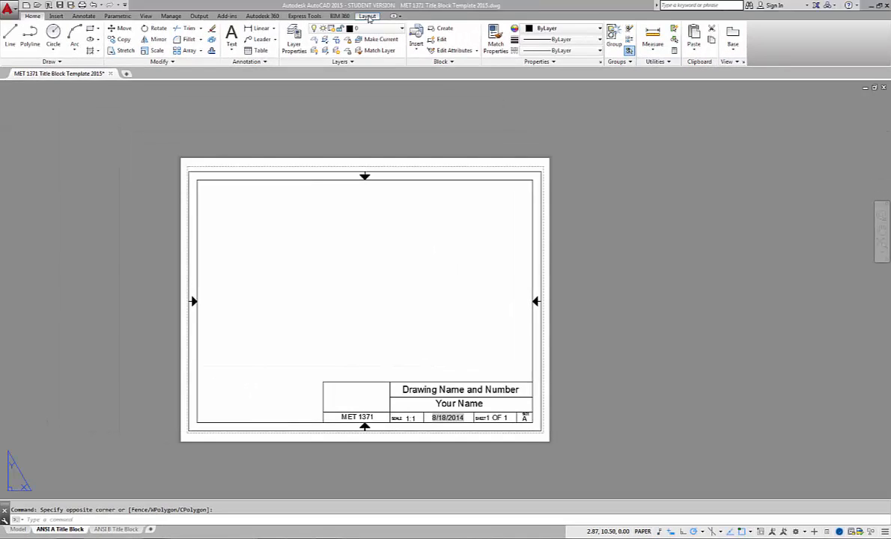
- Create a polygonal viewport on the ANSI A Title Block layout that follows the inner border and steps around the title block
click(368, 17)
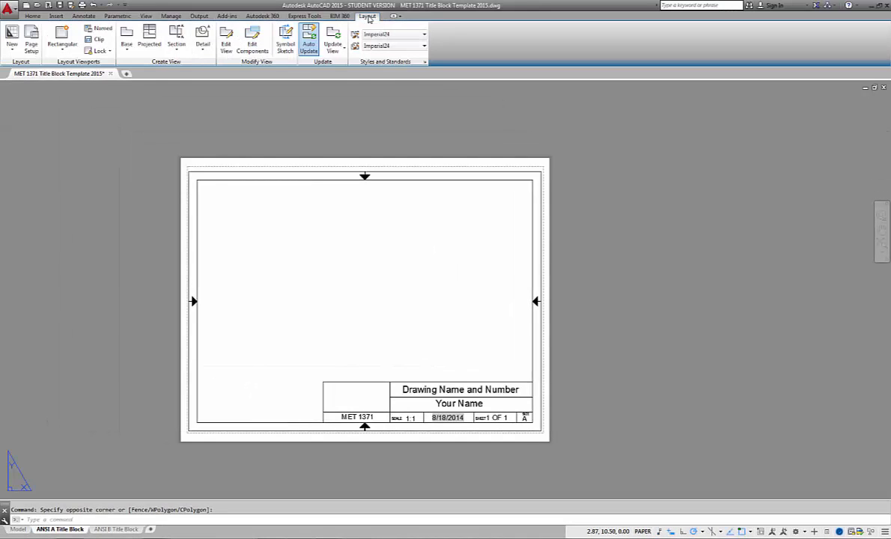
click(62, 50)
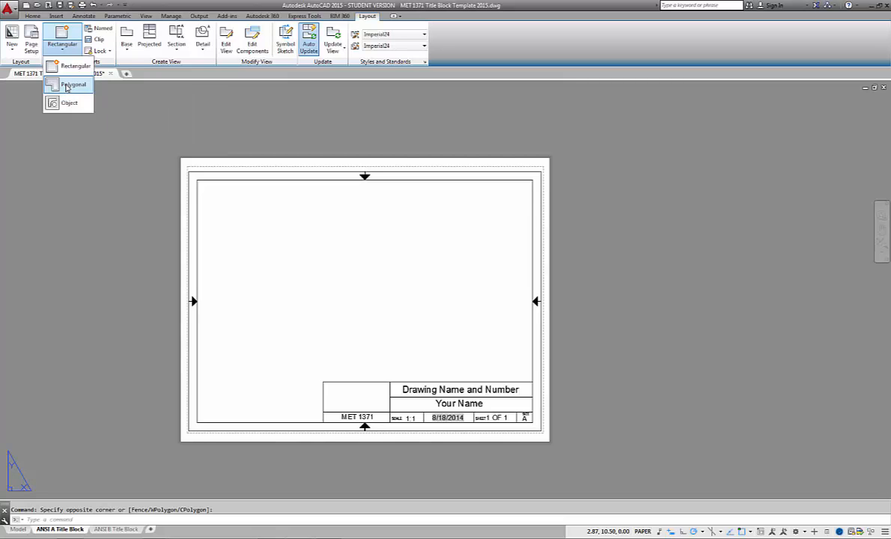
click(69, 84)
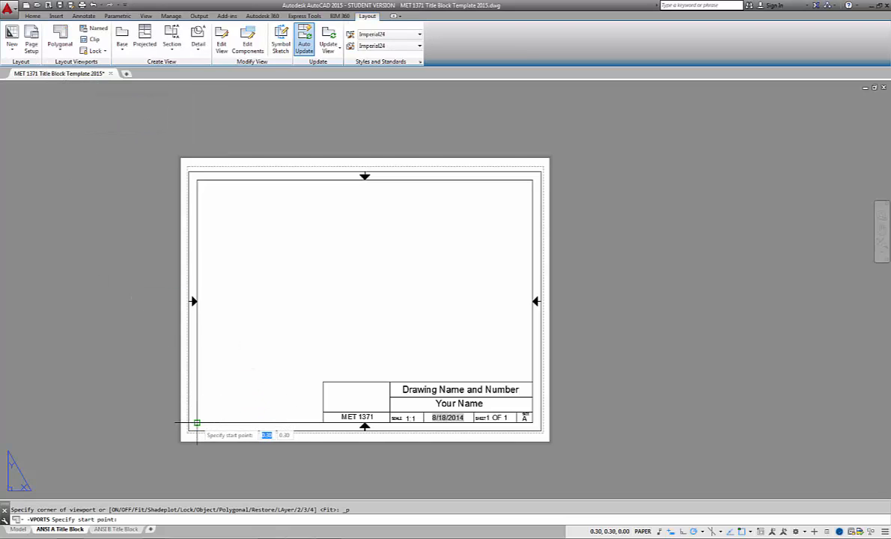
click(323, 422)
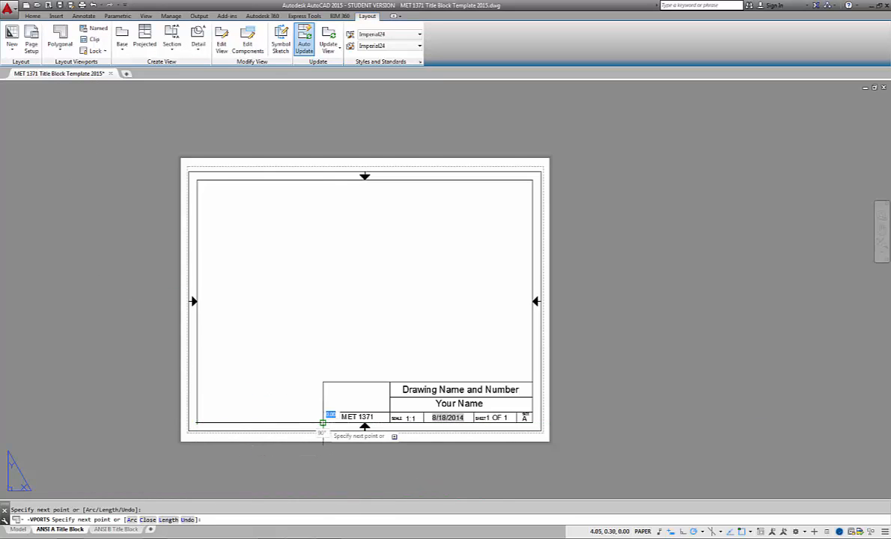
click(532, 382)
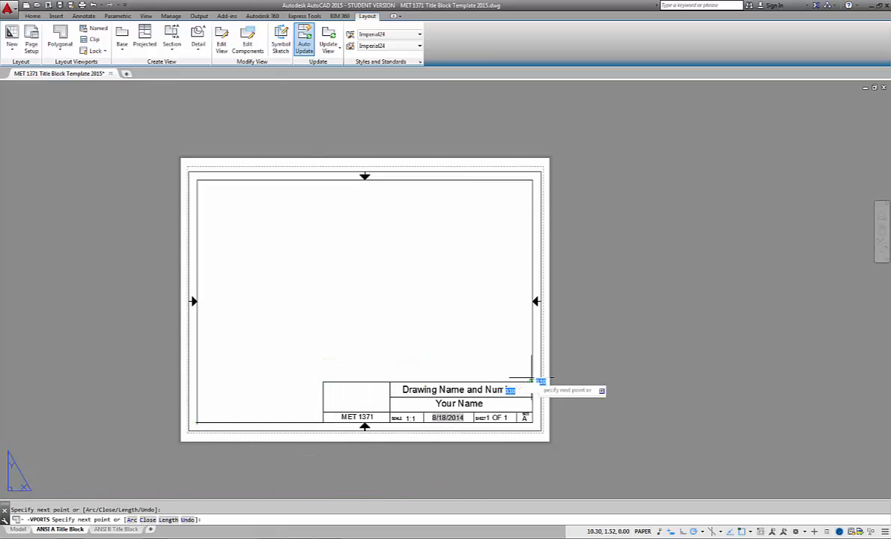
click(532, 180)
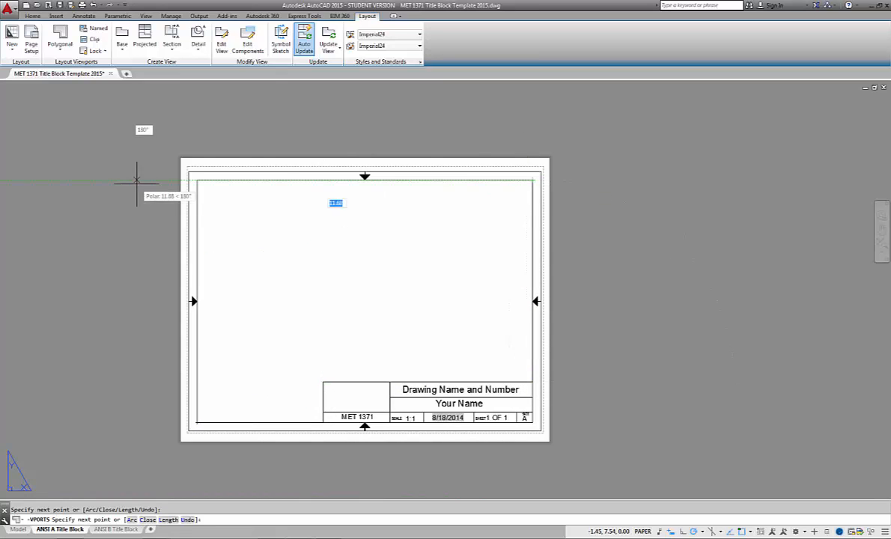
click(197, 179)
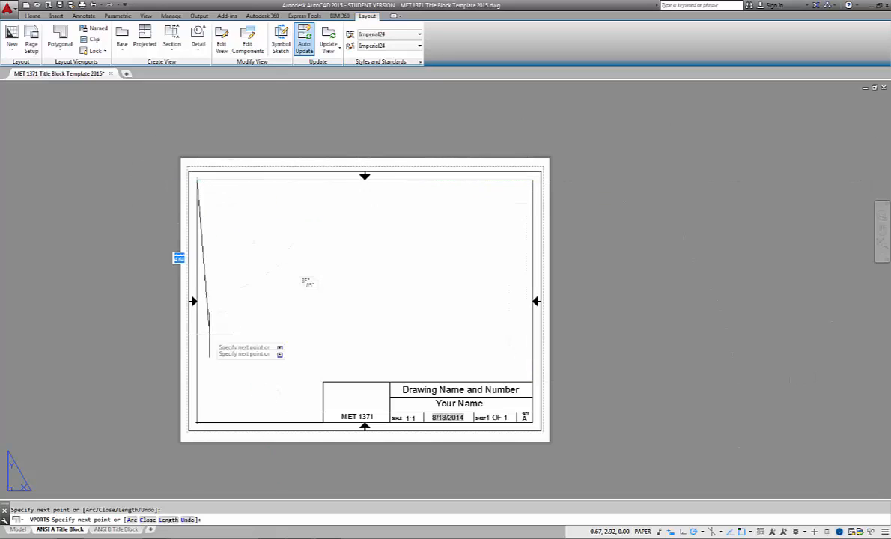
click(197, 423)
right_click(246, 365)
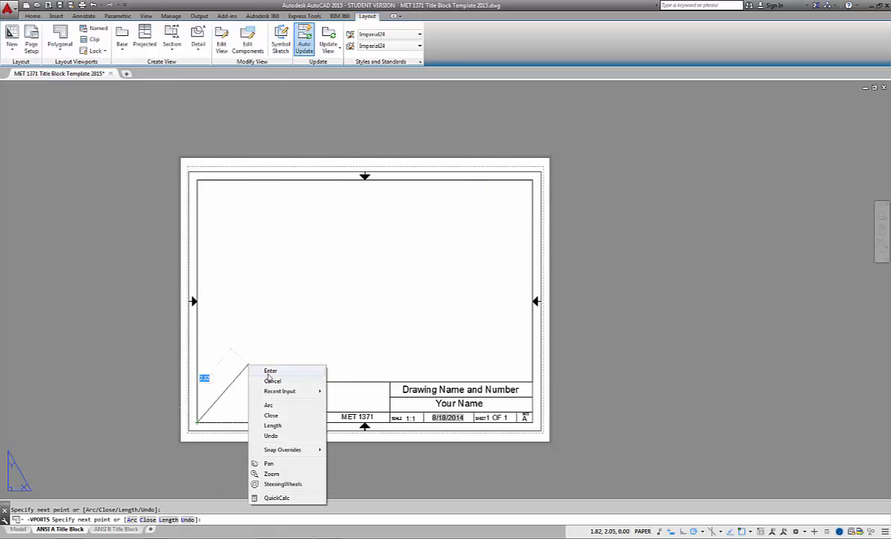
click(267, 370)
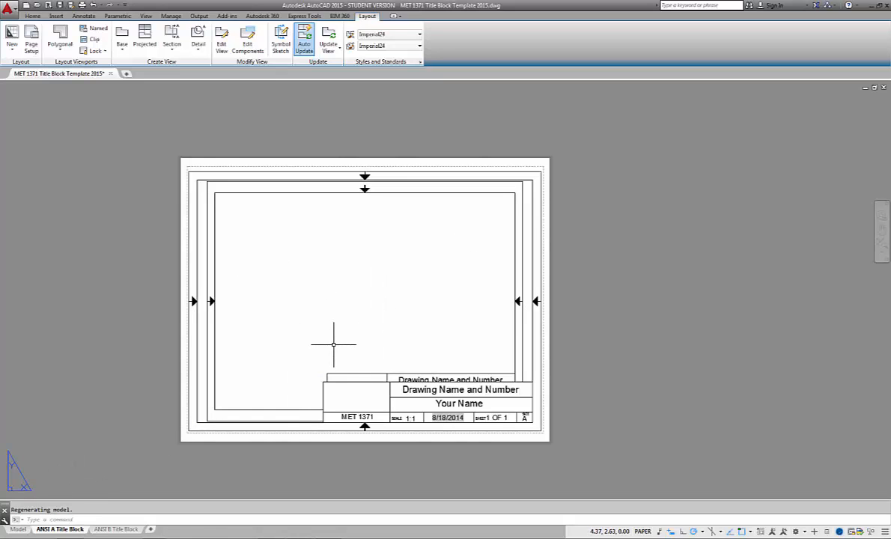
- Draw a test circle in model space above the border's centre and view it through the ANSI A Title Block layout's viewport
click(17, 530)
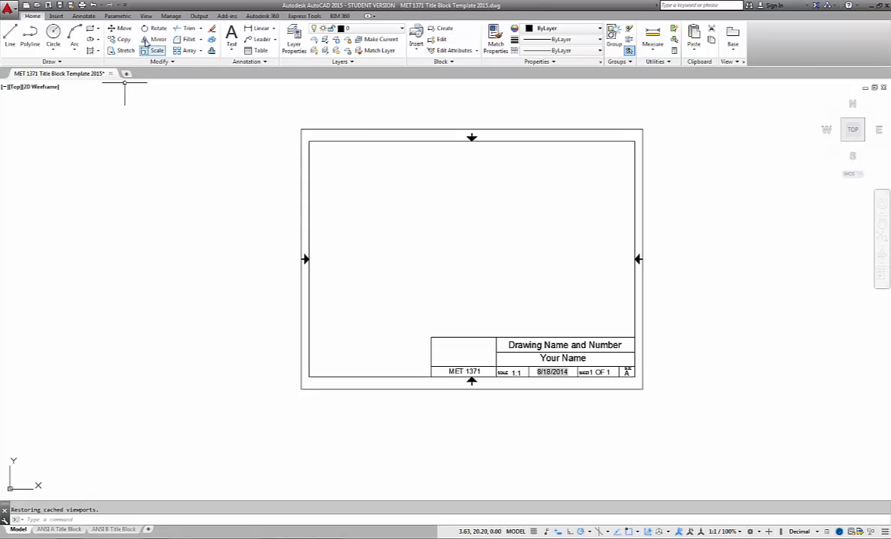
click(53, 33)
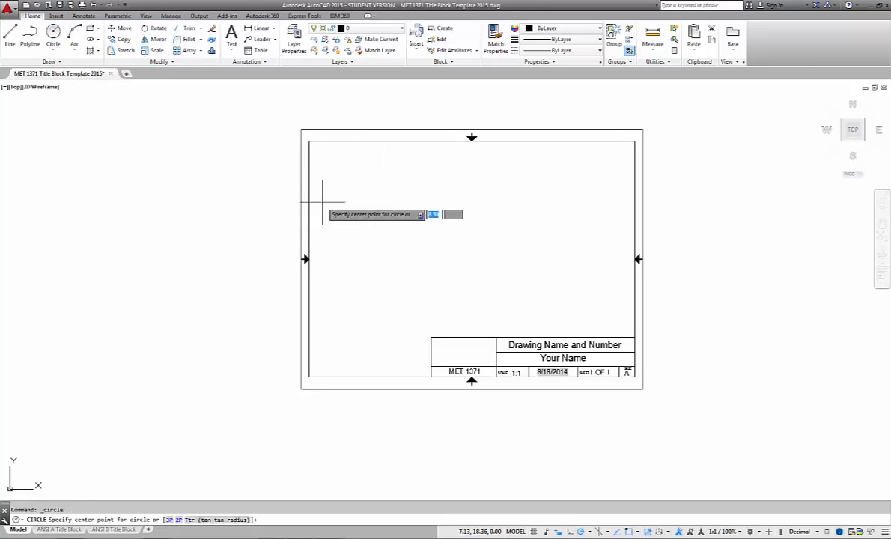
click(472, 231)
click(523, 262)
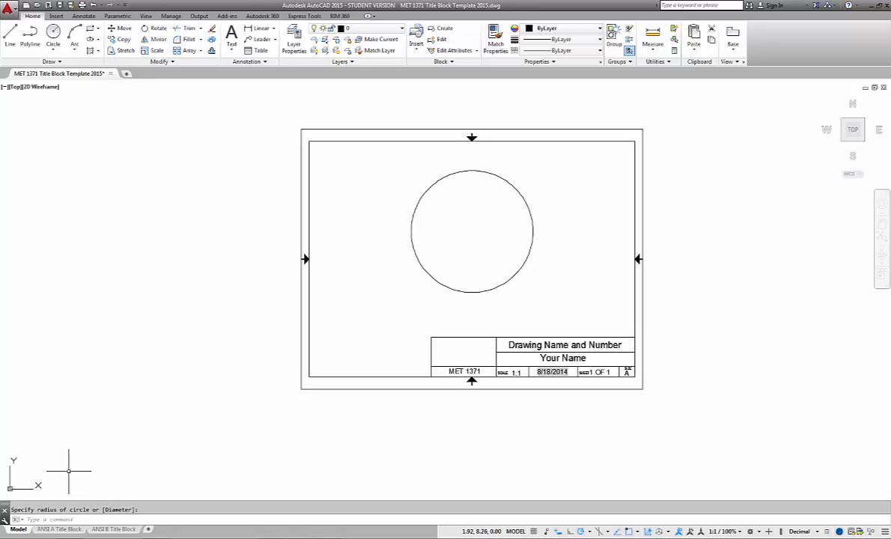
click(65, 529)
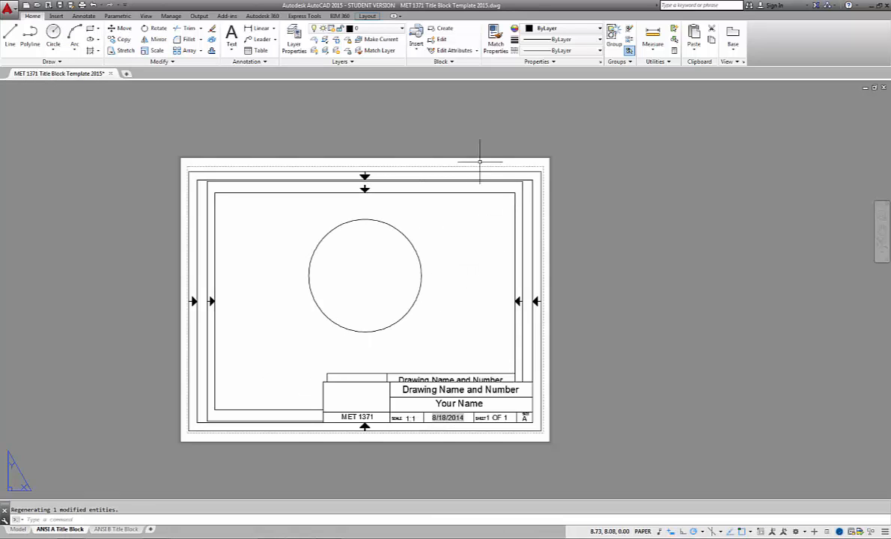
scroll(392, 259, down, 2)
scroll(389, 259, up, 2)
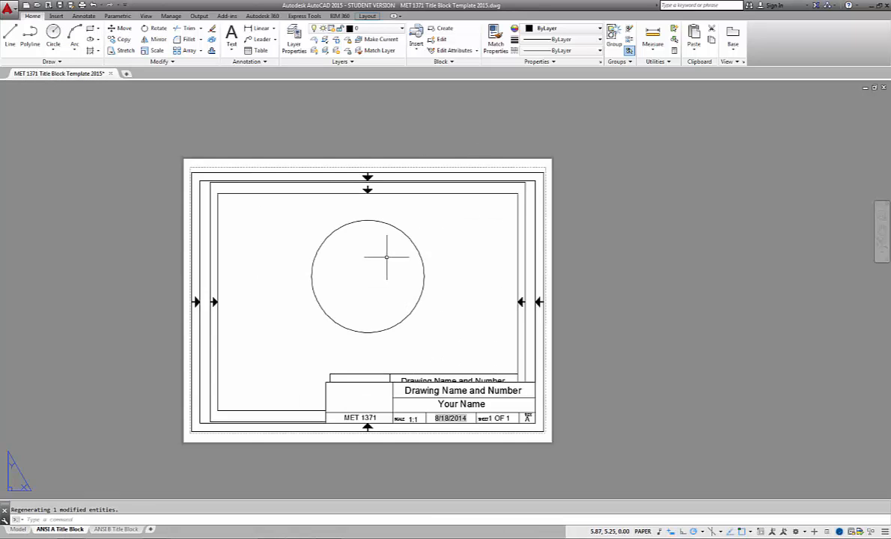
middle_drag(386, 258, 421, 237)
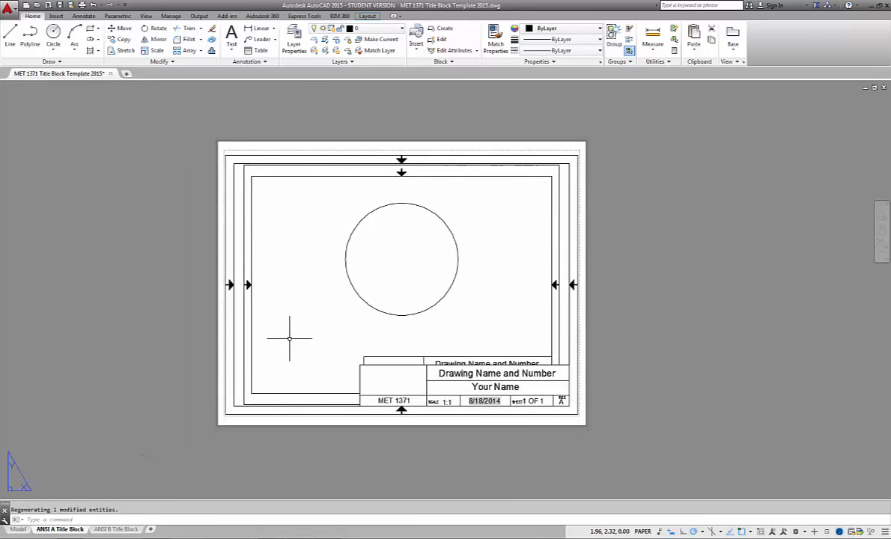
- Erase the borders, title block and lower centering arrow from model space, keeping the circle, and return to the ANSI A Title Block layout
click(17, 531)
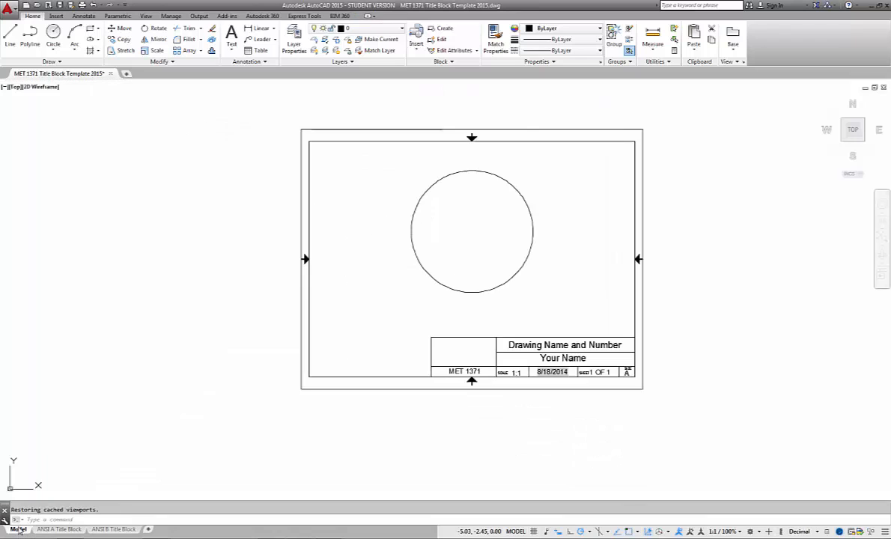
click(656, 122)
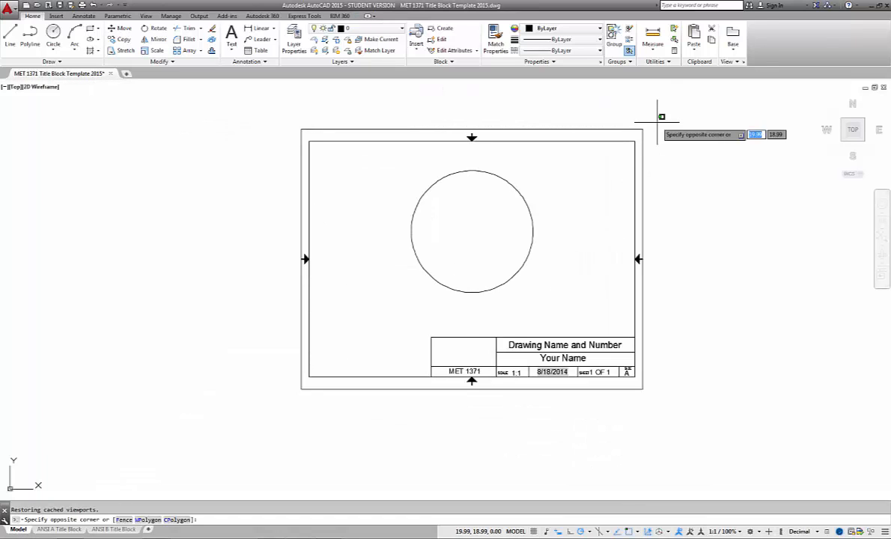
click(608, 158)
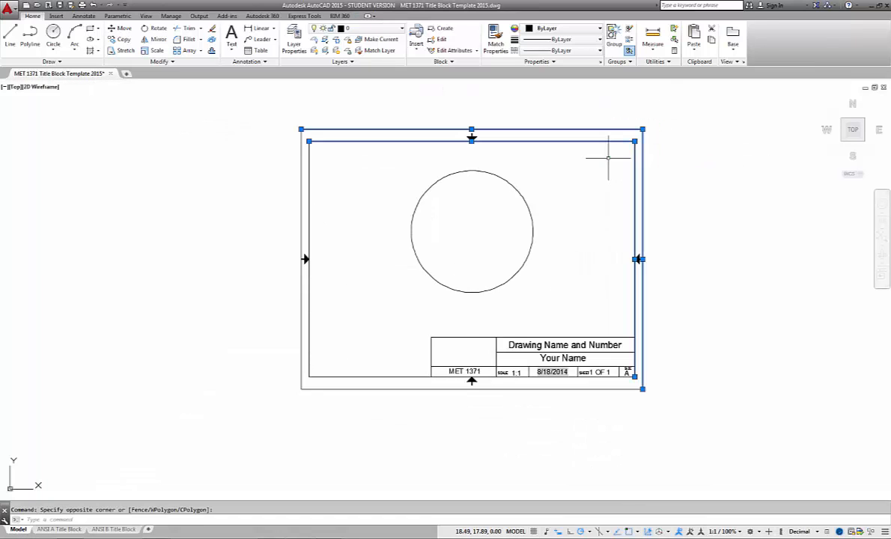
click(740, 308)
click(232, 431)
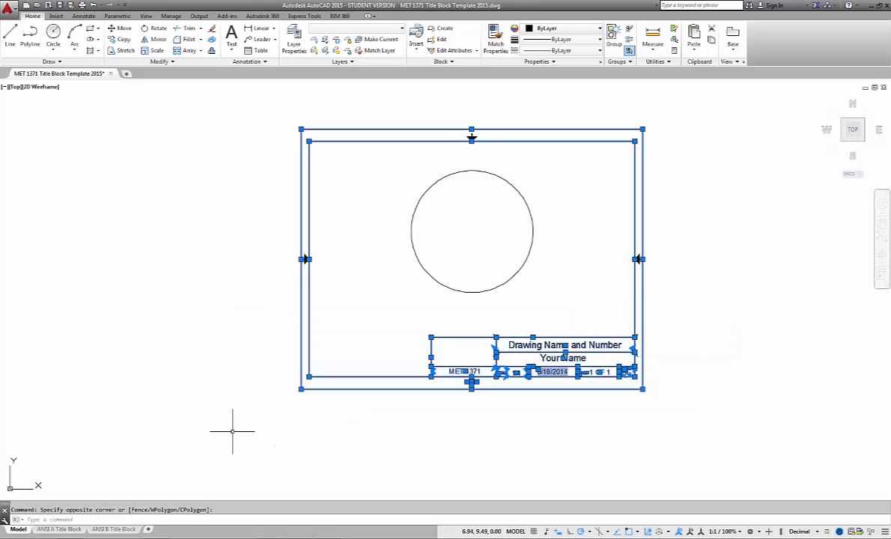
key(Delete)
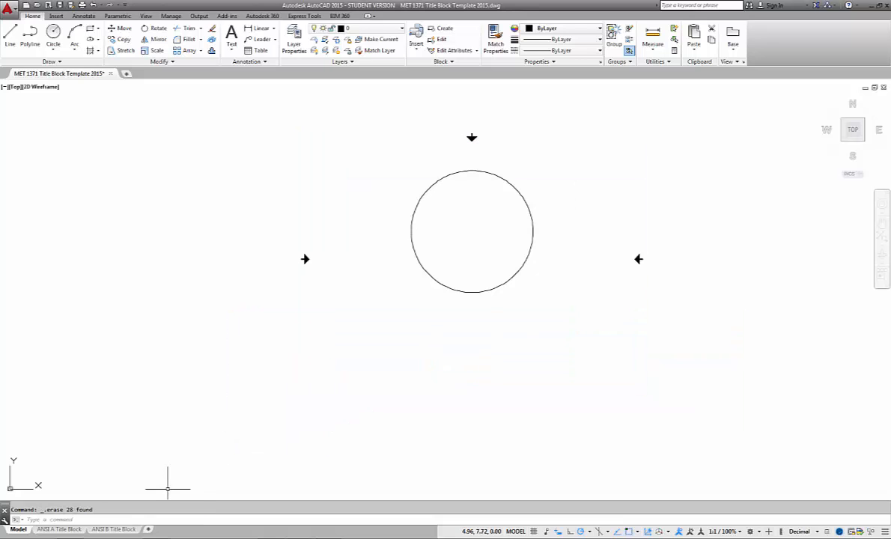
click(60, 529)
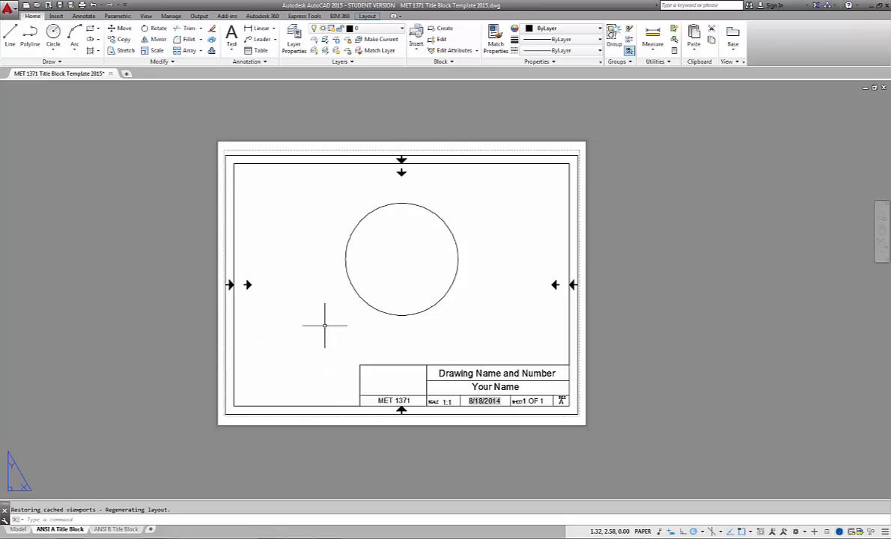
- Create a polygonal viewport on the ANSI B Title Block layout, tracing the inner border and excluding the title block
mouse_move(123, 531)
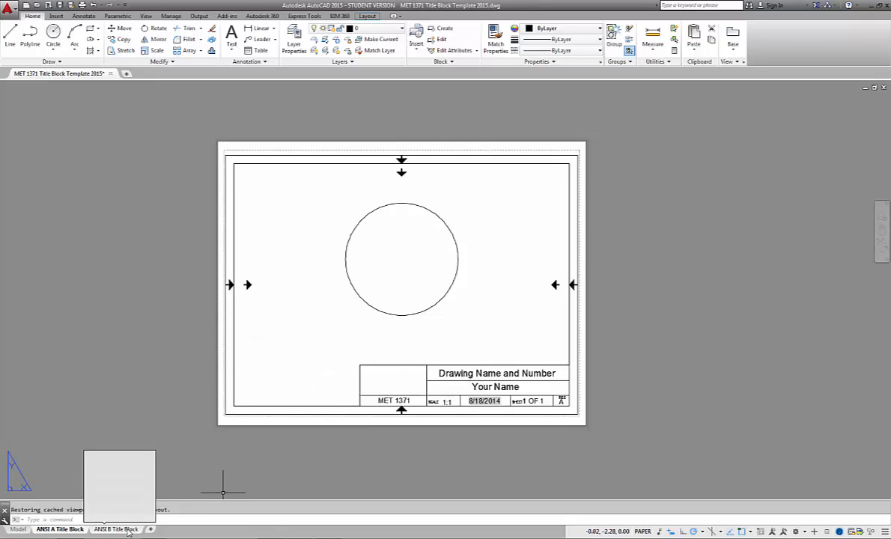
click(116, 530)
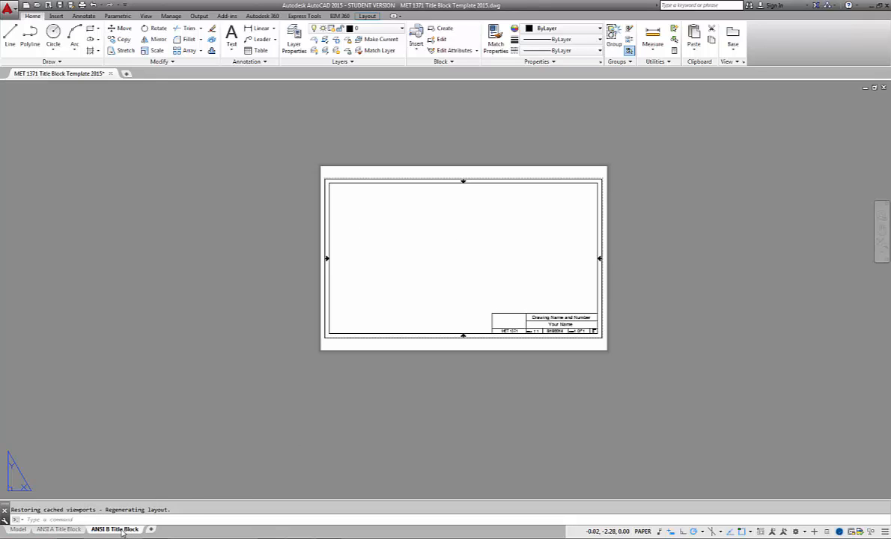
click(371, 16)
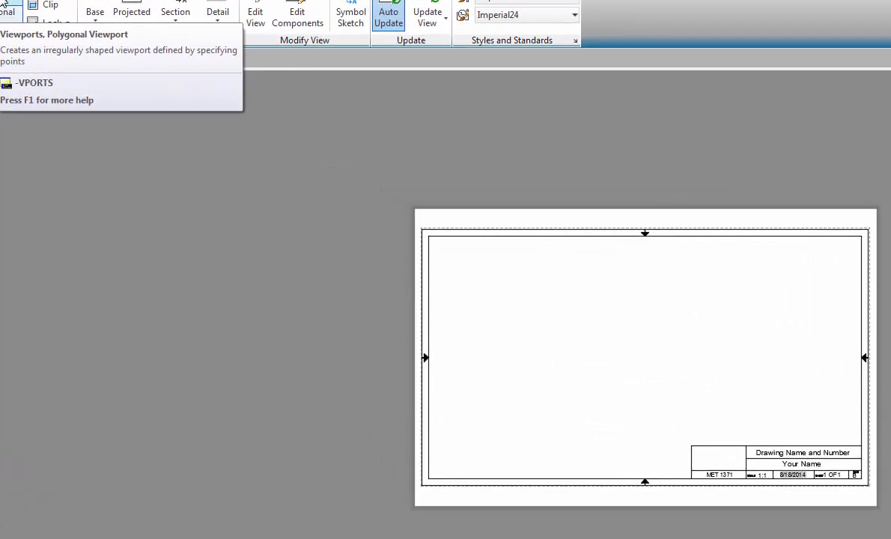
click(4, 6)
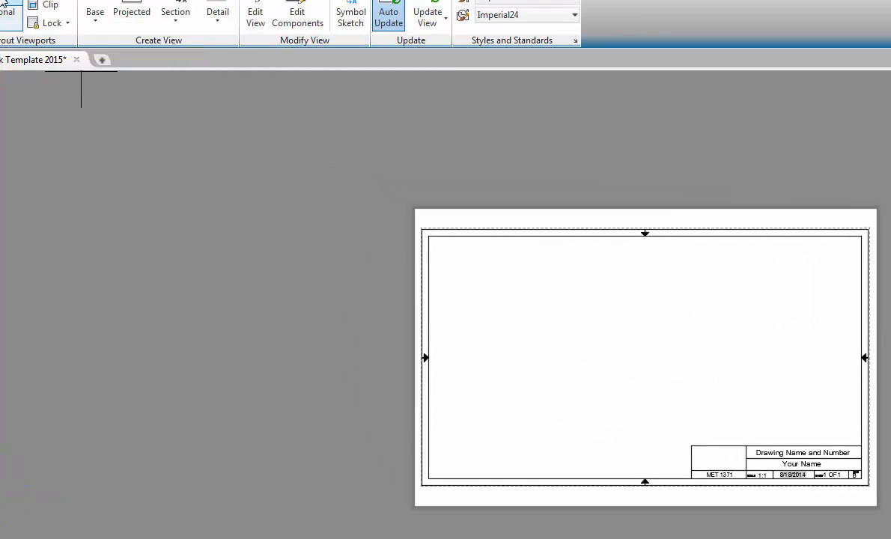
click(428, 236)
click(428, 479)
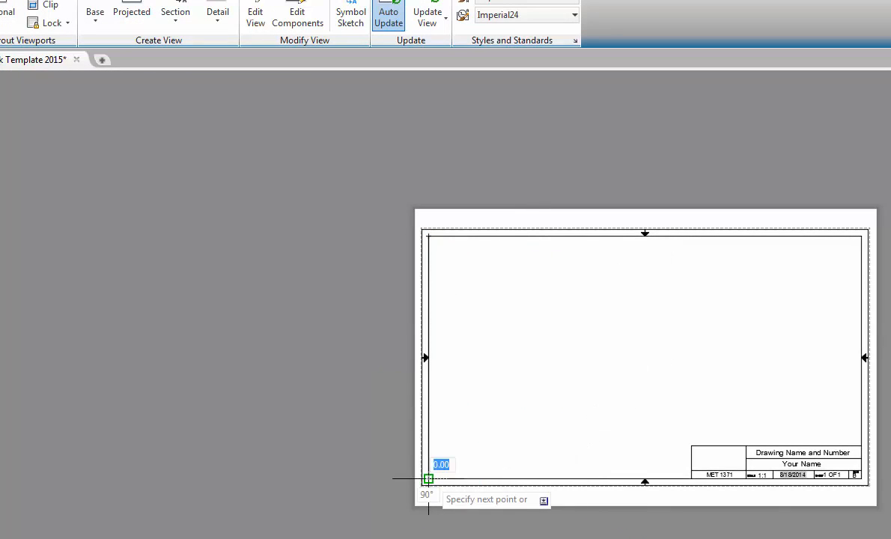
click(692, 479)
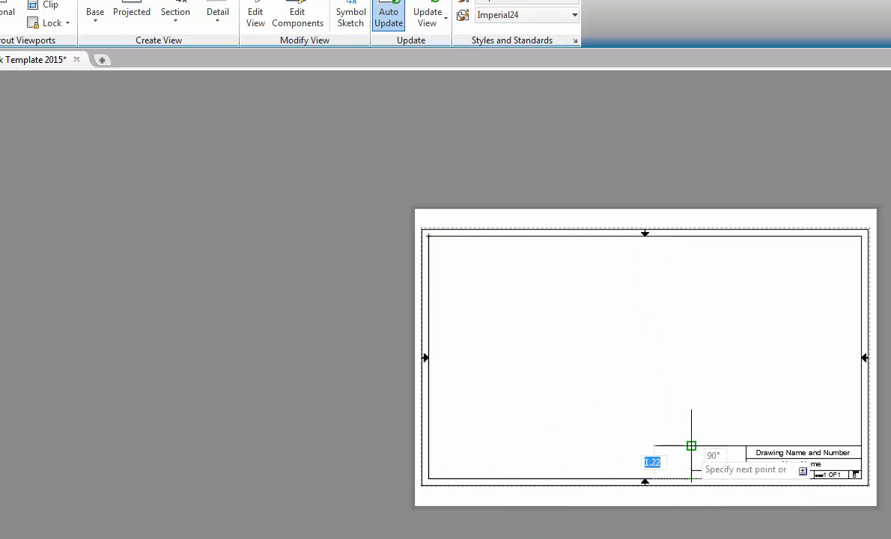
click(691, 446)
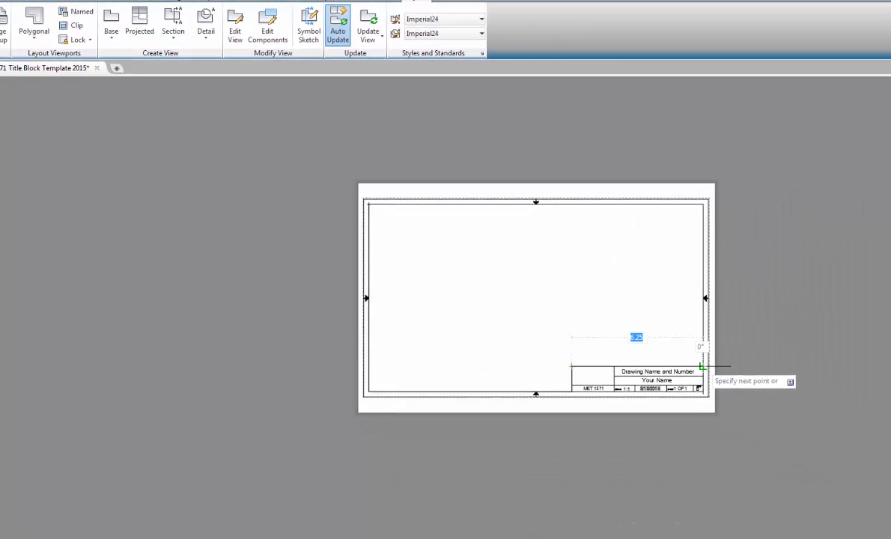
click(702, 367)
click(703, 204)
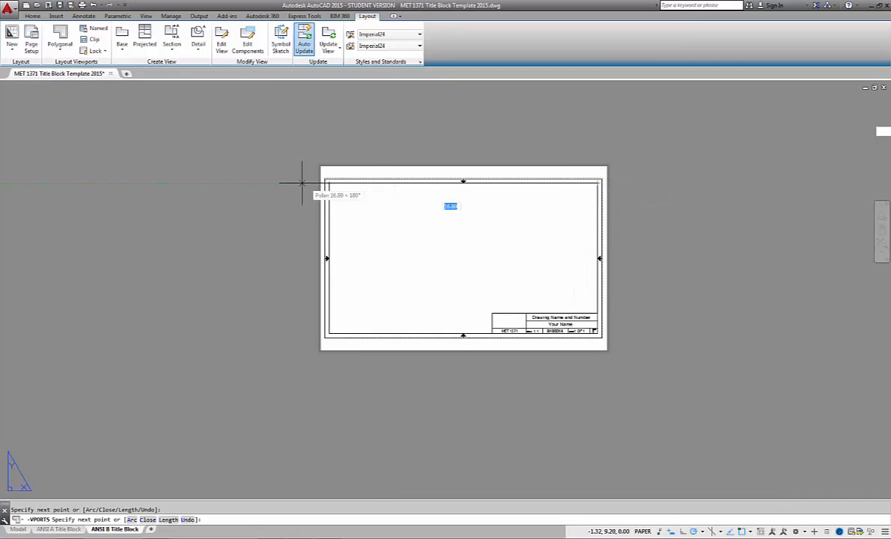
click(328, 180)
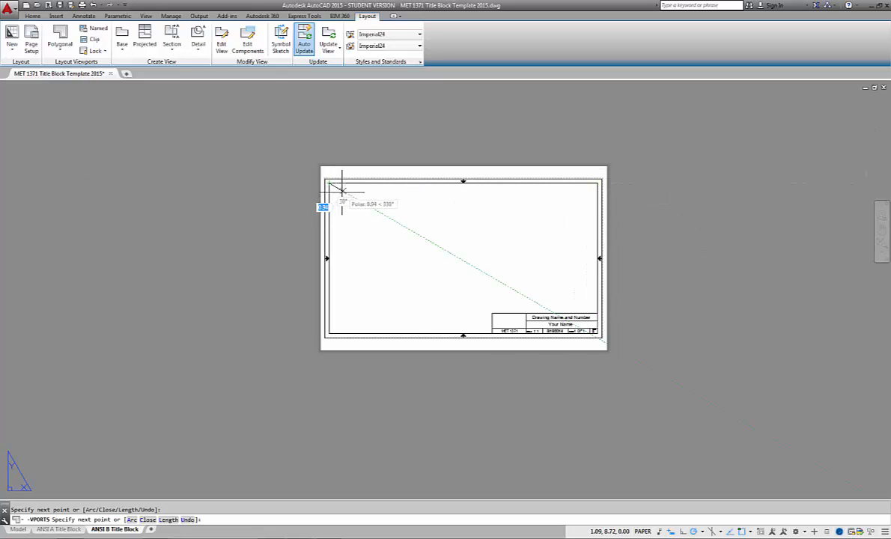
right_click(343, 190)
click(355, 199)
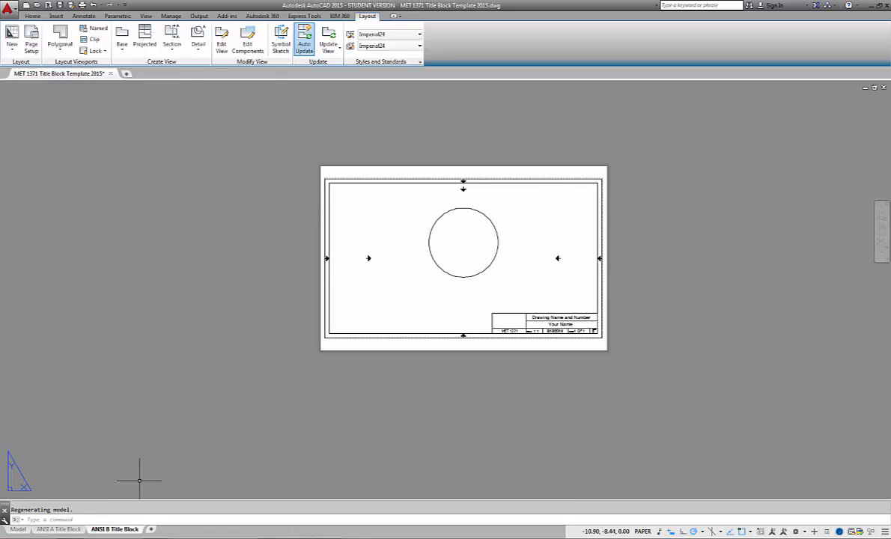
- Erase the test circle and the three leftover centering arrows from model space and return to the ANSI A Title Block layout
click(19, 529)
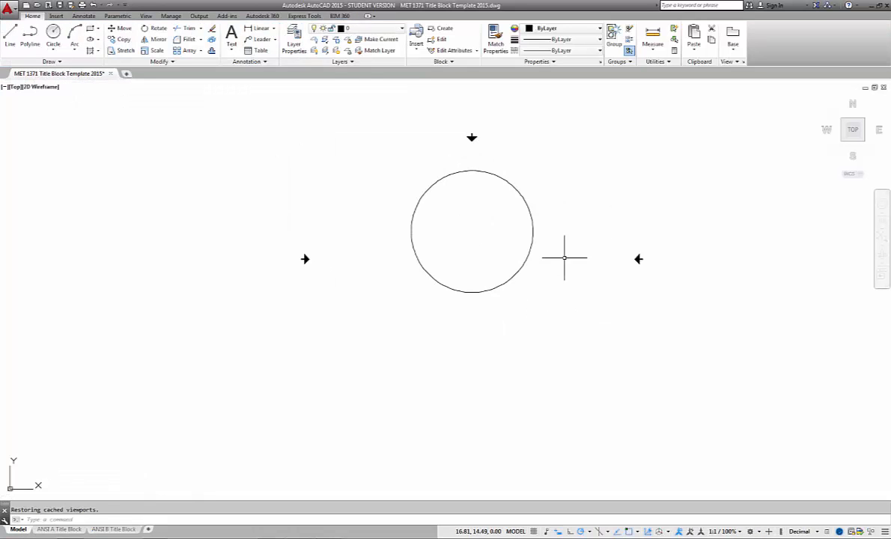
click(729, 110)
click(229, 323)
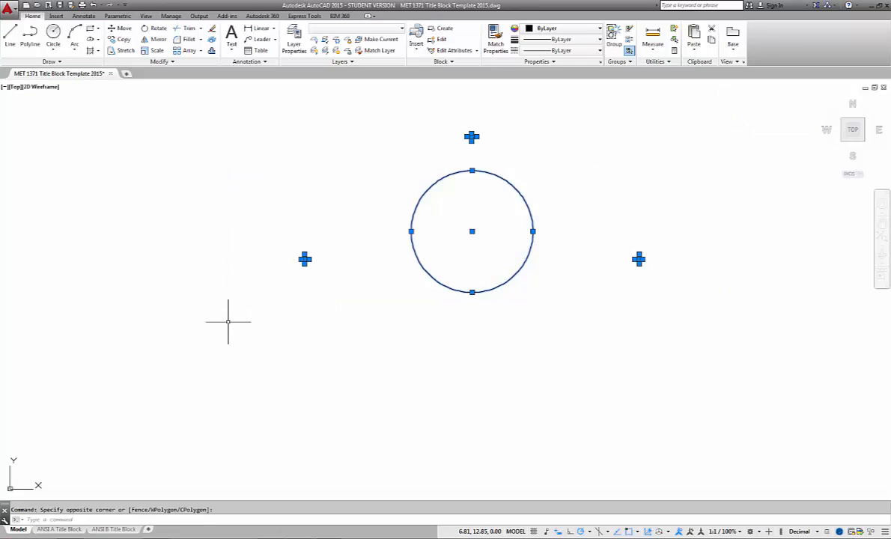
key(Delete)
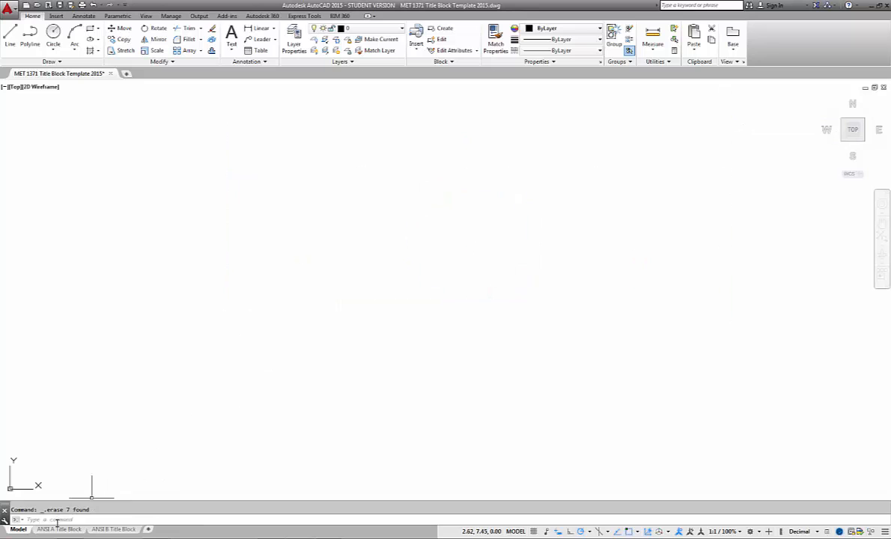
click(59, 530)
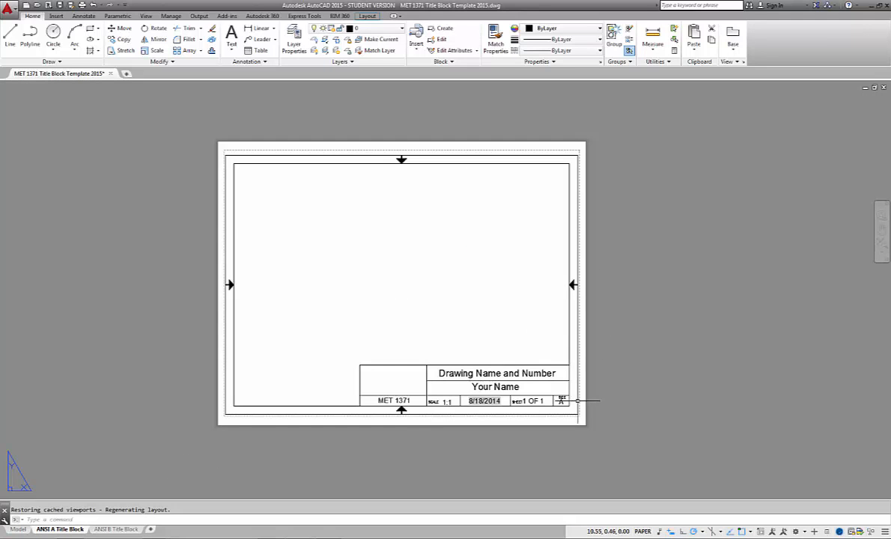
- Inspect the ANSI B title block and zoom both the ANSI B and ANSI A Title Block layouts to their extents
click(116, 530)
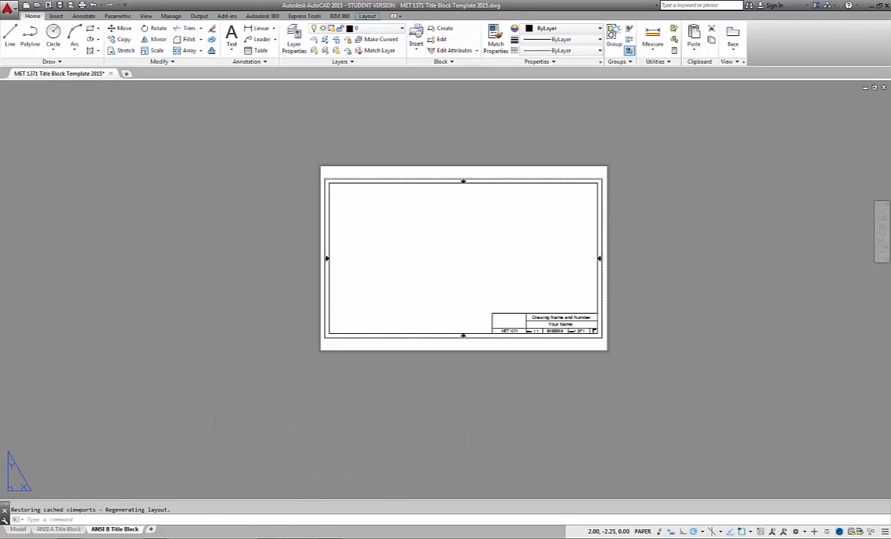
scroll(622, 322, up, 4)
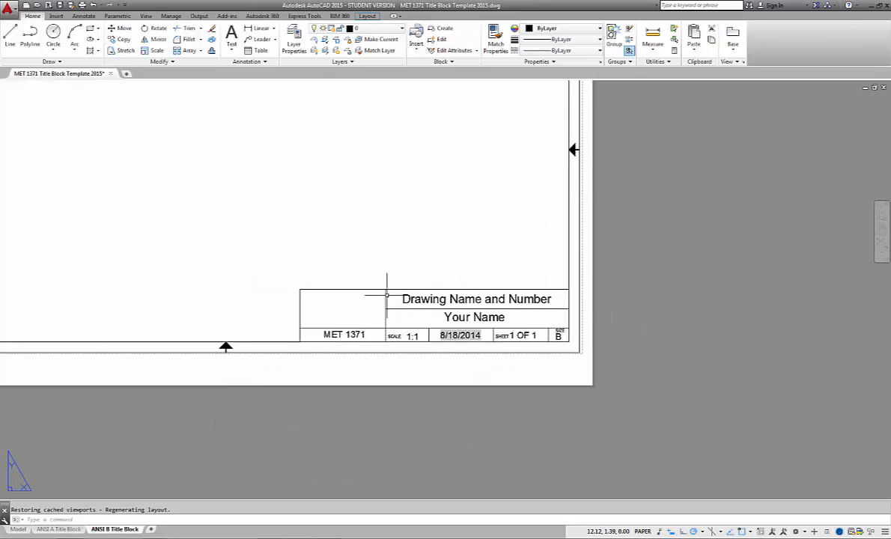
scroll(445, 335, down, 4)
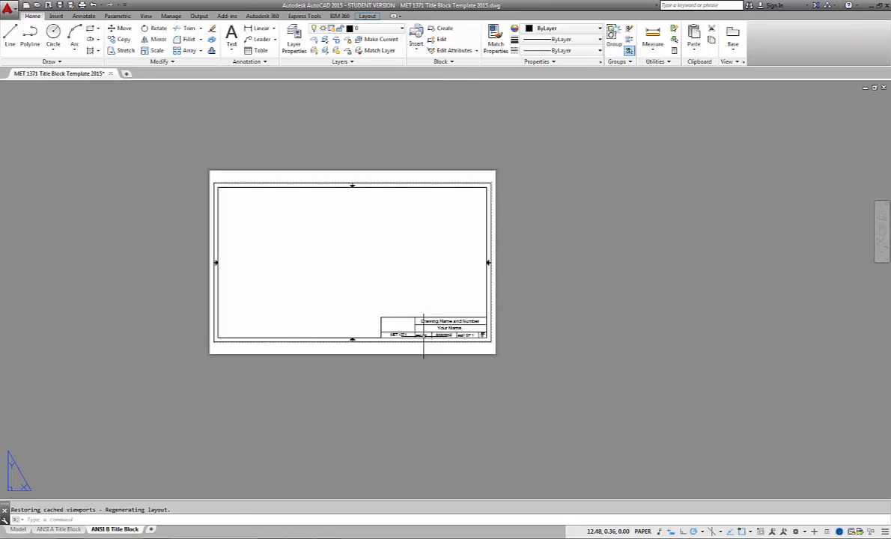
middle_click(361, 288)
middle_click(361, 288)
click(51, 530)
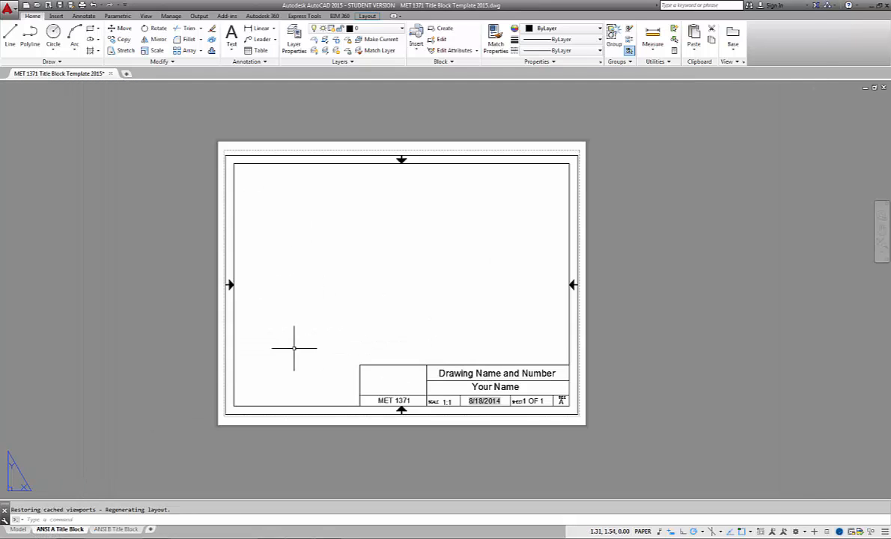
middle_click(354, 302)
middle_click(353, 303)
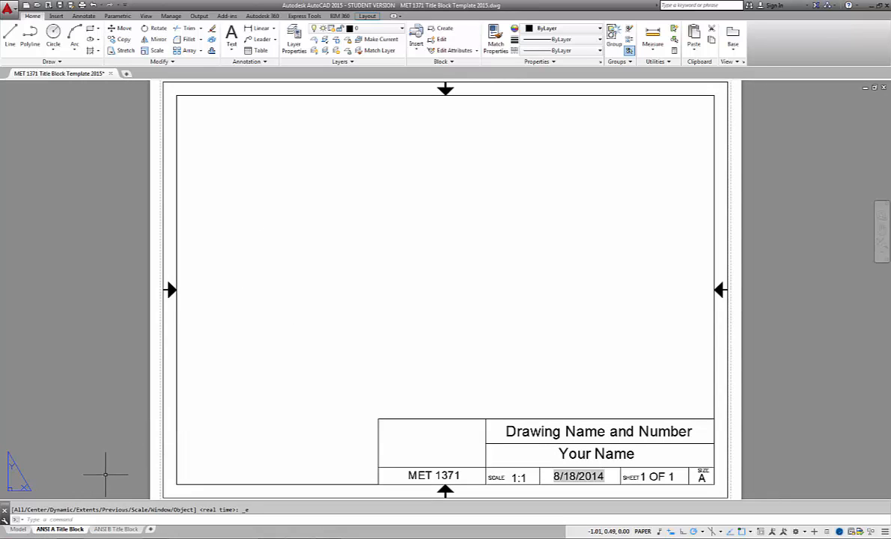
- Return to model space and save the drawing in AutoCAD 2013 Drawing (*.dwg) format, replacing the existing MET 1371 Title Block Template 2015 file
click(18, 530)
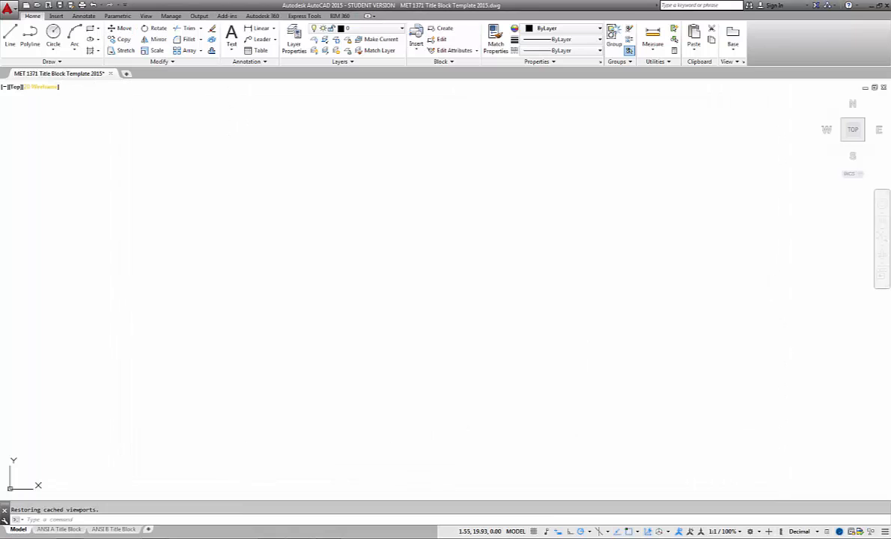
key(ctrl+shift+s)
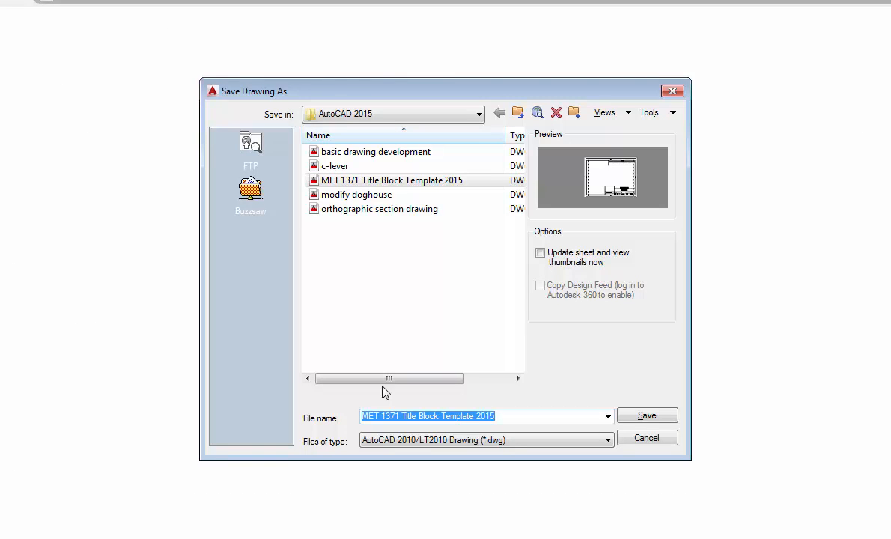
click(435, 442)
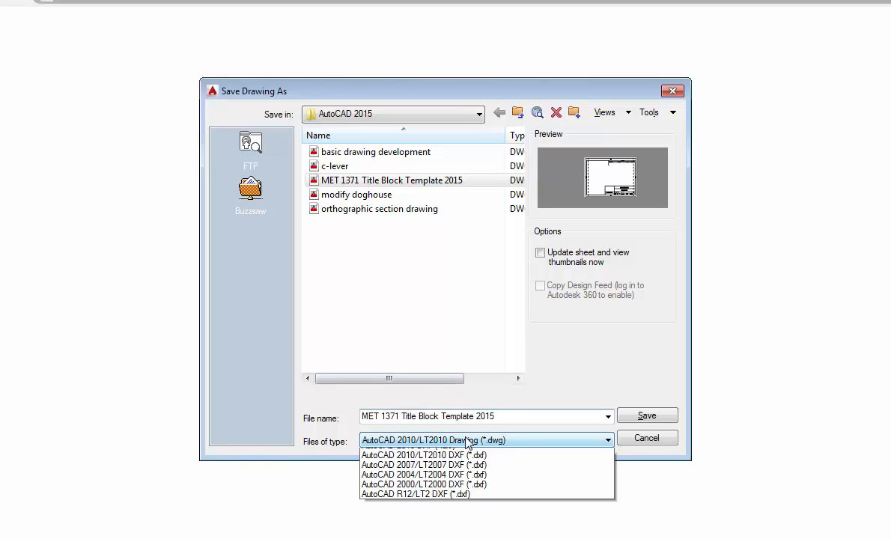
click(435, 455)
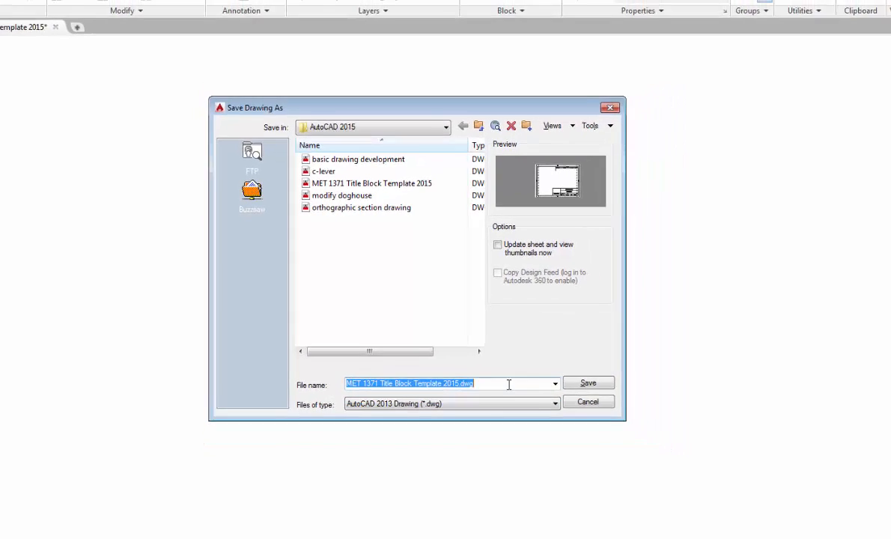
click(588, 382)
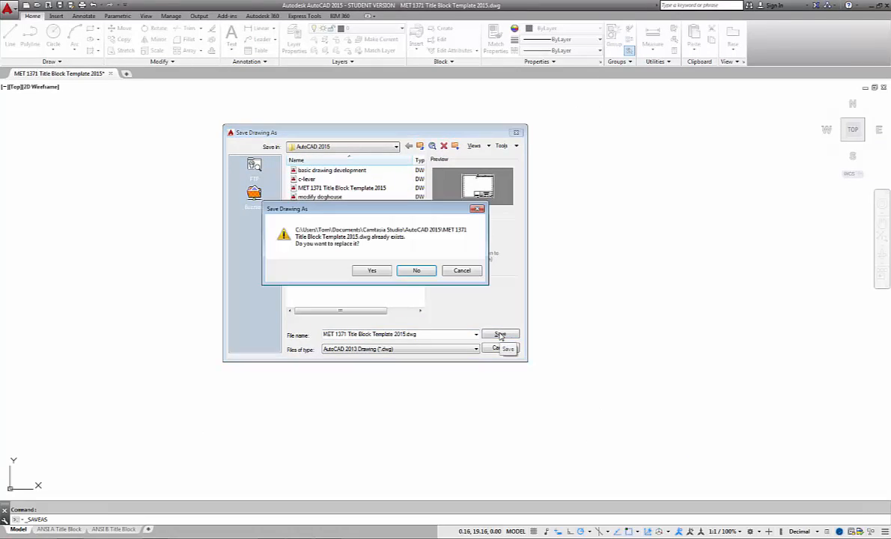
click(373, 272)
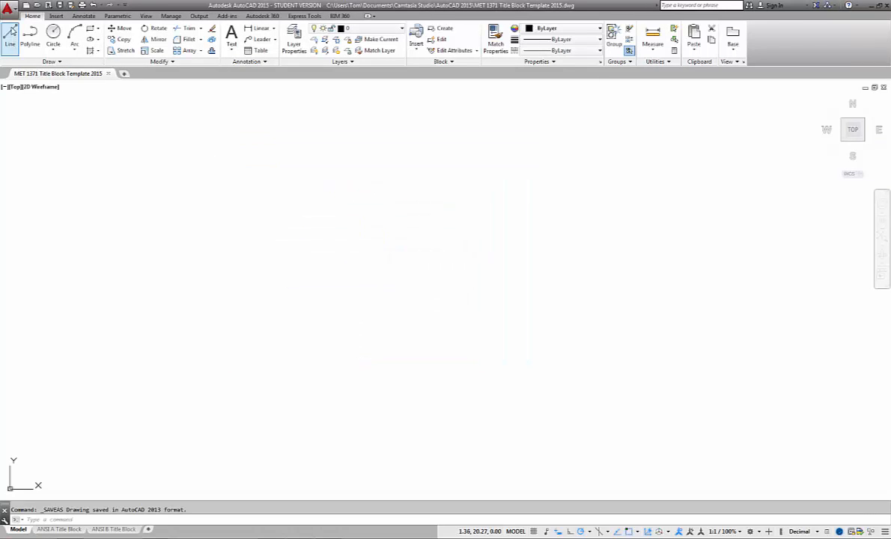
click(11, 10)
click(30, 115)
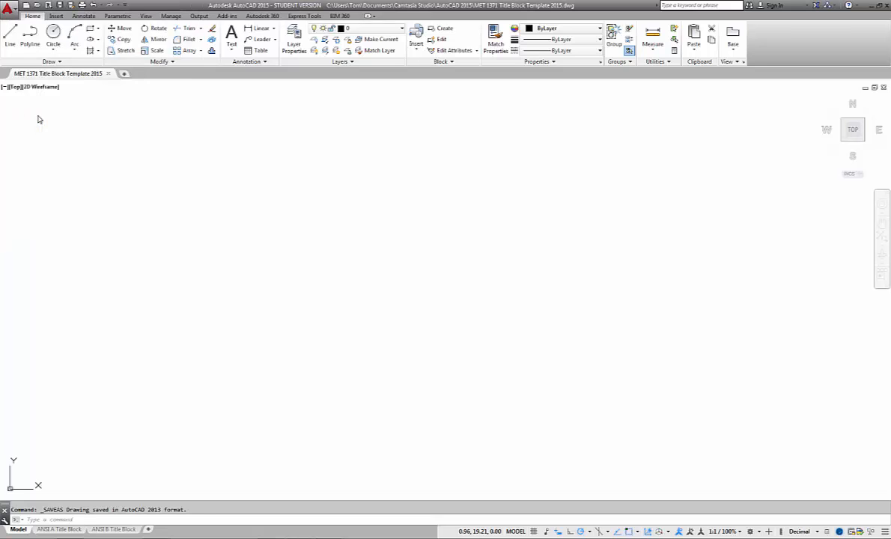
click(388, 349)
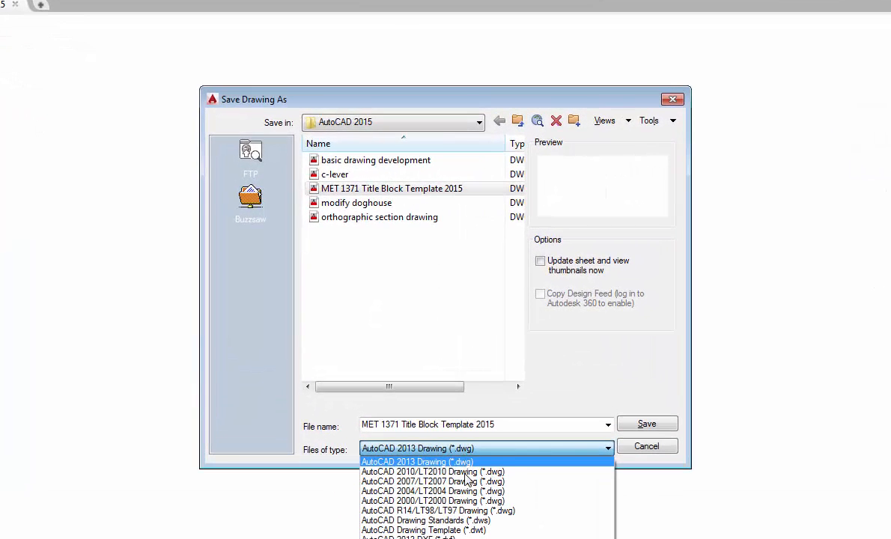
click(461, 531)
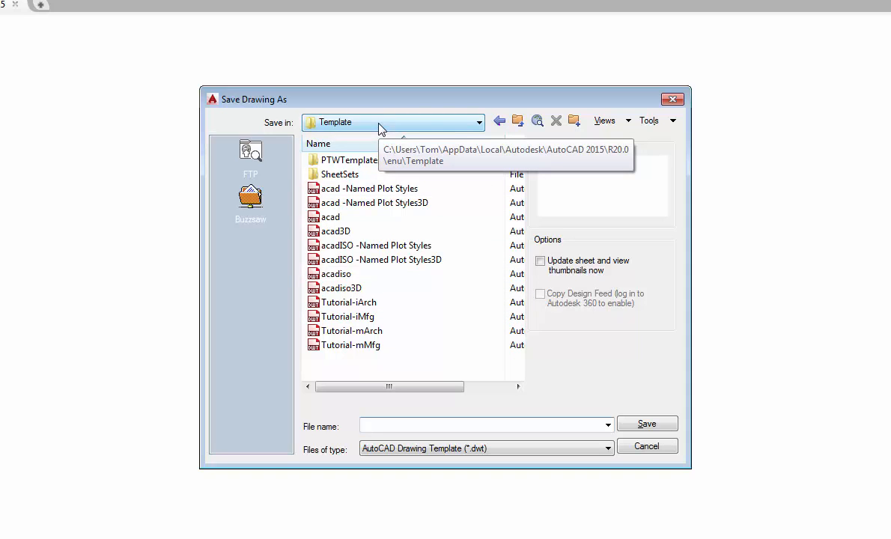
click(478, 123)
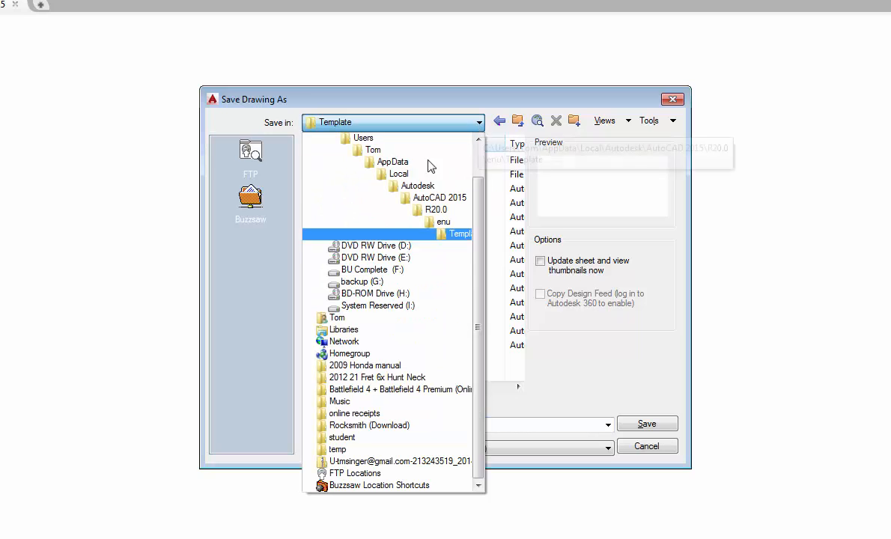
scroll(431, 166, up, 3)
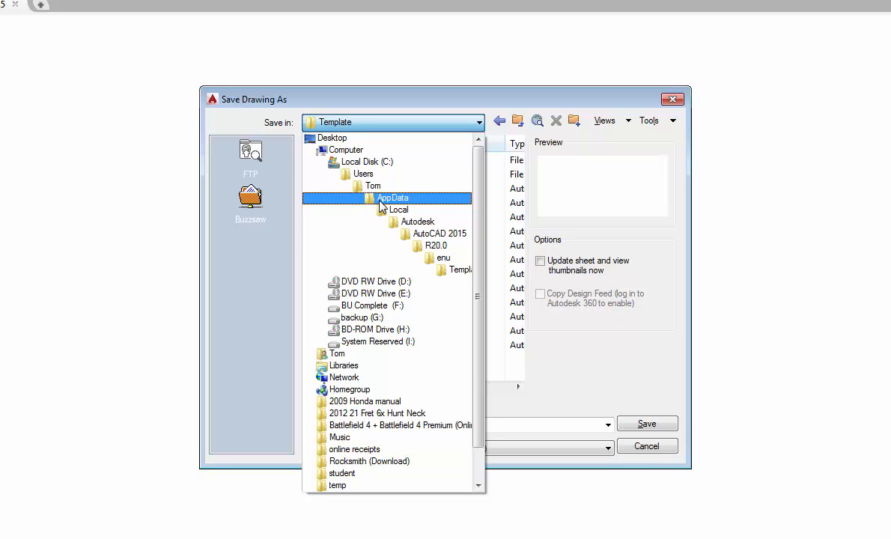
click(368, 163)
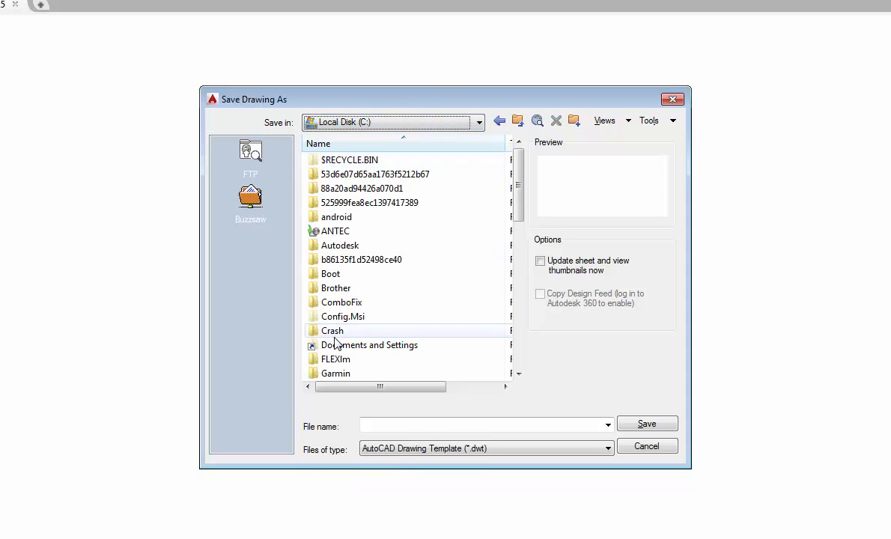
click(401, 123)
click(399, 118)
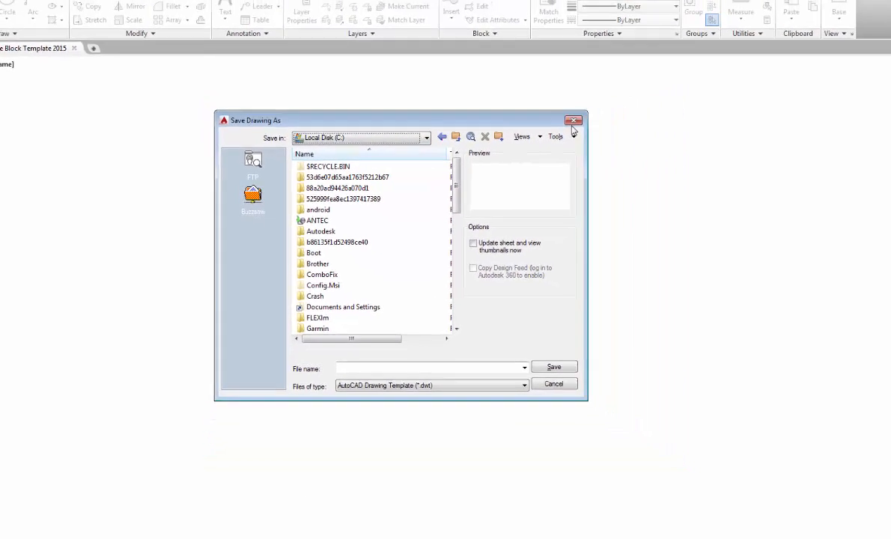
click(573, 121)
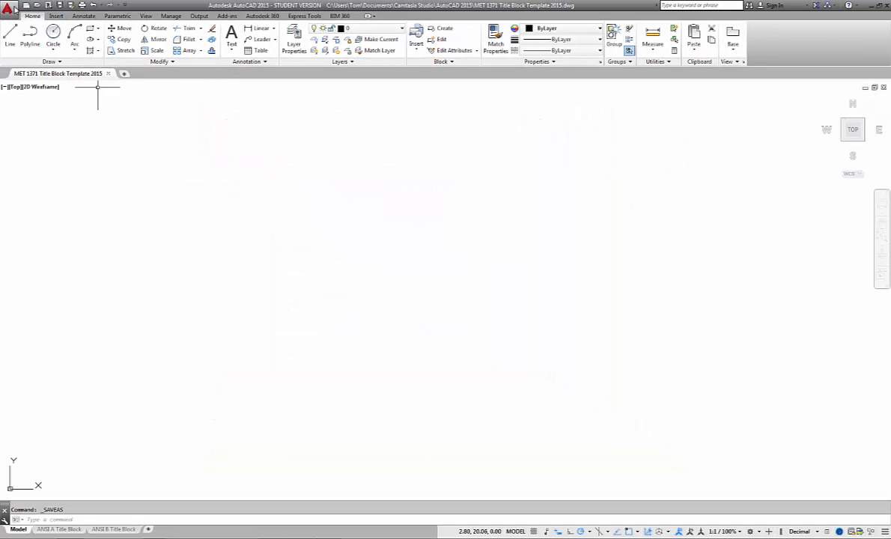
- Save the drawing as an AutoCAD Drawing Template (*.dwt) named MET 1371 Titlblock 2015 in the AutoCAD 2015 folder
click(9, 9)
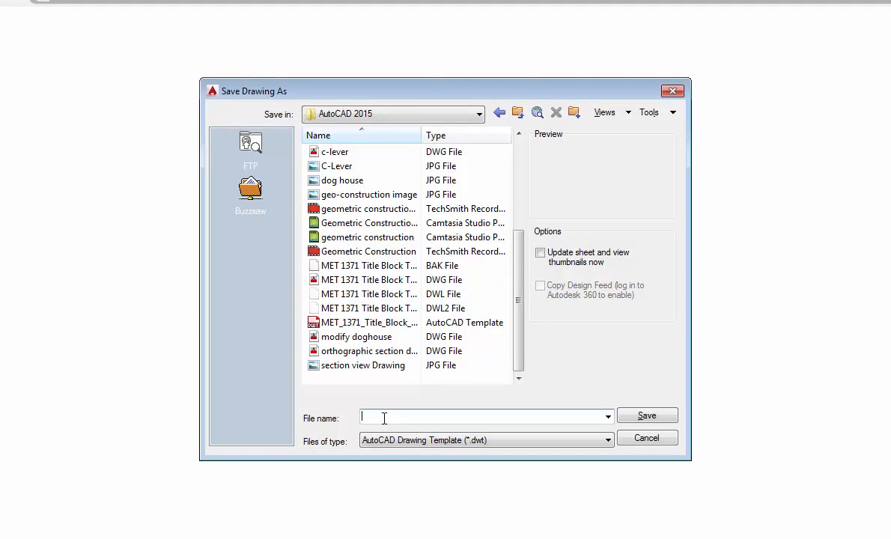
text(MET)
text(1371 Titlblock 2015)
click(658, 422)
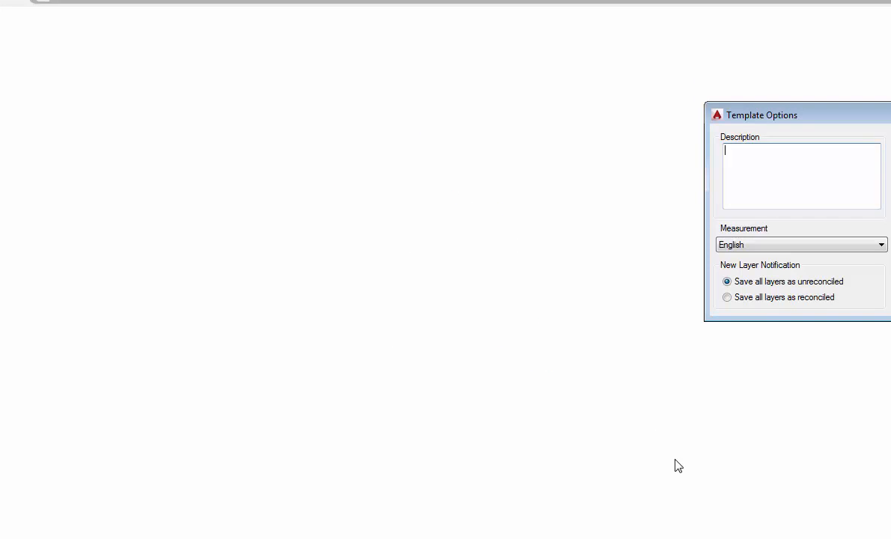
- Enter the template description "ANSI A and ANSI B titlblock templates" and accept the template options
click(747, 154)
text(Ansi A and ANSI B titlblock templates)
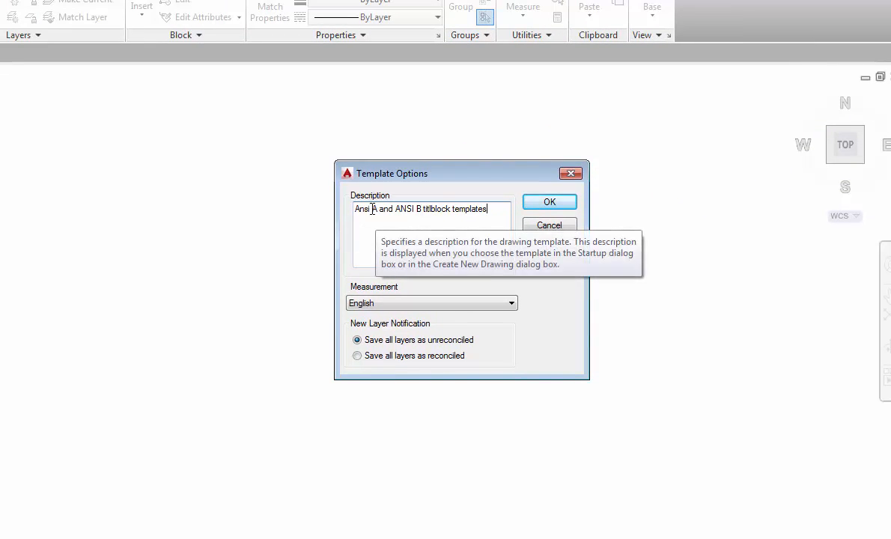
drag(370, 210, 350, 209)
text(ANSI)
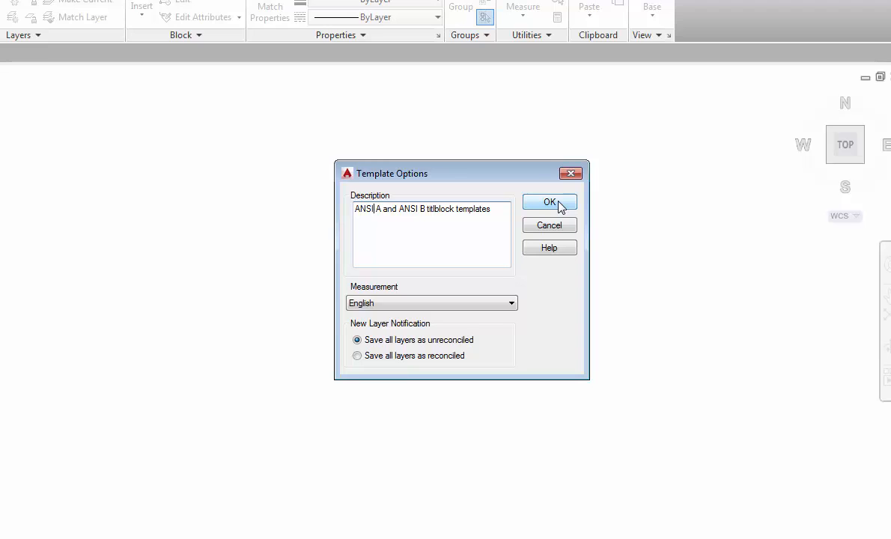
click(555, 203)
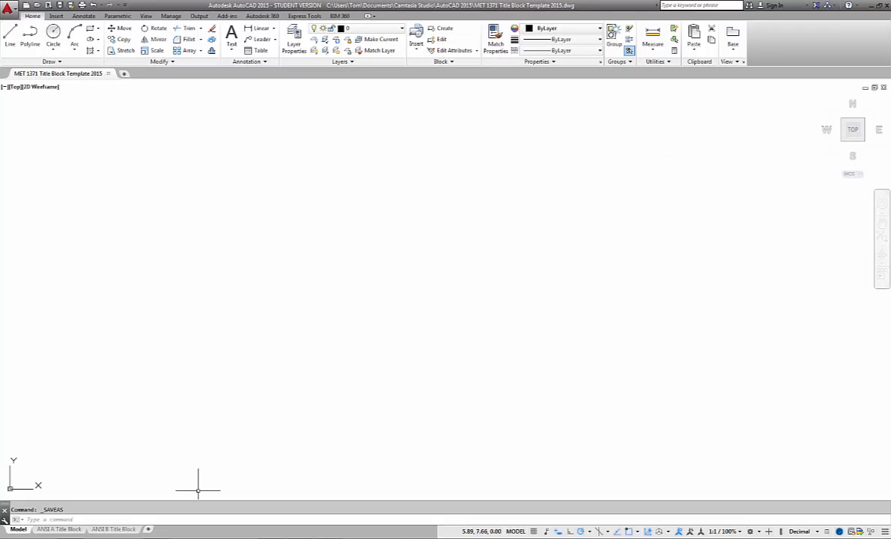
- Move the polygonal viewport on the ANSI A Title Block layout to the Viewport layer
click(57, 530)
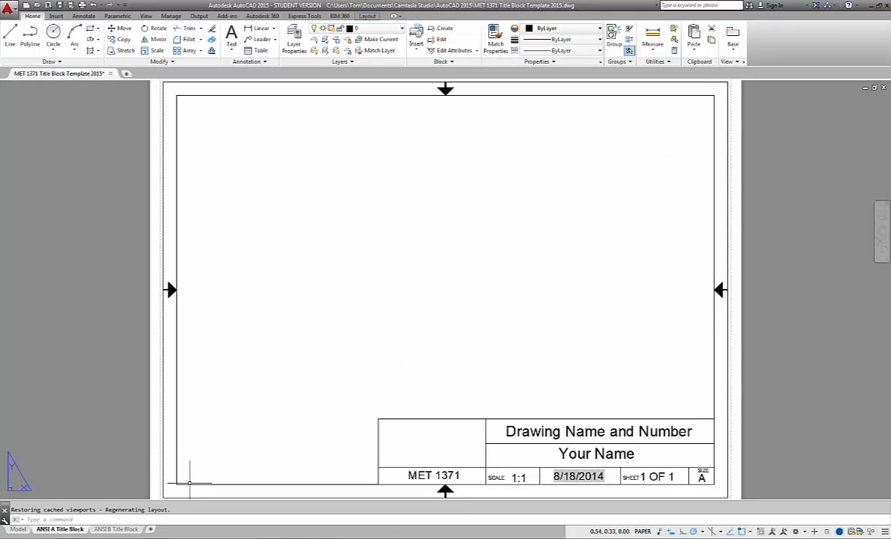
click(191, 484)
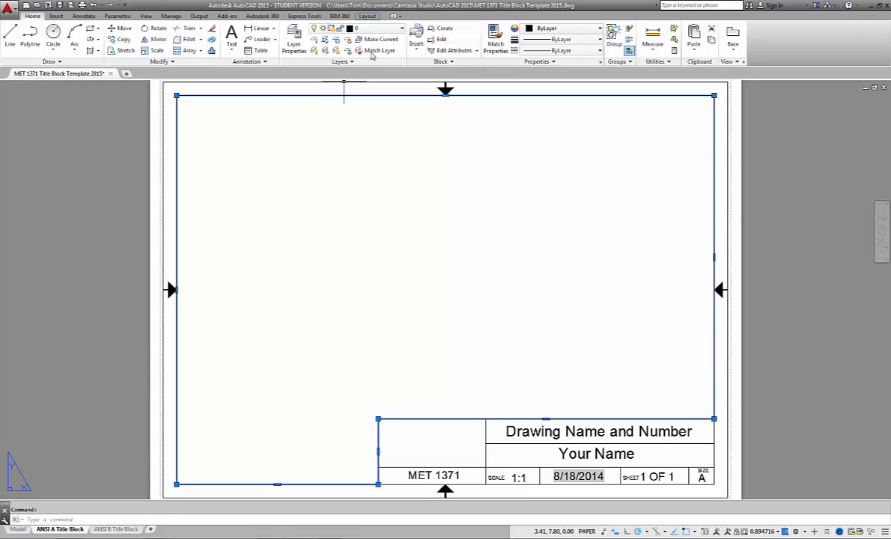
click(380, 33)
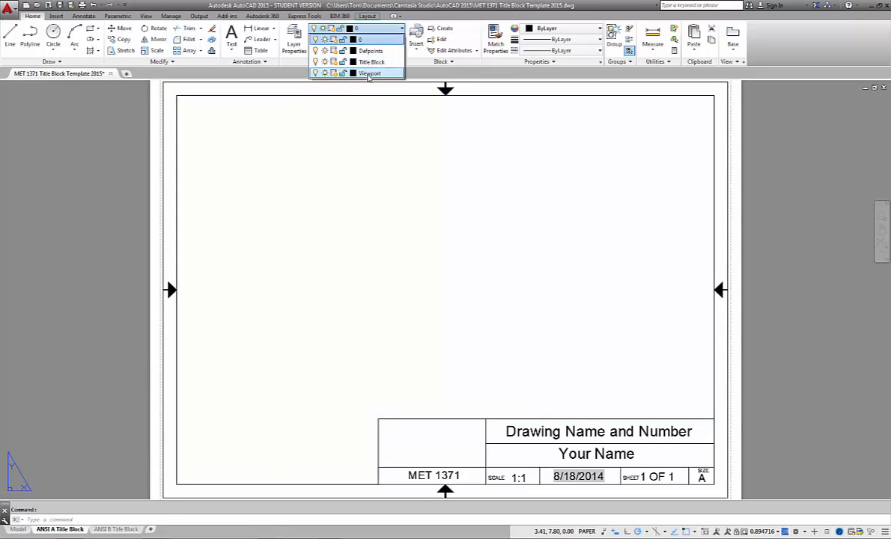
click(359, 73)
- Move the polygonal viewport on the ANSI B Title Block layout to the Viewport layer and clear the selection
click(119, 530)
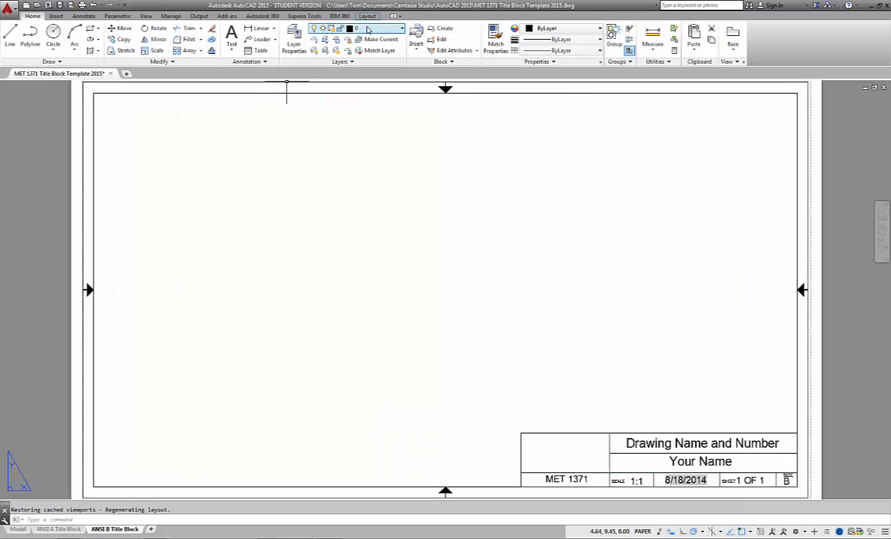
click(367, 30)
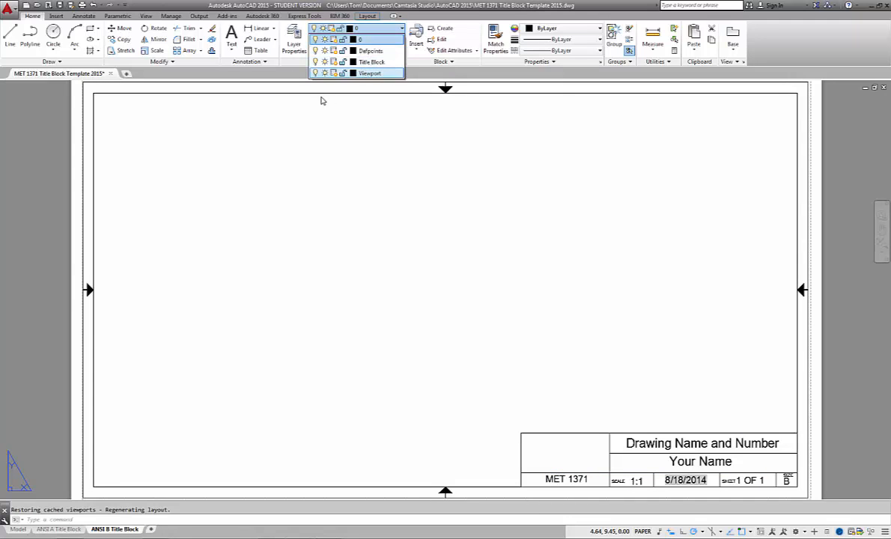
click(155, 93)
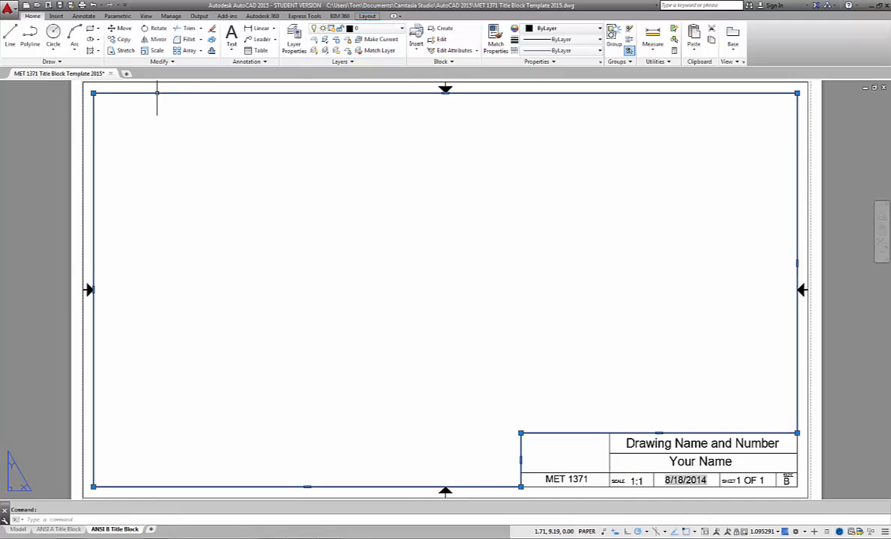
click(360, 28)
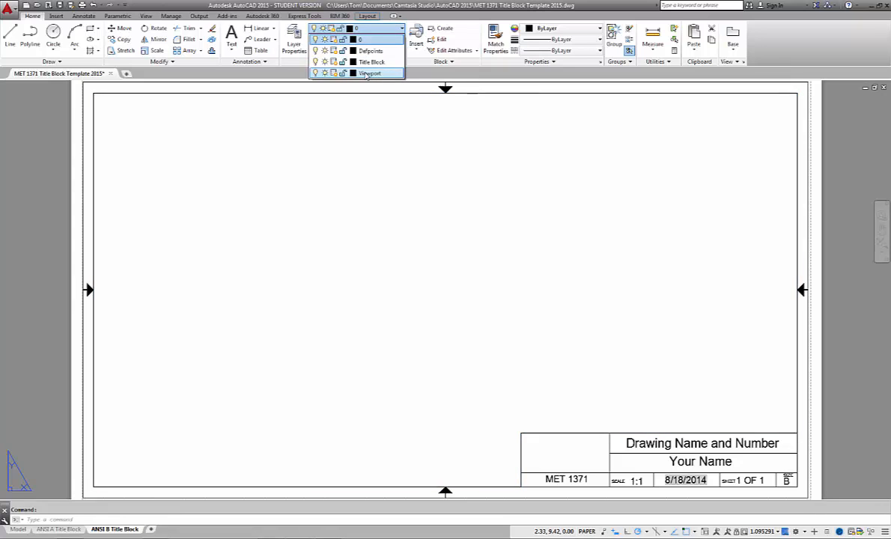
click(352, 73)
key(Escape)
- Move all border and title block objects on the ANSI B Title Block layout, except the polygonal viewport, to the Title Block layer
scroll(240, 270, down, 2)
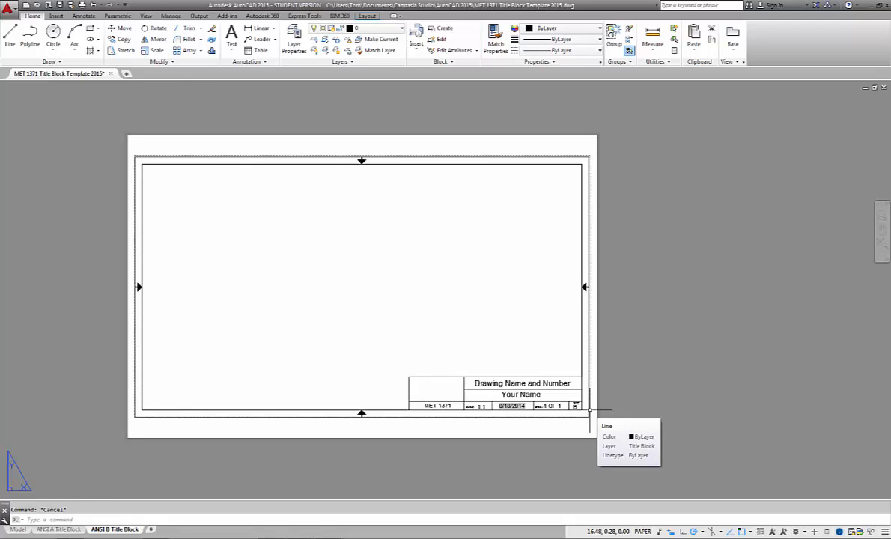
click(592, 145)
click(86, 444)
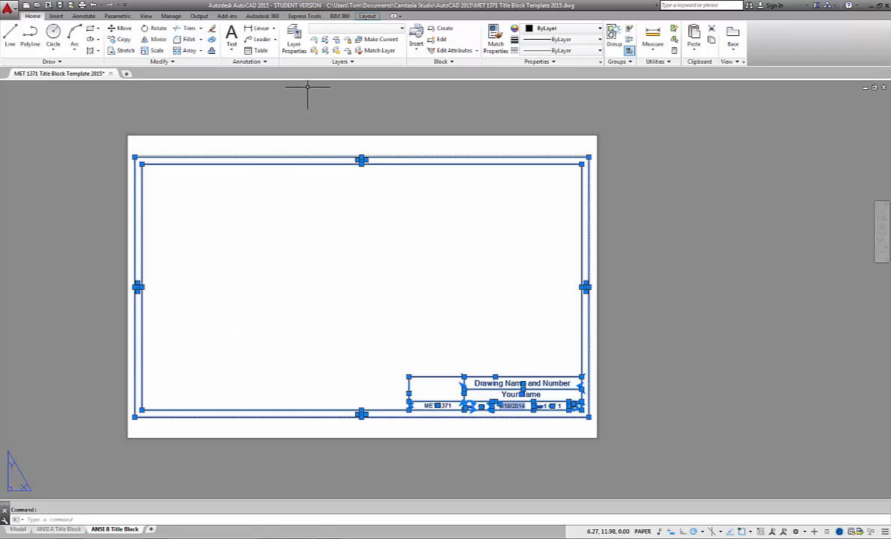
click(372, 30)
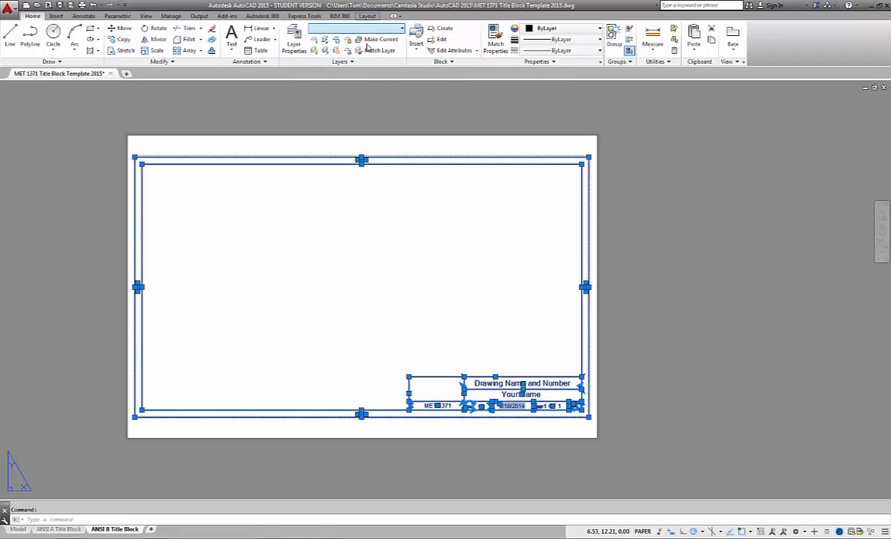
click(215, 410)
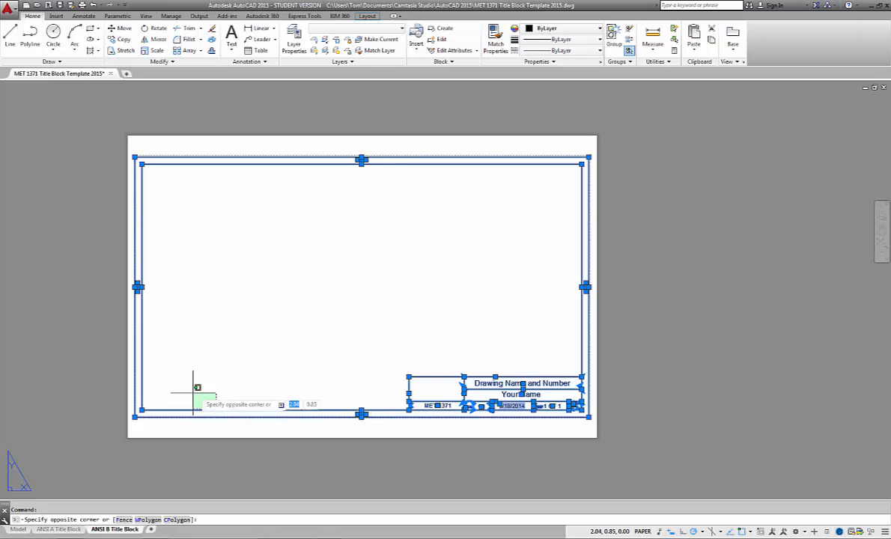
click(198, 389)
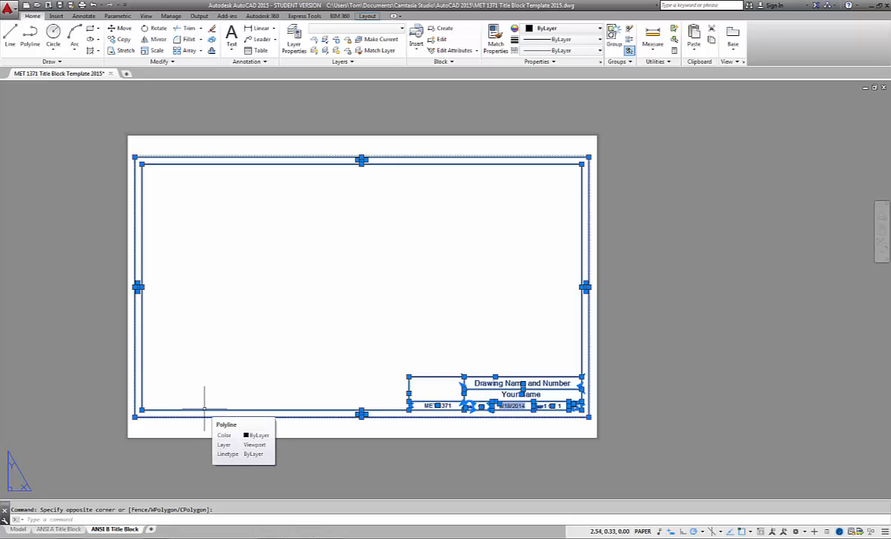
click(354, 29)
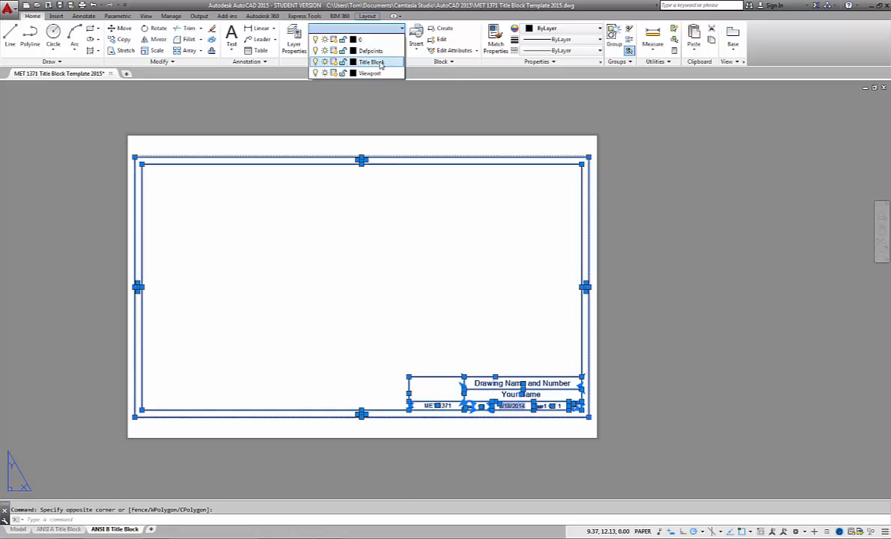
click(372, 62)
key(Escape)
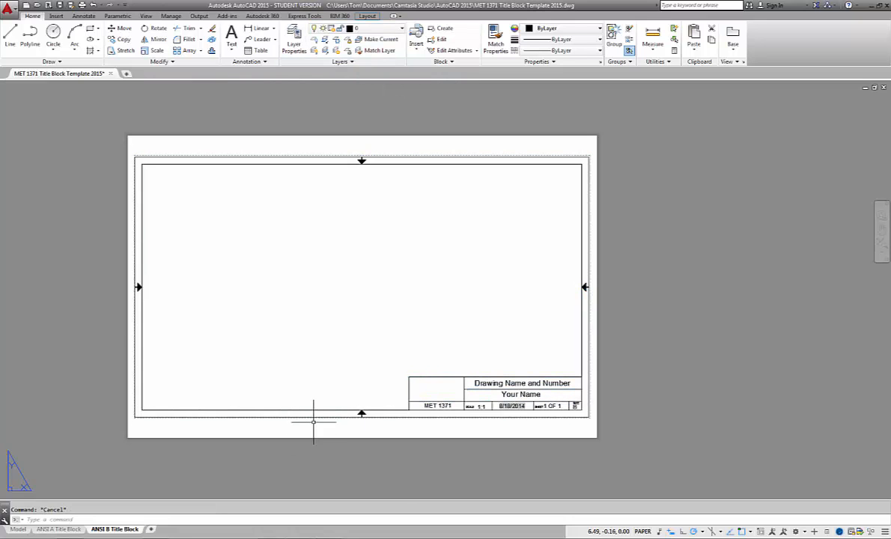
- Check the layer assignments of the polygonal viewport and the outer border line on the ANSI B Title Block layout
click(316, 411)
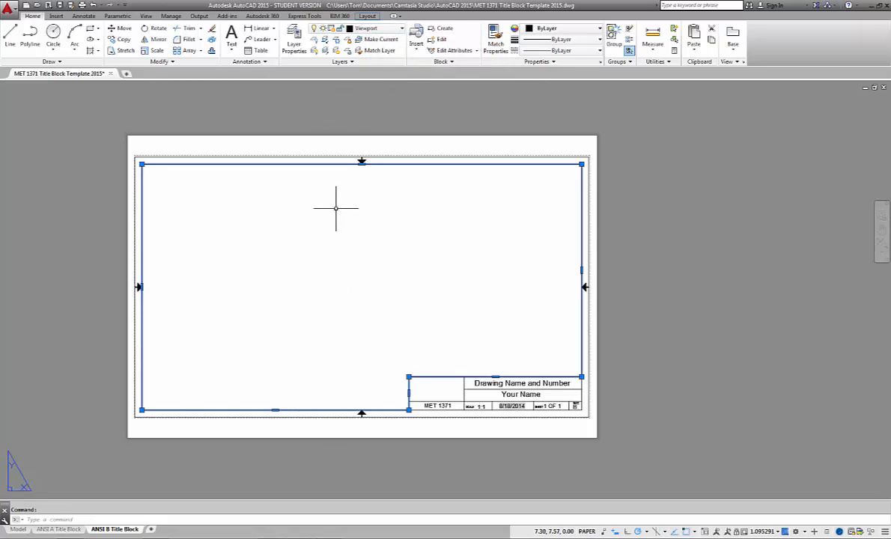
key(Escape)
click(355, 158)
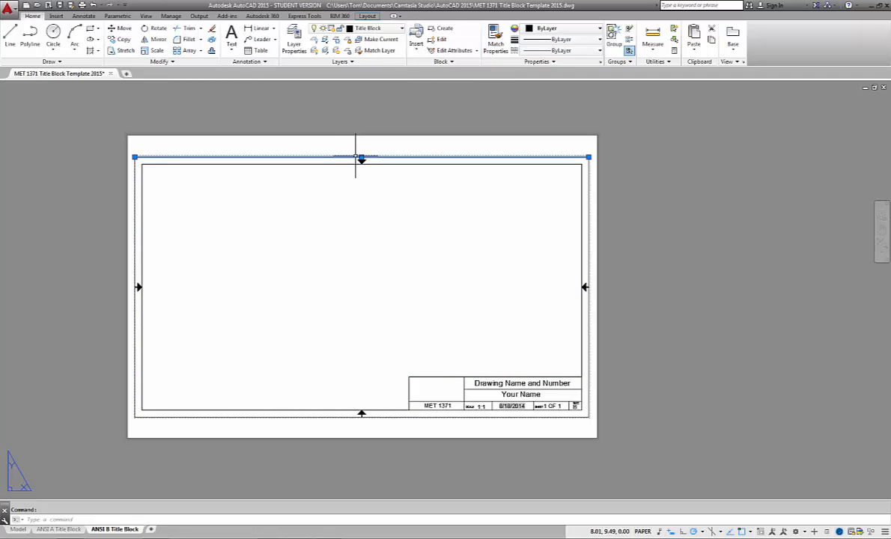
key(Escape)
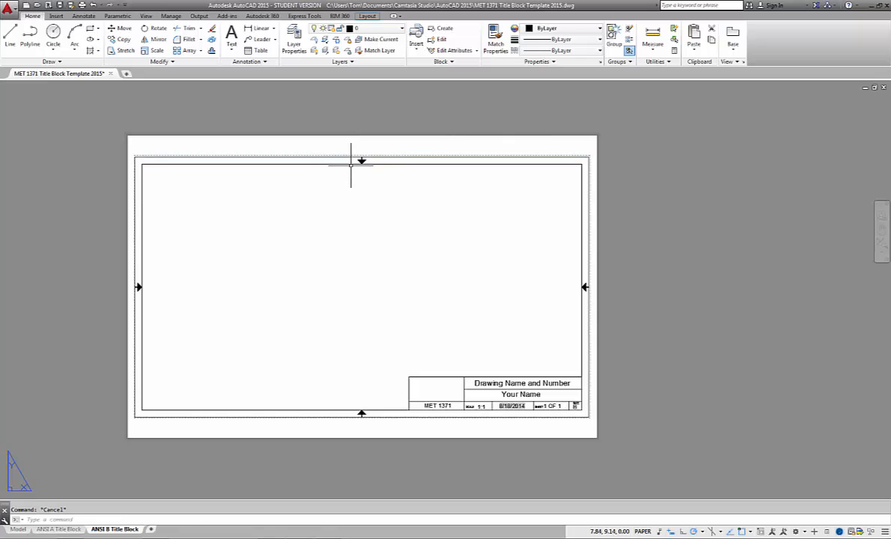
click(352, 165)
click(346, 160)
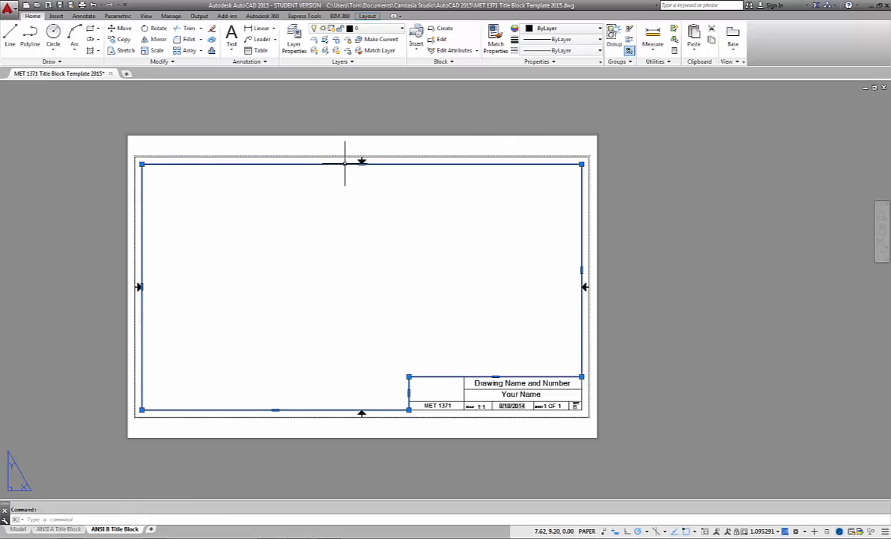
key(Escape)
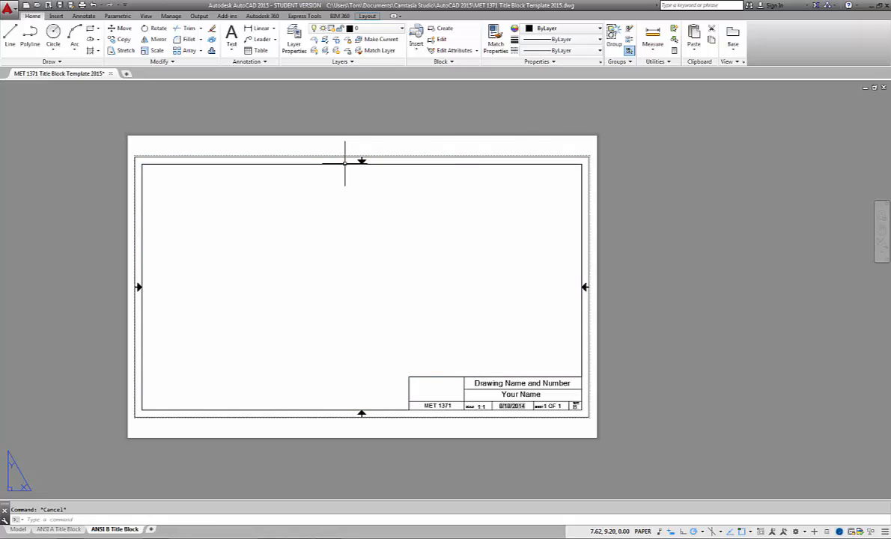
- Move all objects on the ANSI A Title Block layout to the Title Block layer and clear the selection
click(58, 529)
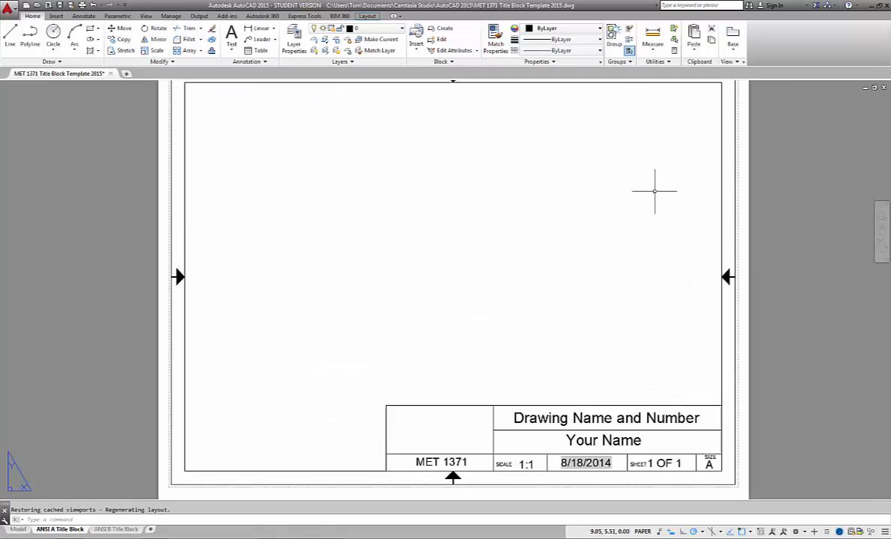
scroll(655, 191, down, 2)
click(717, 104)
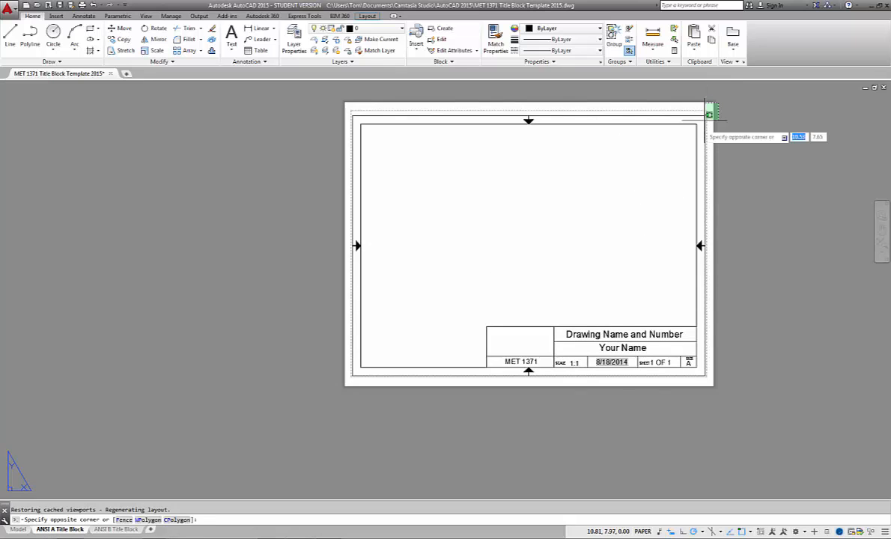
click(320, 389)
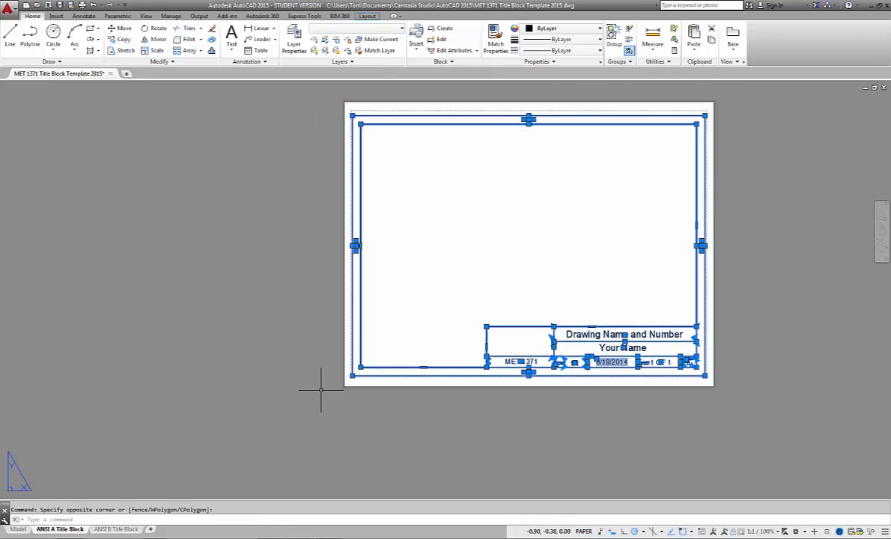
click(375, 28)
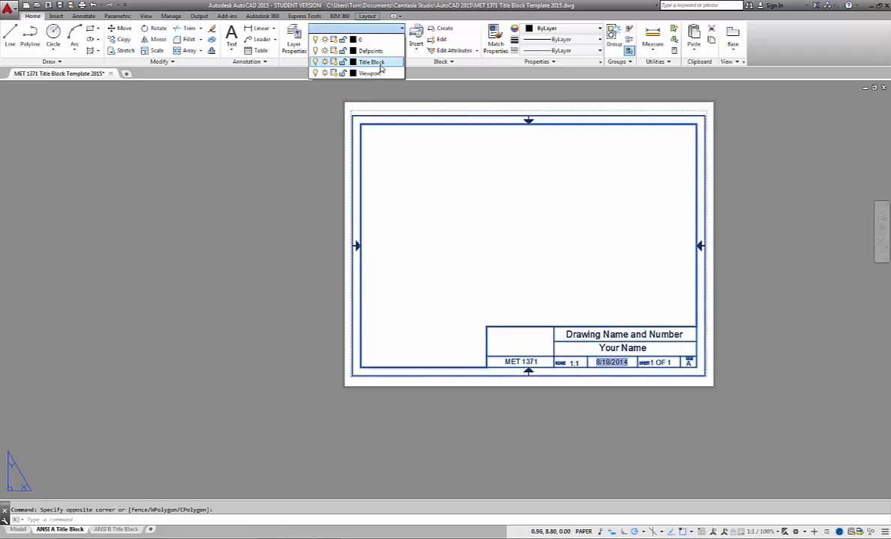
click(379, 65)
key(Escape)
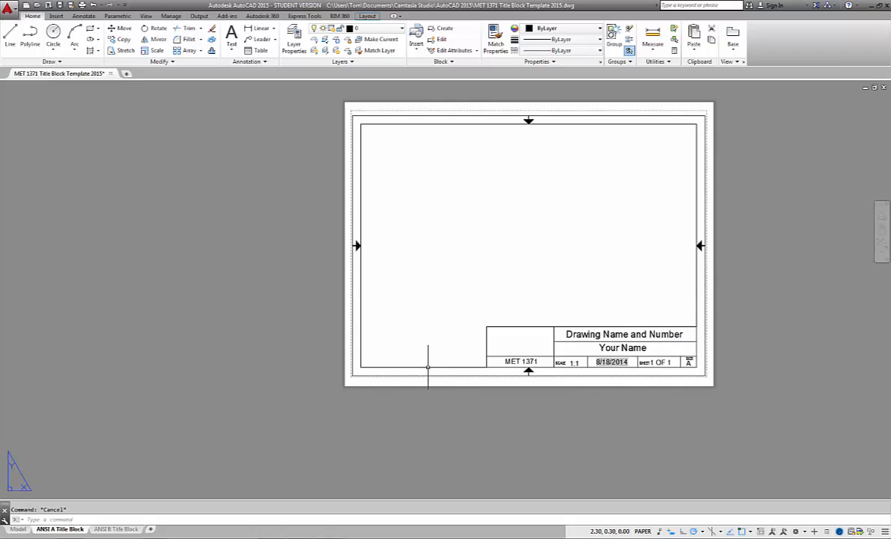
- Return the polygonal viewport on the ANSI A Title Block layout to the Viewport layer and clear the selection
click(428, 367)
click(375, 28)
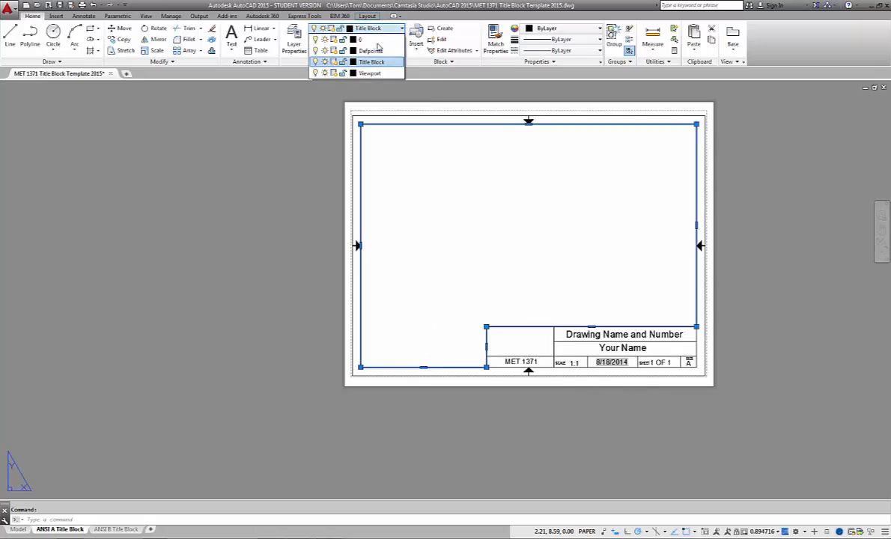
key(Escape)
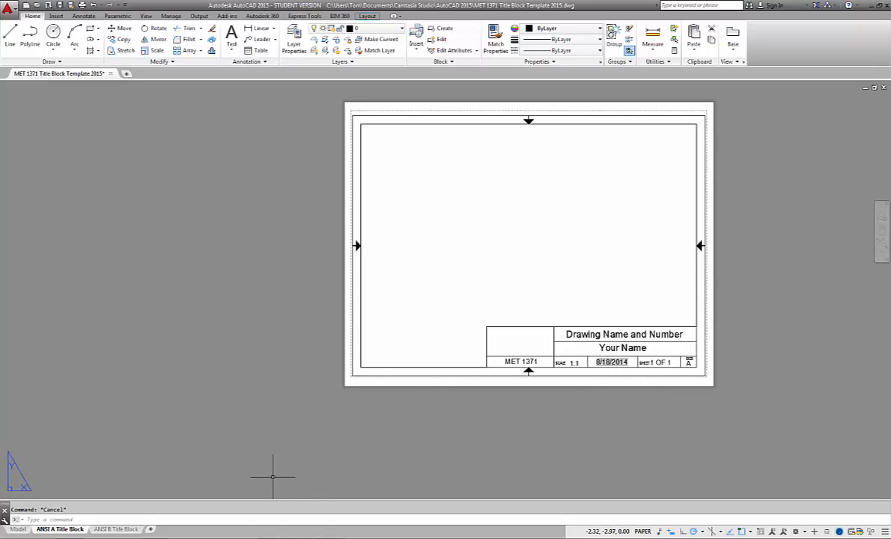
middle_click(487, 246)
middle_click(488, 245)
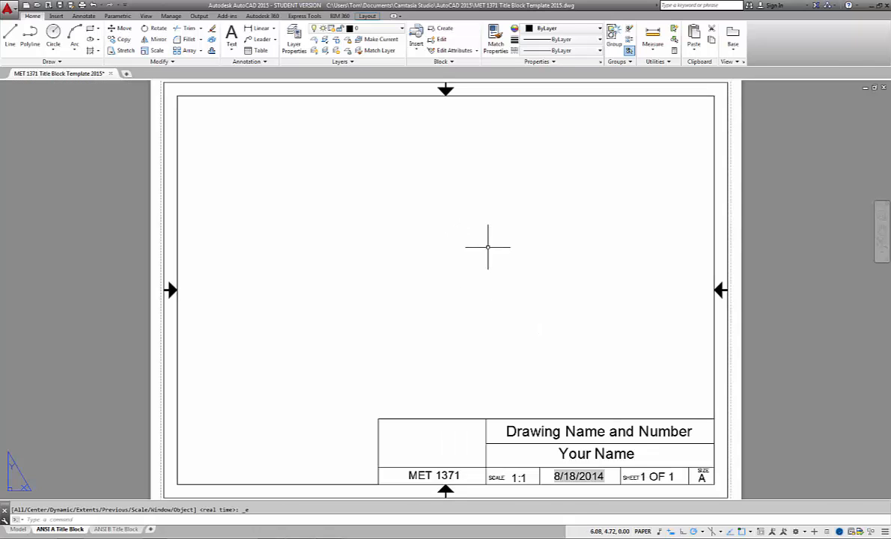
scroll(488, 247, down, 1)
scroll(479, 250, down, 1)
middle_drag(480, 249, 400, 256)
scroll(400, 256, up, 1)
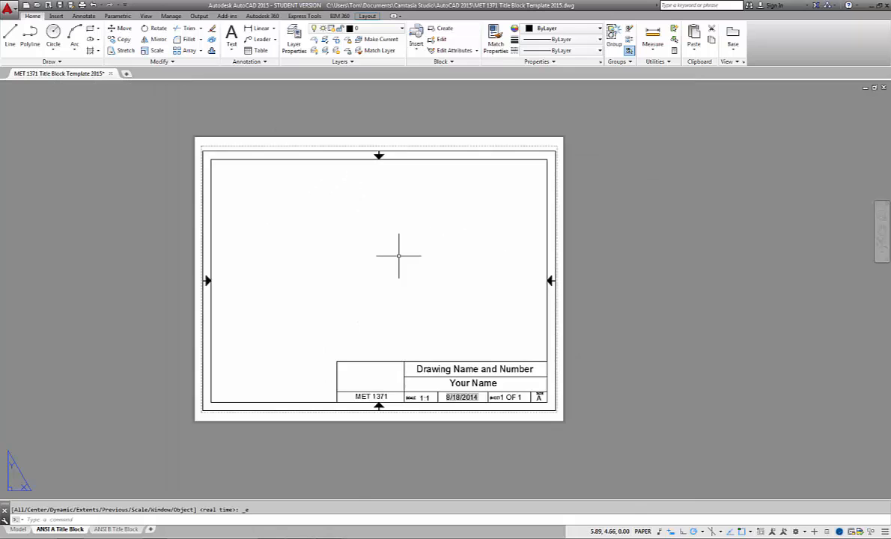
scroll(398, 255, up, 1)
scroll(398, 255, down, 1)
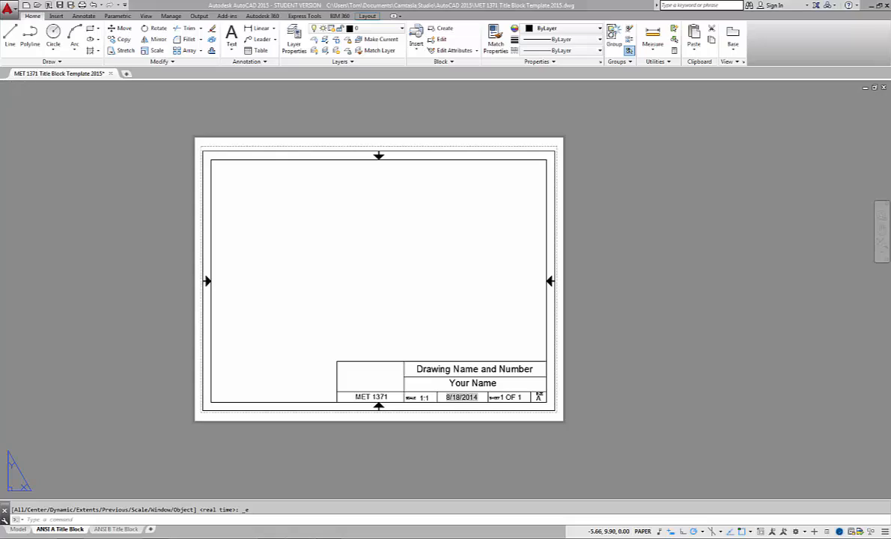
- Save the drawing as an AutoCAD Drawing Template (*.dwt) named MET 1371 Titleblock Template 2015 in the AutoCAD 2015 folder
key(ctrl+shift+s)
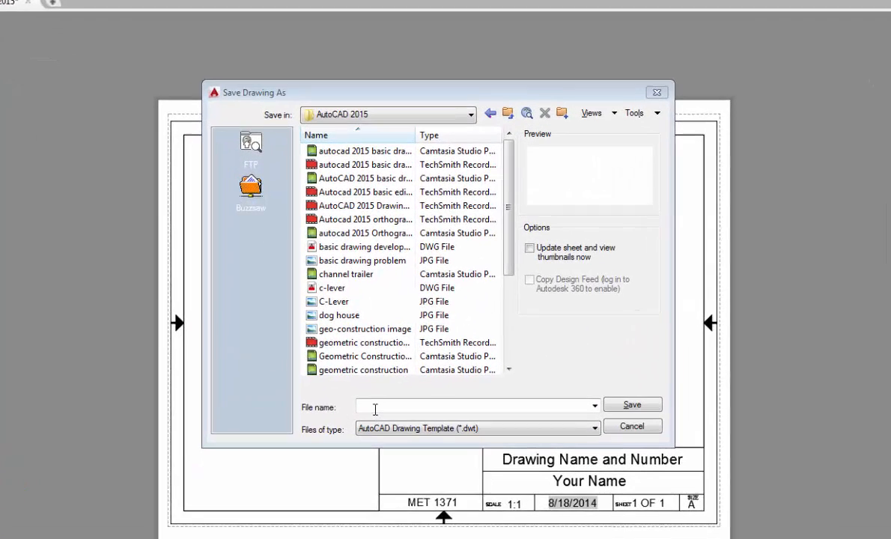
text(M)
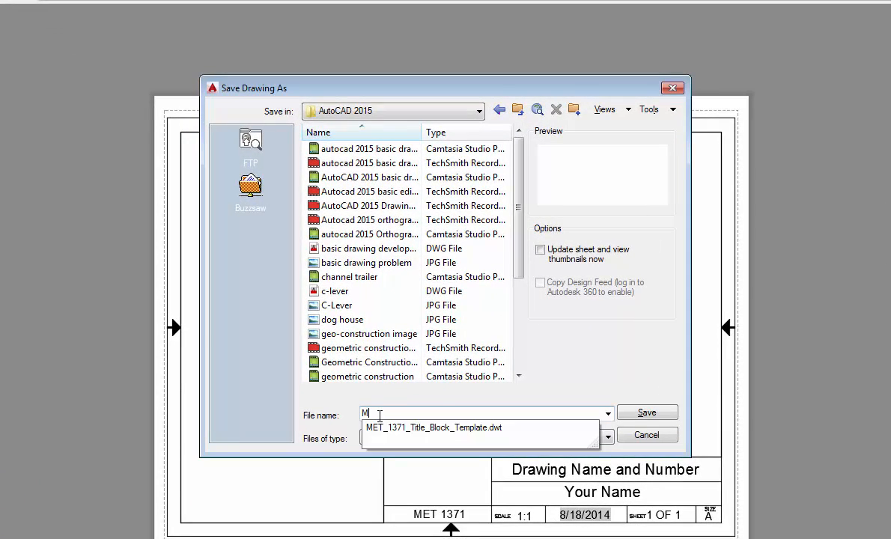
text(ET 1)
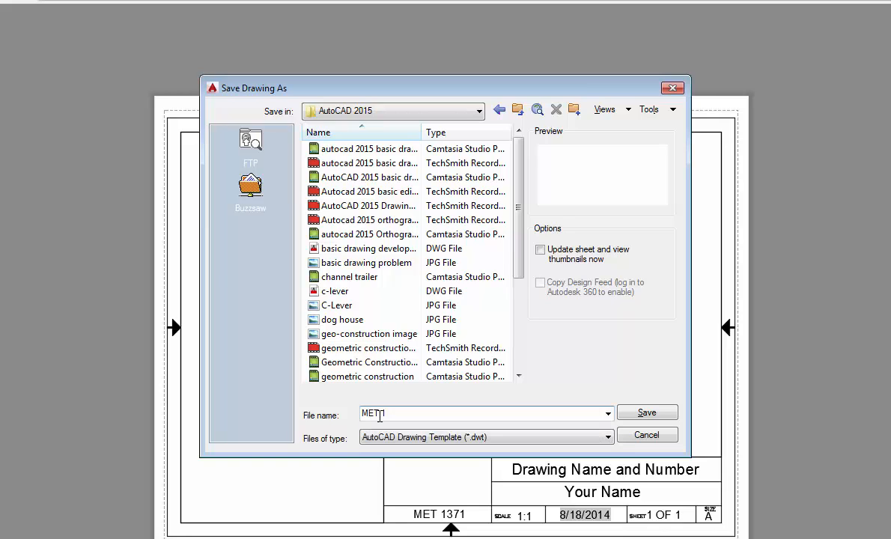
text(371 TitleB)
key(BackSpace)
text(block Template )
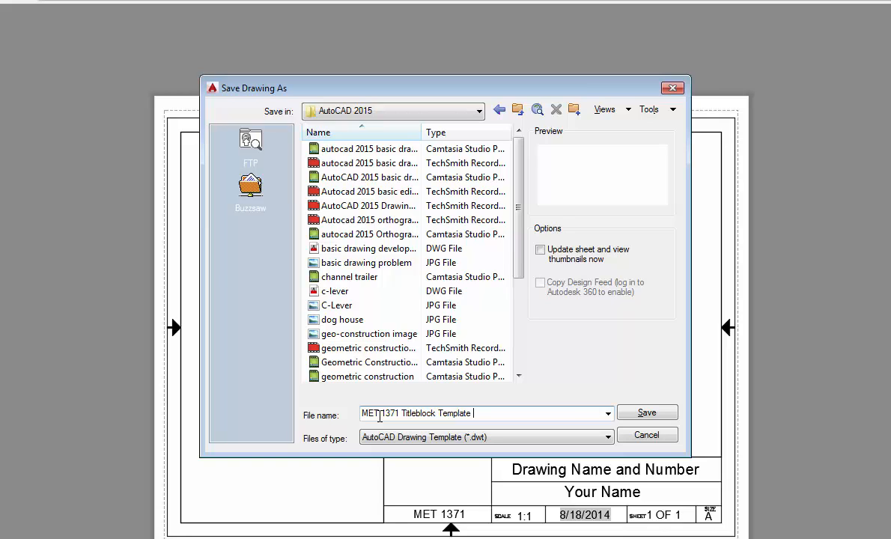
text(2015)
click(649, 413)
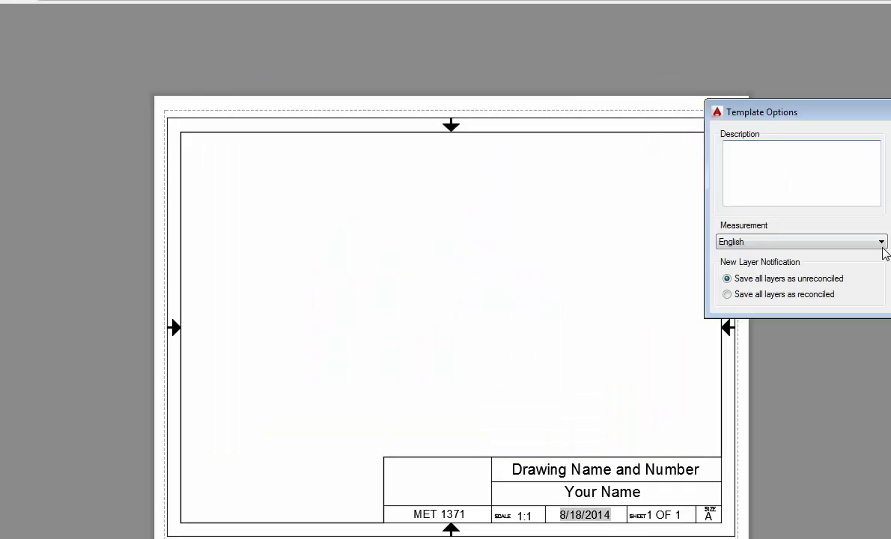
- Enter the template description "ANSI A and ANSI B Titleblock Templates" and accept the template options with English measurement
text(ANSI A and ?)
key(BackSpace)
text(ANSI)
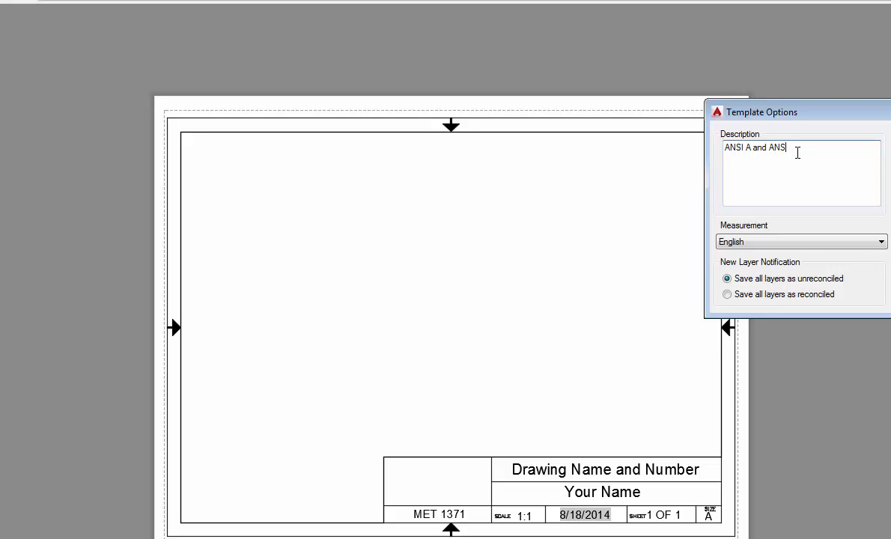
text( B Titleblock Templates)
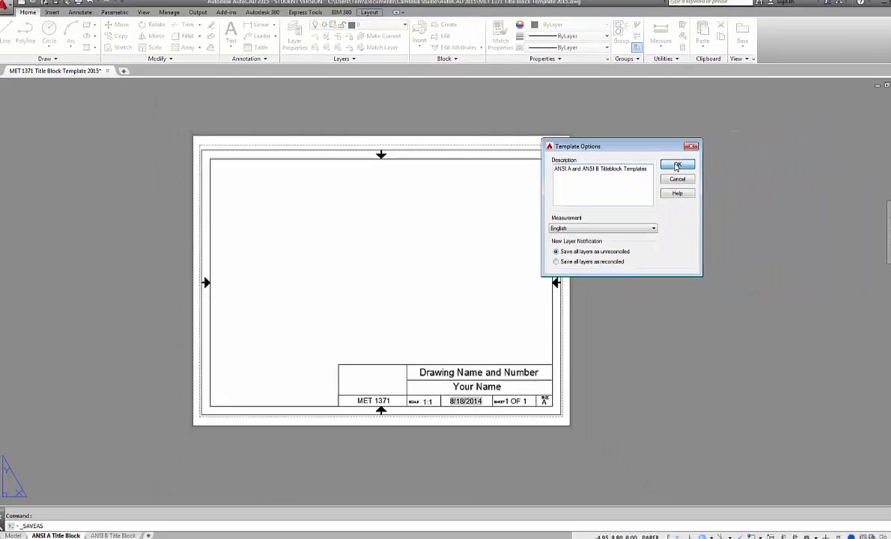
click(668, 166)
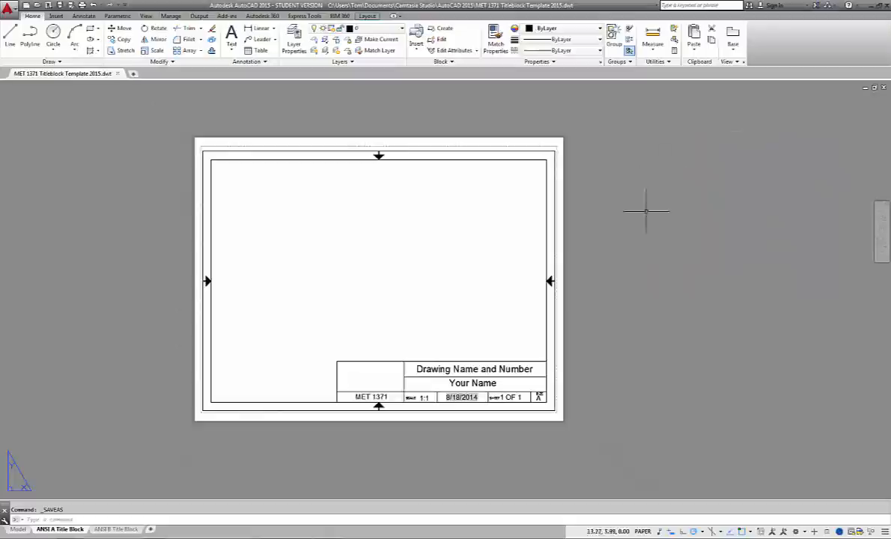